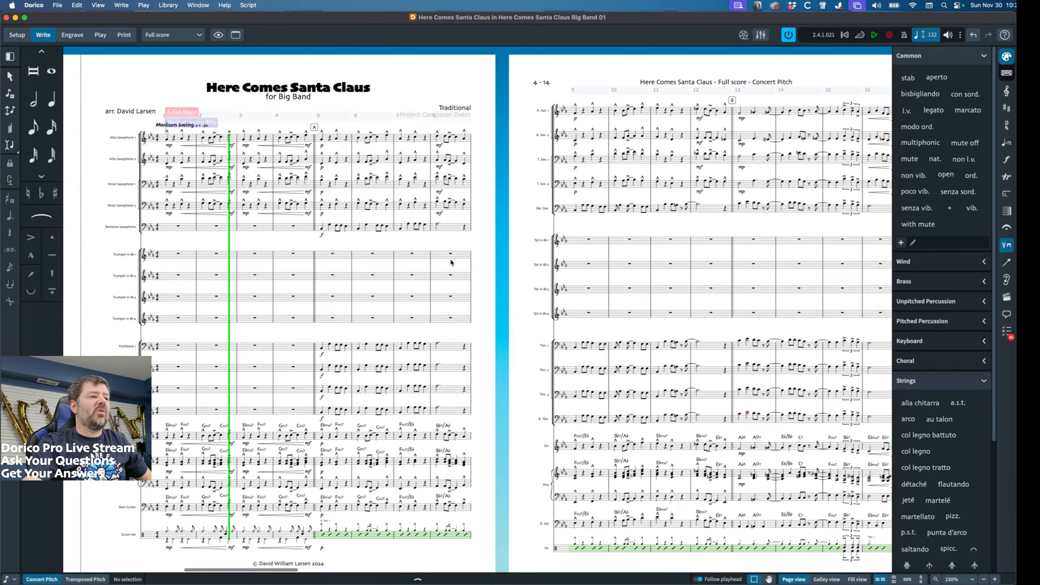
In the flow's percussion Notation Options, set overlapping notes in the same voice to Truncate to shortest duration, apply, and review the remaining percussion settings.
scroll(452, 262, down, 3)
scroll(451, 263, left, 3)
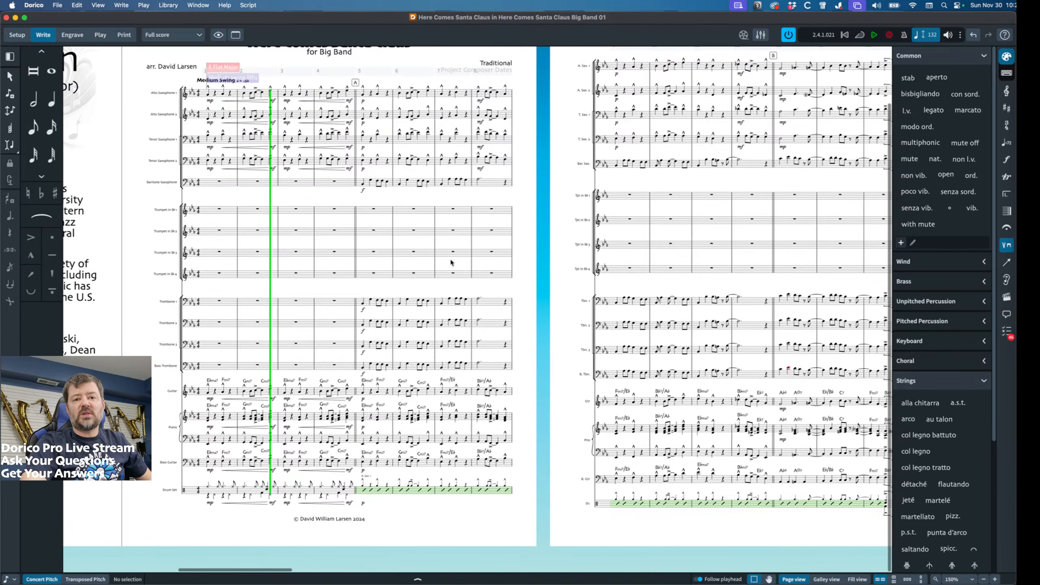
scroll(452, 263, up, 1)
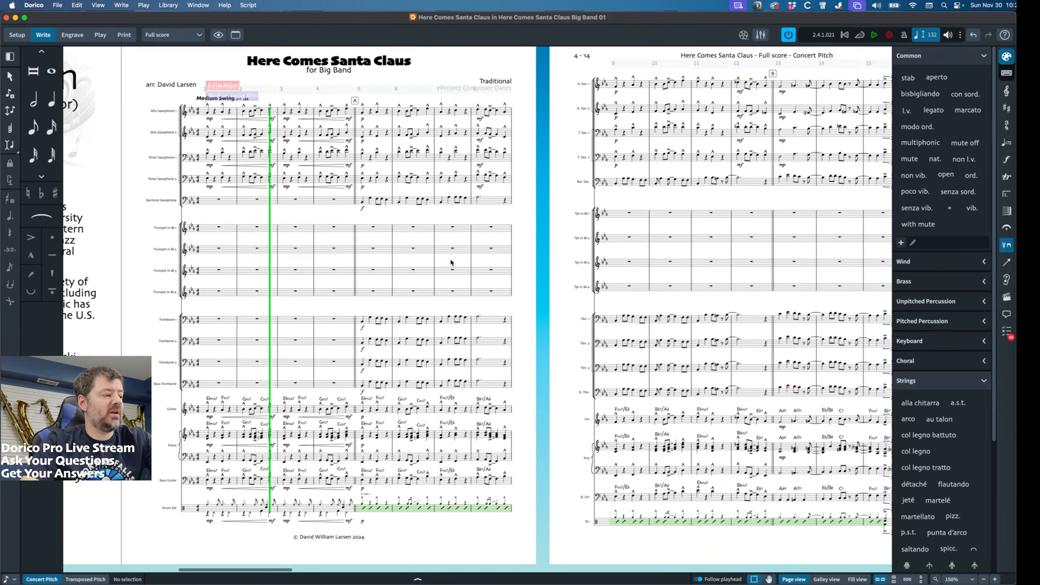
key(super+shift+n)
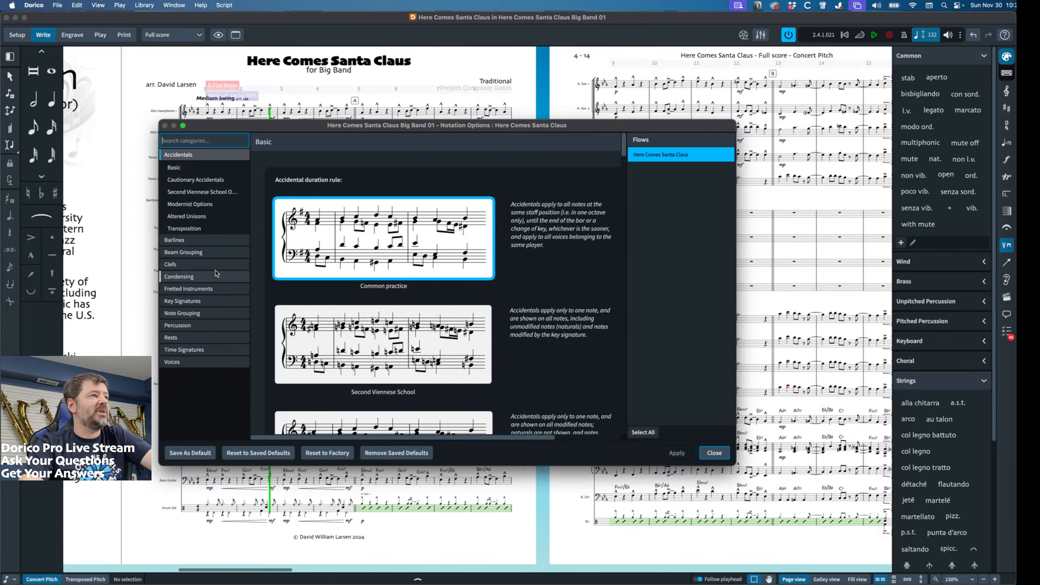
click(202, 326)
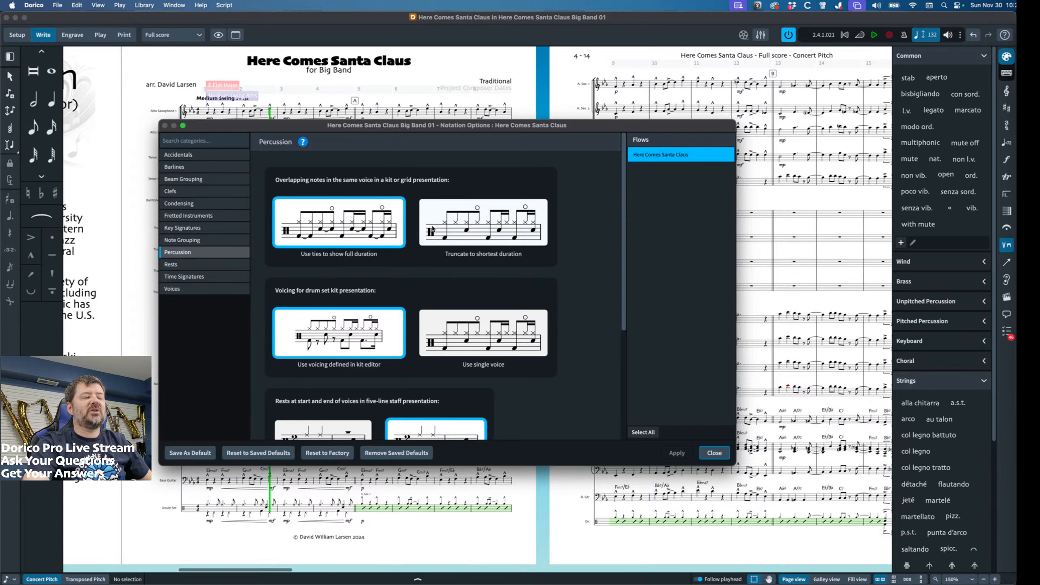
click(469, 231)
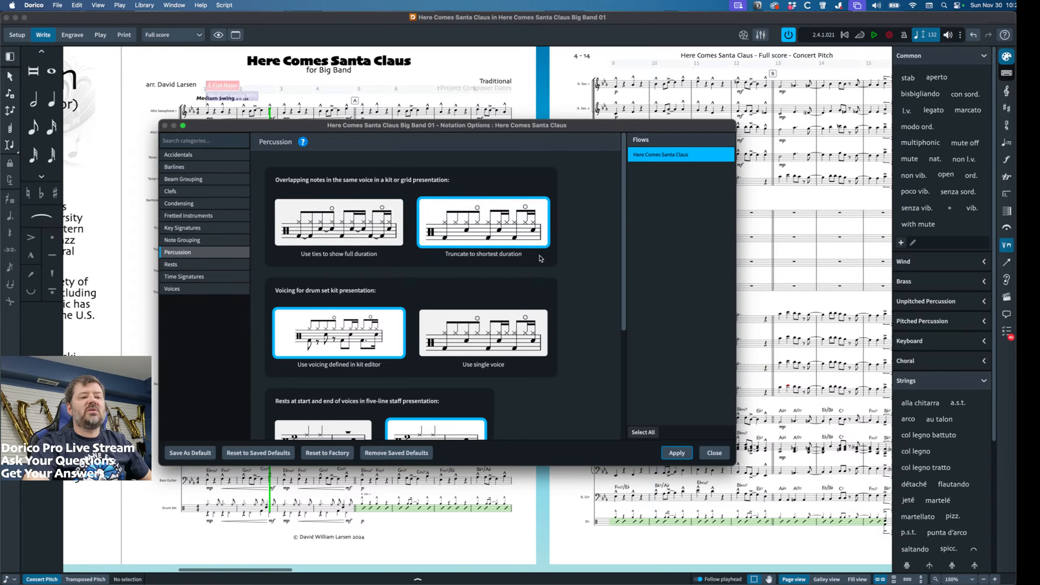
click(677, 453)
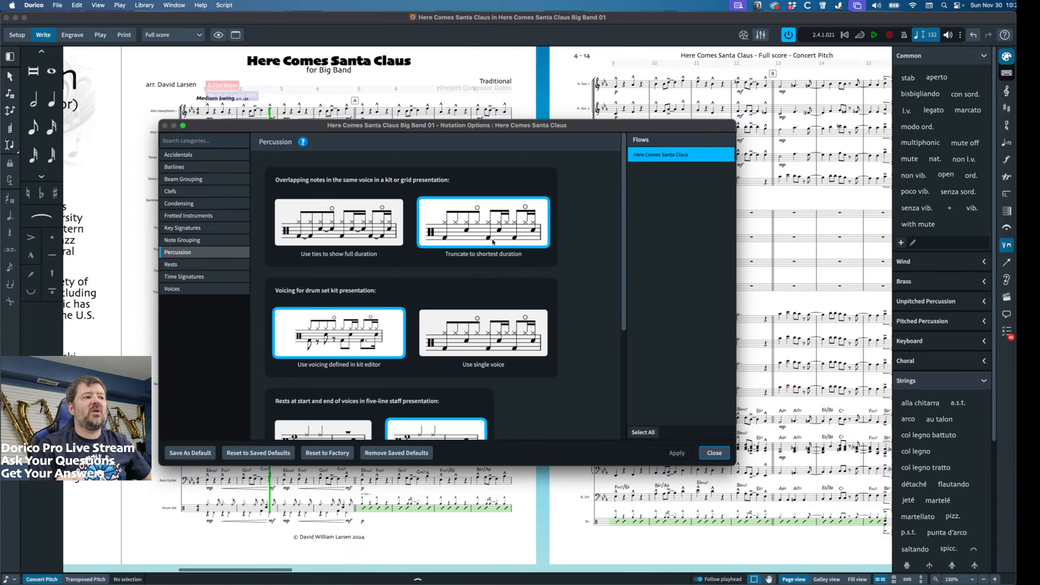
scroll(513, 303, down, 3)
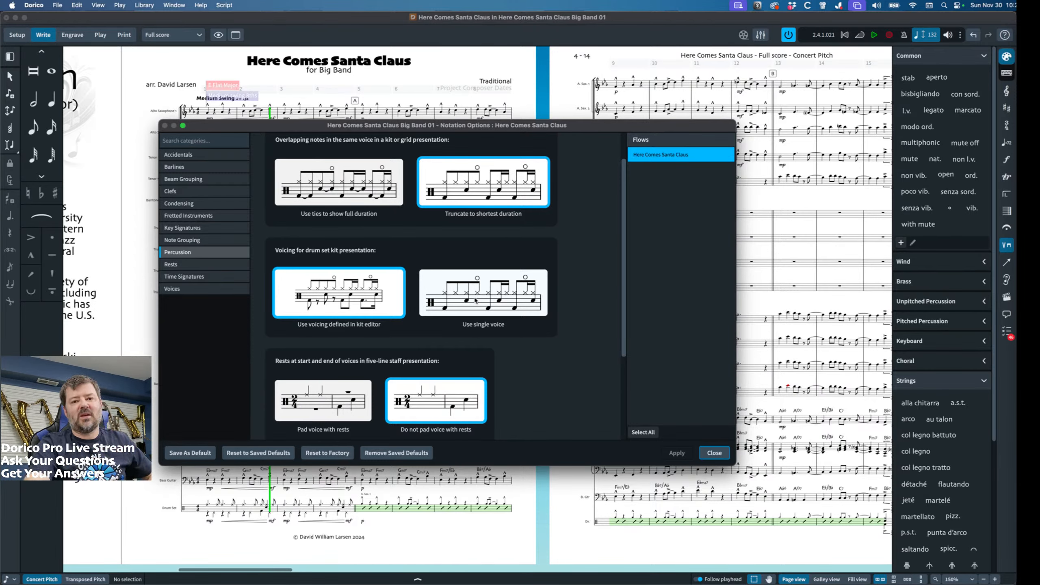
scroll(449, 310, down, 5)
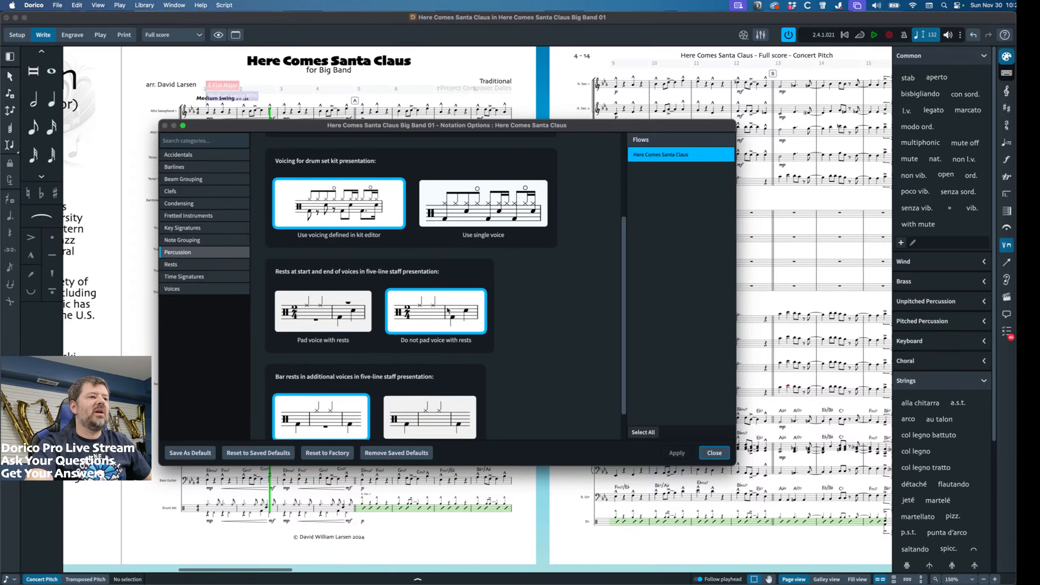
scroll(550, 315, down, 1)
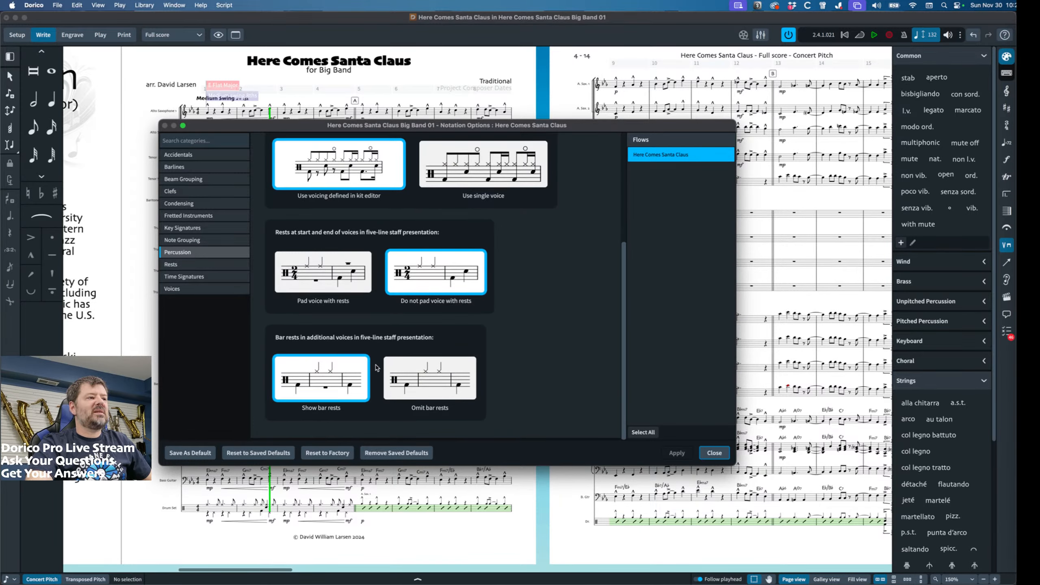
scroll(467, 309, up, 7)
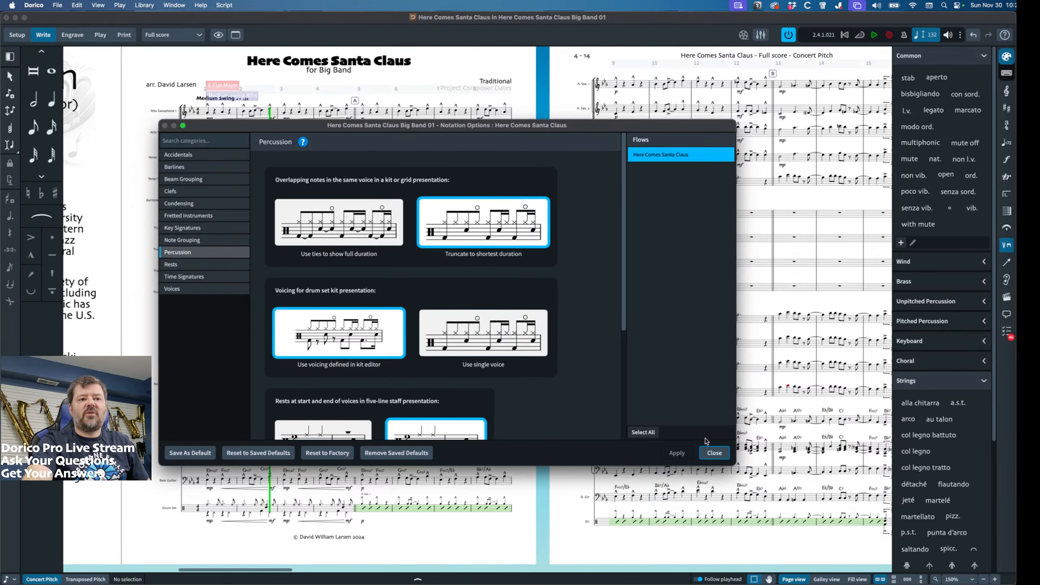
click(715, 453)
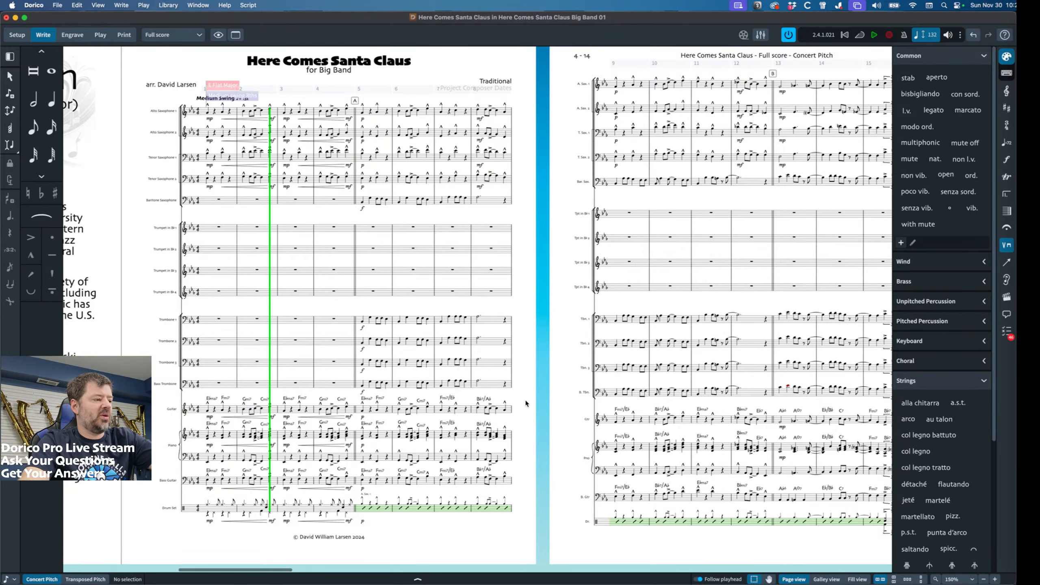
In the full score's Layout Options, set the Drum Set percussion presentation to Single-line Instruments and apply it to the score.
key(super+shift+l)
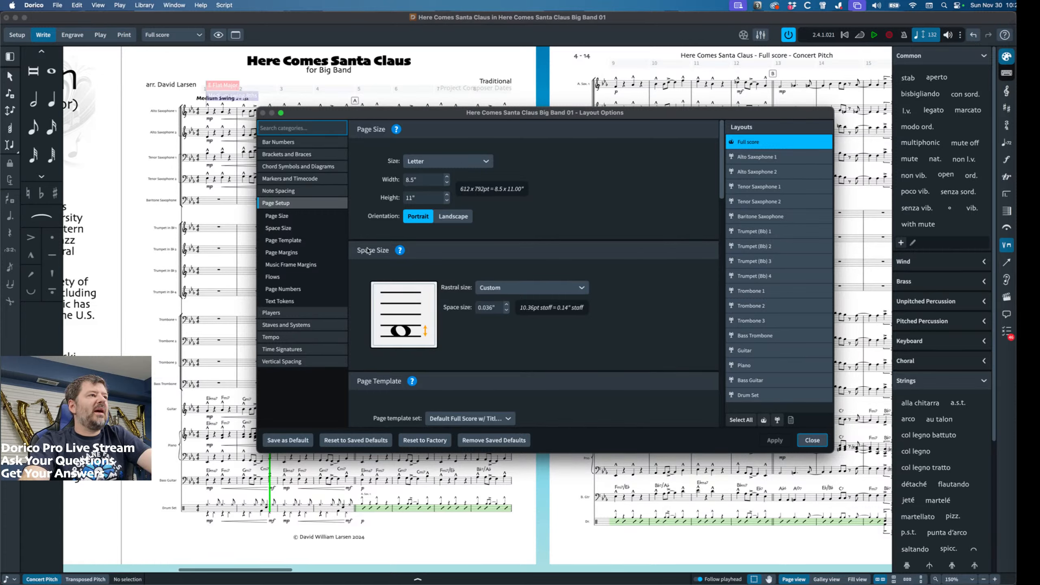
click(305, 313)
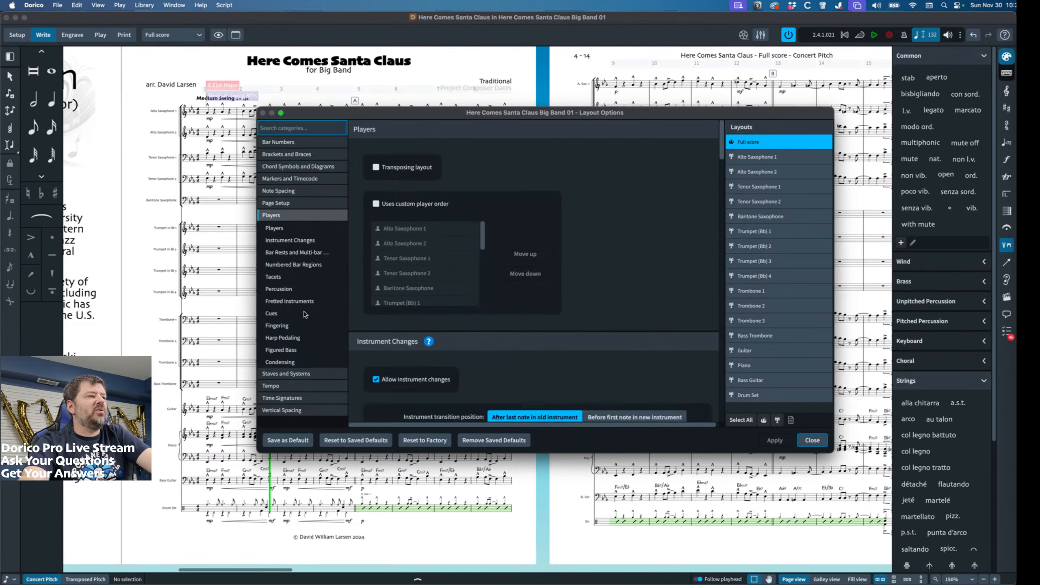
click(305, 290)
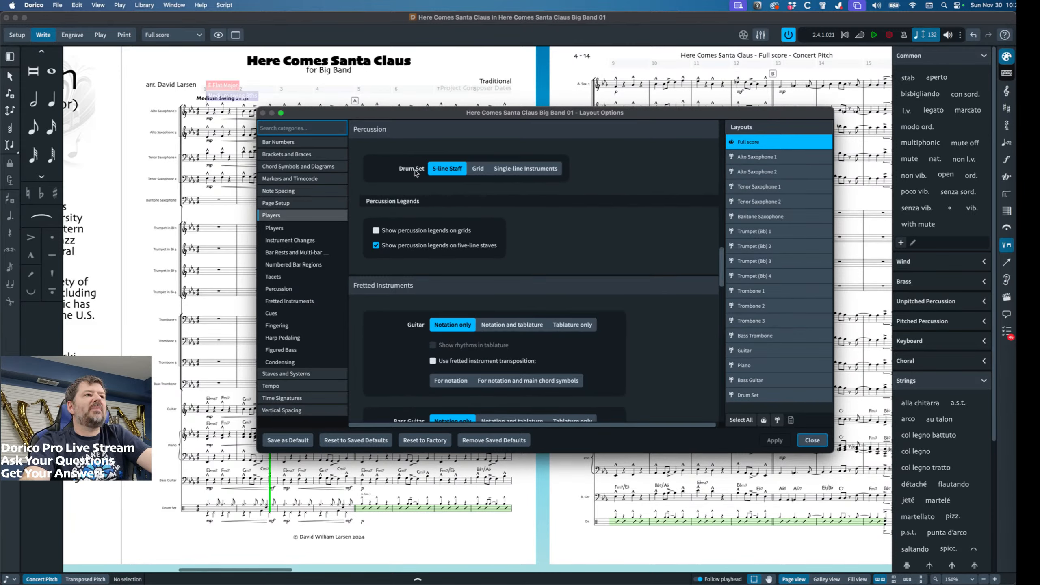
scroll(420, 160, up, 1)
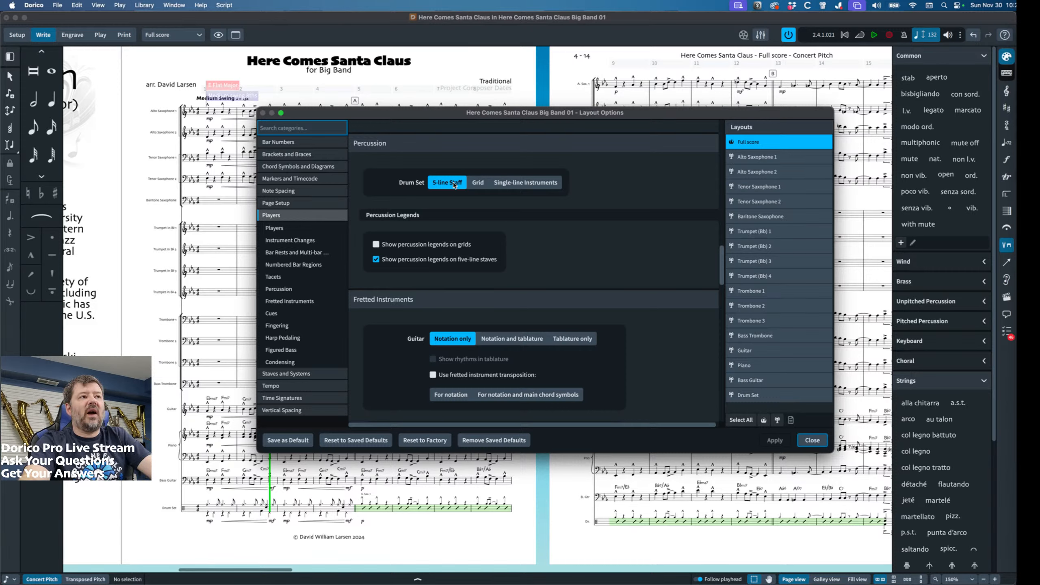
click(526, 183)
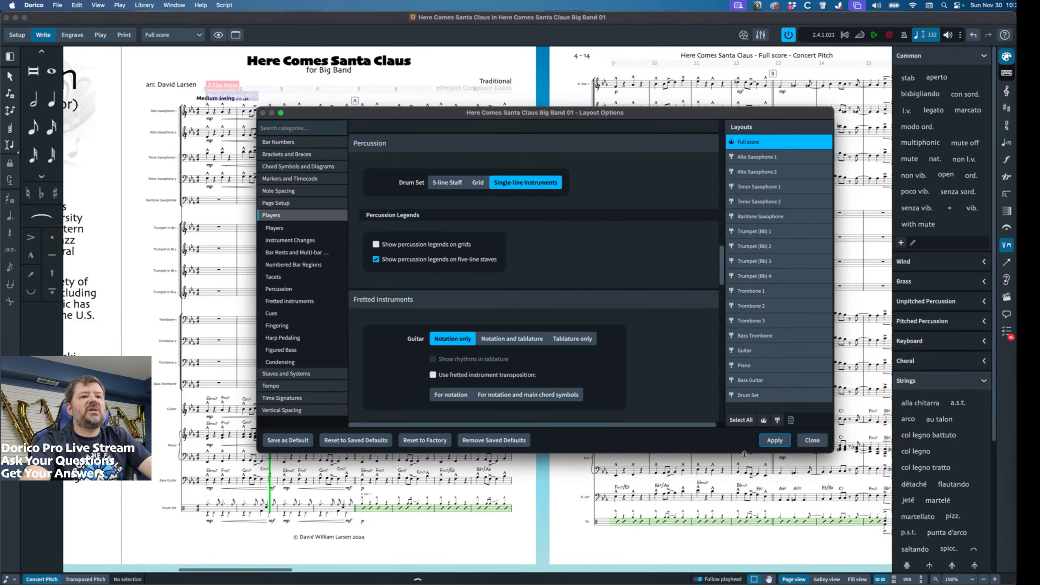
click(774, 441)
click(803, 445)
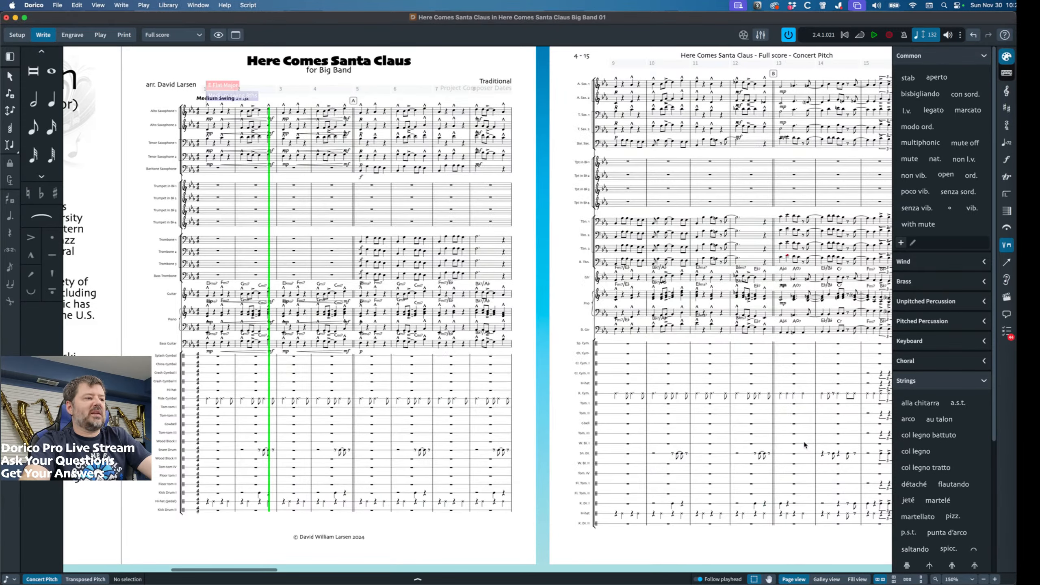
scroll(248, 413, down, 1)
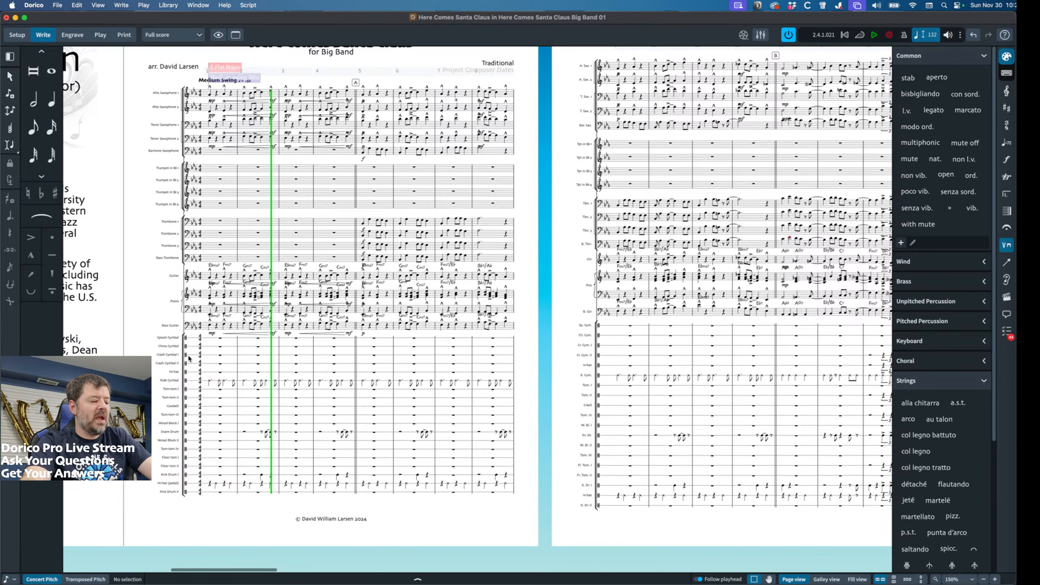
Switch the full score's Drum Set presentation back to 5-line Staff in the Layout Options and apply it.
key(super+shift+l)
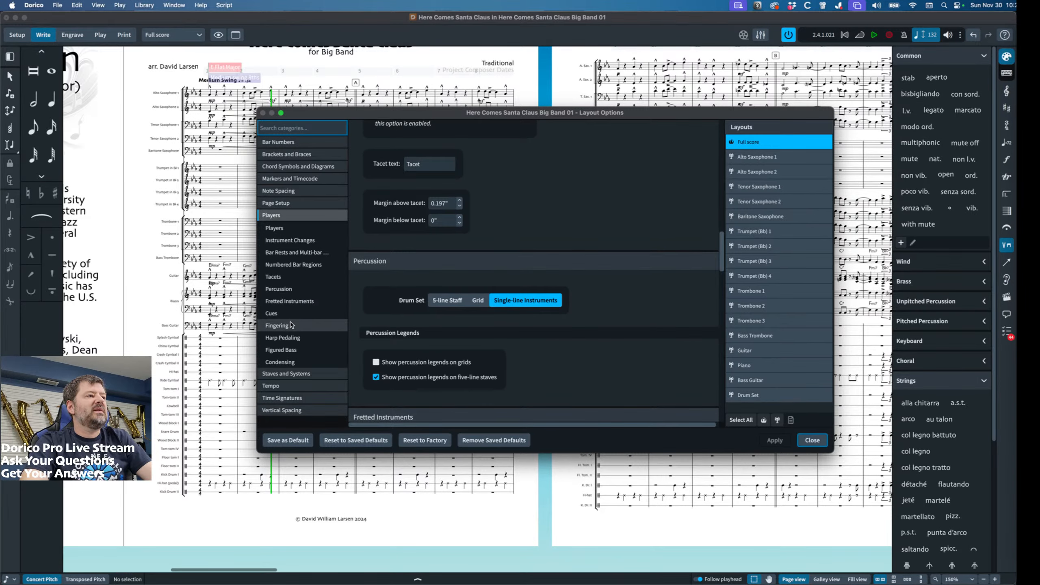
click(295, 289)
click(448, 168)
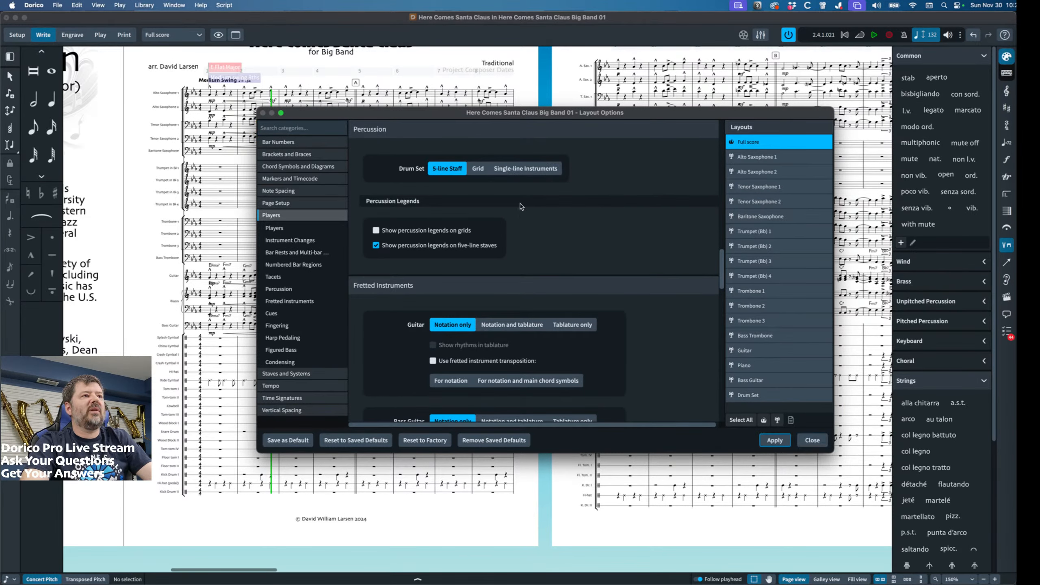
click(769, 443)
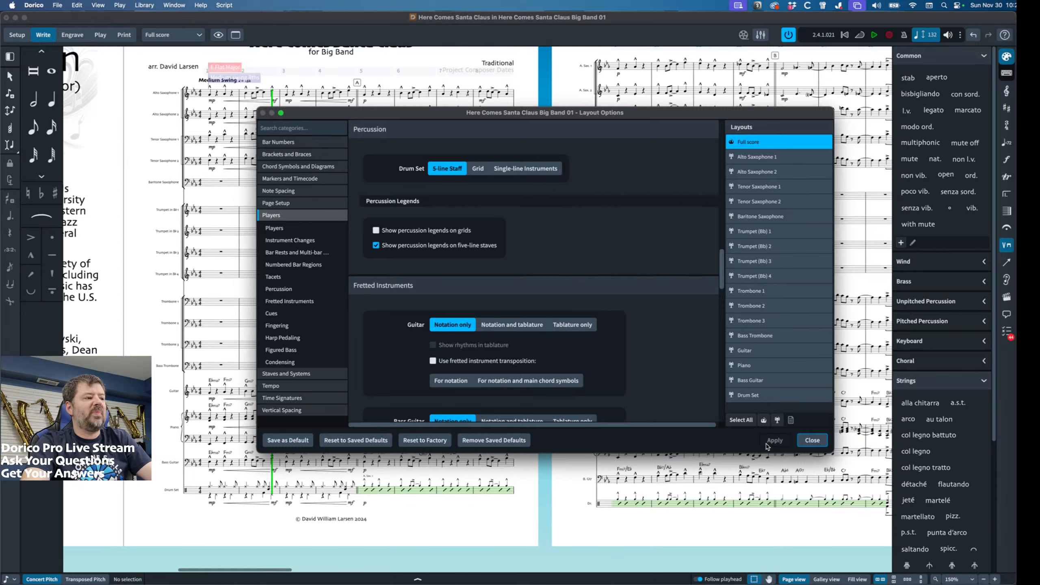
Set the full score's Drum Set presentation to Grid and apply it to the score.
click(478, 169)
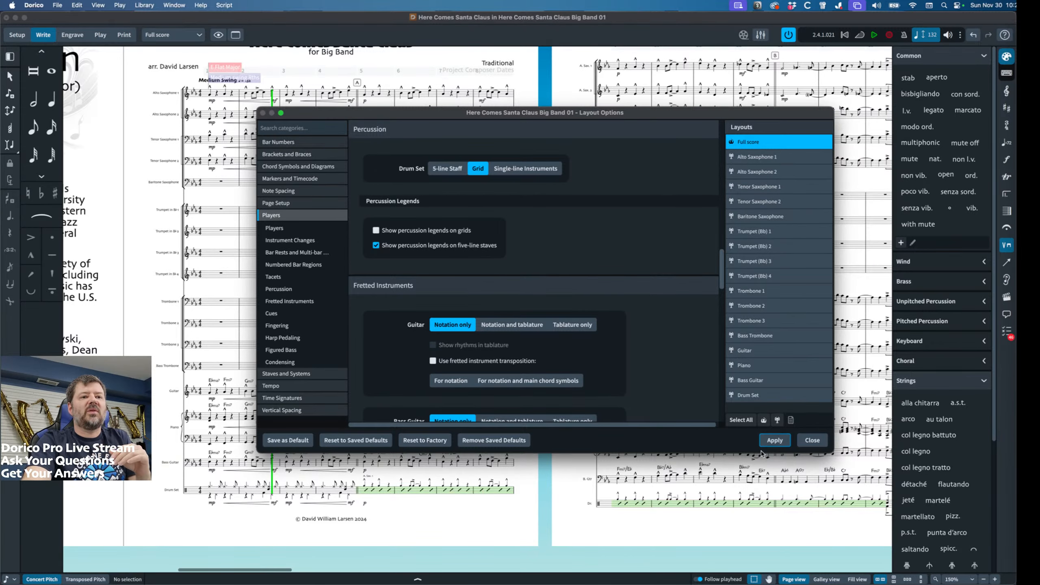
click(784, 444)
click(813, 441)
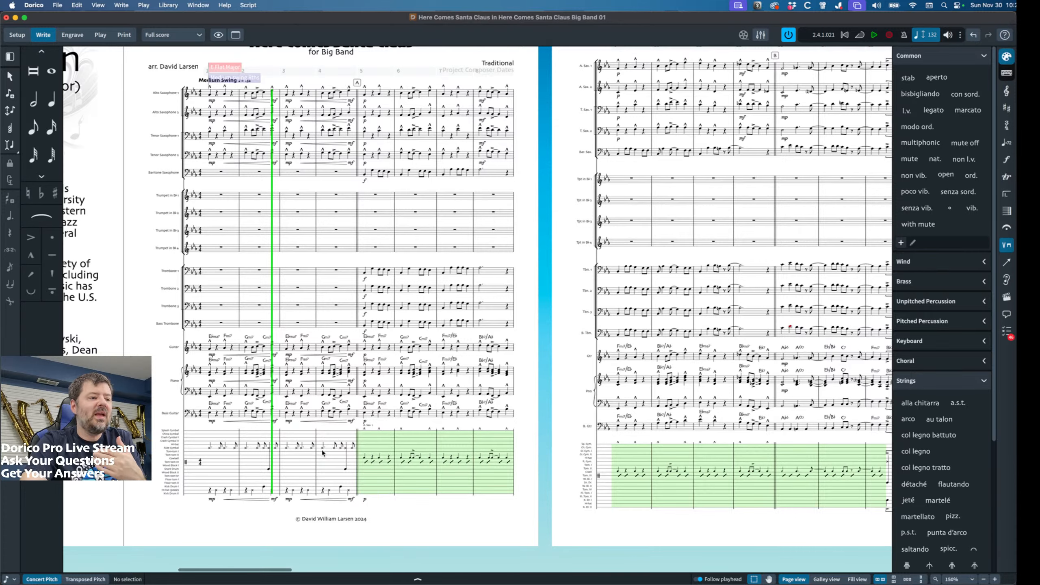
Restore the Drum Set presentation to 5-line Staff for the full score, apply it and close the Layout Options.
key(super+shift+l)
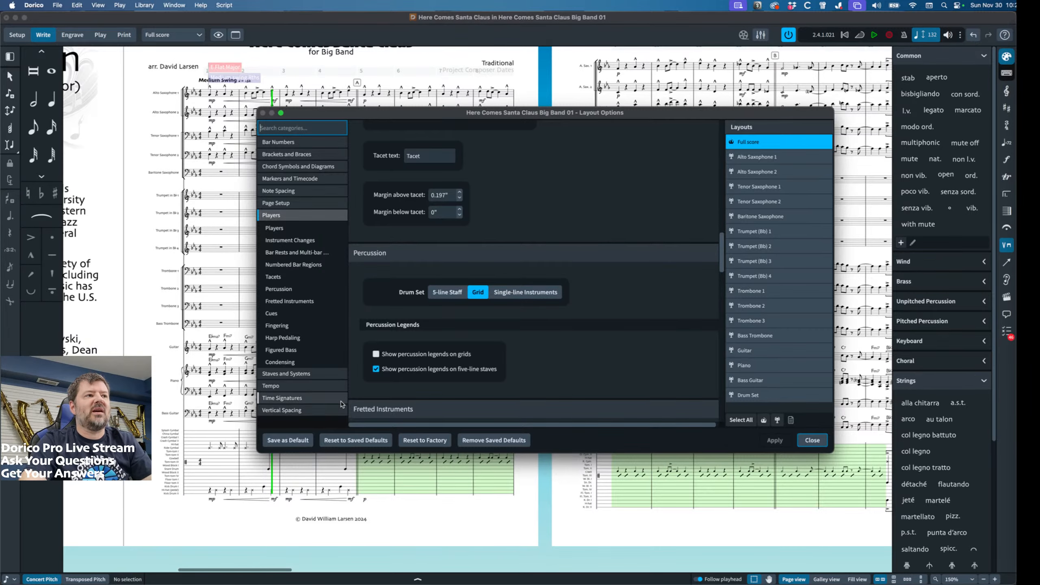
click(449, 292)
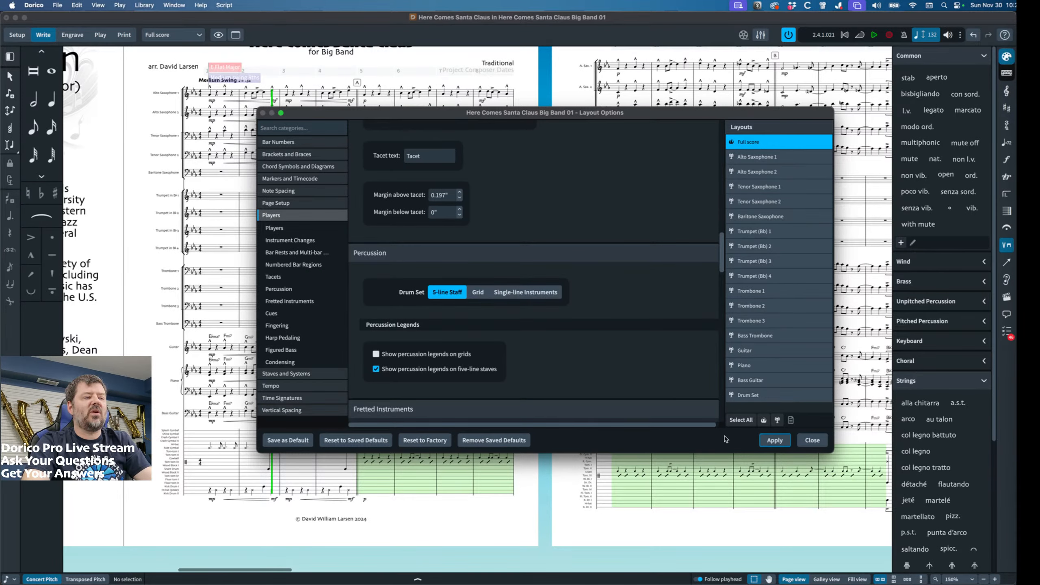
click(774, 440)
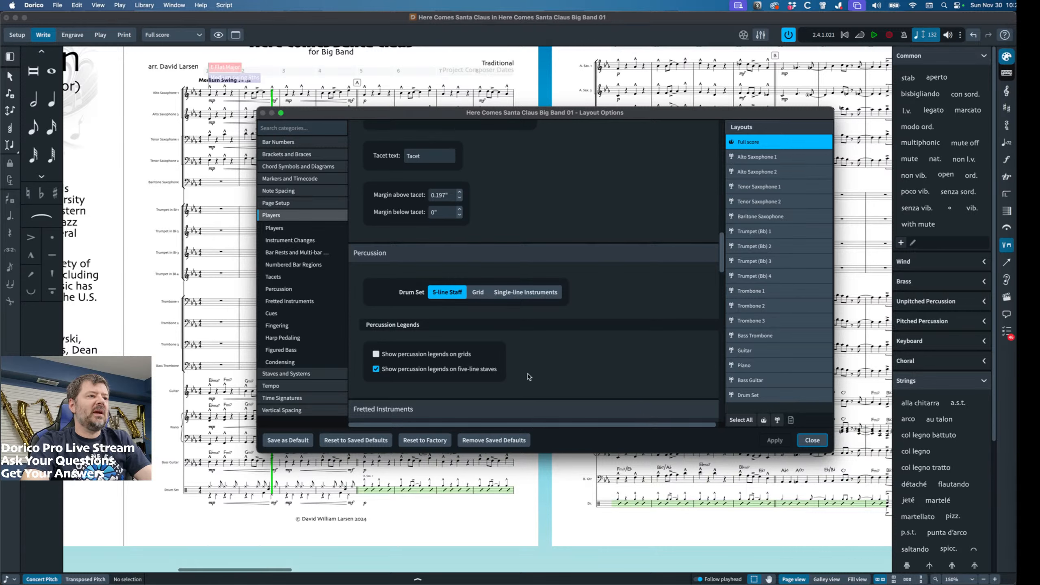
scroll(435, 369, down, 1)
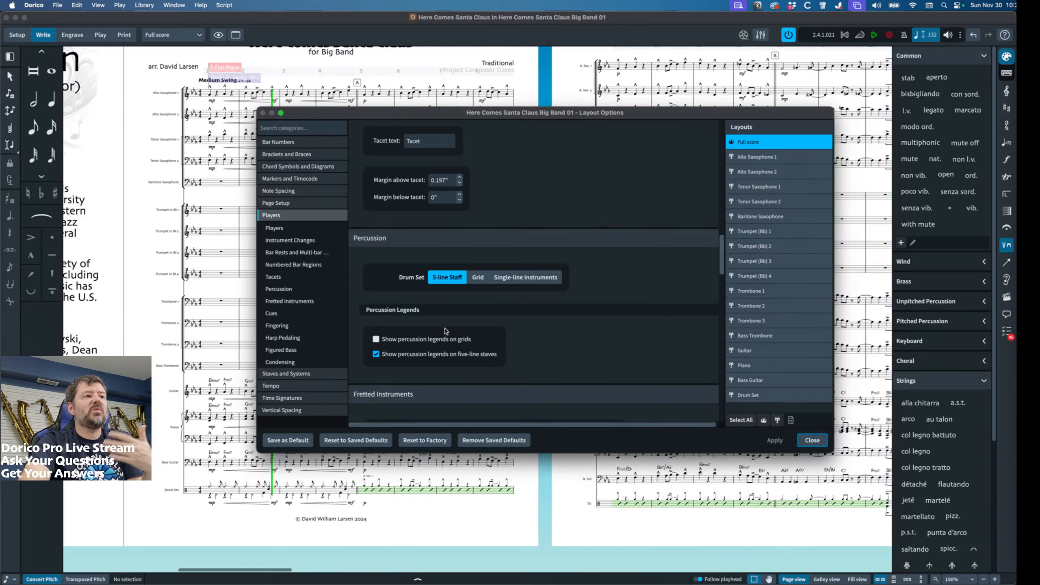
click(812, 441)
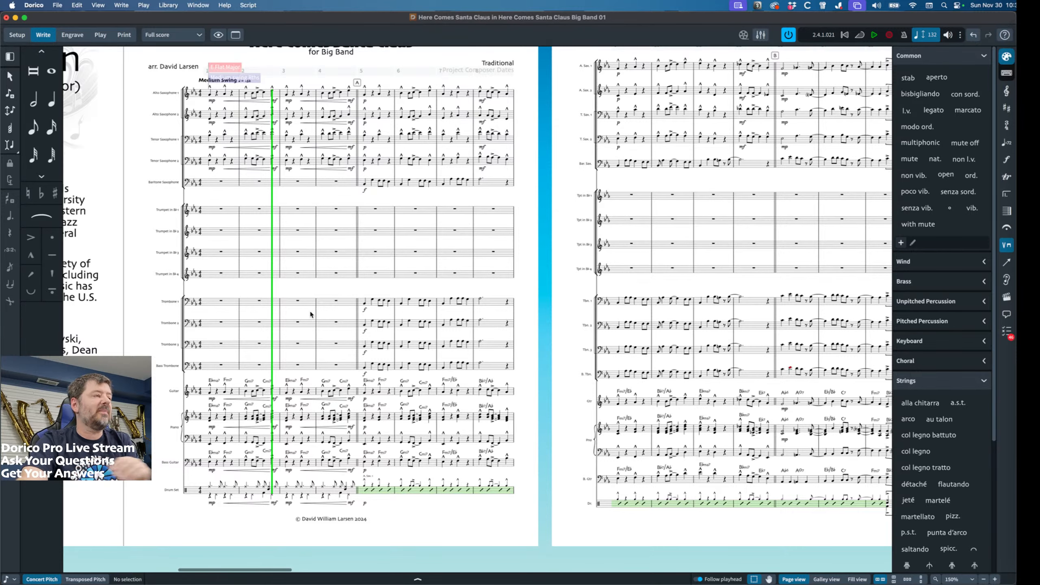
In Setup mode, select the Drum Set player and add a solo player holding the unpitched percussion instrument Conga (Quinto).
click(17, 36)
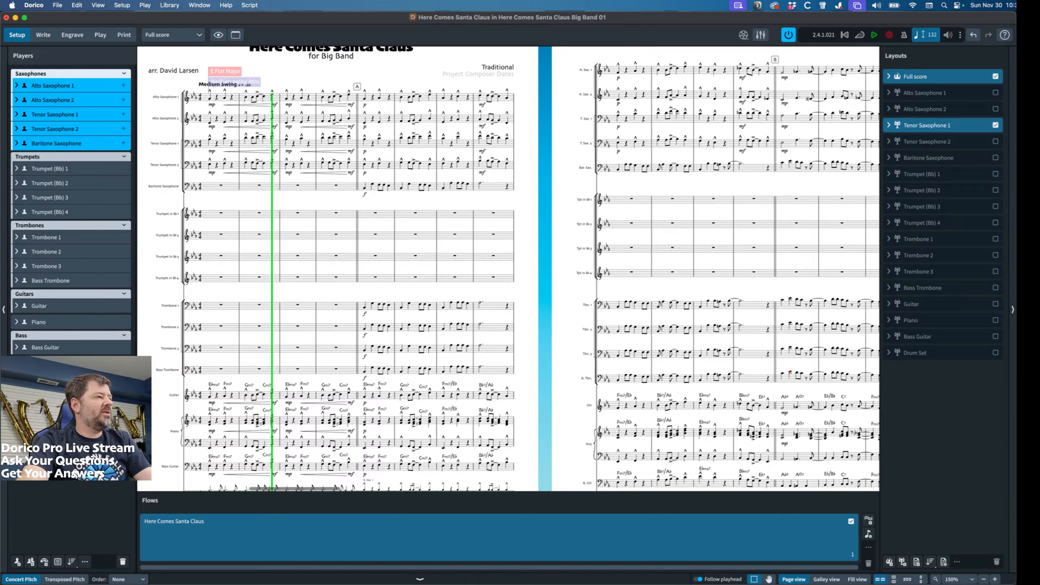
click(78, 373)
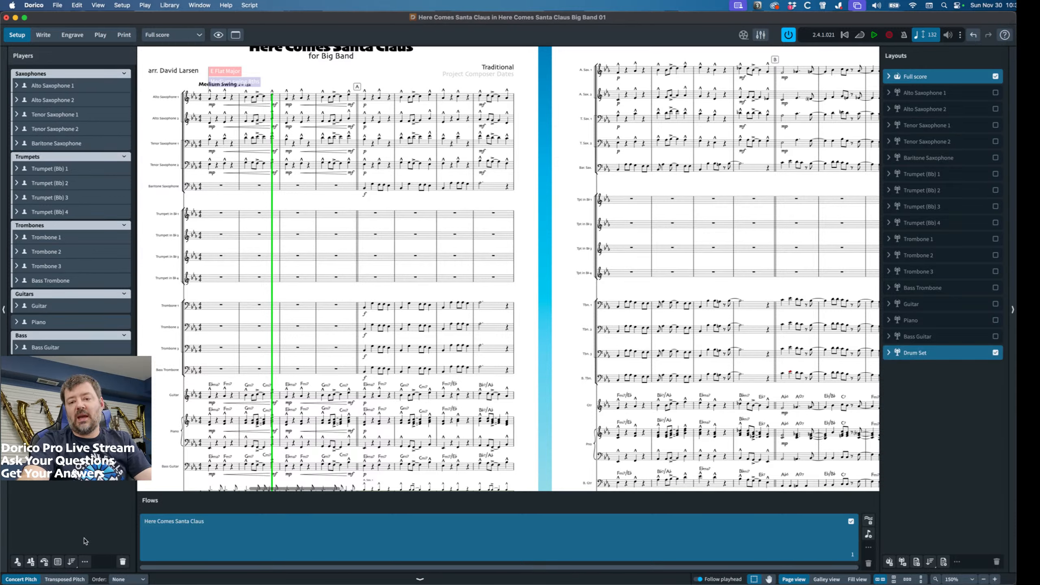
click(17, 562)
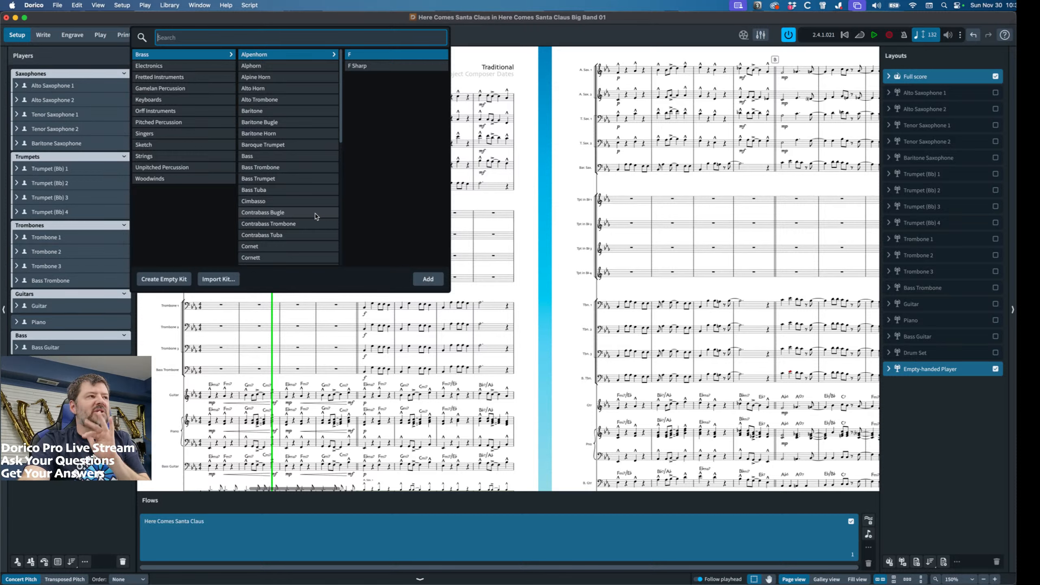
scroll(313, 213, down, 6)
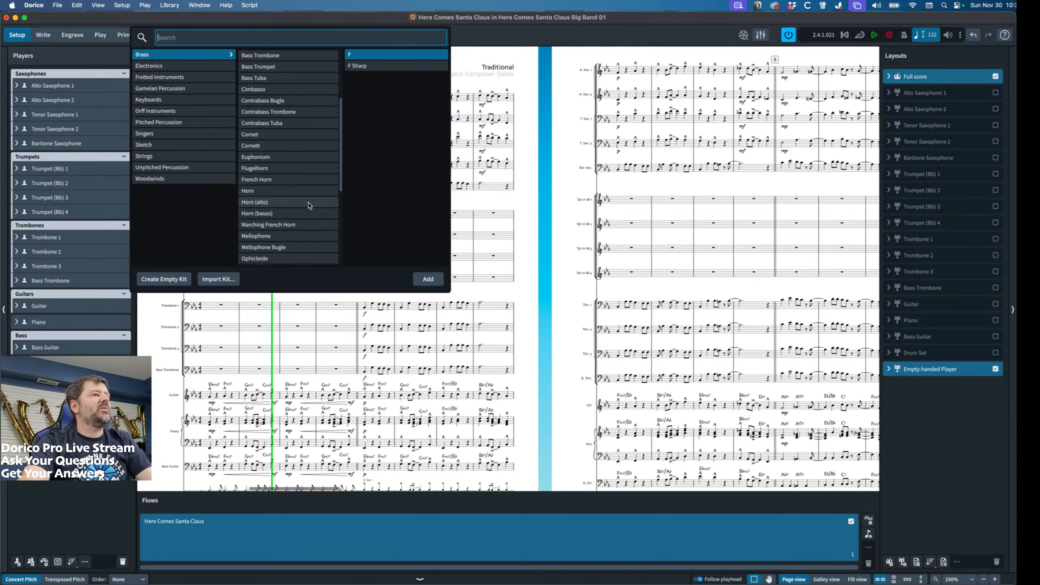
scroll(309, 206, down, 2)
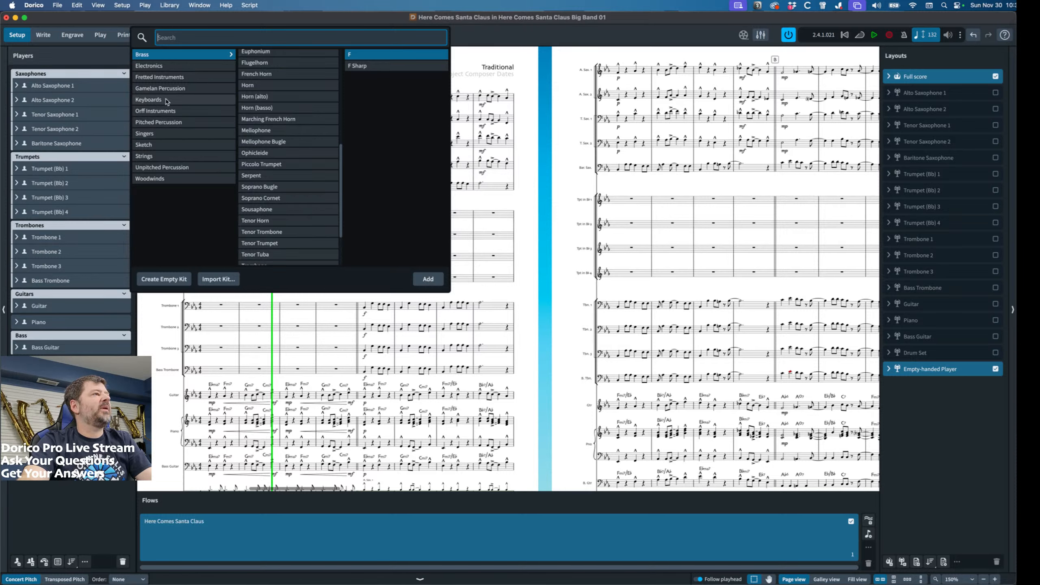
click(163, 168)
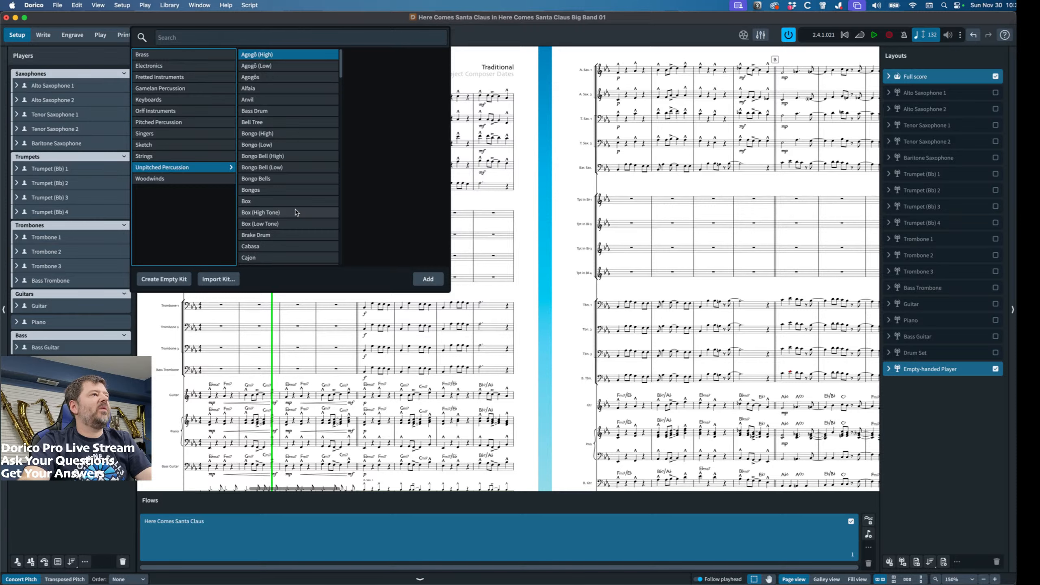
scroll(296, 213, down, 4)
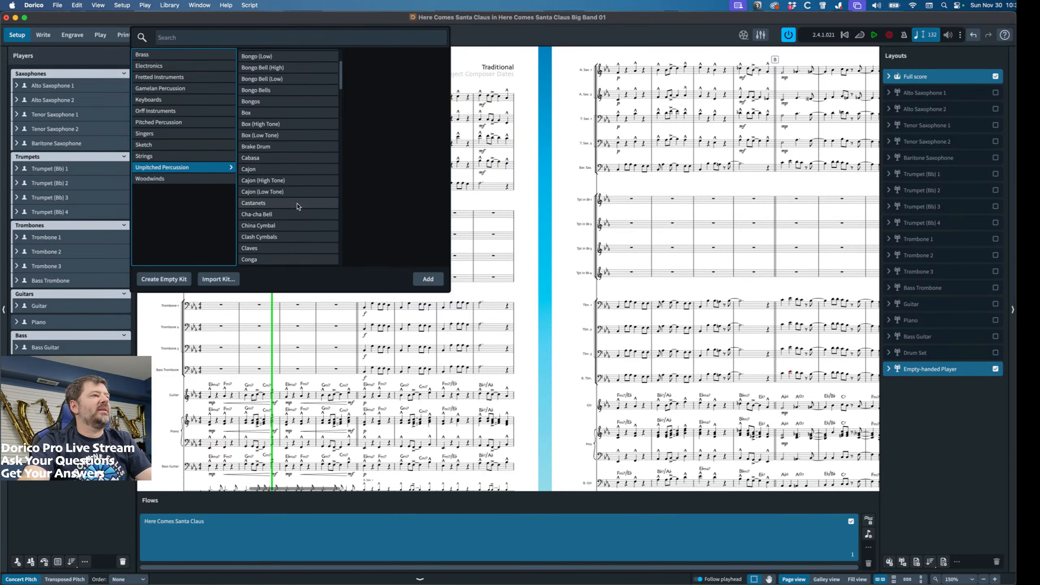
scroll(316, 230, down, 2)
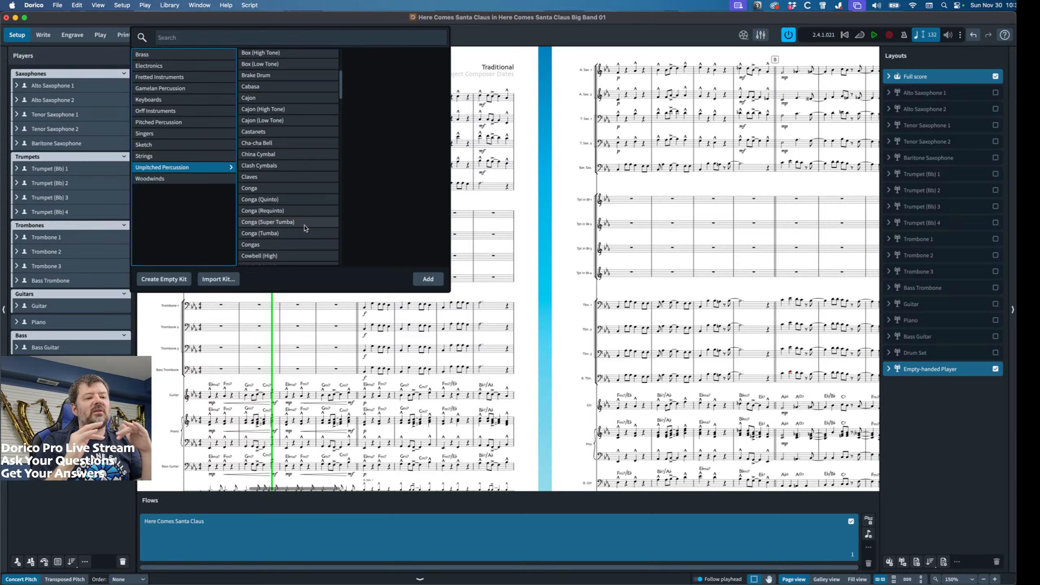
click(292, 201)
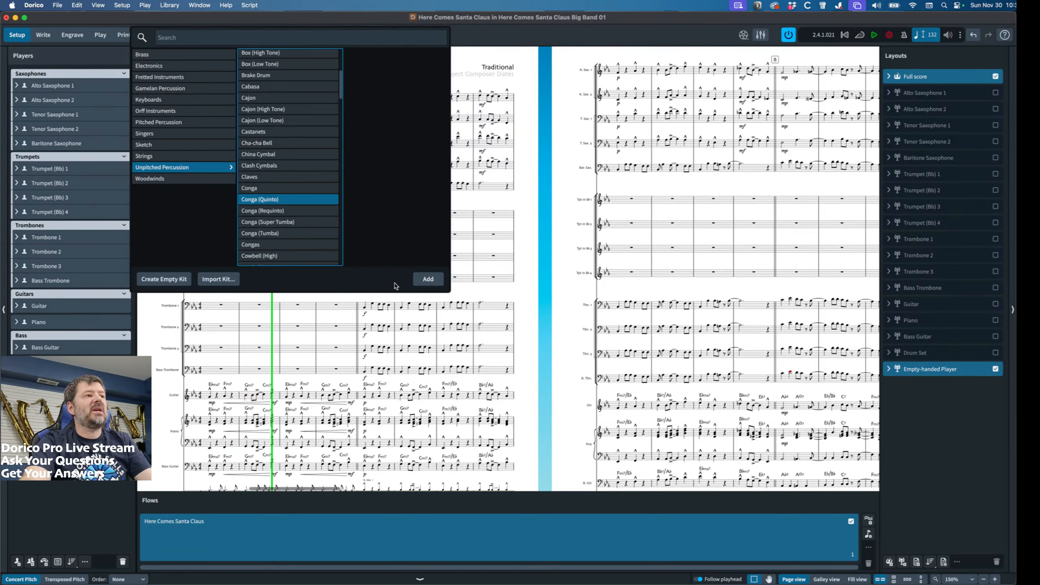
click(427, 279)
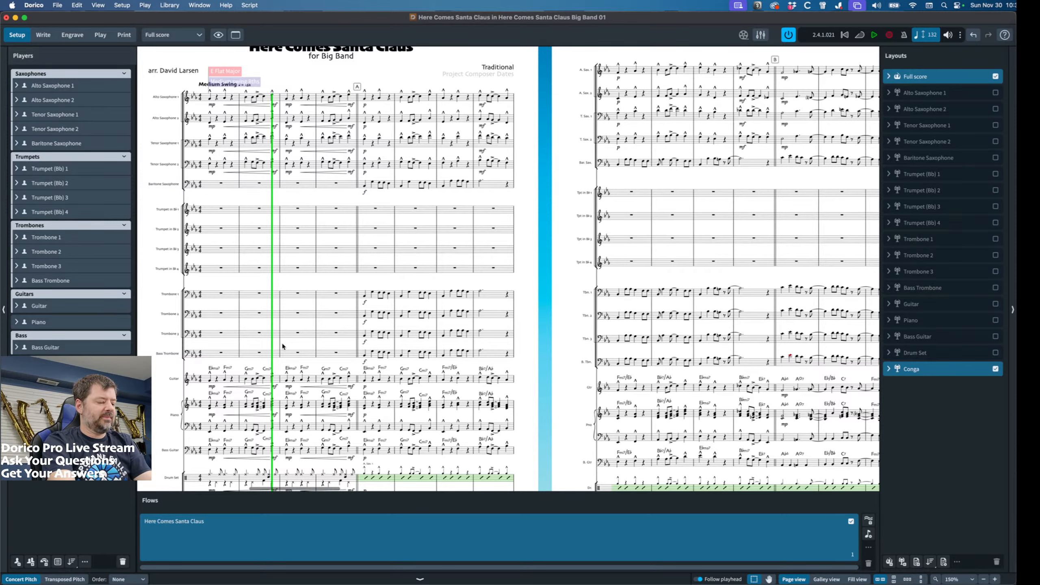
Add another solo player with the unpitched percussion instrument Conga (Requinto).
key(shift+p)
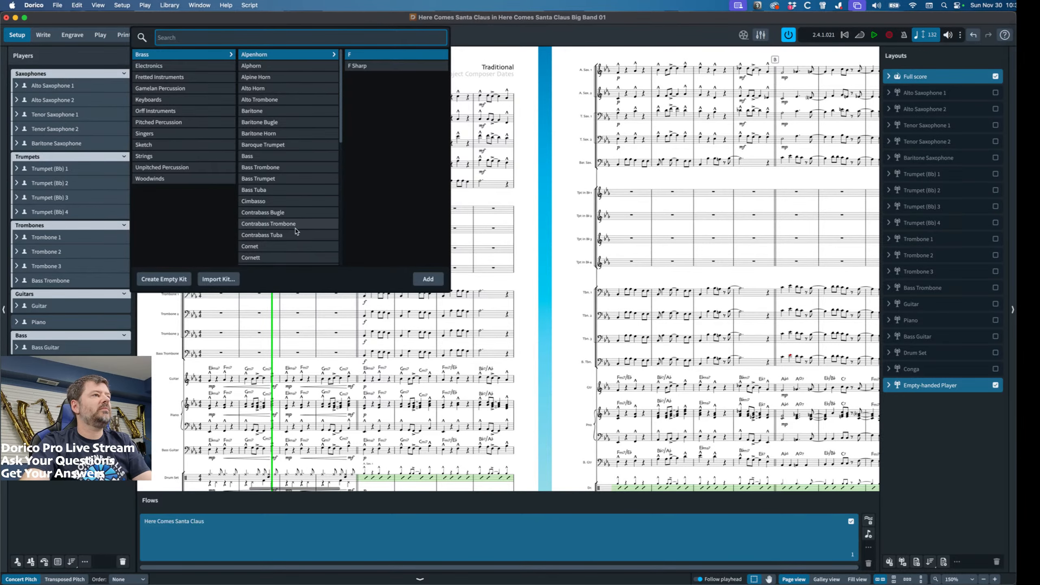
click(175, 168)
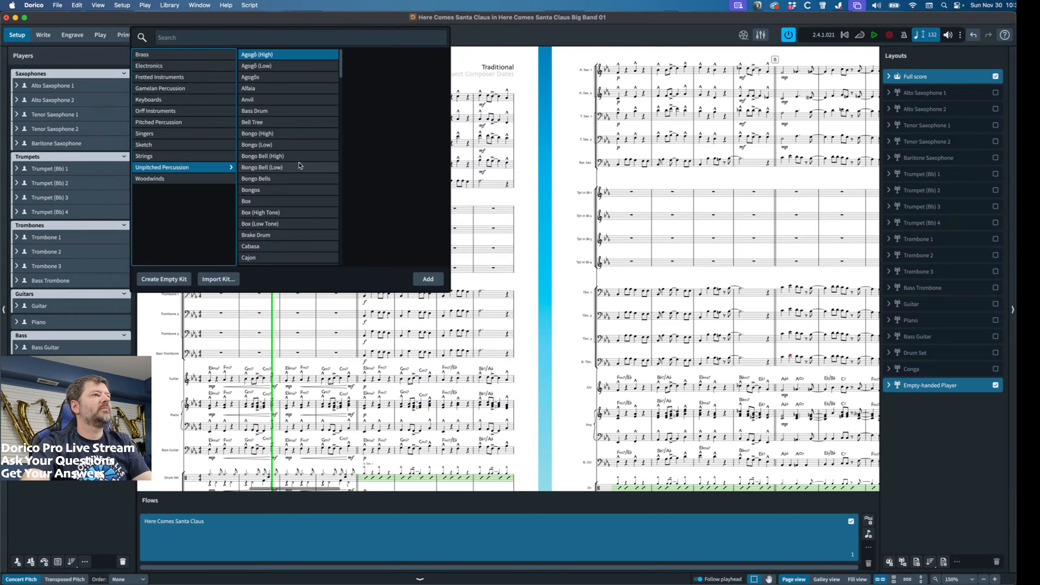
scroll(294, 223, down, 5)
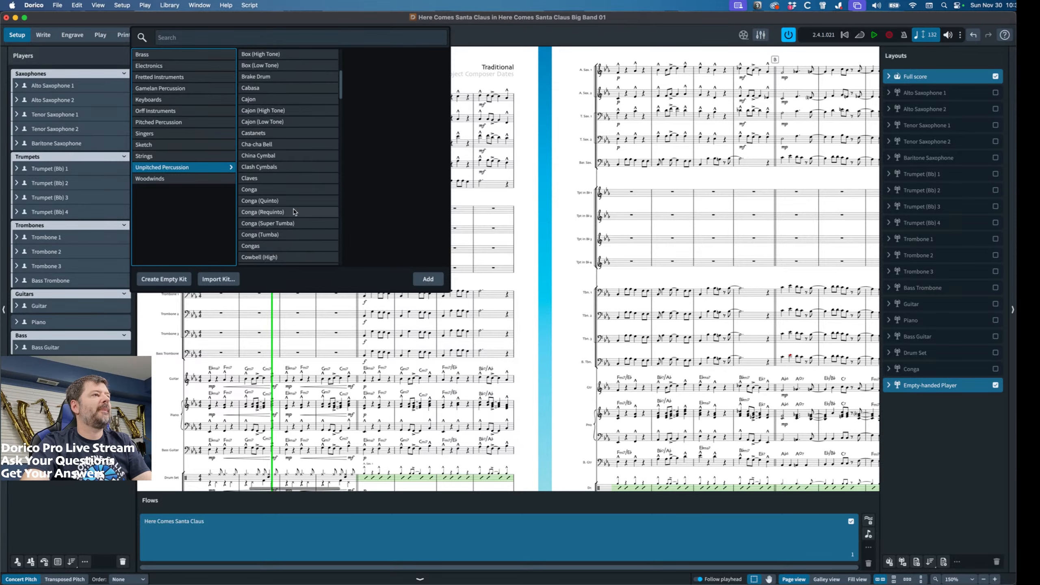
click(291, 212)
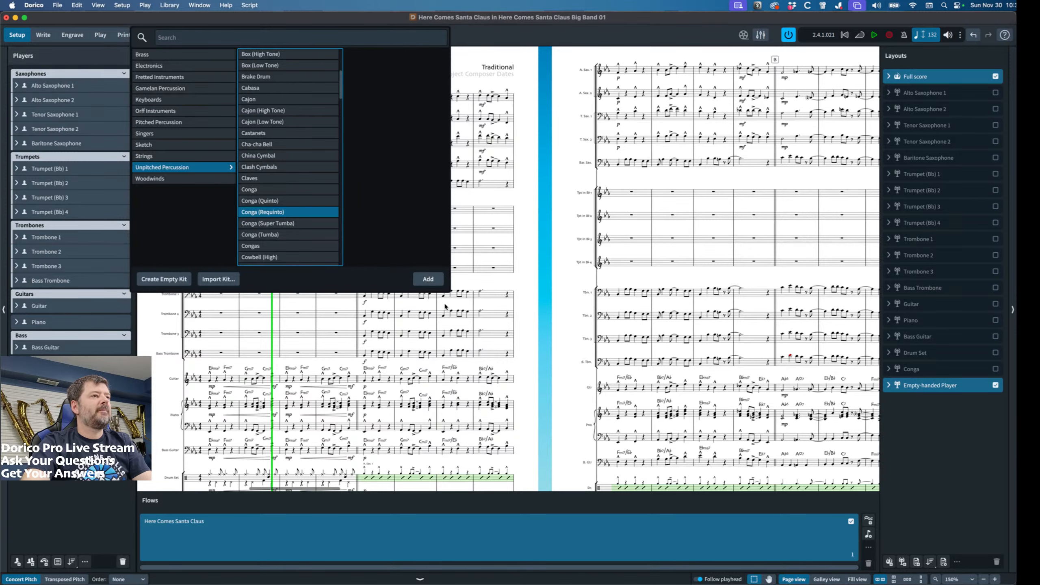
click(427, 278)
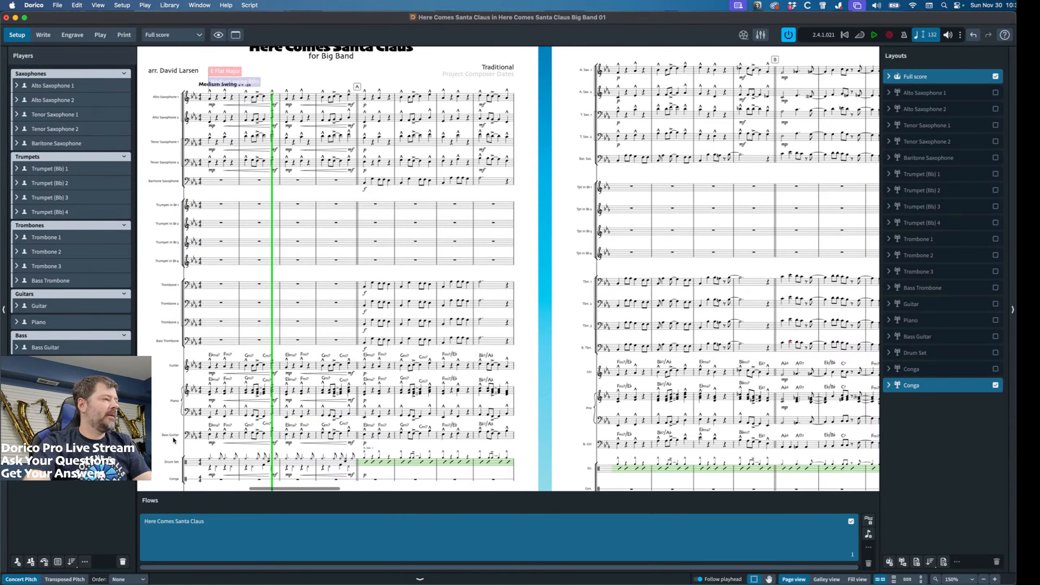
Add a third conga player with the unpitched percussion instrument Conga (Super Tumba).
key(shift+p)
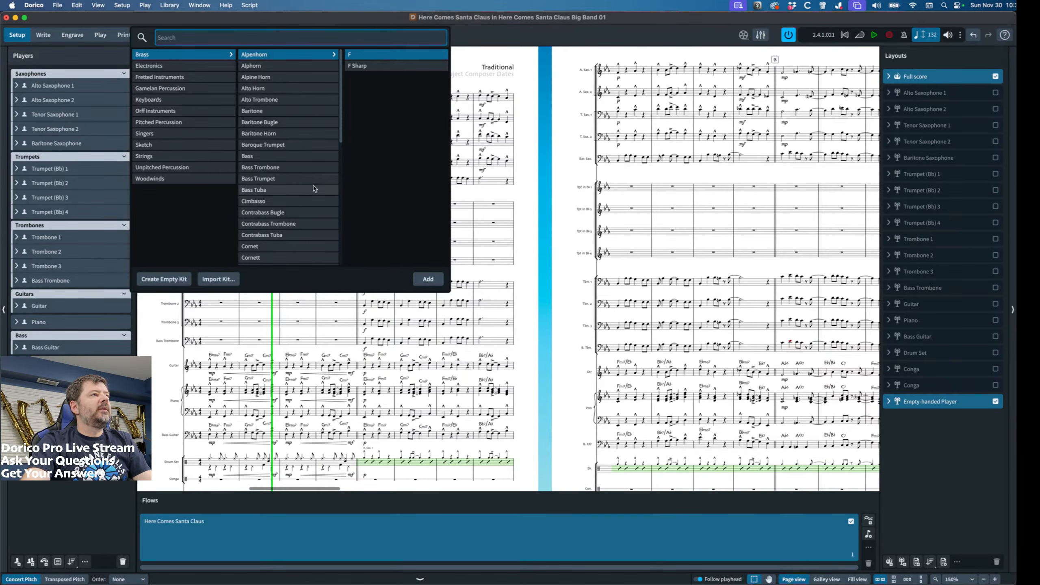
scroll(307, 193, down, 3)
click(192, 167)
scroll(295, 164, down, 4)
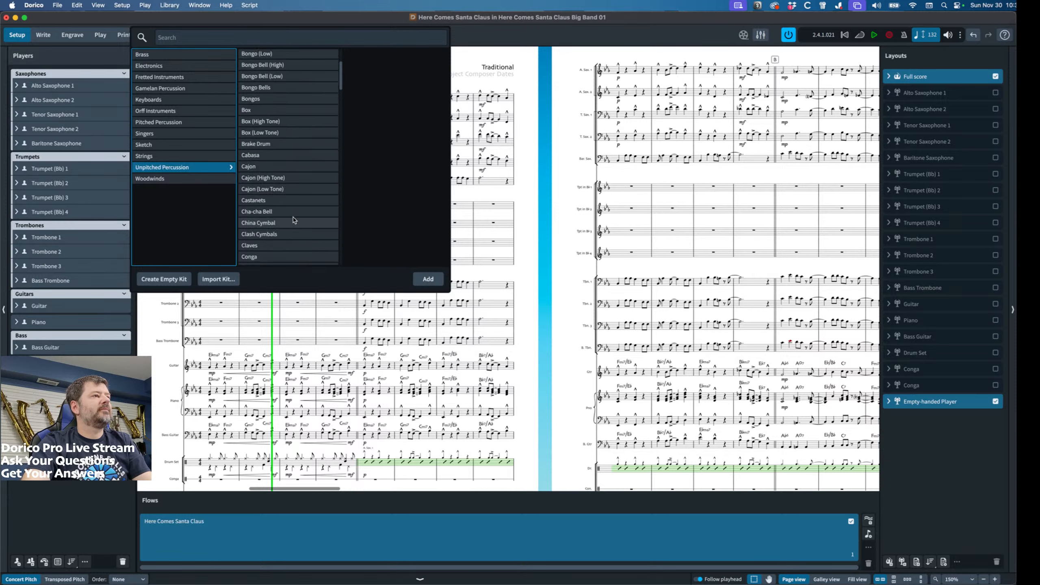
scroll(299, 205, up, 3)
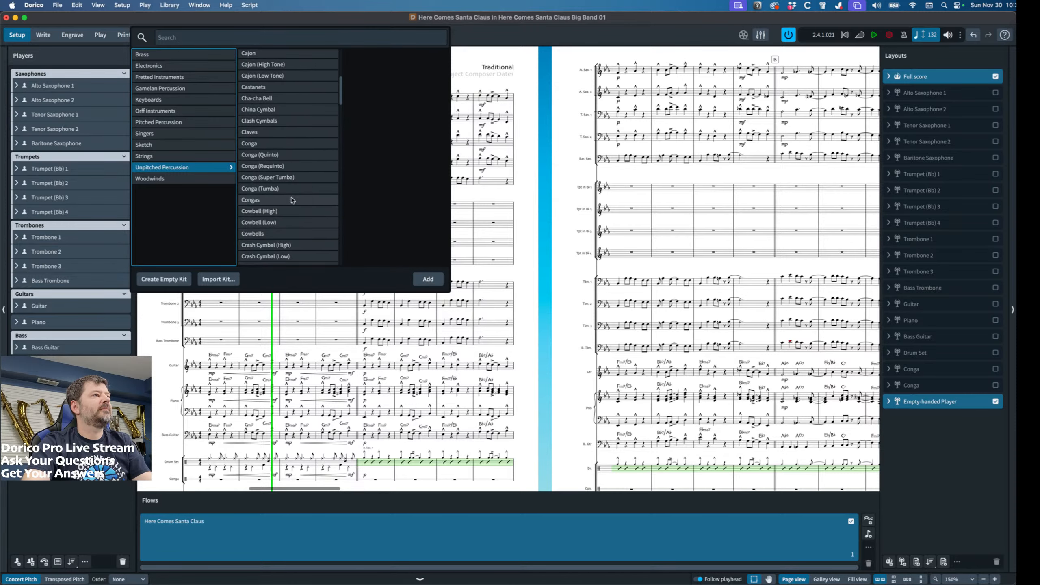
scroll(292, 95, up, 1)
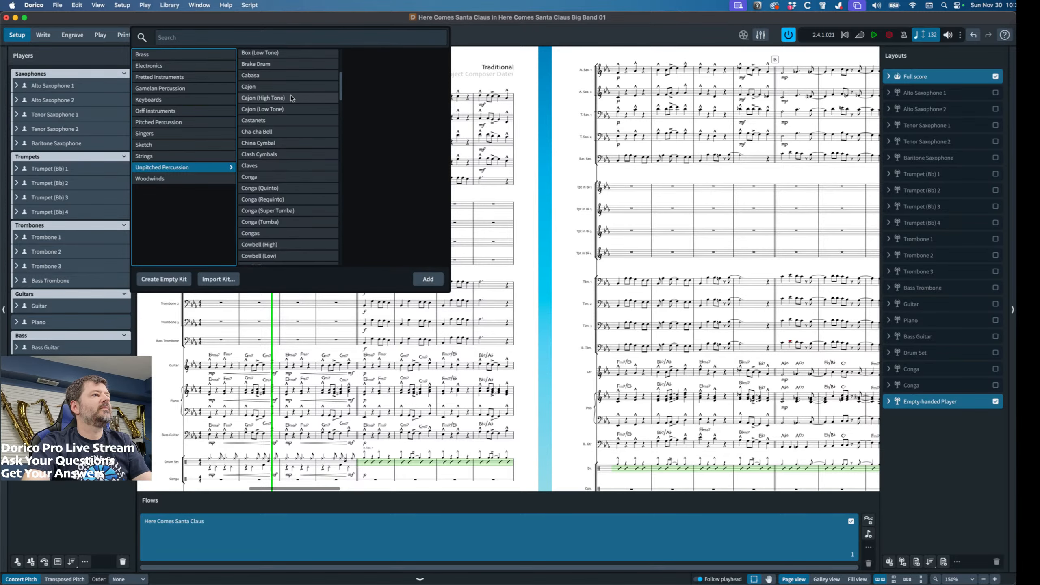
click(297, 211)
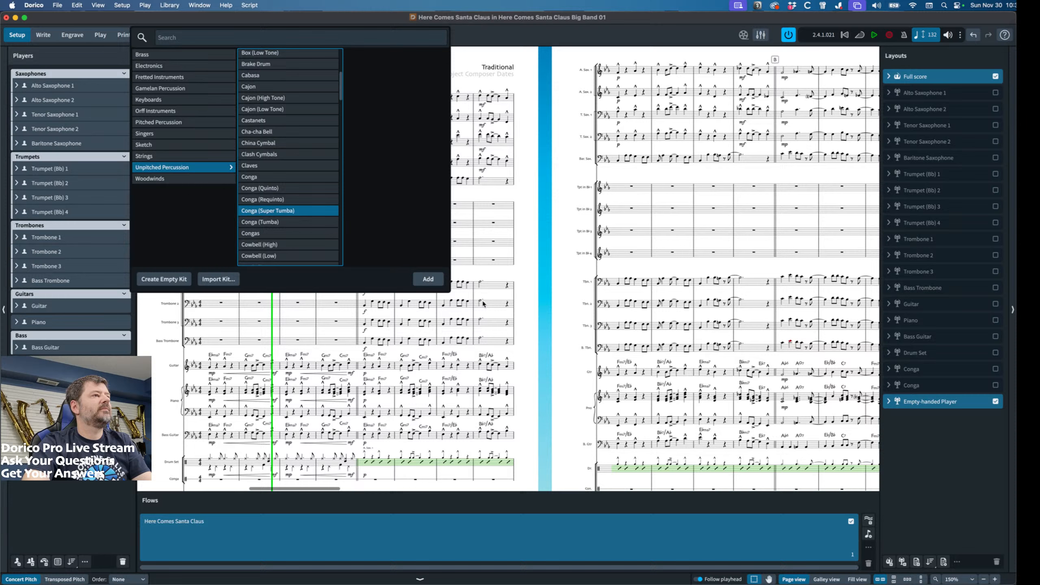
click(440, 285)
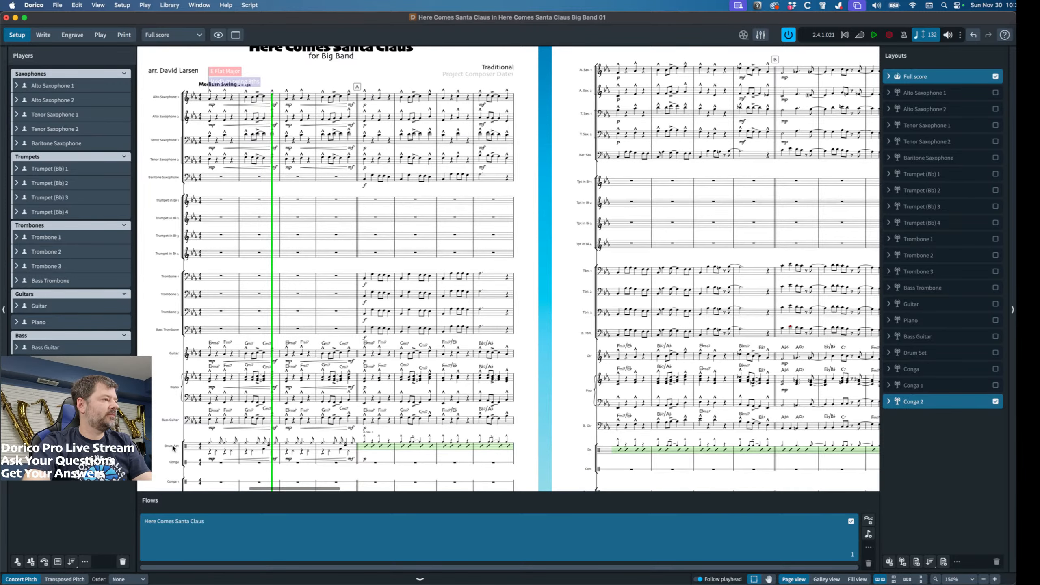
Add a fourth conga player with the unpitched percussion instrument Conga (Tumba).
key(shift+p)
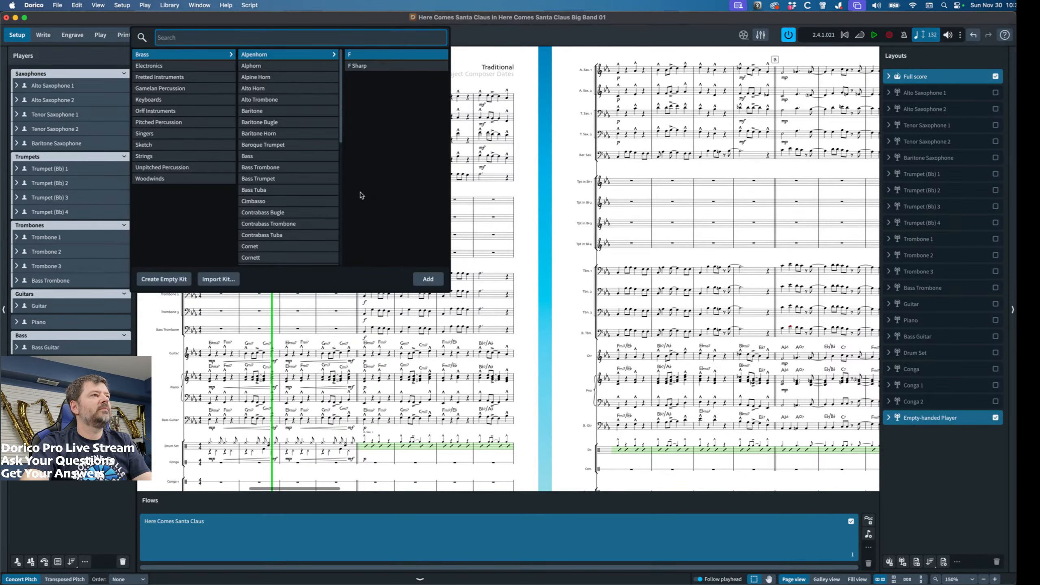
scroll(310, 155, down, 10)
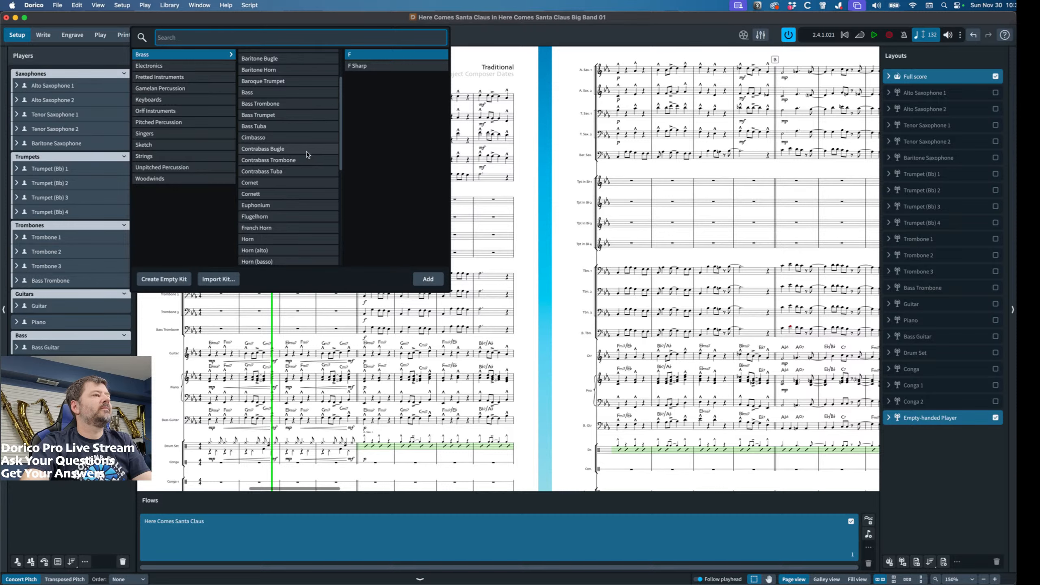
click(183, 168)
scroll(283, 200, down, 5)
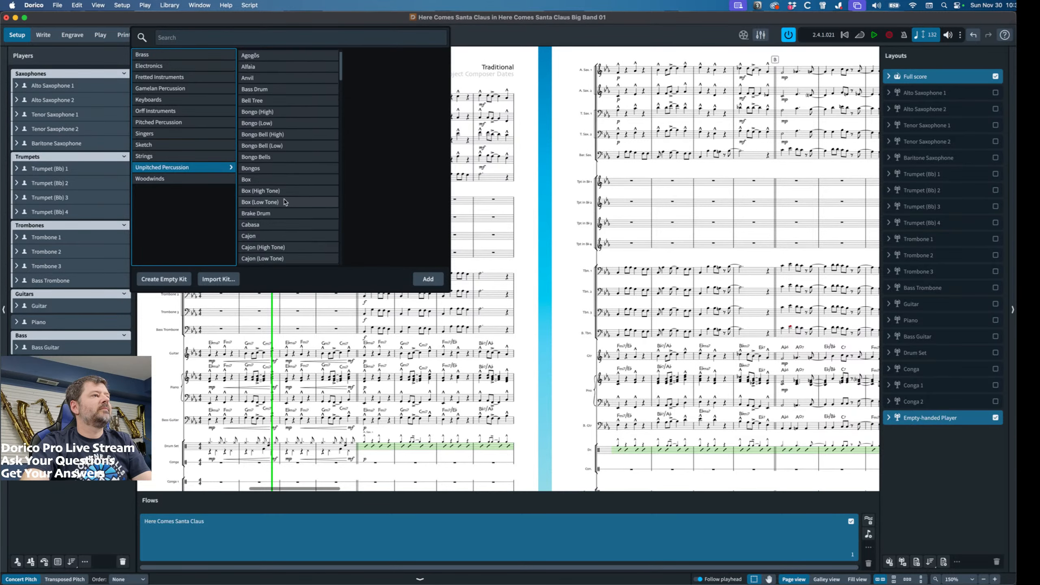
scroll(285, 201, down, 2)
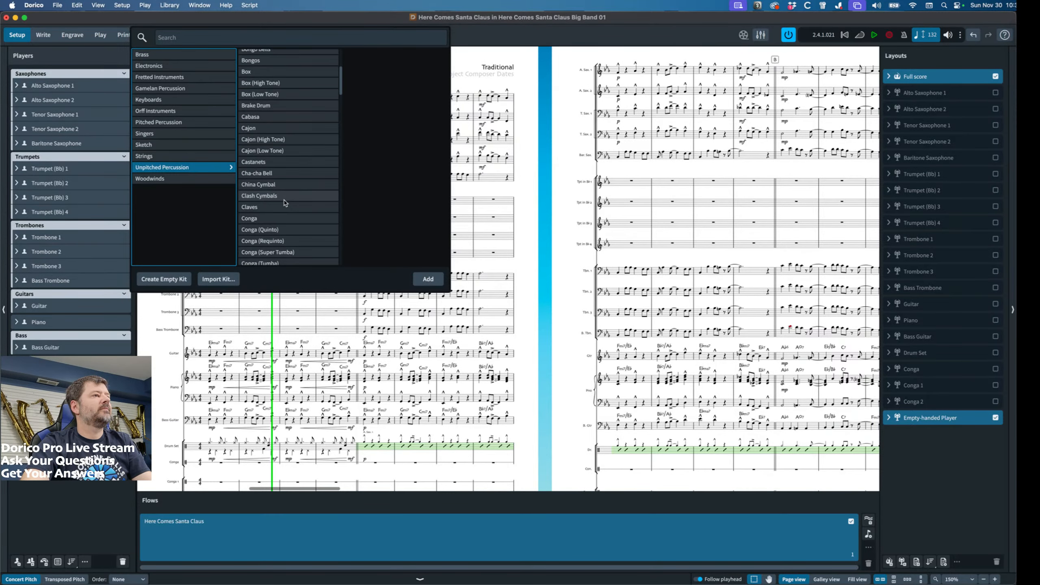
click(288, 260)
click(428, 279)
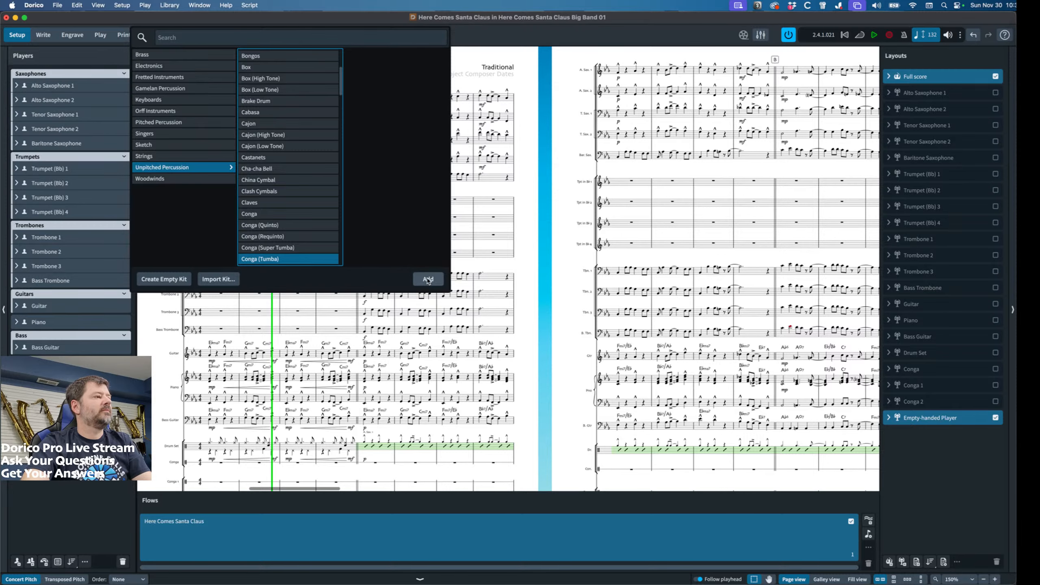
Move the first conga player in the player list to join the other three conga players.
click(53, 379)
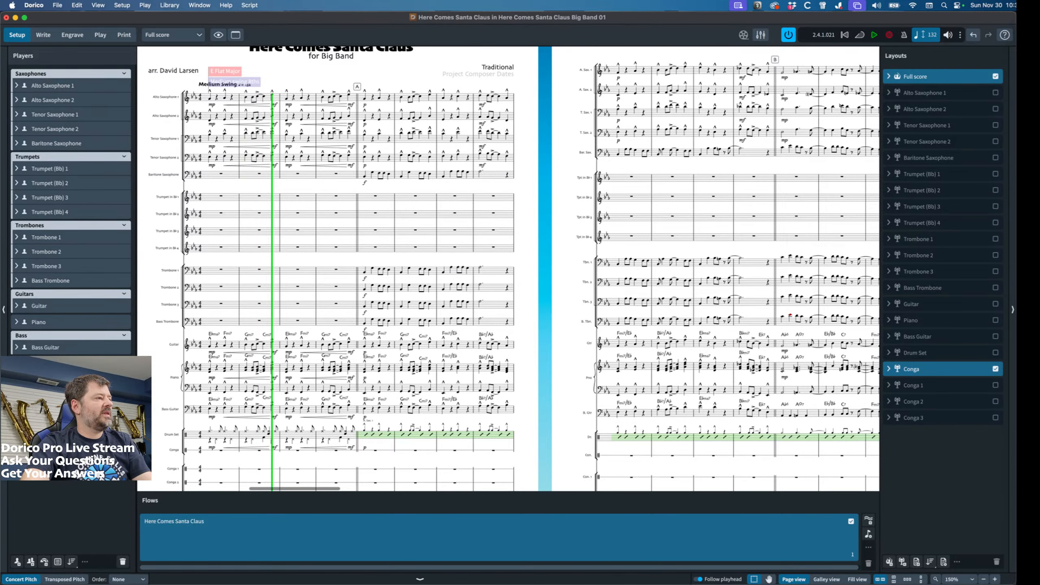
drag(53, 387, 54, 402)
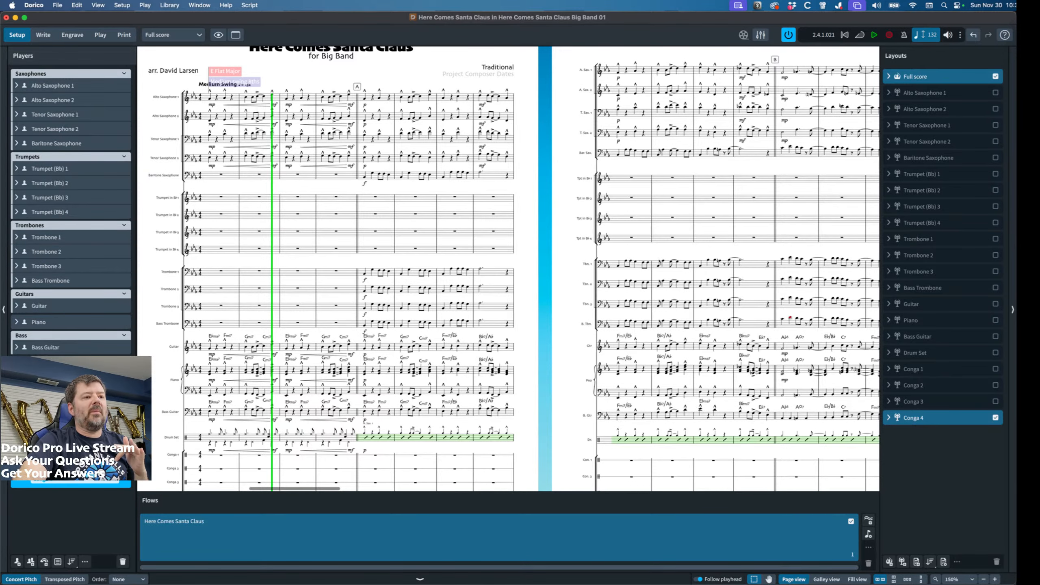
scroll(300, 391, down, 1)
scroll(298, 391, down, 1)
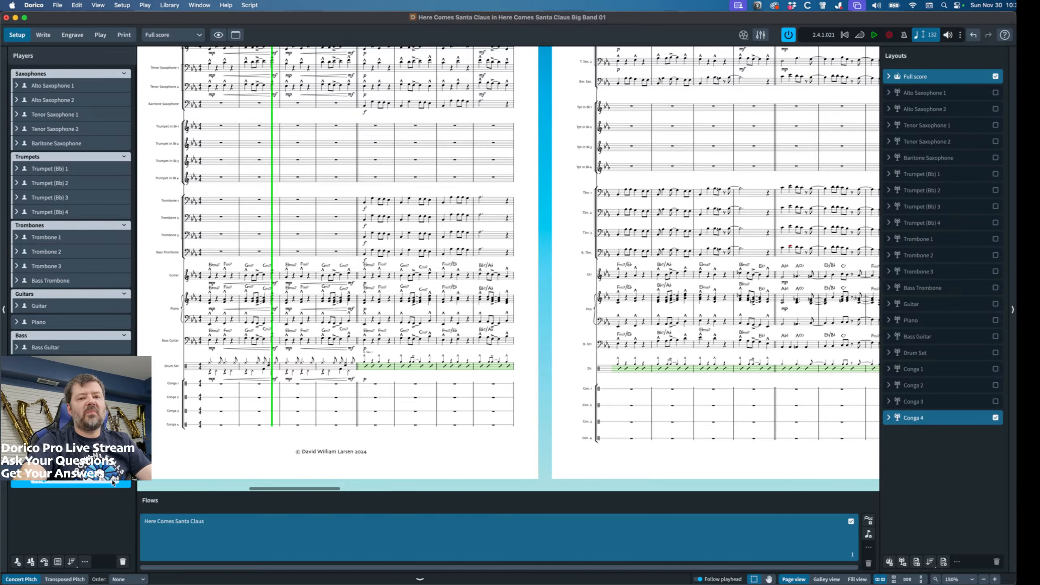
Change the instrument of the Conga 4 player to the unpitched percussion instrument Conga (Quinto).
click(115, 482)
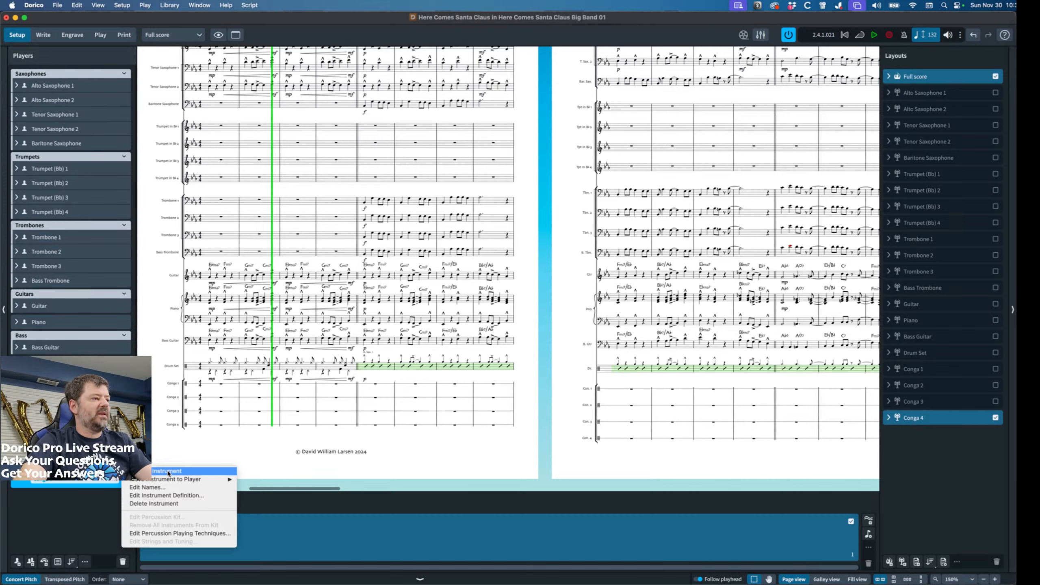
click(184, 471)
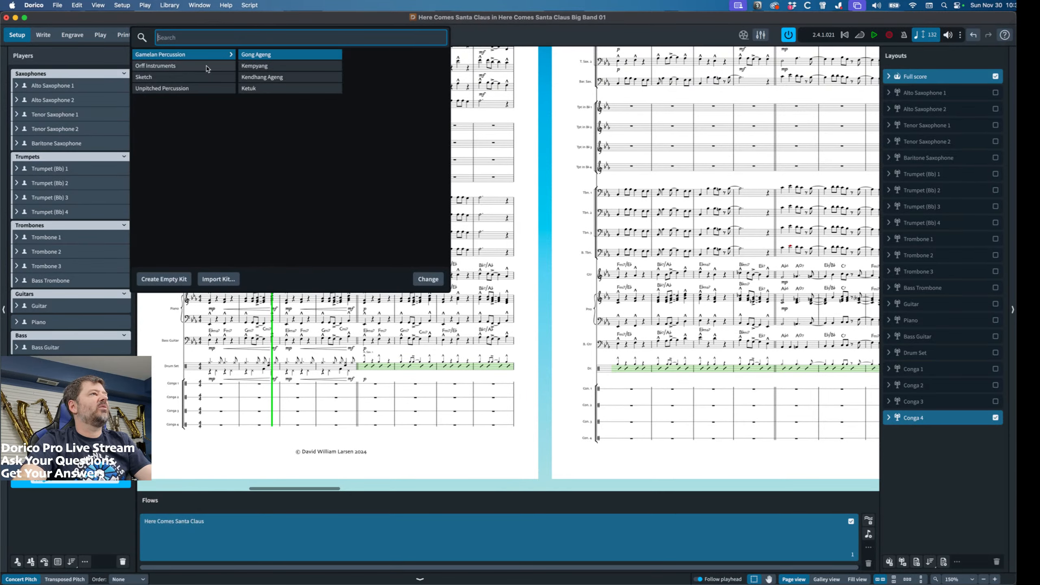
click(168, 92)
scroll(289, 150, down, 5)
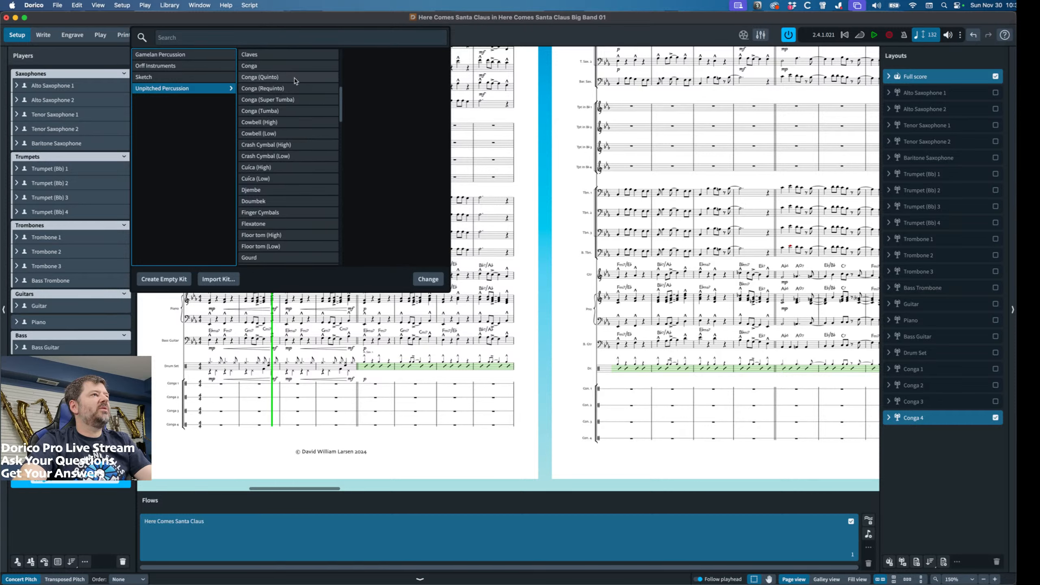
click(295, 78)
click(428, 280)
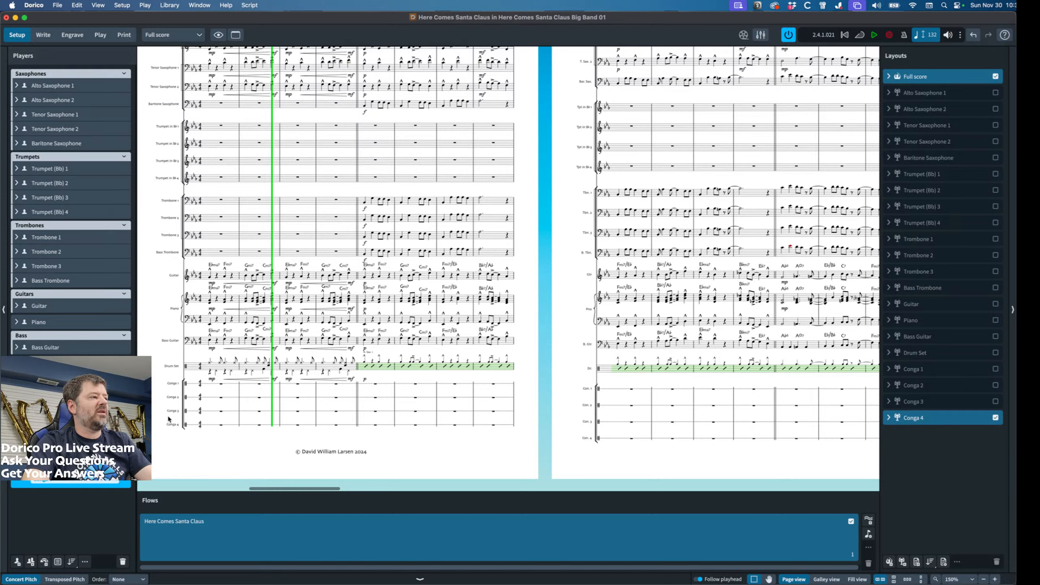
click(53, 381)
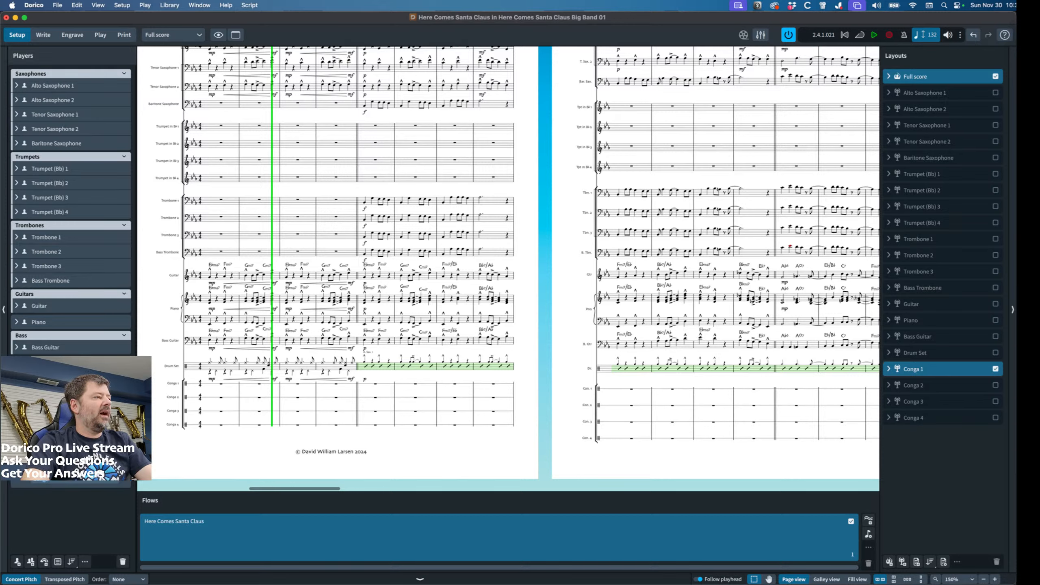
shift+click(85, 467)
right_click(85, 467)
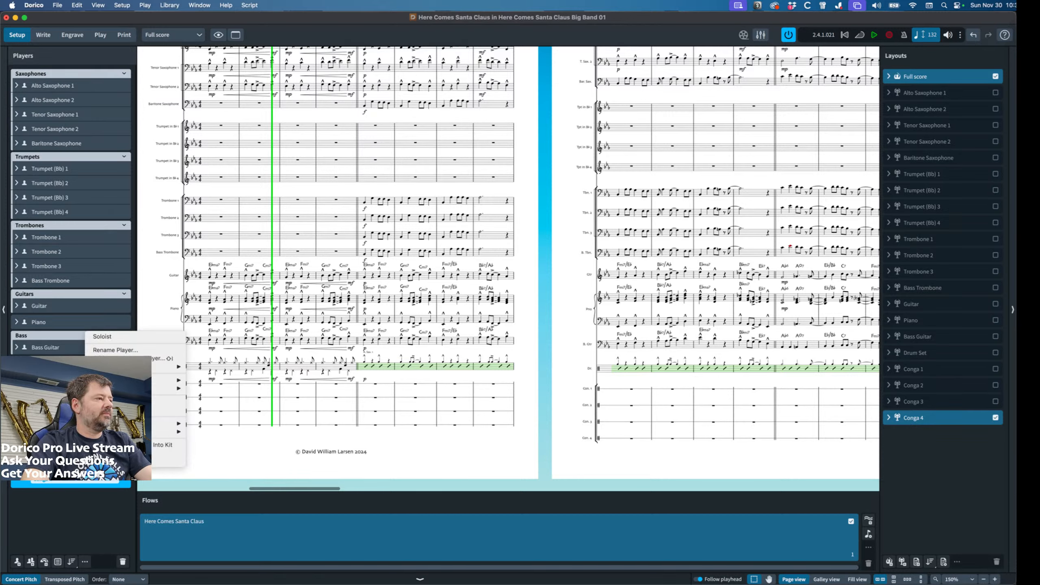
click(70, 513)
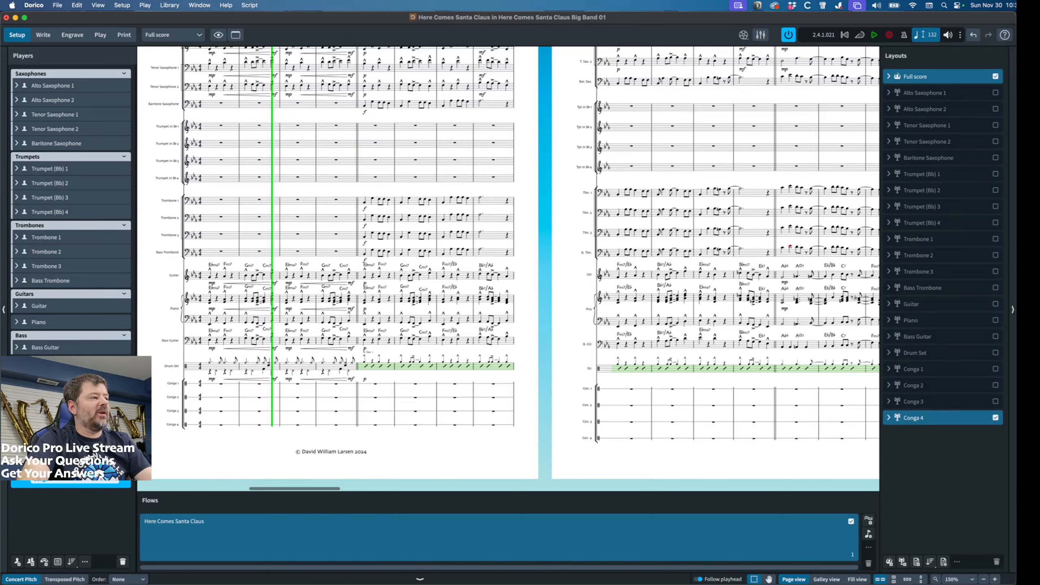
click(115, 479)
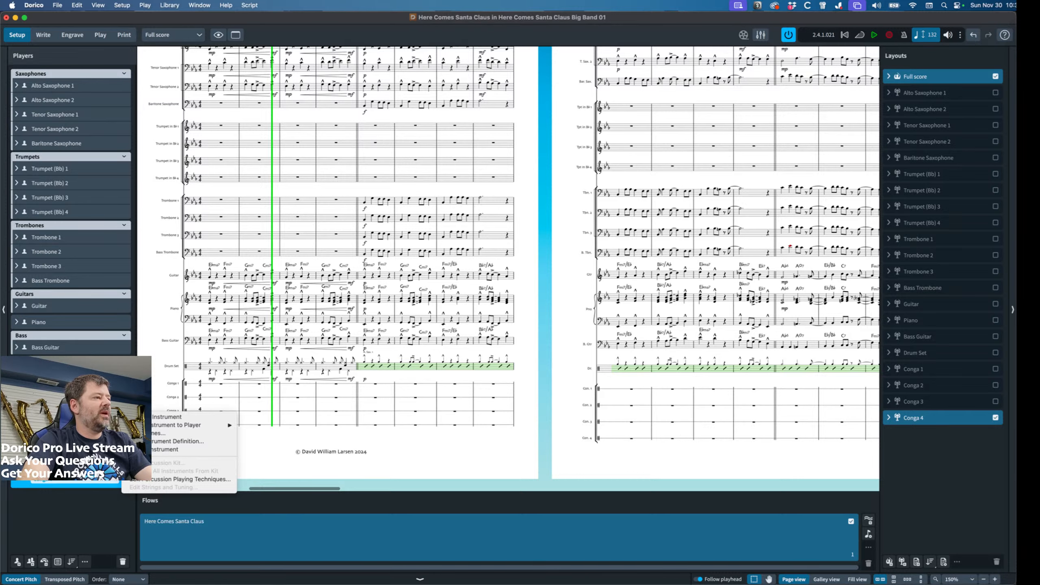
click(103, 478)
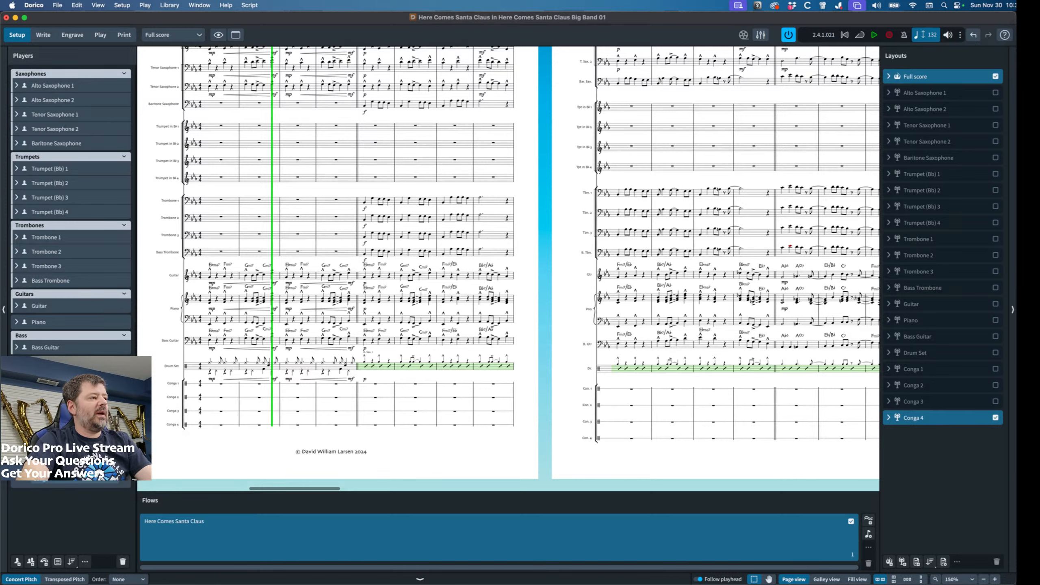
Delete the Conga 2, Conga 3 and Conga 4 players together with their part layouts.
shift+click(82, 433)
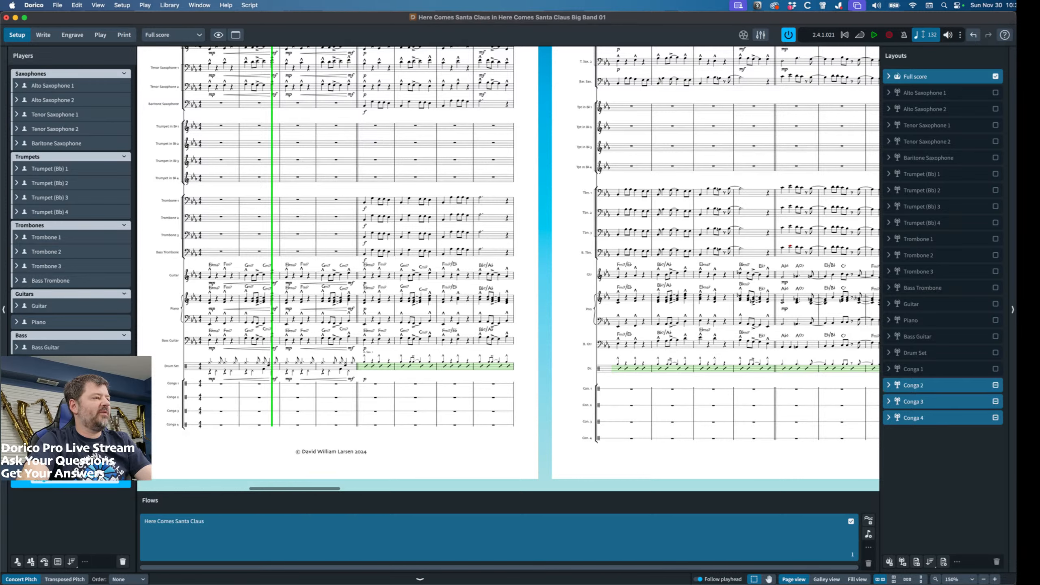
click(122, 561)
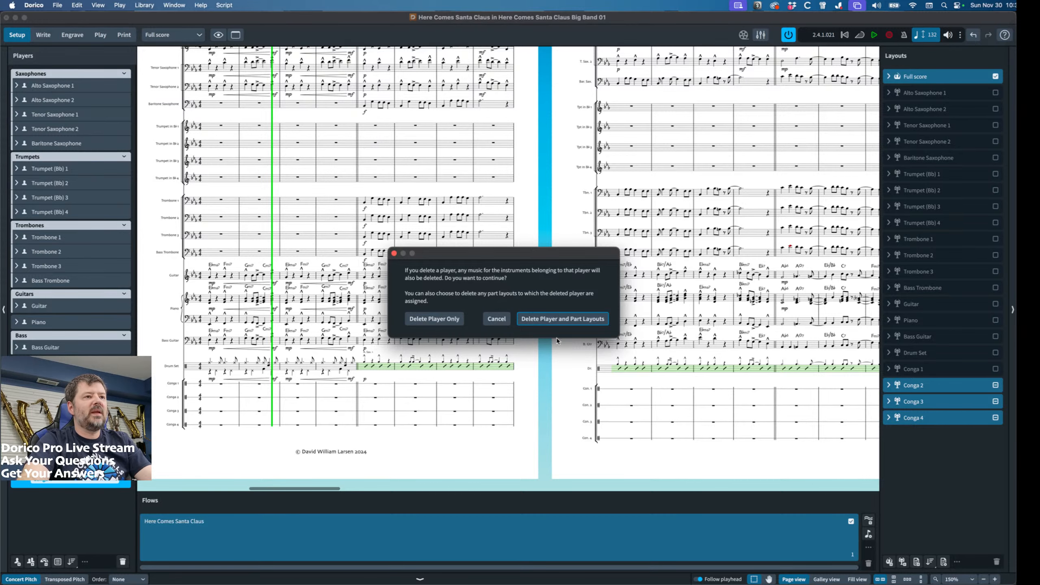
click(545, 320)
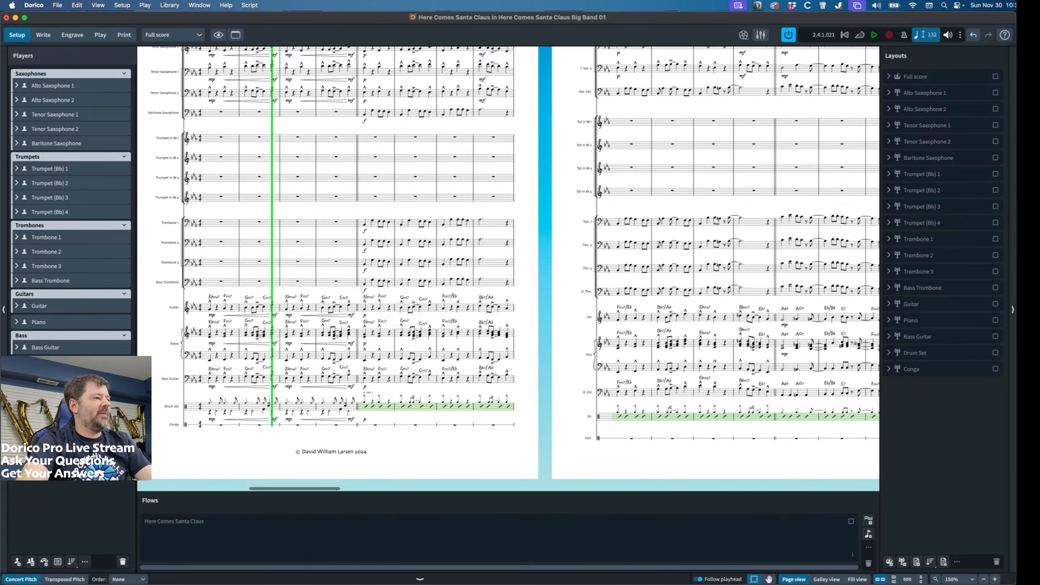
Add the unpitched percussion instrument Conga (Quinto) to the remaining conga player as a second instrument.
key(shift+p)
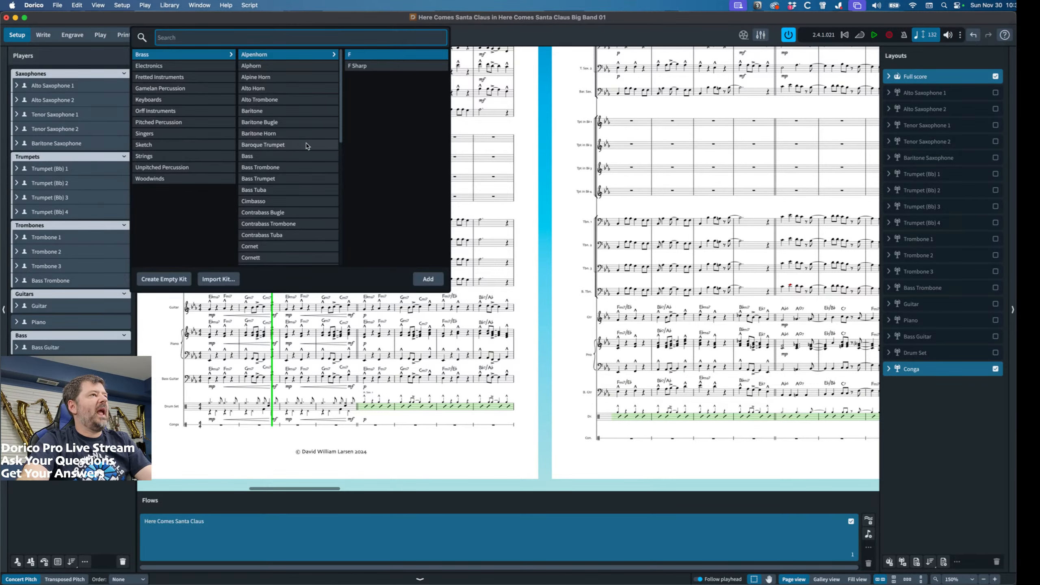
click(172, 167)
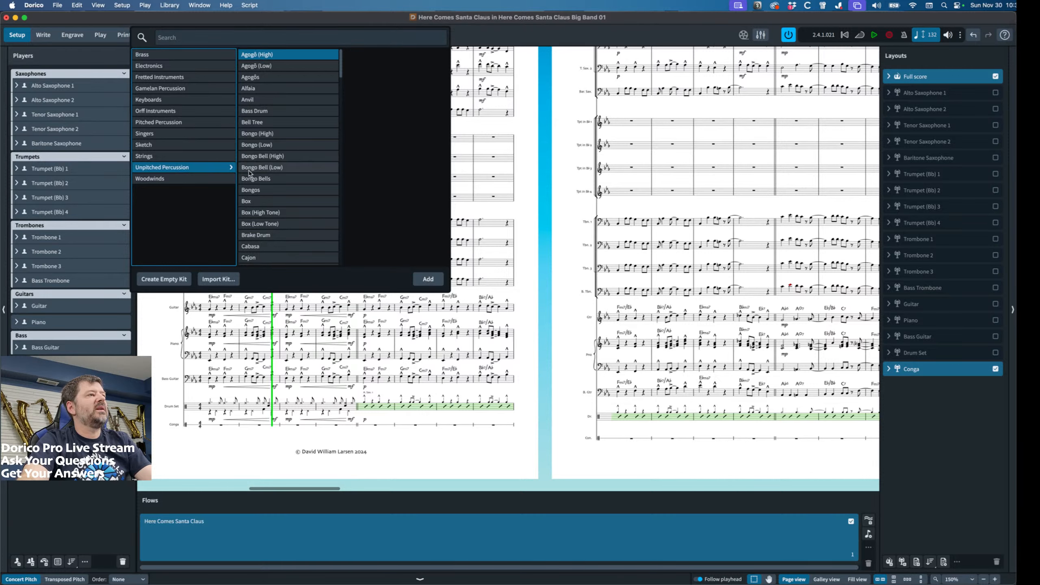
scroll(269, 200, down, 5)
scroll(269, 199, down, 1)
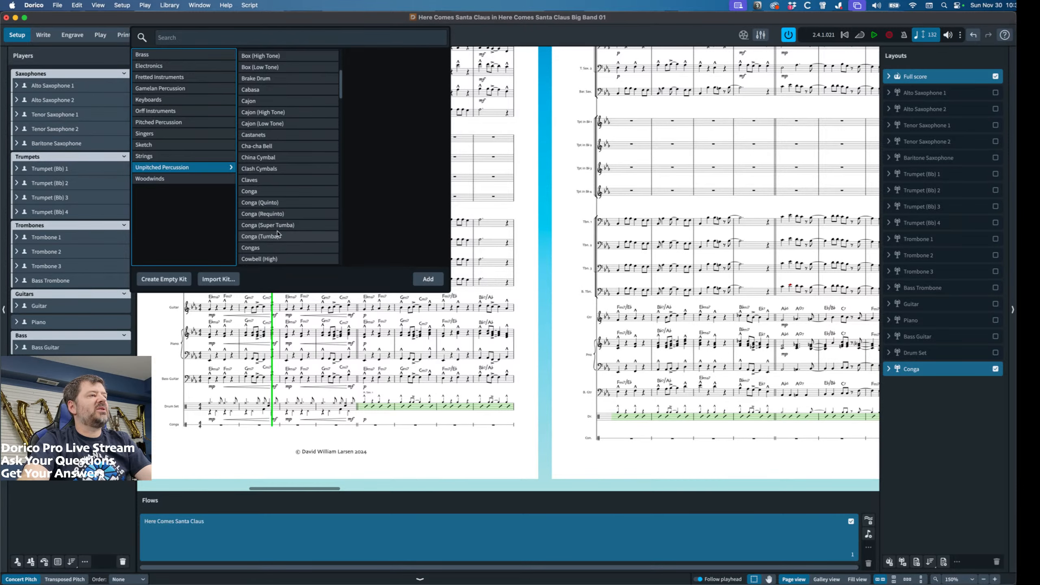
click(279, 203)
click(425, 281)
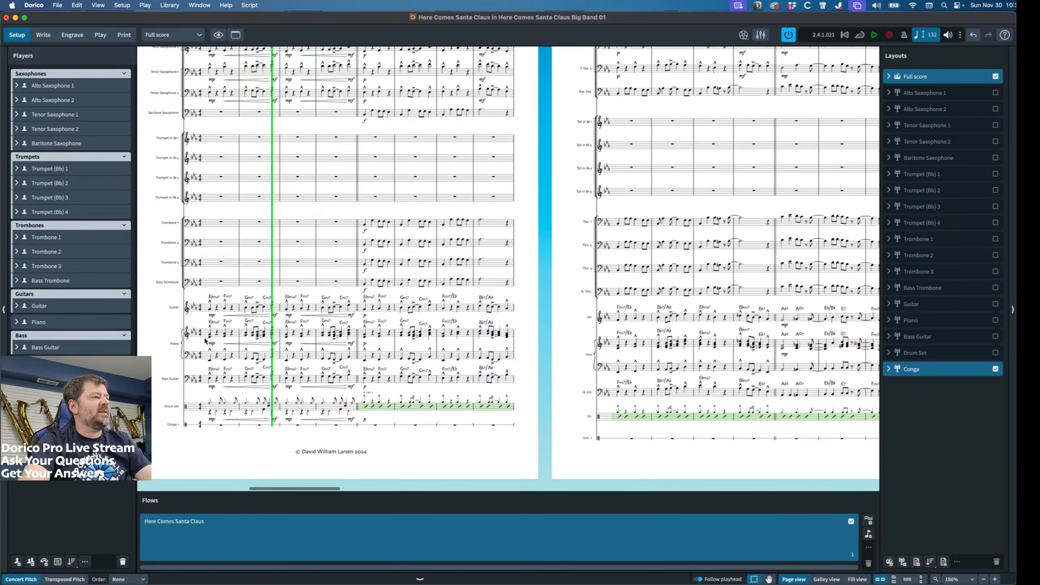
Add the unpitched percussion instrument Conga (Requinto) to the conga player as a third instrument.
click(123, 391)
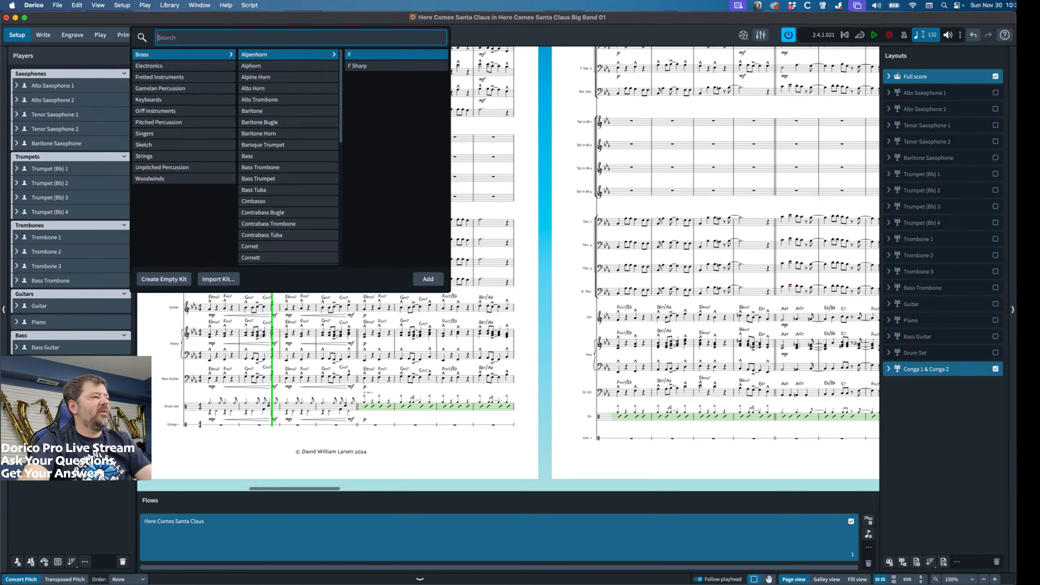
scroll(277, 222, down, 8)
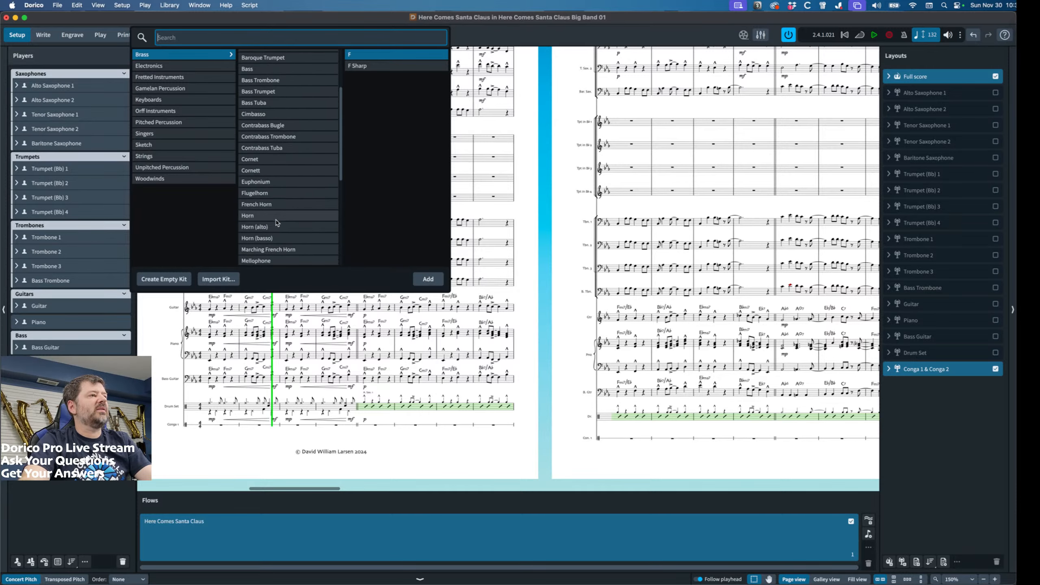
scroll(276, 222, up, 3)
click(180, 169)
scroll(297, 213, down, 4)
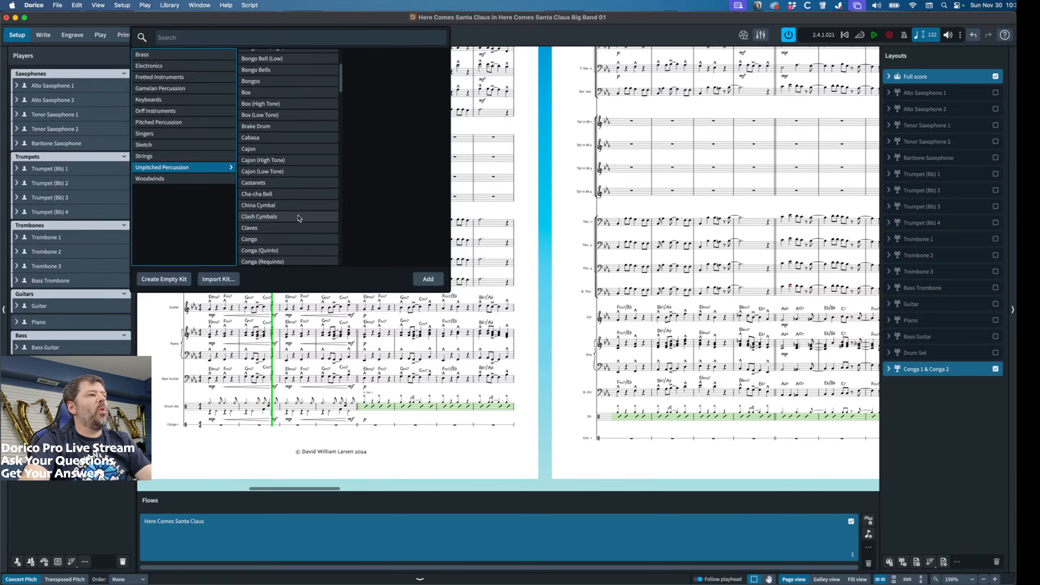
scroll(299, 219, down, 2)
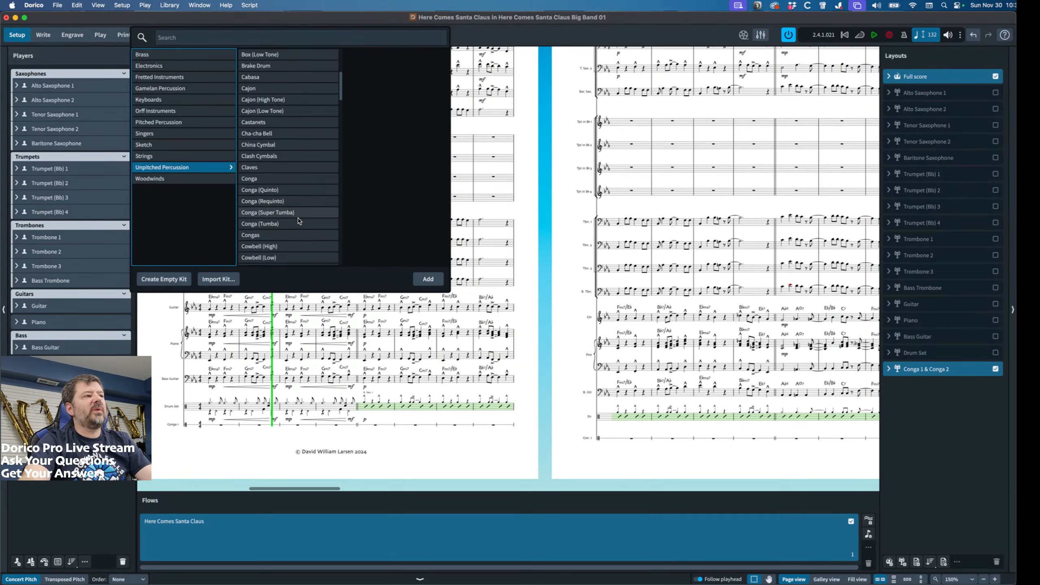
click(293, 203)
click(428, 280)
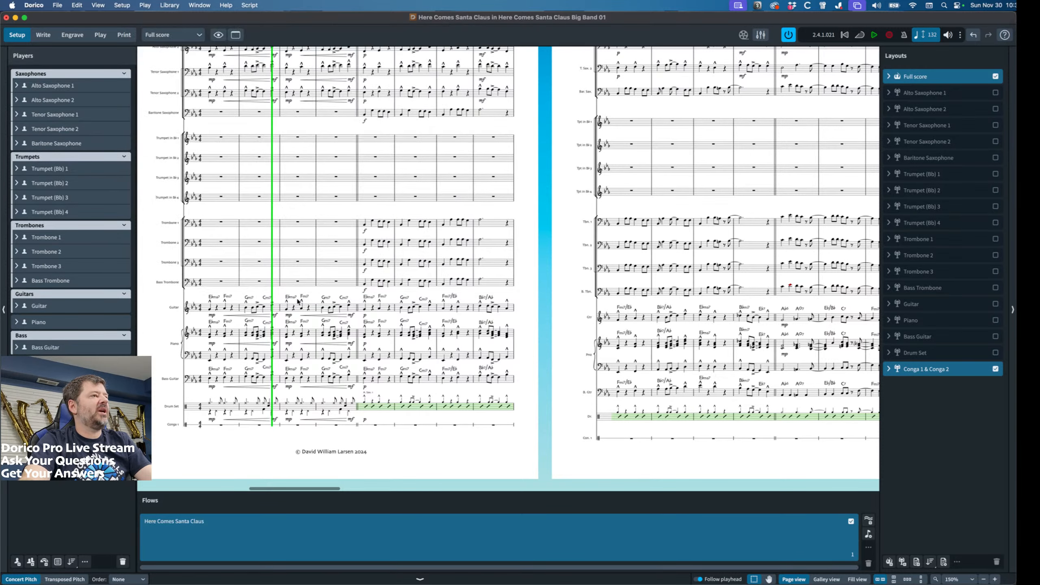
Add the unpitched percussion instrument Conga (Tumba) to the conga player as a fourth instrument.
click(116, 388)
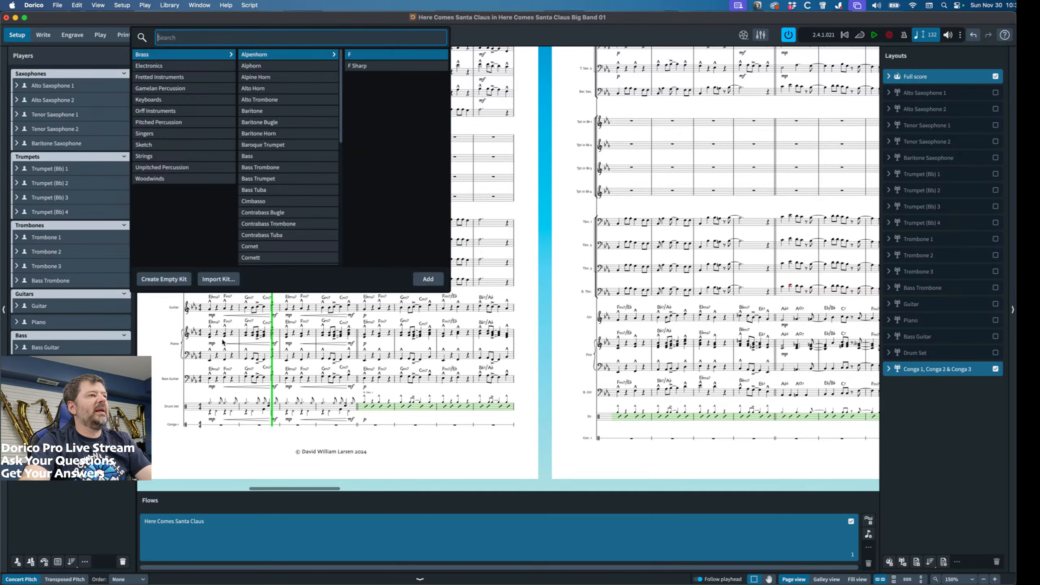
scroll(274, 247, down, 5)
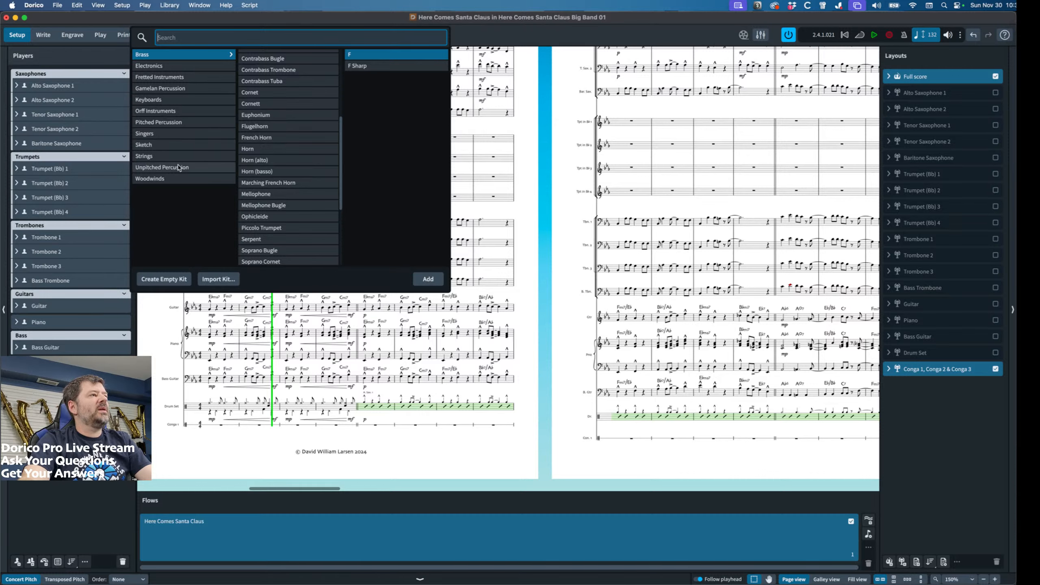
click(191, 167)
scroll(298, 191, down, 3)
scroll(299, 197, down, 3)
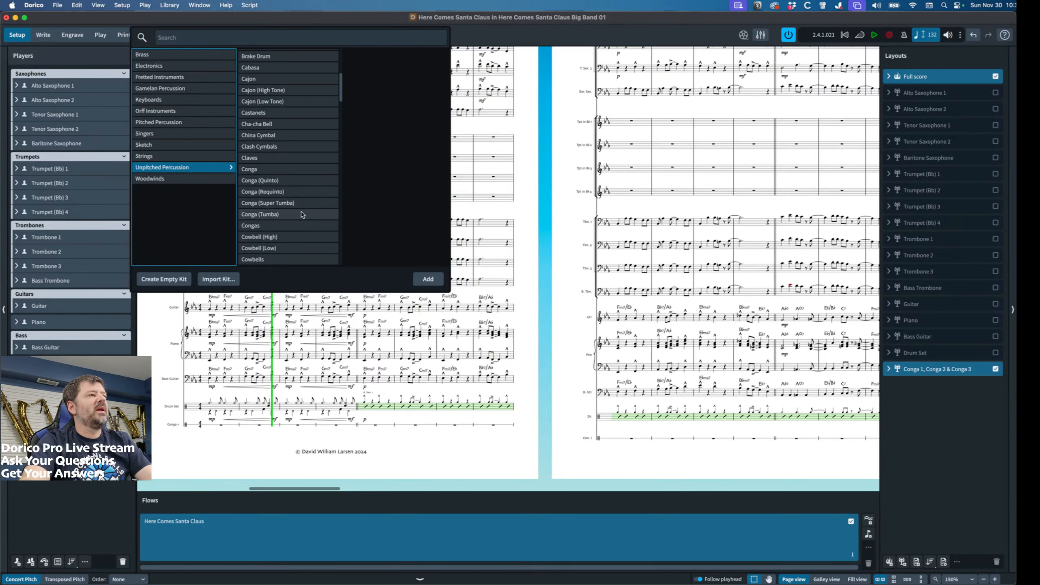
click(302, 214)
click(433, 286)
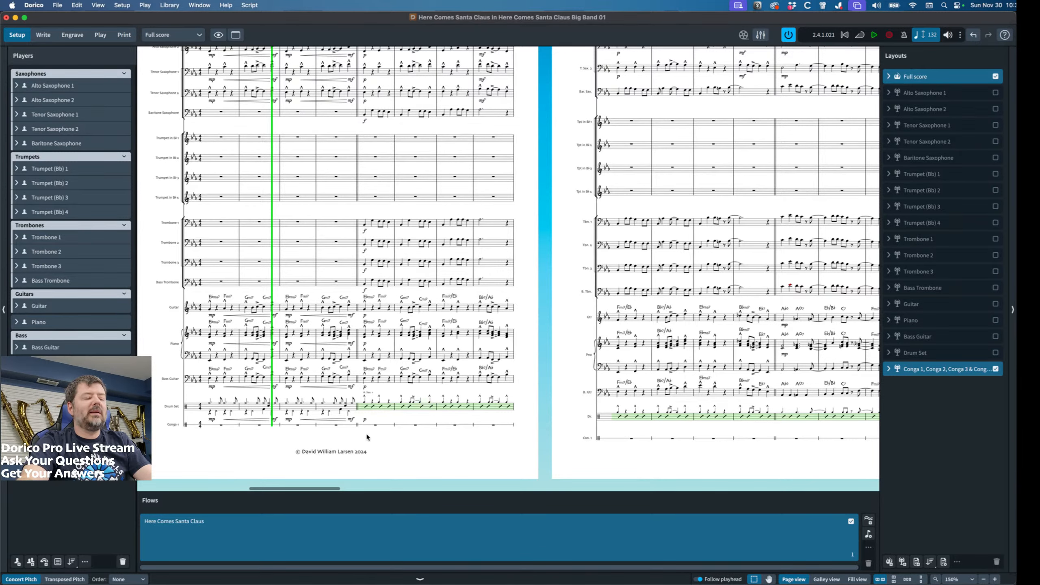
Switch to Write mode and show the full score's four conga staves in galley view.
click(42, 35)
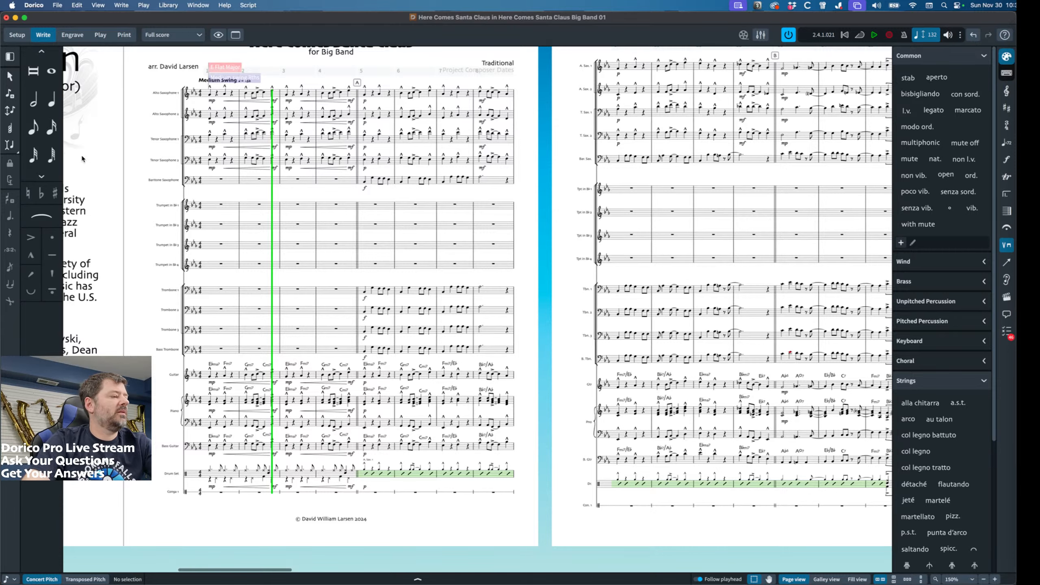
key(super+alt+2)
scroll(278, 325, down, 5)
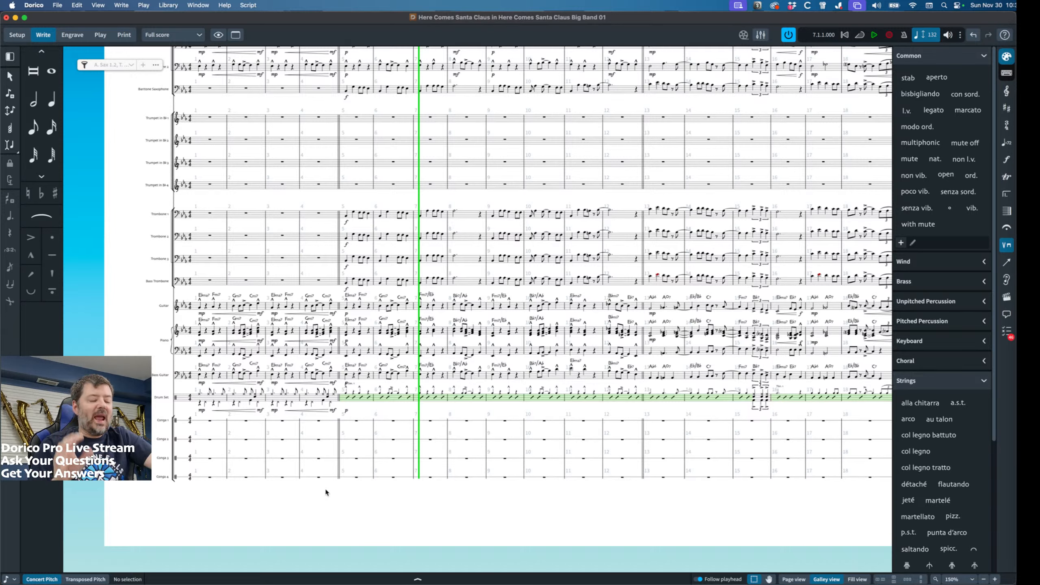
Enter four quarter notes in bar 1 of the first conga stave.
click(209, 422)
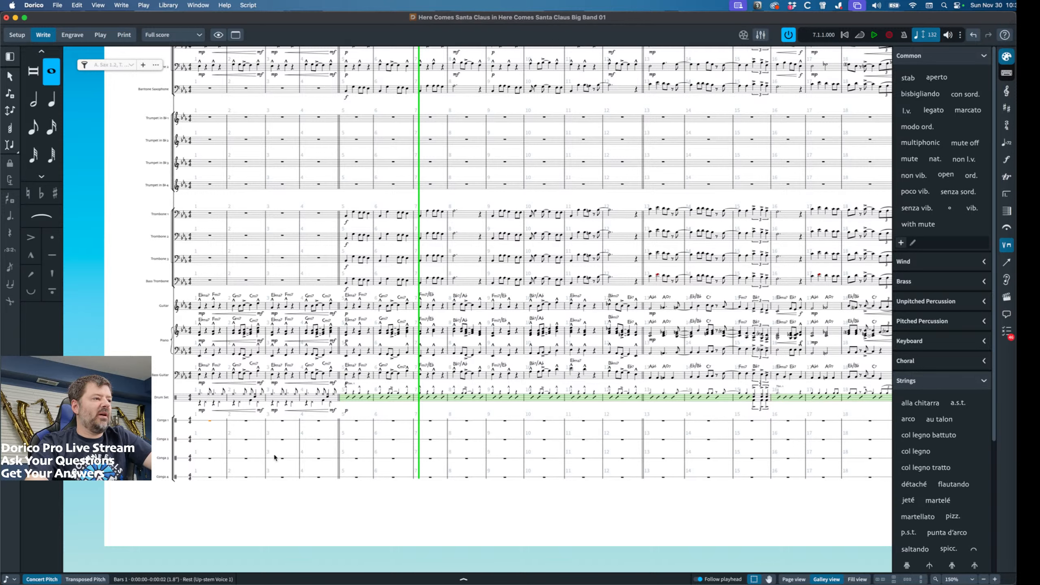
key(shift+n)
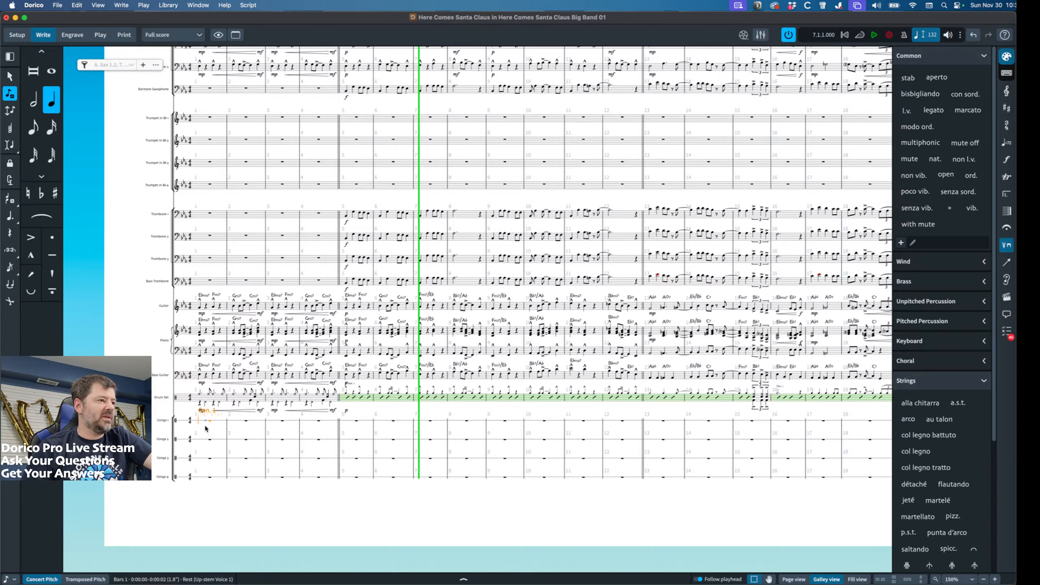
key(c)
key(c)
key(c)
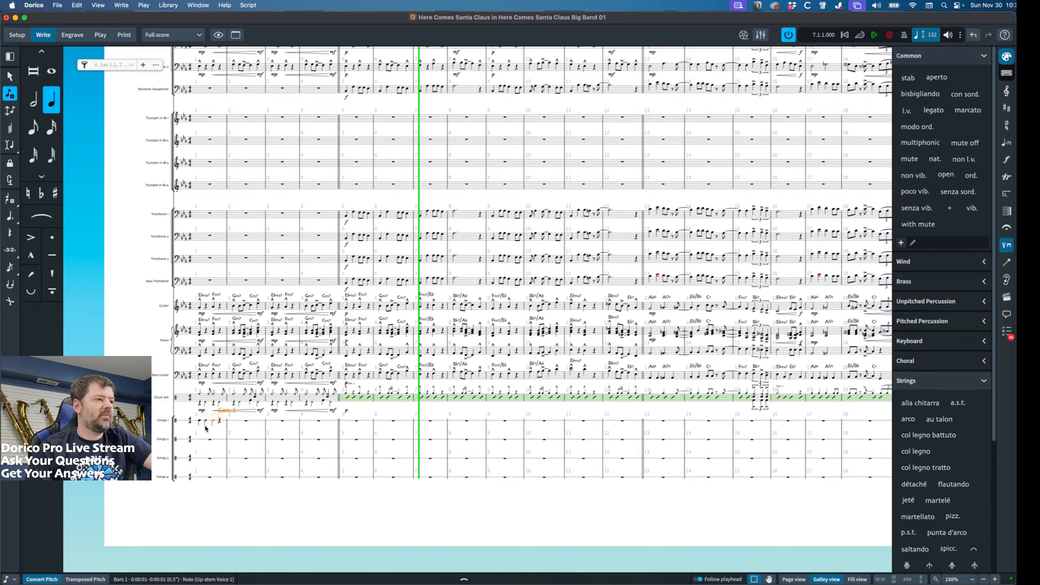
key(Escape)
Copy the four quarter notes to bar 2 of the second conga stave, bar 3 of the third and bar 4 of the fourth.
click(199, 421)
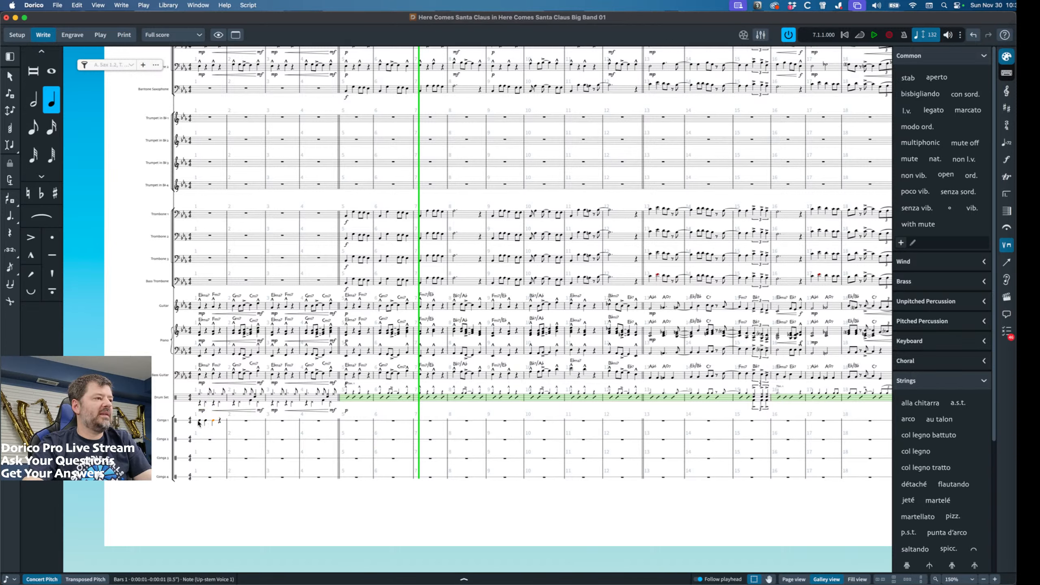
shift+click(218, 424)
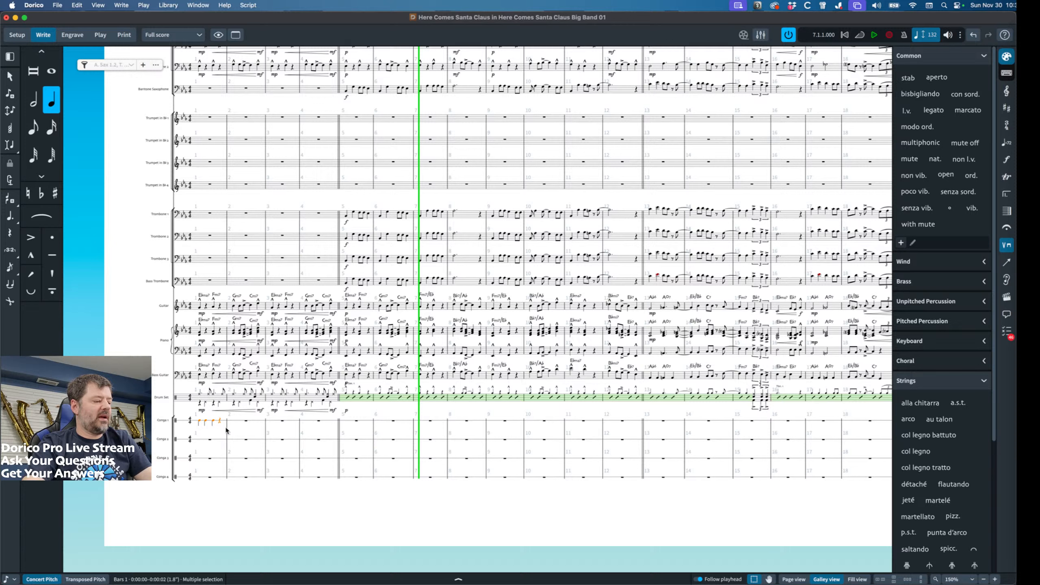
click(246, 439)
key(super+v)
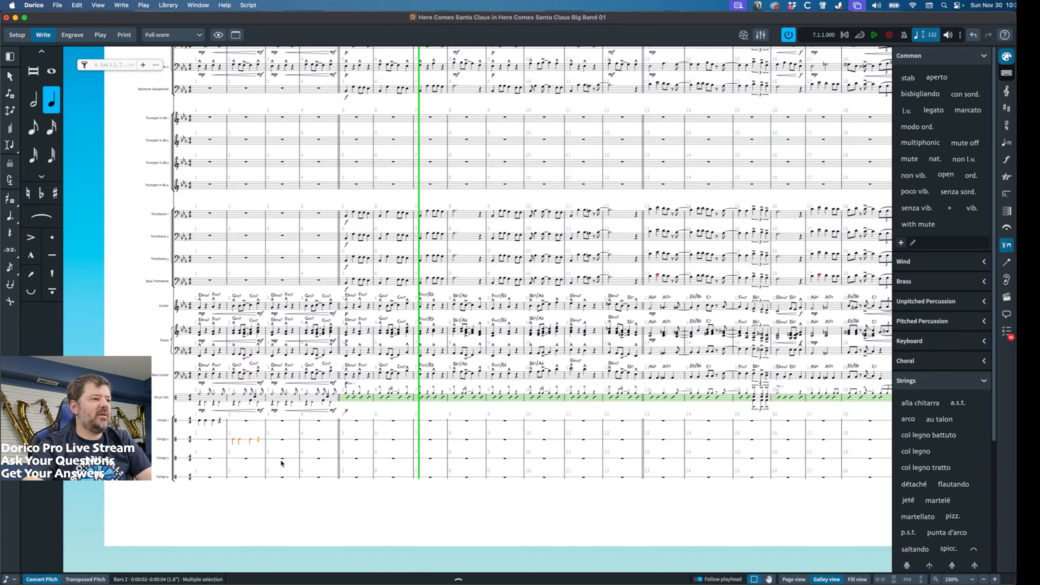
click(281, 459)
key(super+v)
click(320, 478)
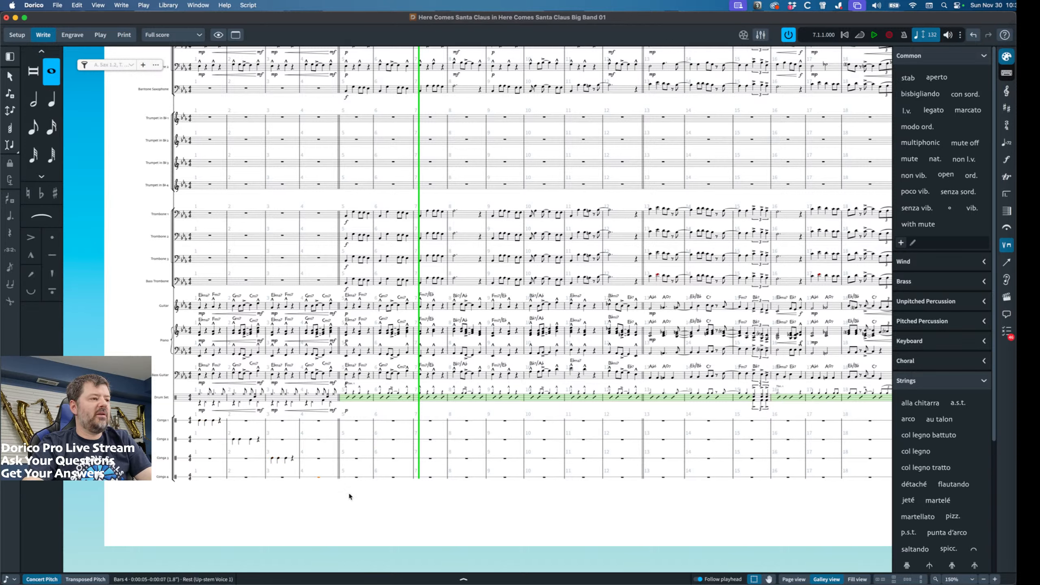
key(super+v)
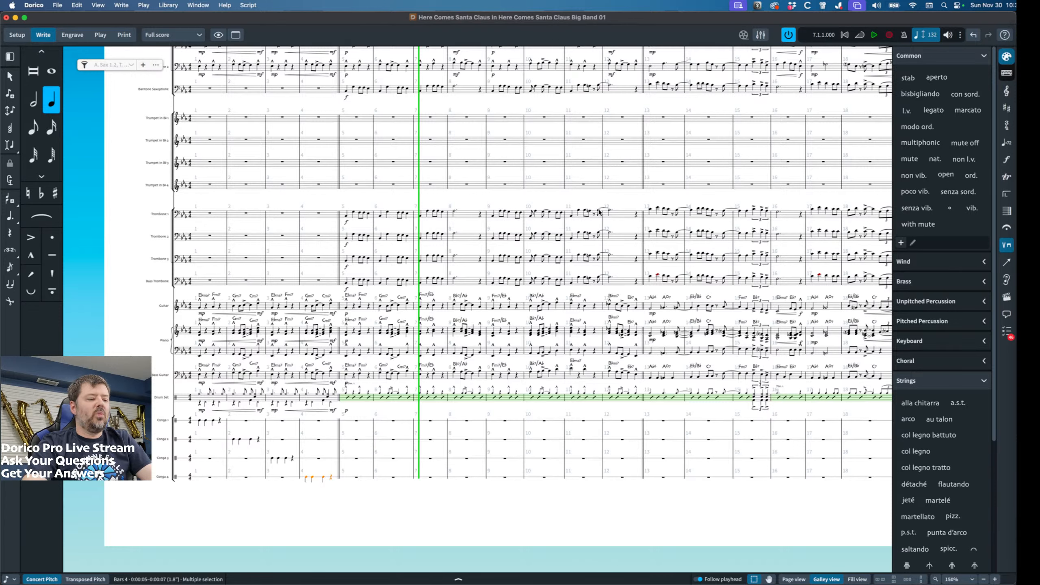
Play back only bars 1 to 4 of the four conga staves from the start of the score.
click(845, 37)
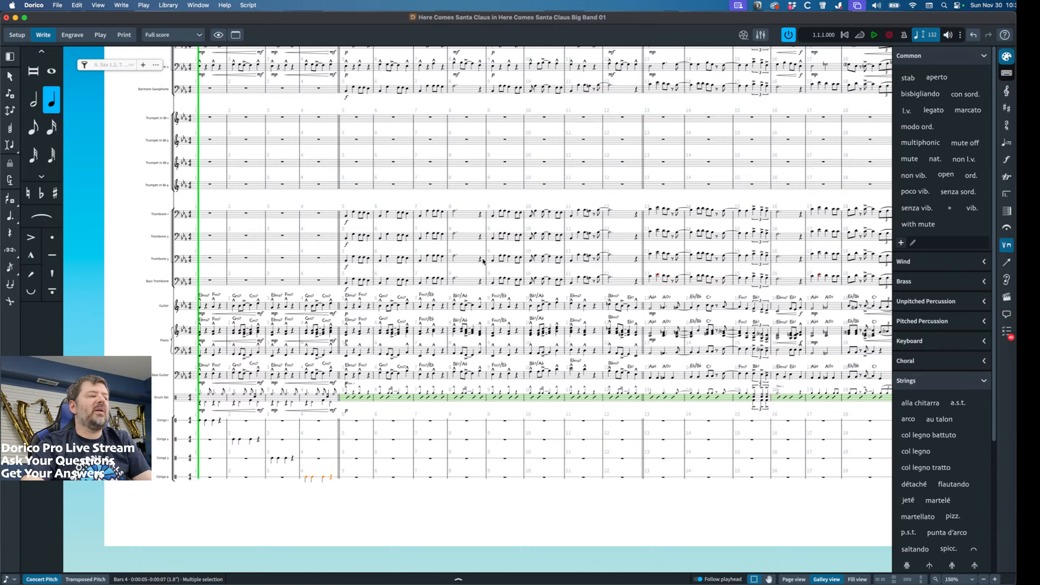
click(201, 420)
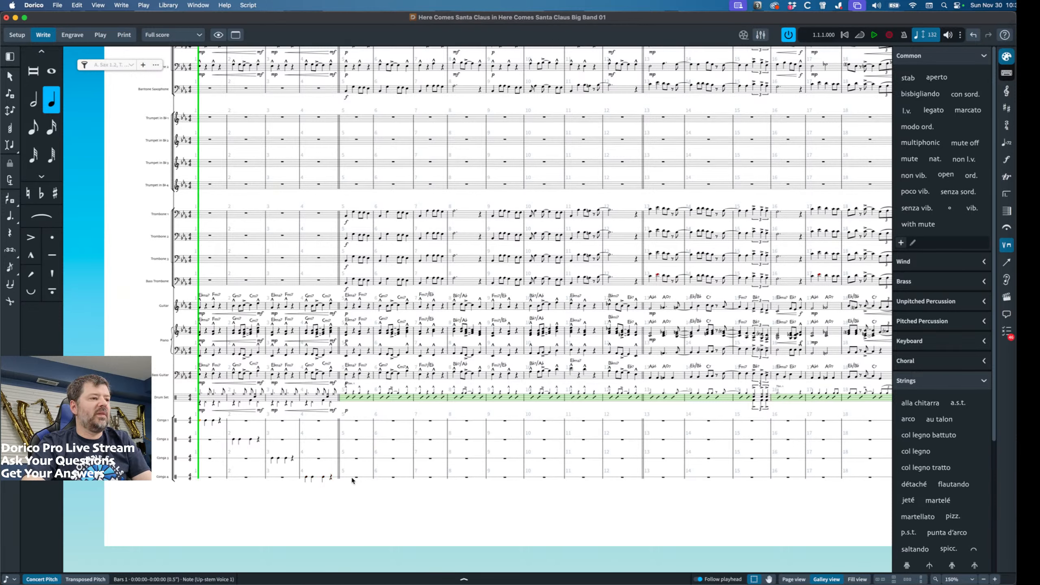
shift+click(332, 480)
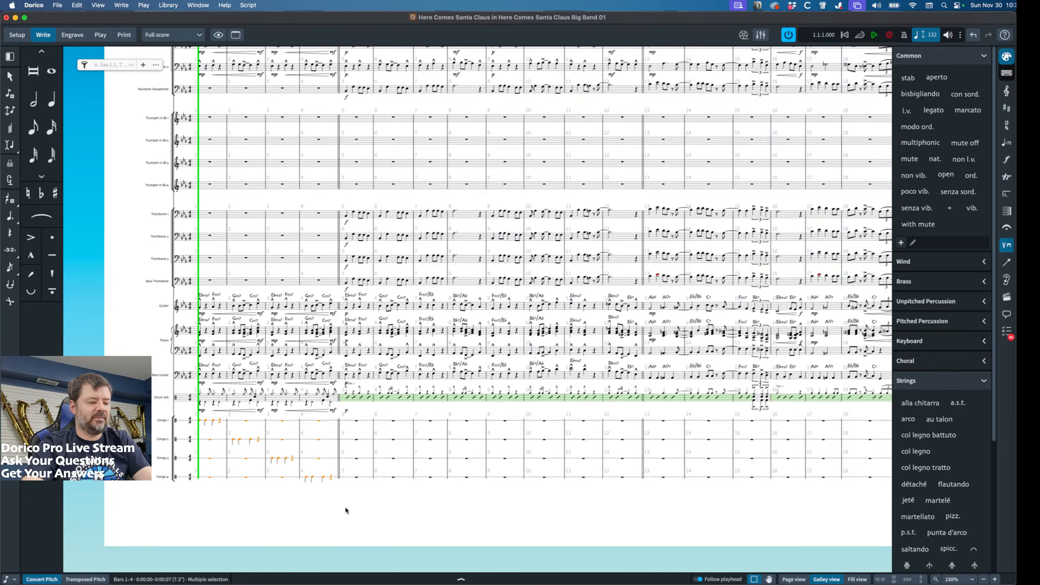
key(space)
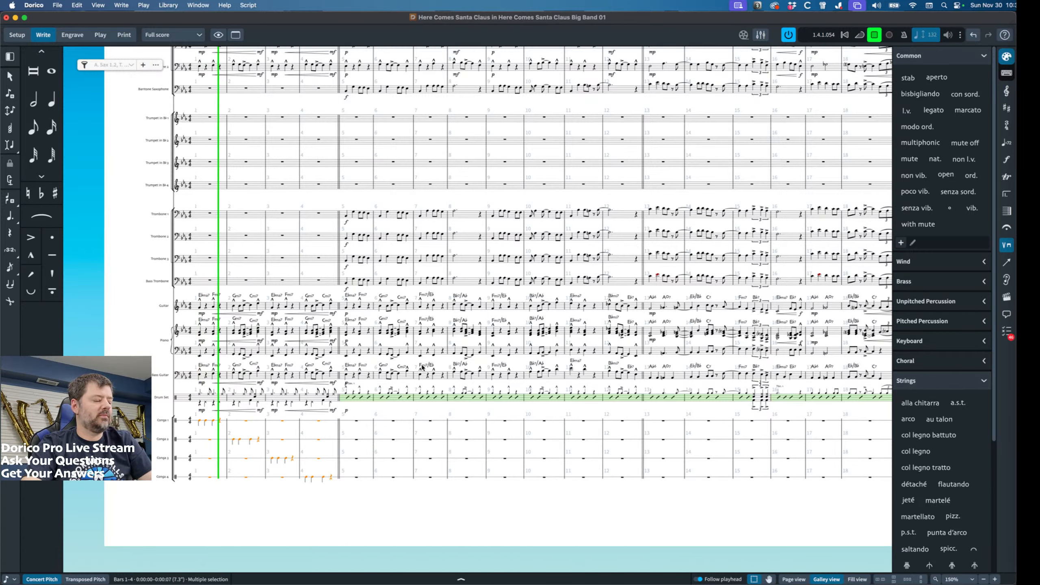
Reselect the notes from bar 1 of the first conga stave through bar 4 of the fourth and audition them again.
click(206, 499)
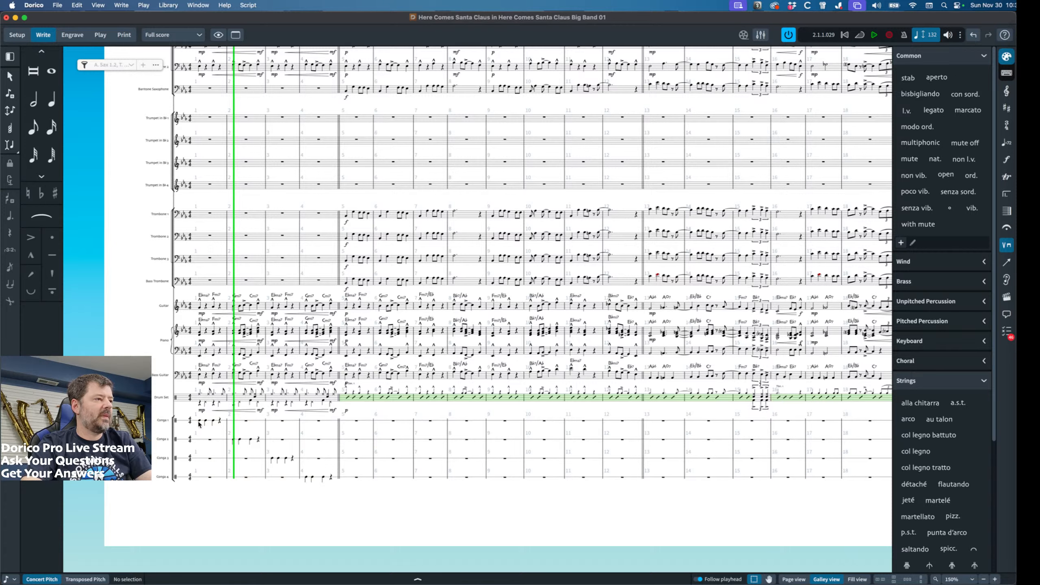
click(199, 423)
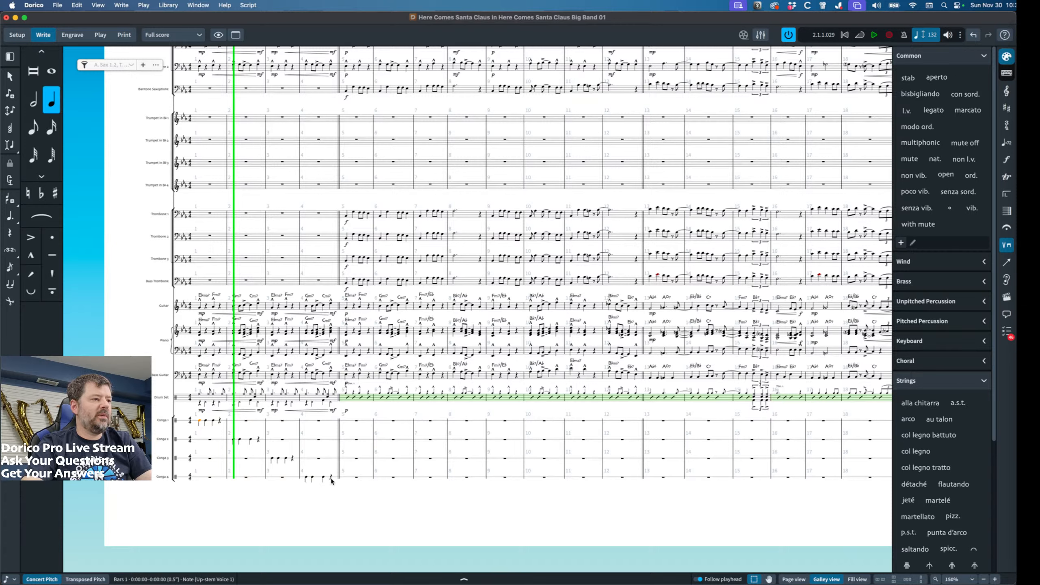
shift+click(331, 478)
key(p)
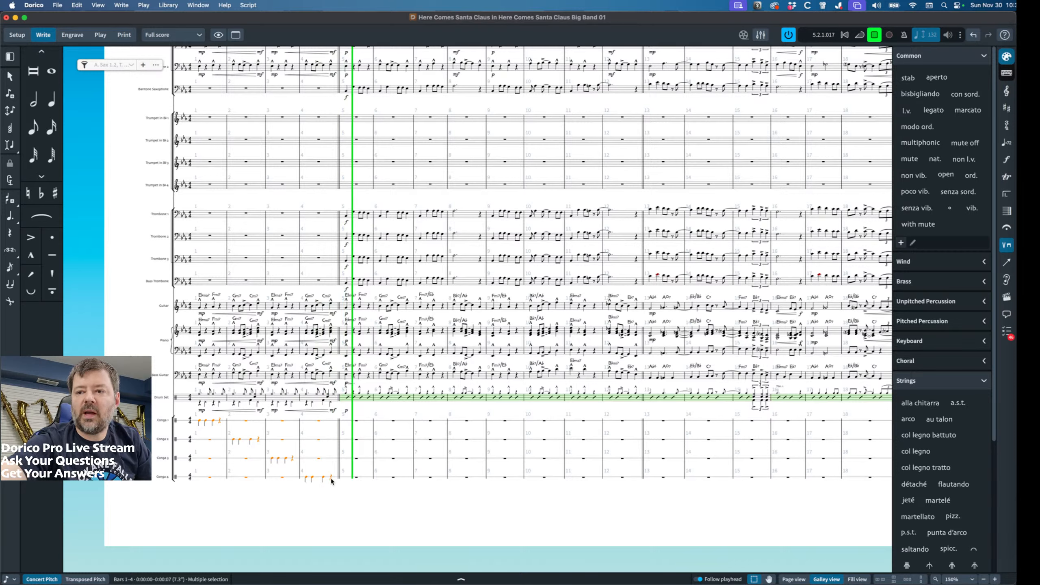
key(space)
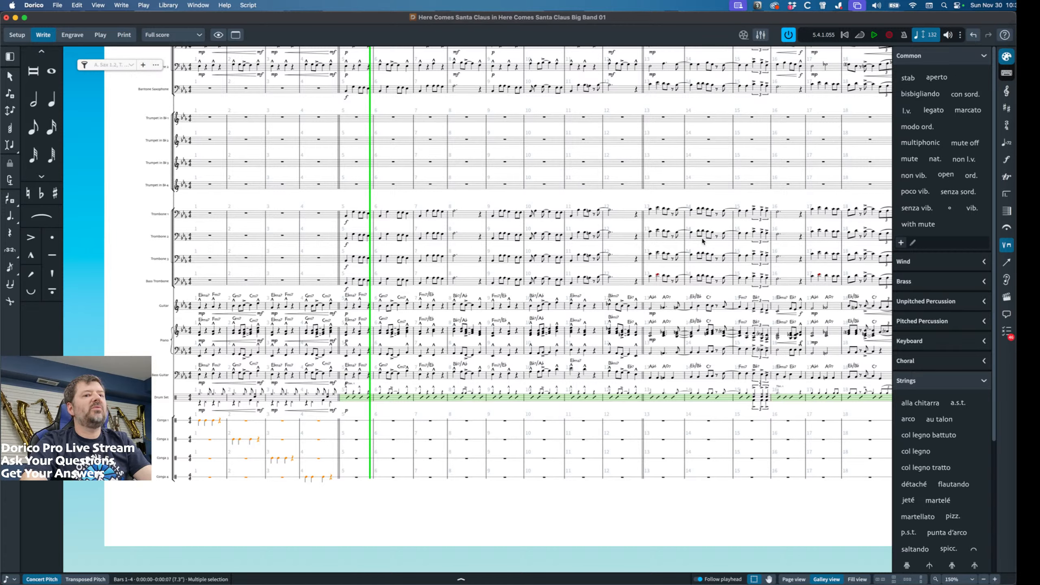
In the full score's page view, rename the Conga (Requinto) instrument with full name Conga Q and short name Con. Q.
click(793, 579)
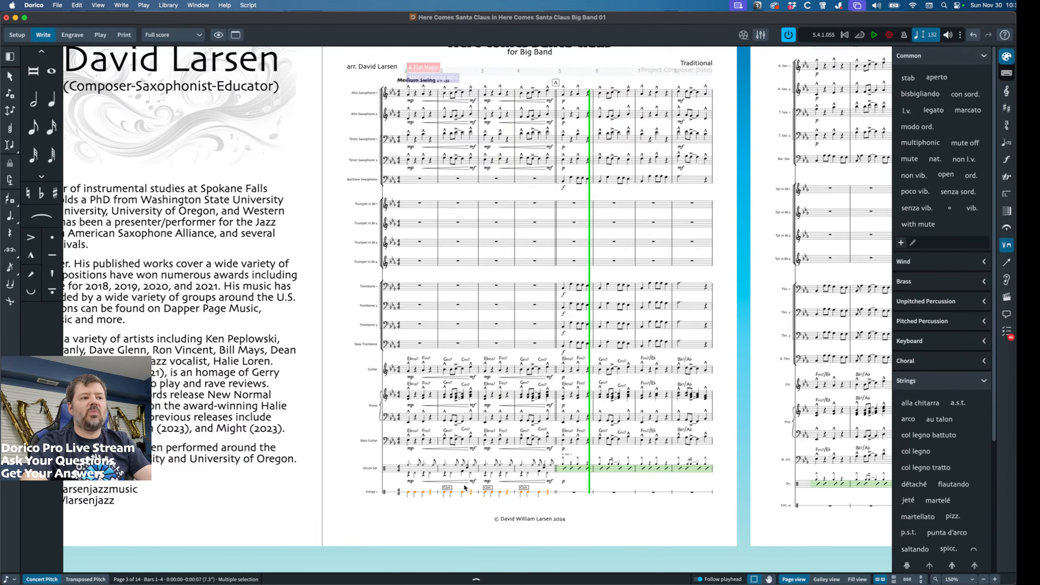
click(17, 35)
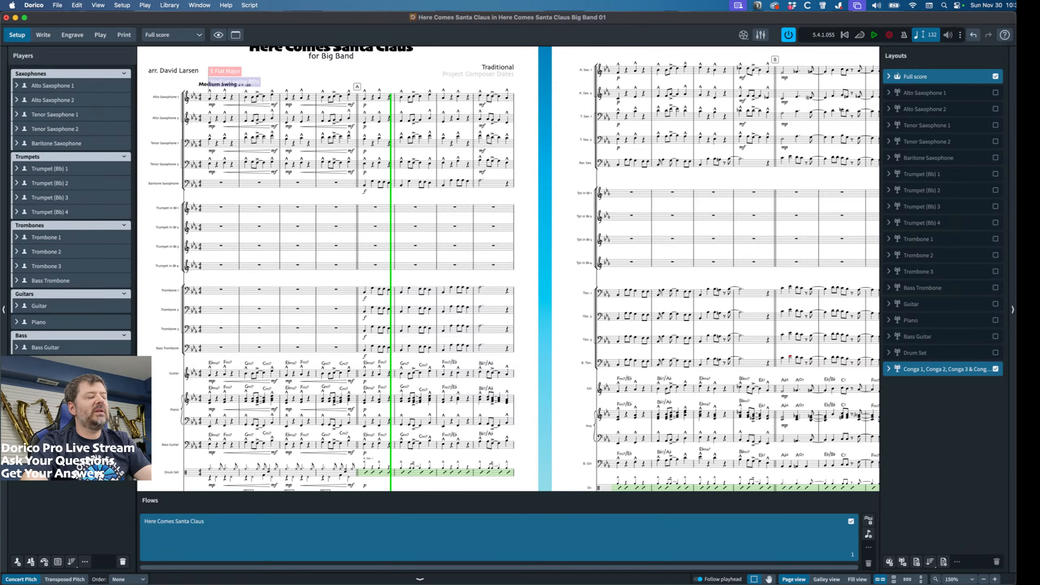
click(123, 384)
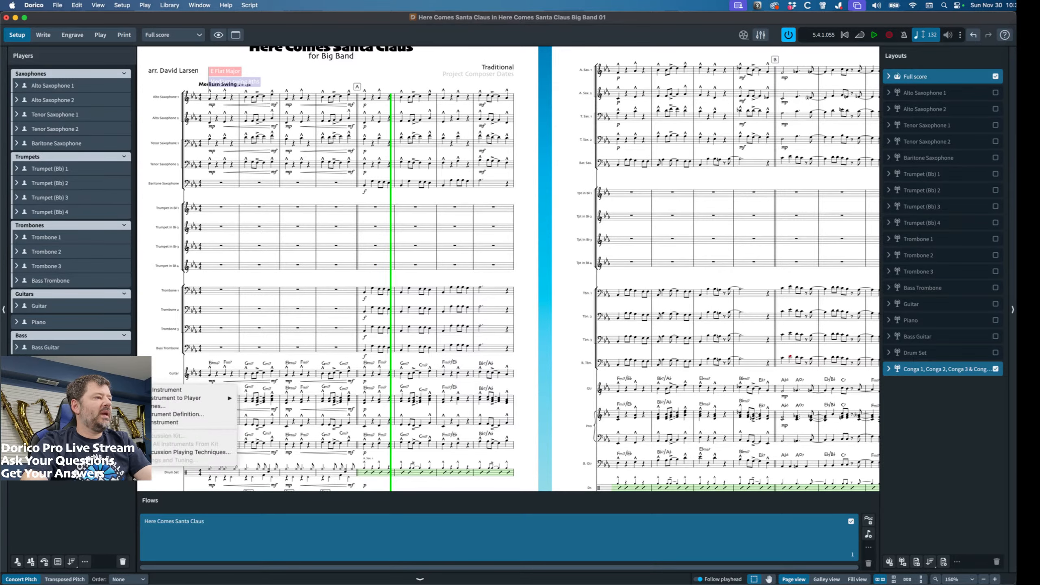
click(178, 407)
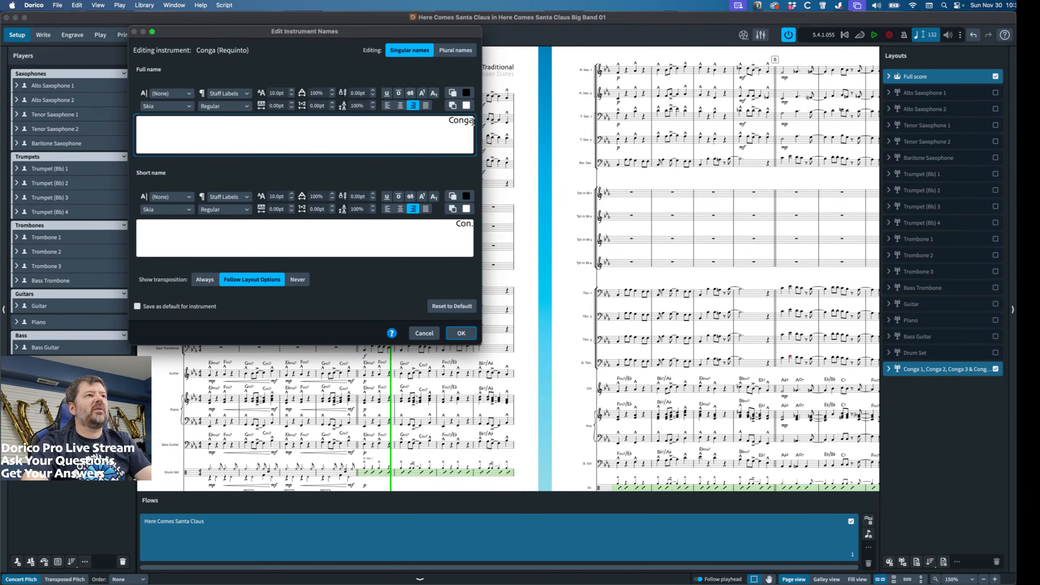
text(()
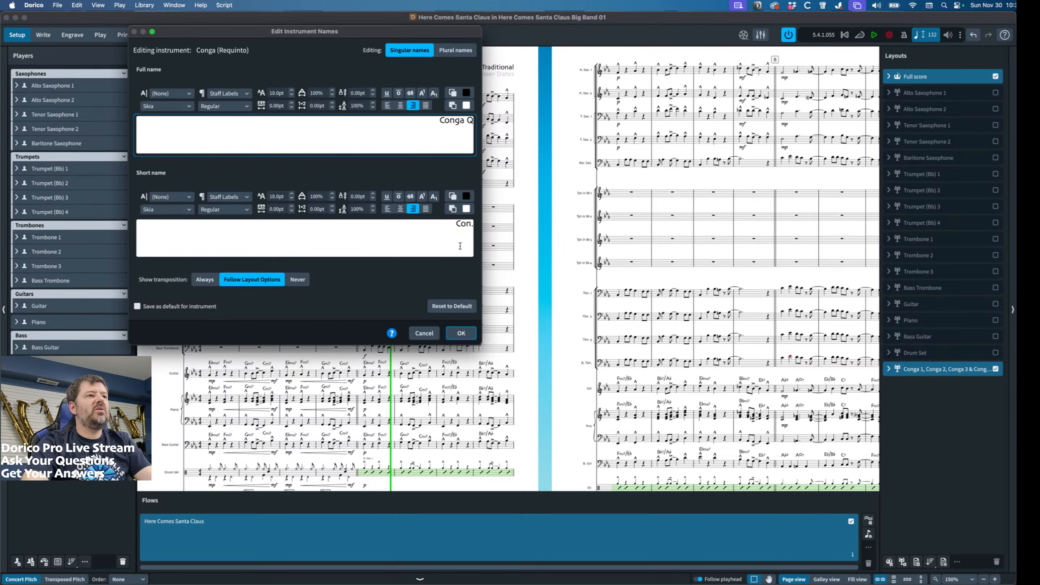
click(474, 228)
text(.)
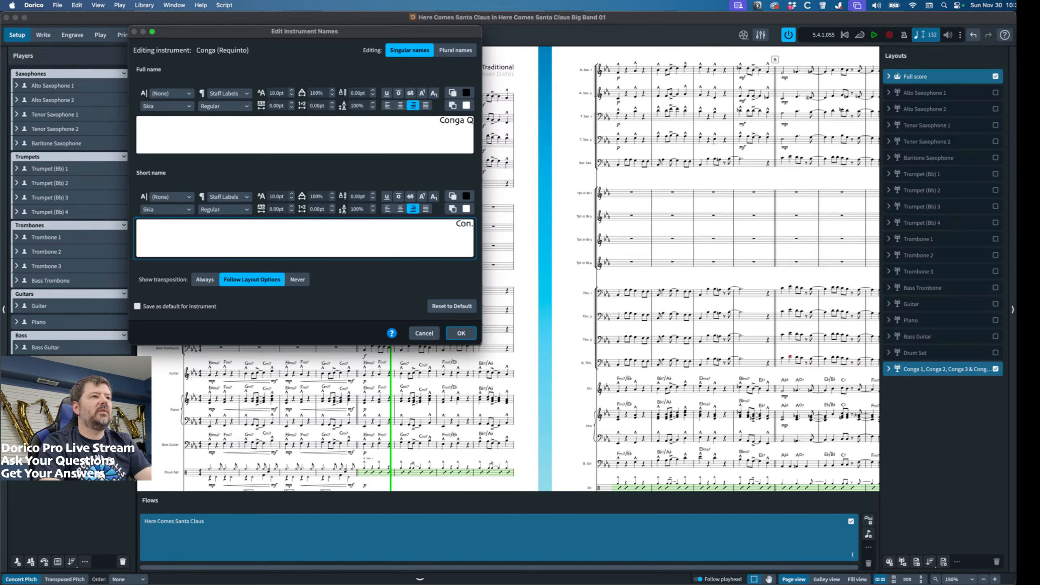
text( Q)
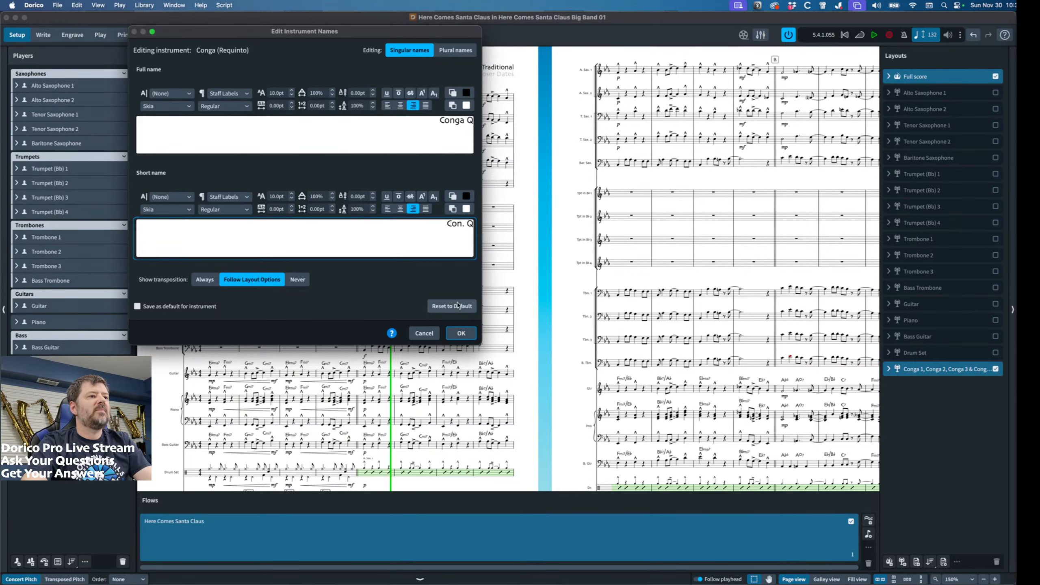
click(462, 334)
Rename the Conga (Tumba) instrument with full name Conga T and short name Con. T.
scroll(471, 330, down, 5)
scroll(471, 330, left, 5)
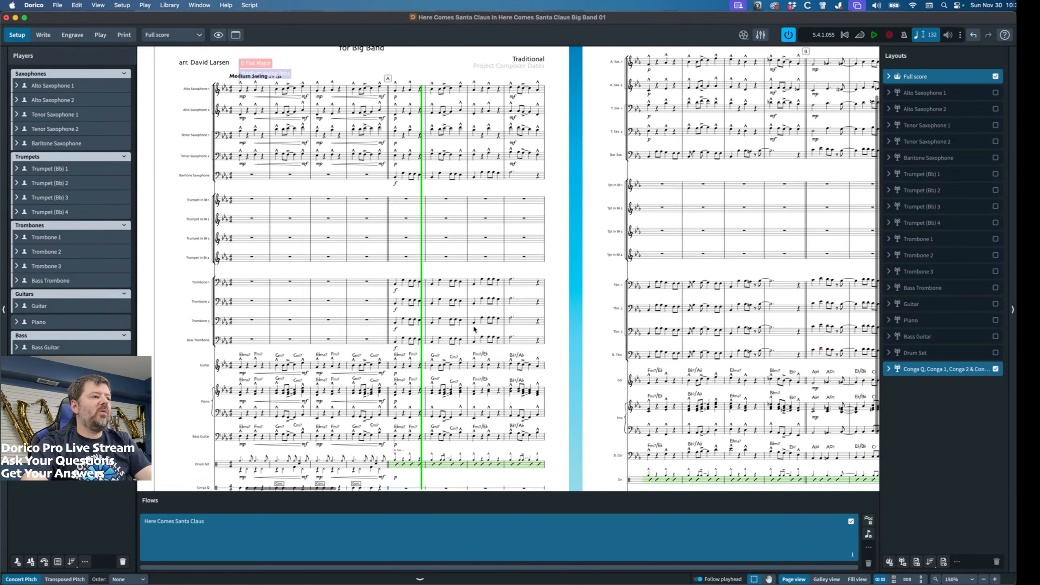
scroll(475, 330, down, 1)
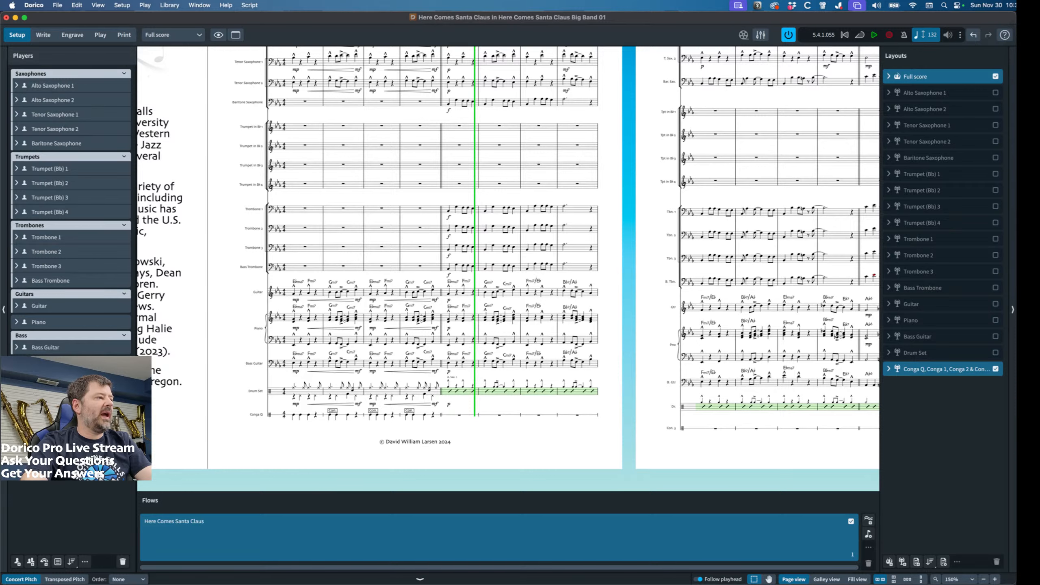
click(123, 393)
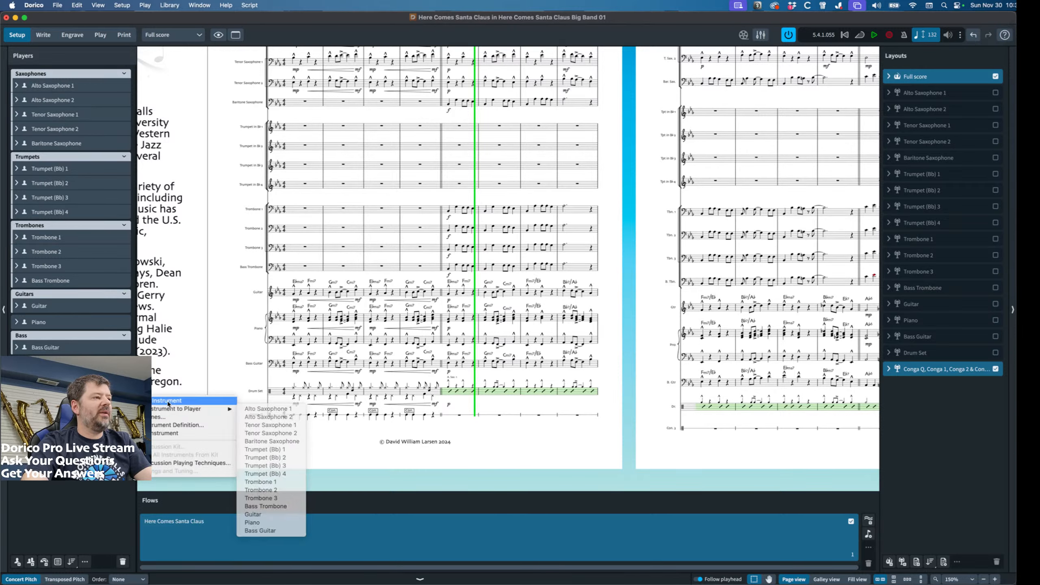
click(123, 392)
click(123, 414)
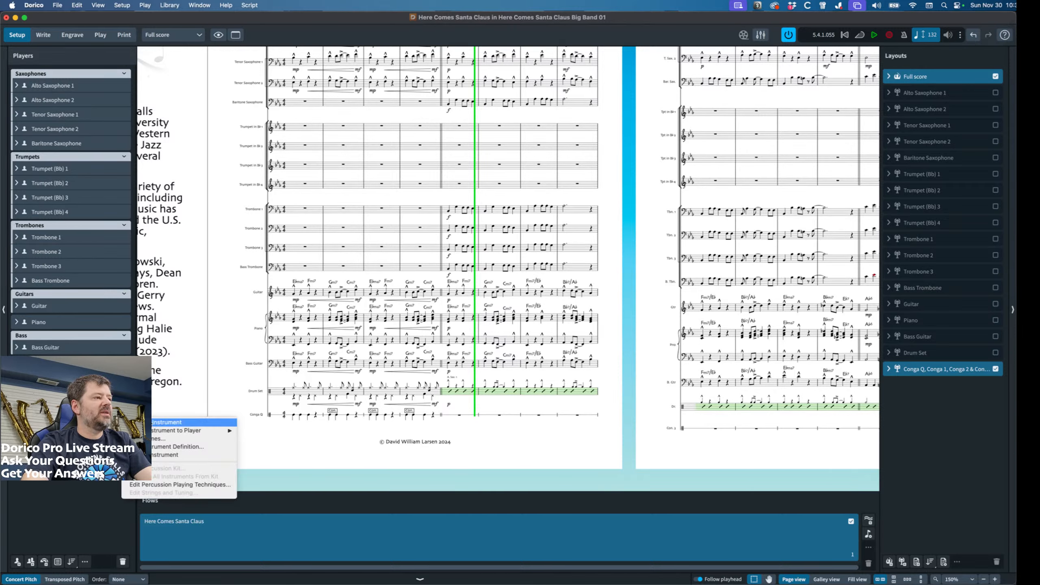
click(159, 439)
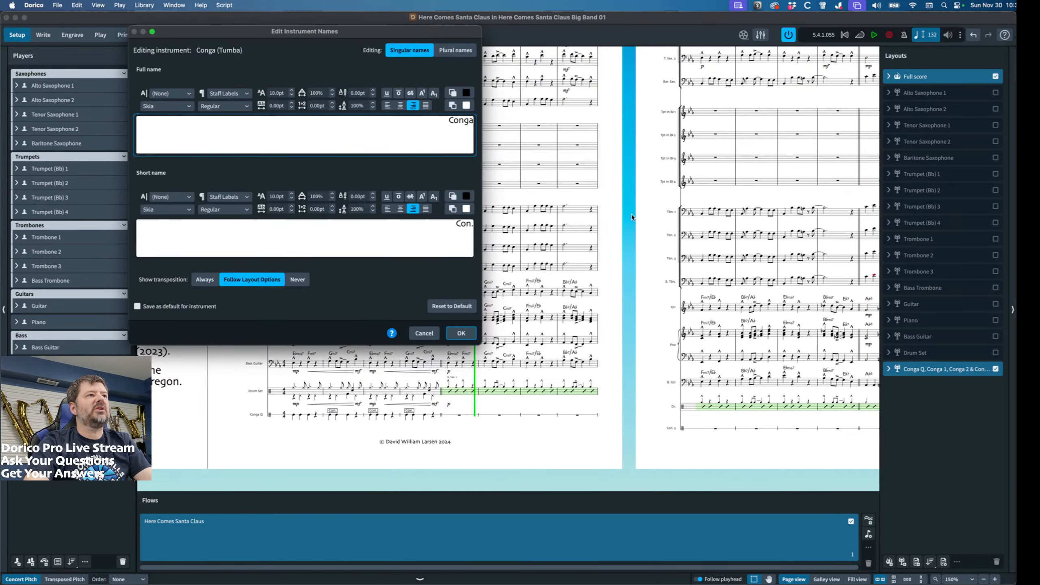
text(T)
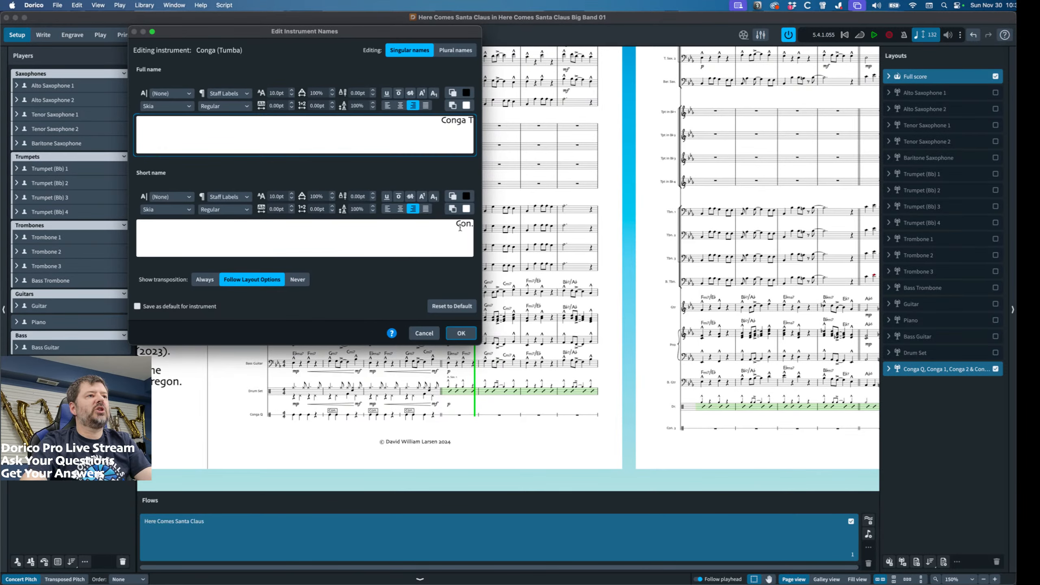
key(Tab)
key(Right)
text(T)
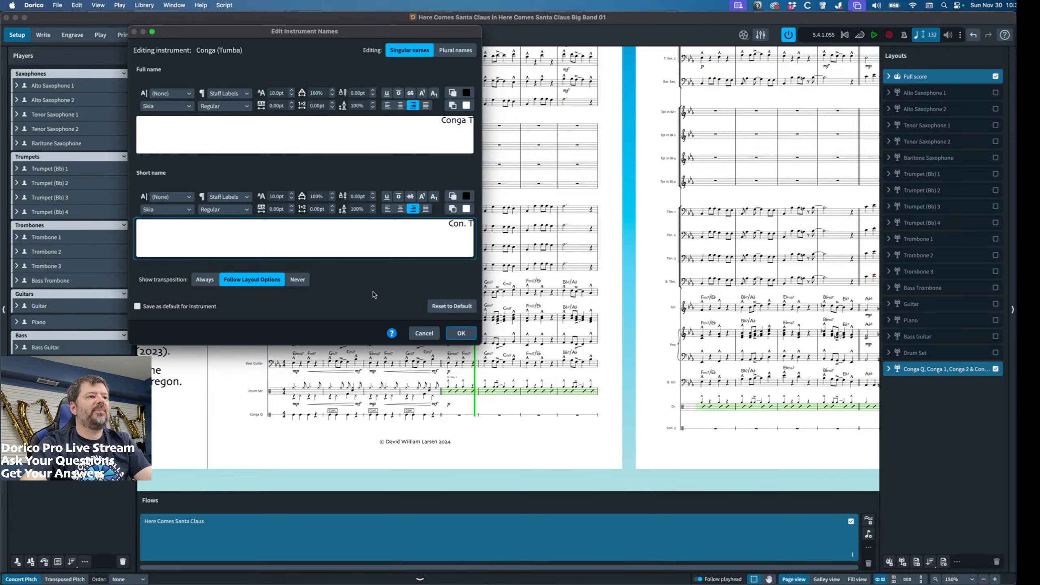
click(469, 335)
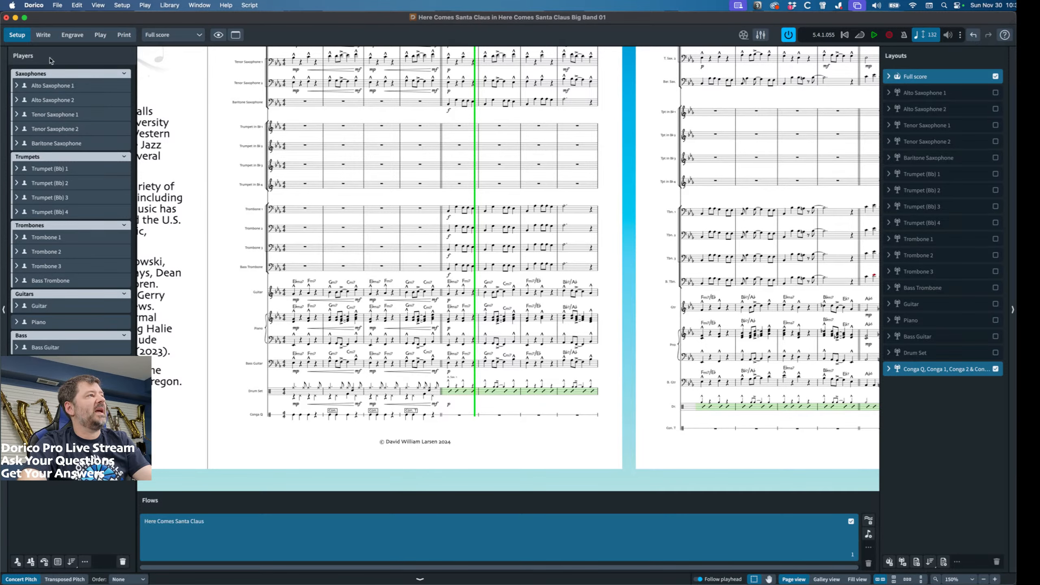
Compare how the conga instruments and their change labels appear in page view and in galley view.
click(43, 35)
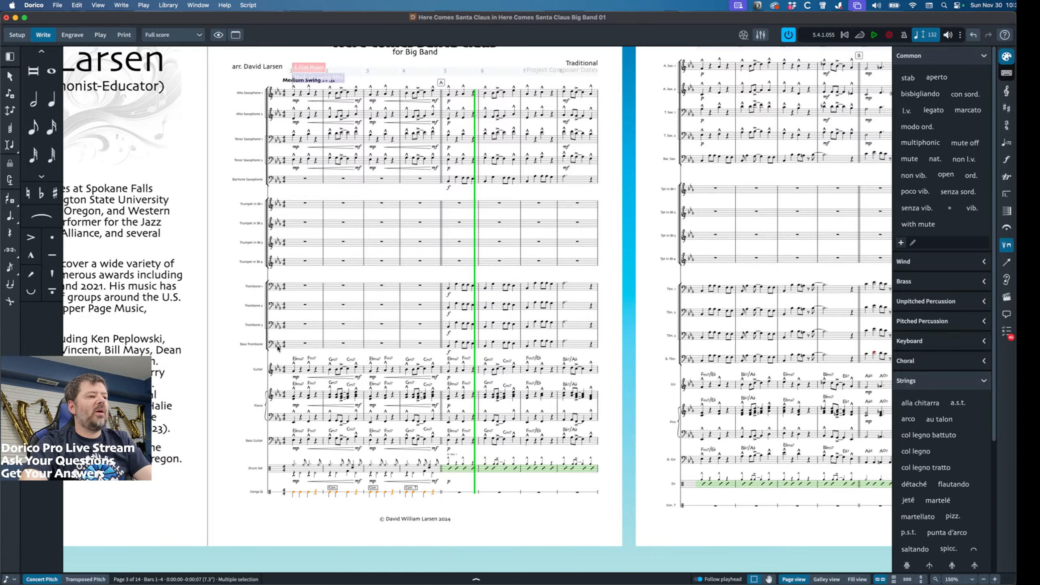
click(22, 38)
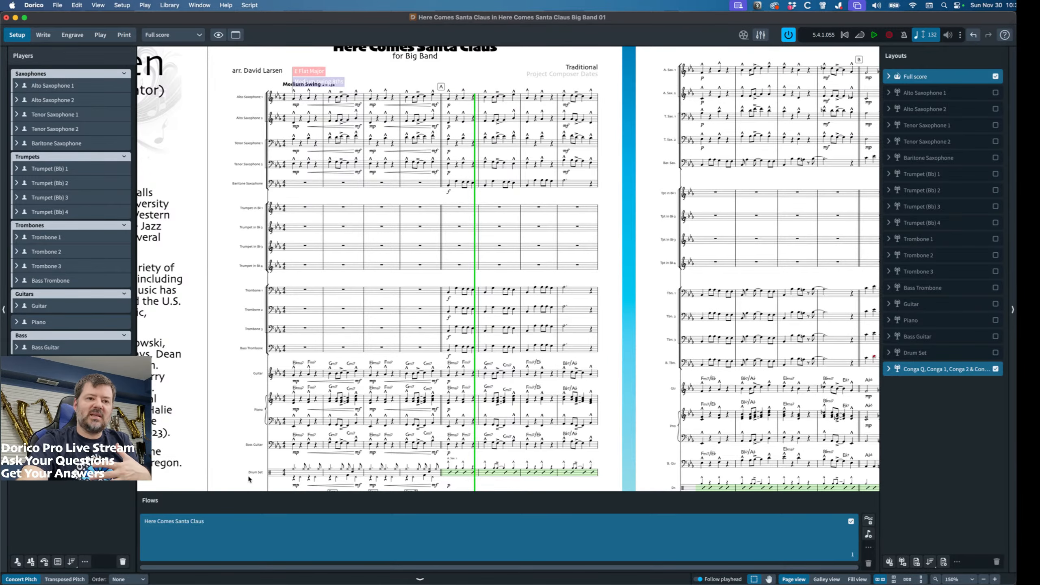
scroll(248, 479, down, 4)
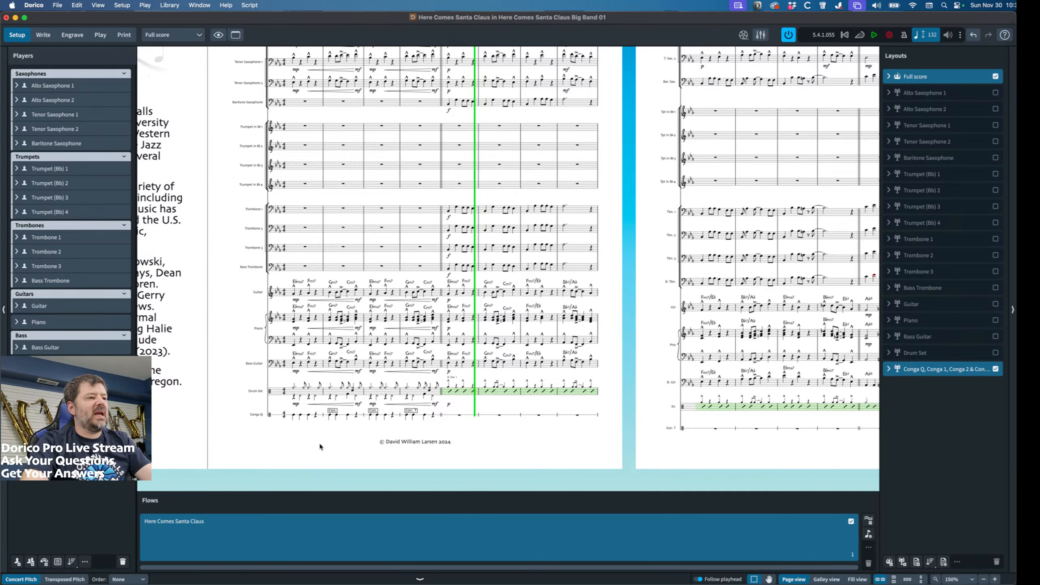
click(835, 578)
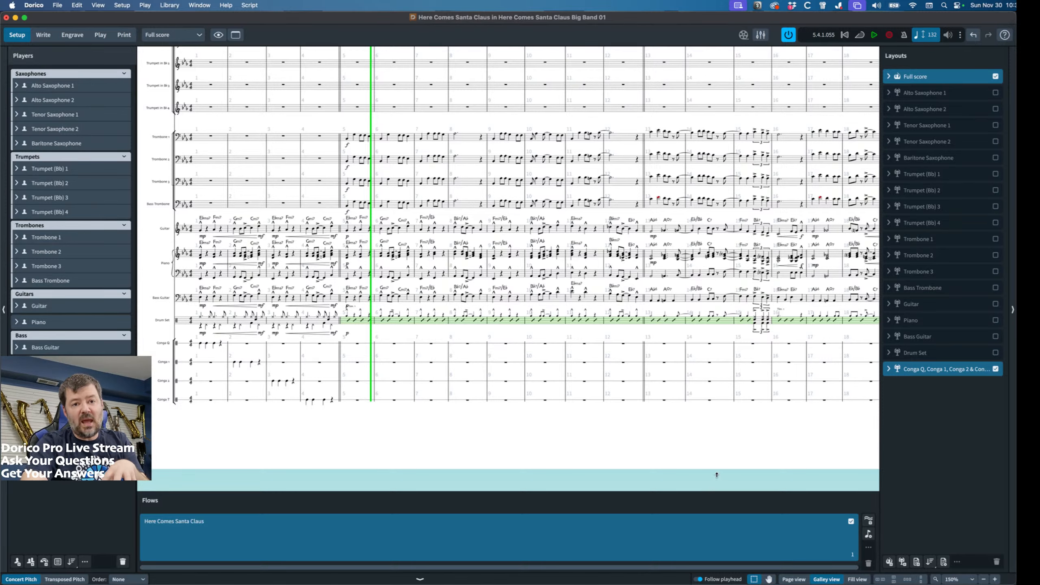
click(794, 579)
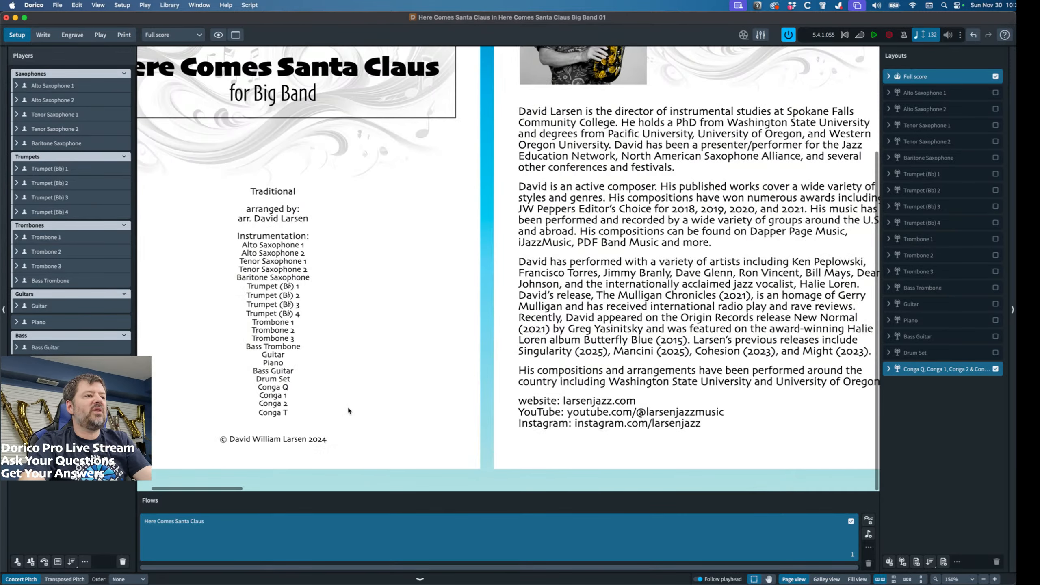
scroll(360, 412, right, 12)
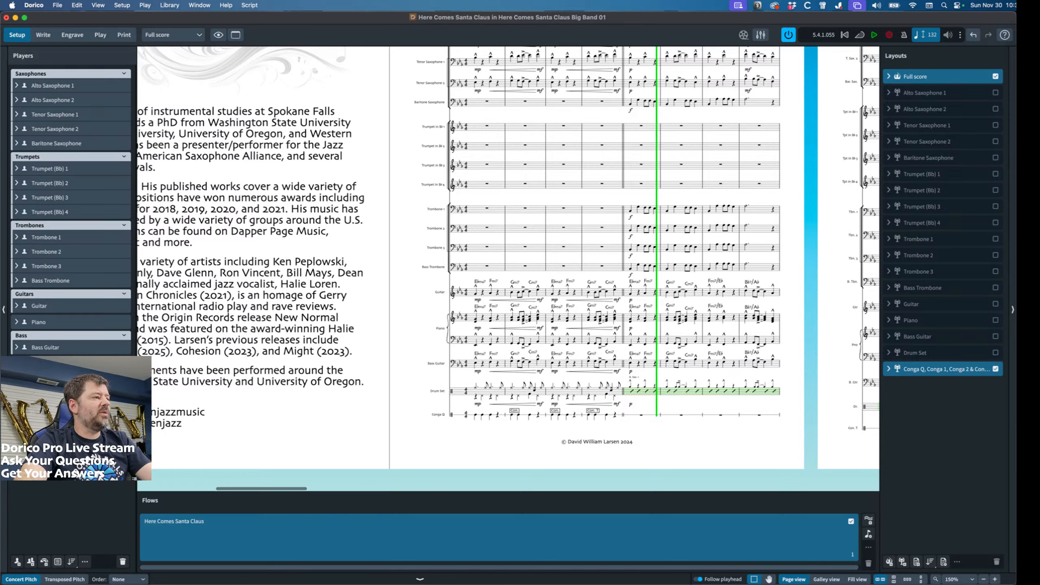
Combine the conga player's instruments into a kit, placing Quinto 1 at position 3, Requinto at 1, Requinto 2 at -1 and Tumba at -3.
right_click(65, 386)
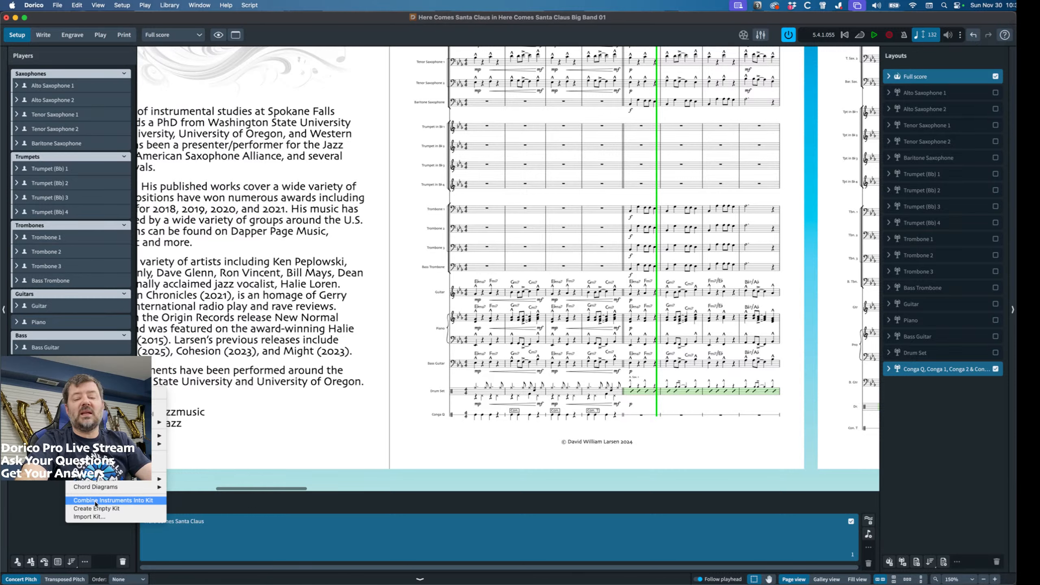
click(142, 500)
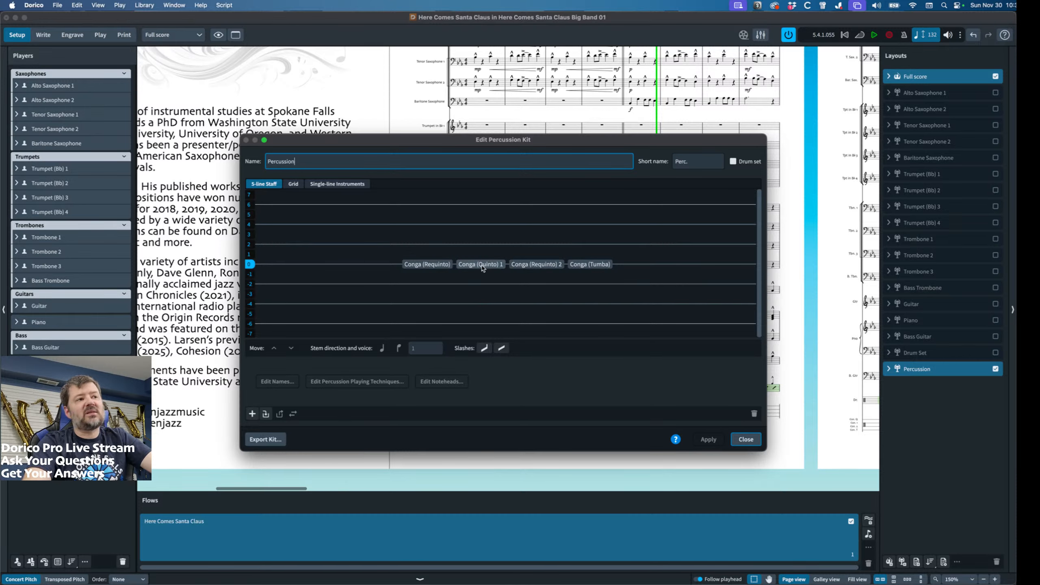
drag(485, 267, 481, 235)
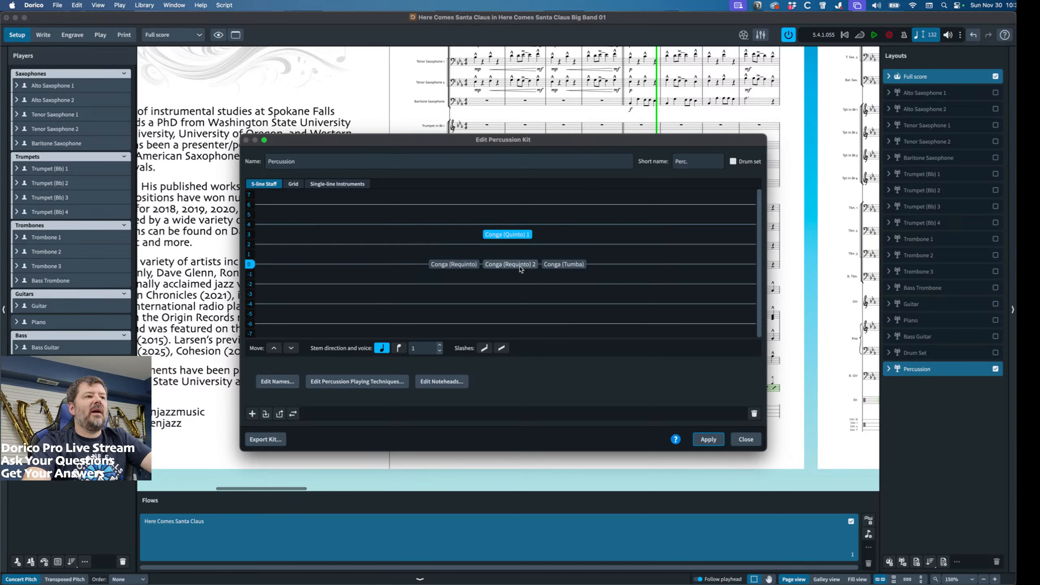
click(576, 265)
drag(576, 265, 572, 295)
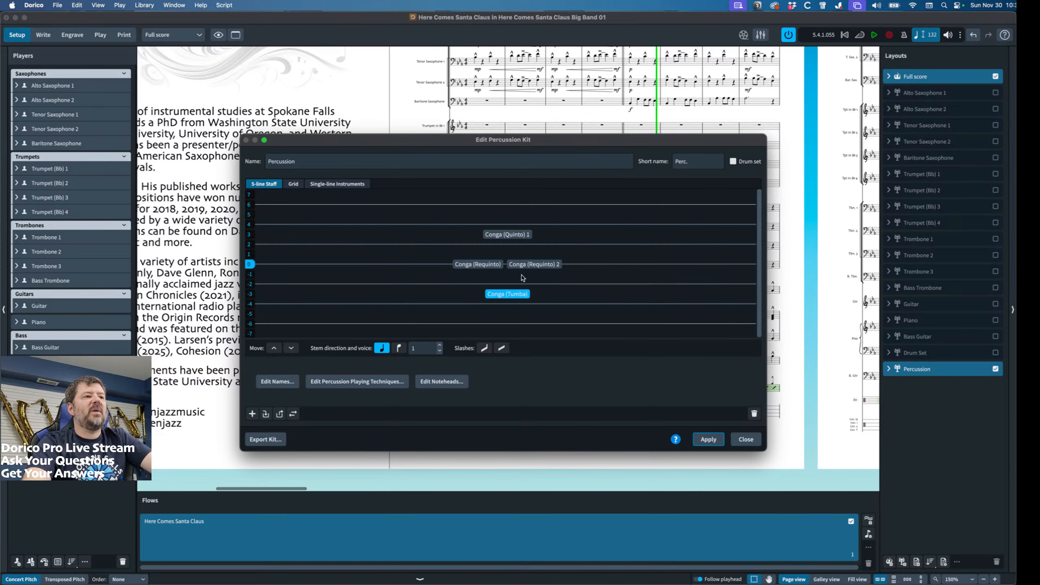
drag(468, 265, 516, 279)
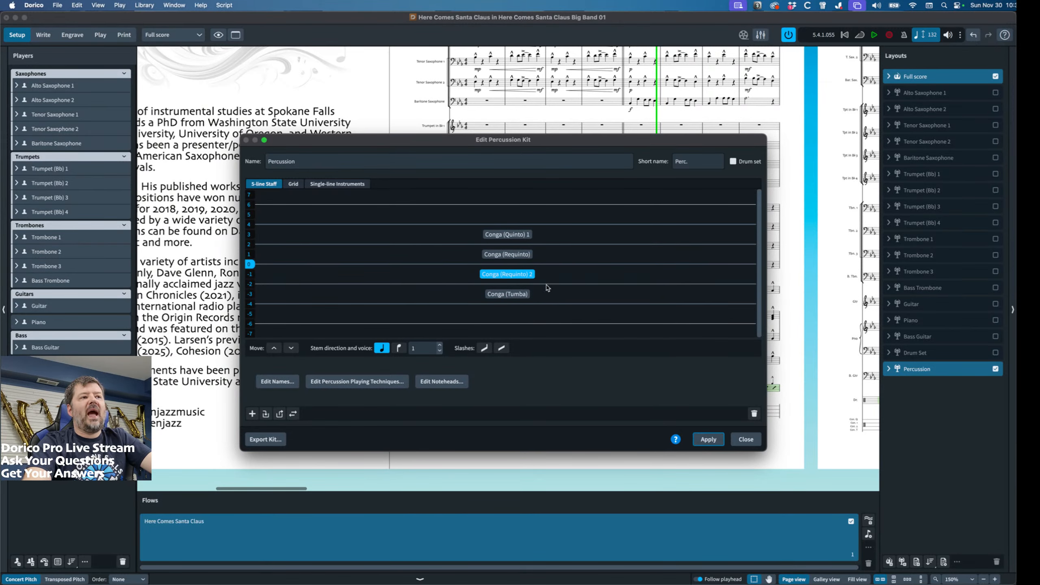
Check the stem direction and voice setting of each conga on the kit's 5-line staff.
click(522, 239)
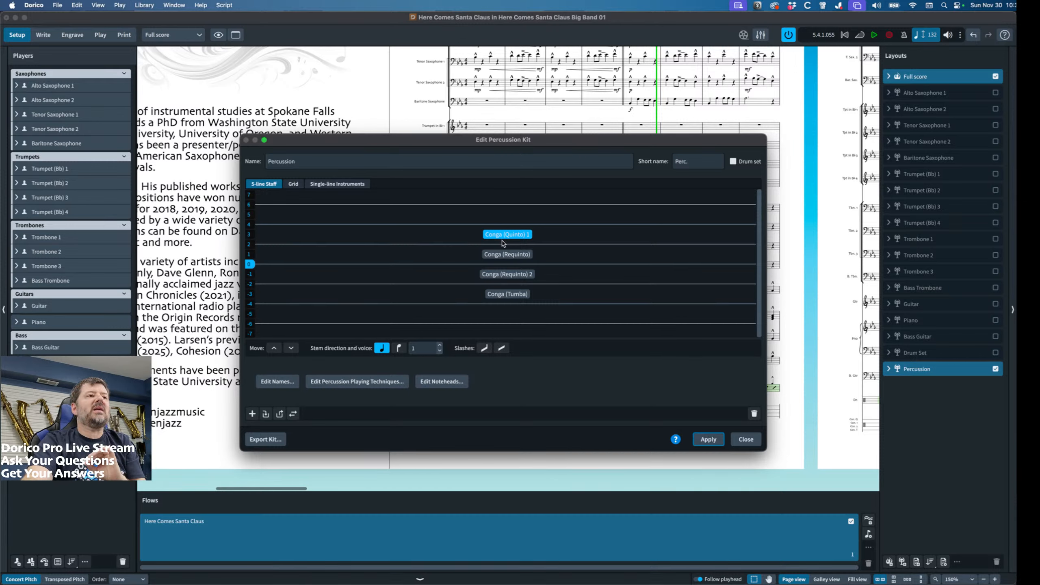
click(511, 256)
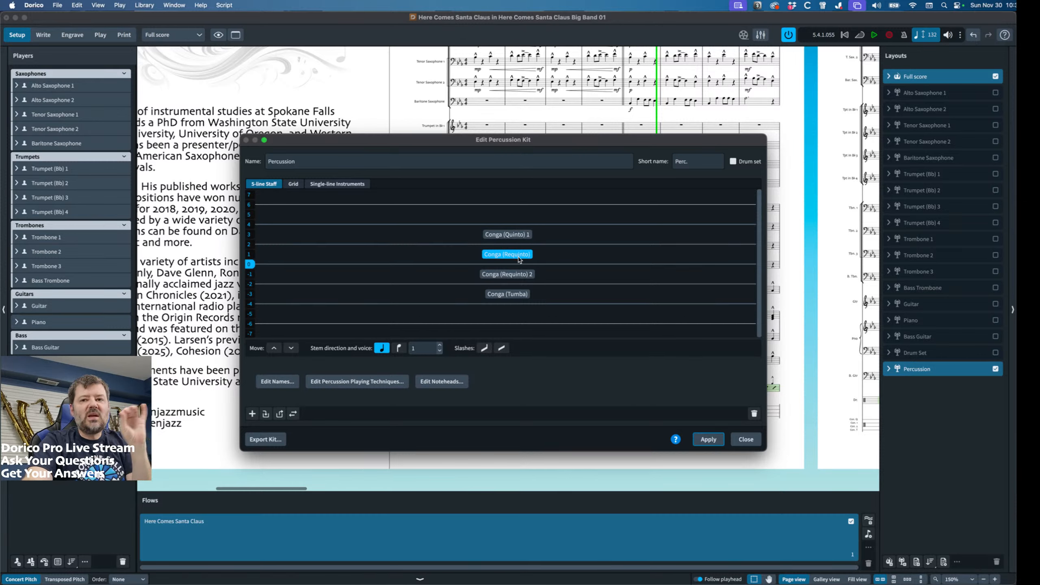
click(517, 275)
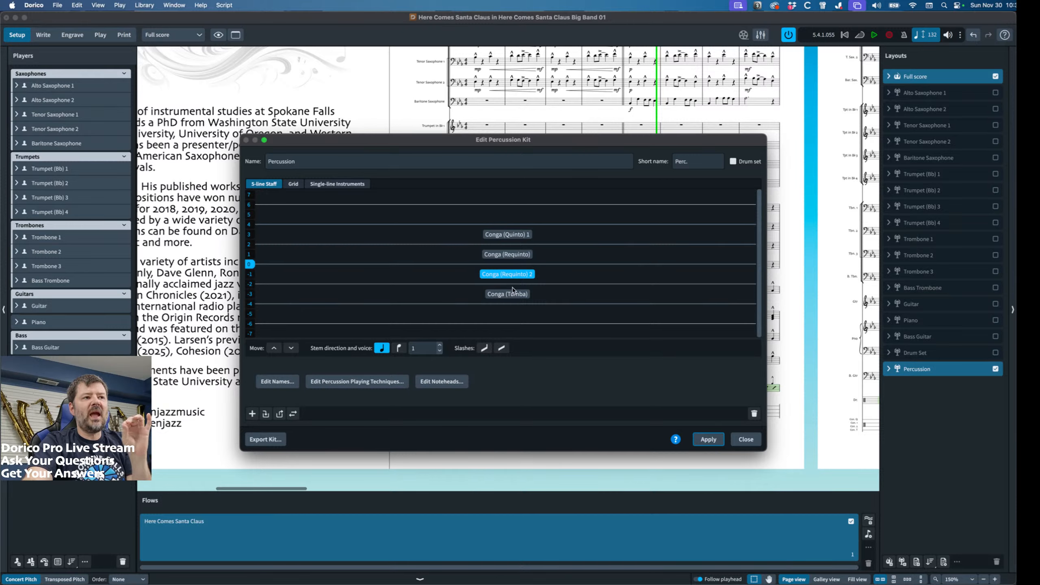
click(514, 295)
click(512, 237)
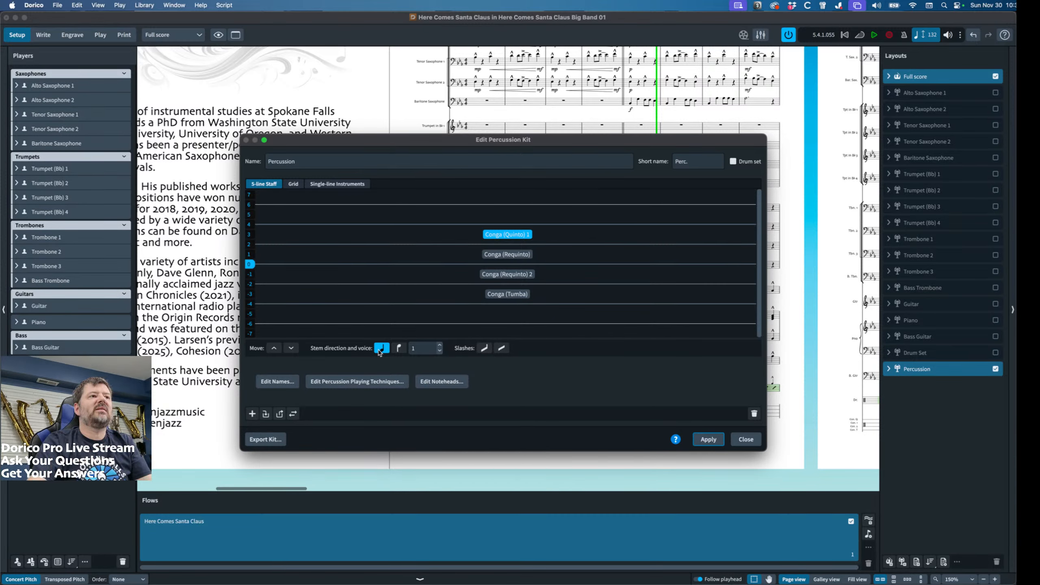
click(489, 256)
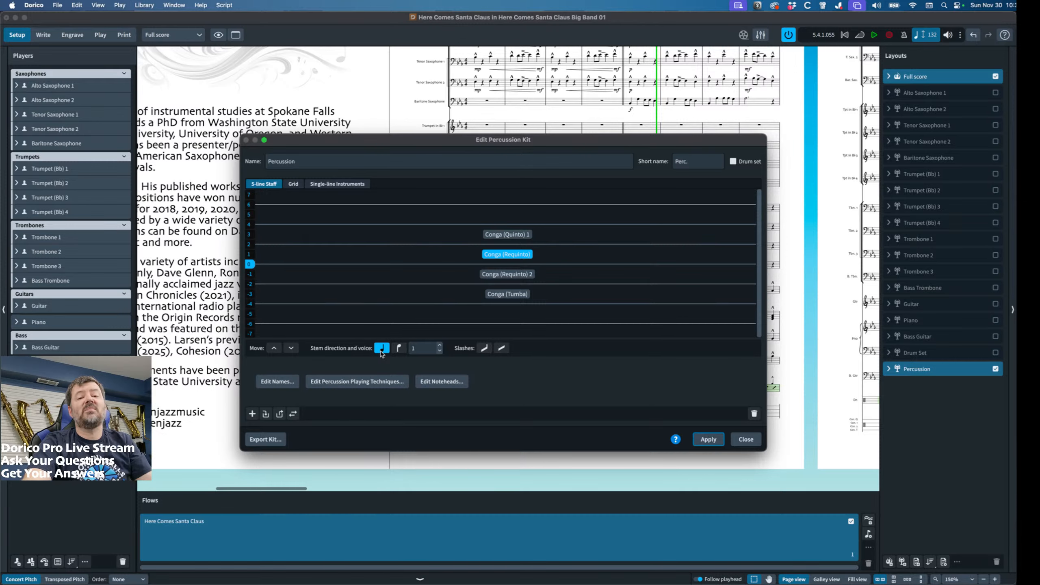
Set Conga (Requinto) 2 and Conga (Tumba) to down-stem voice 1 on the kit's 5-line staff.
click(519, 275)
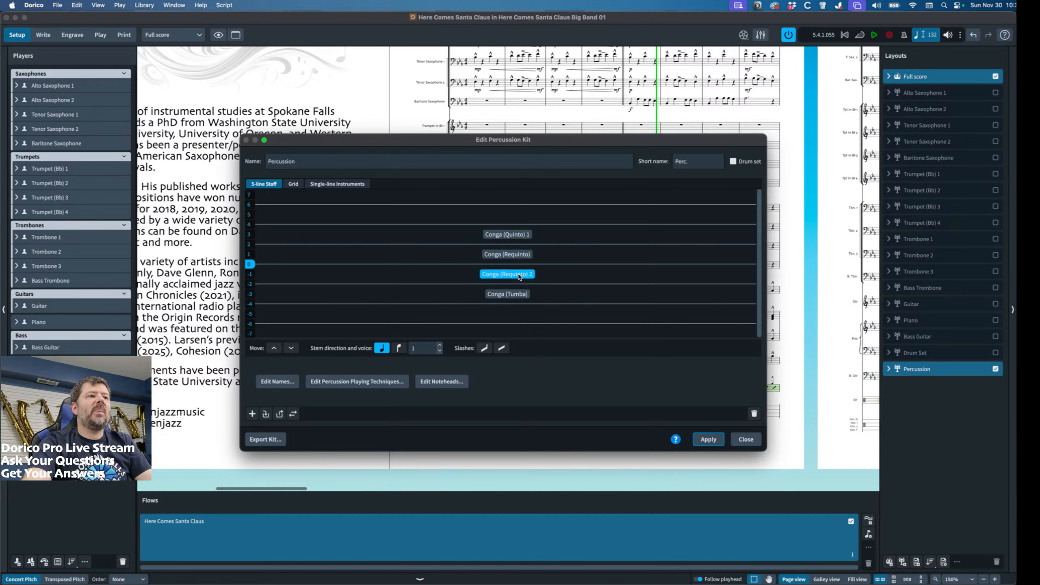
click(400, 348)
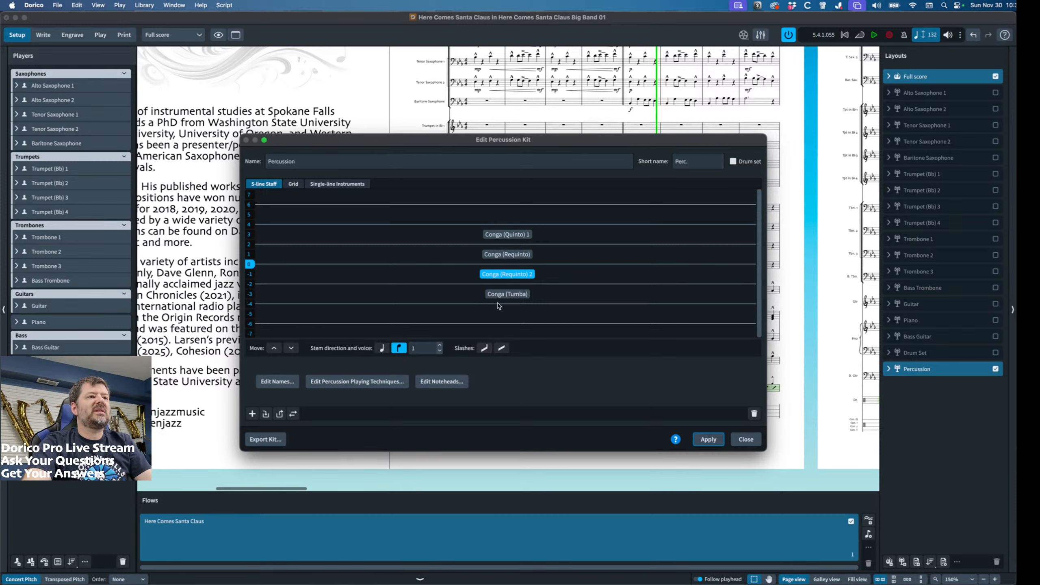
click(507, 294)
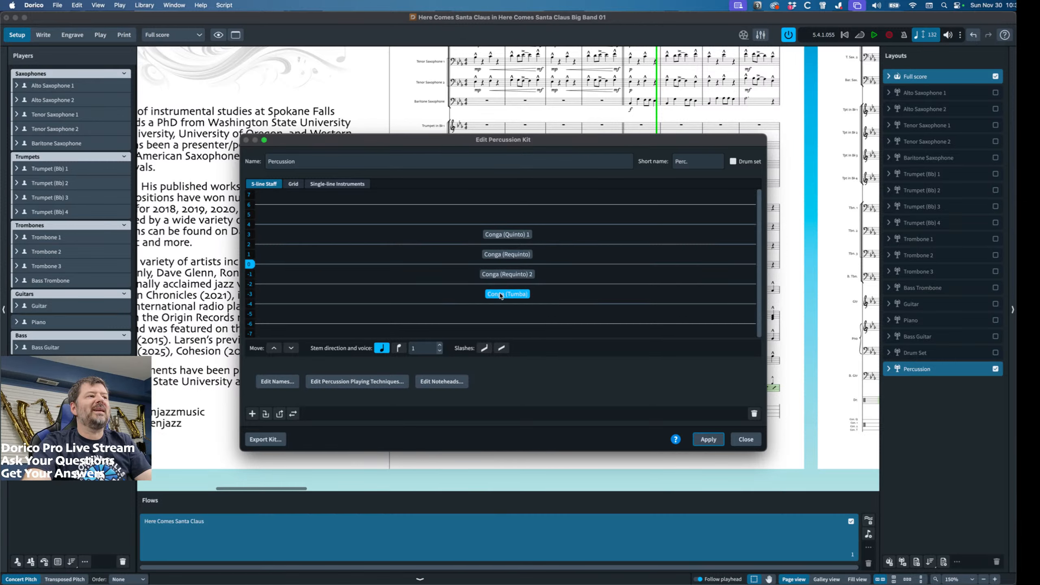
click(397, 350)
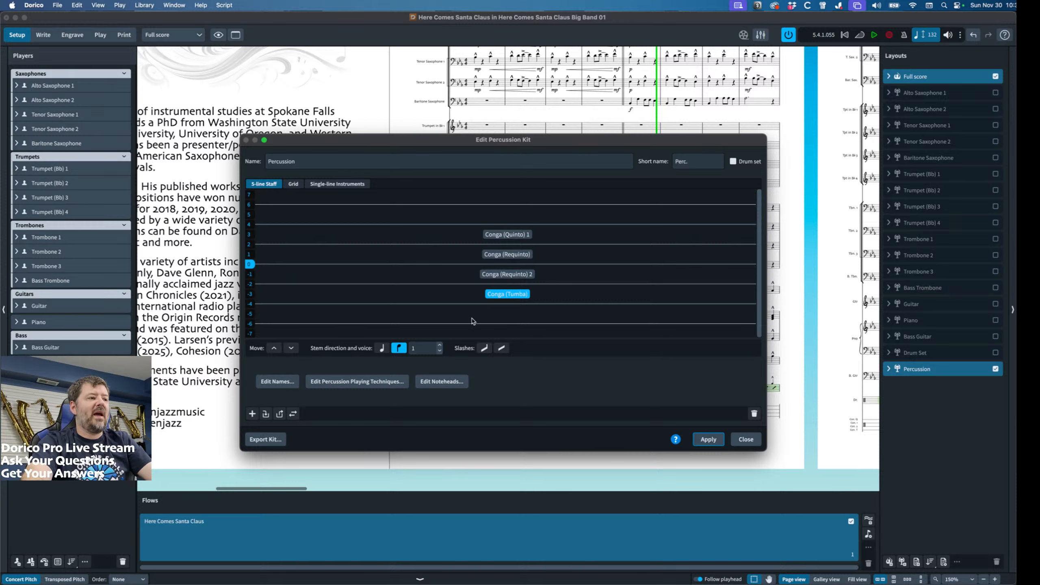
Examine the Tumba's instrument names, playing techniques, available notehead sets and notehead overrides without changing them.
click(278, 384)
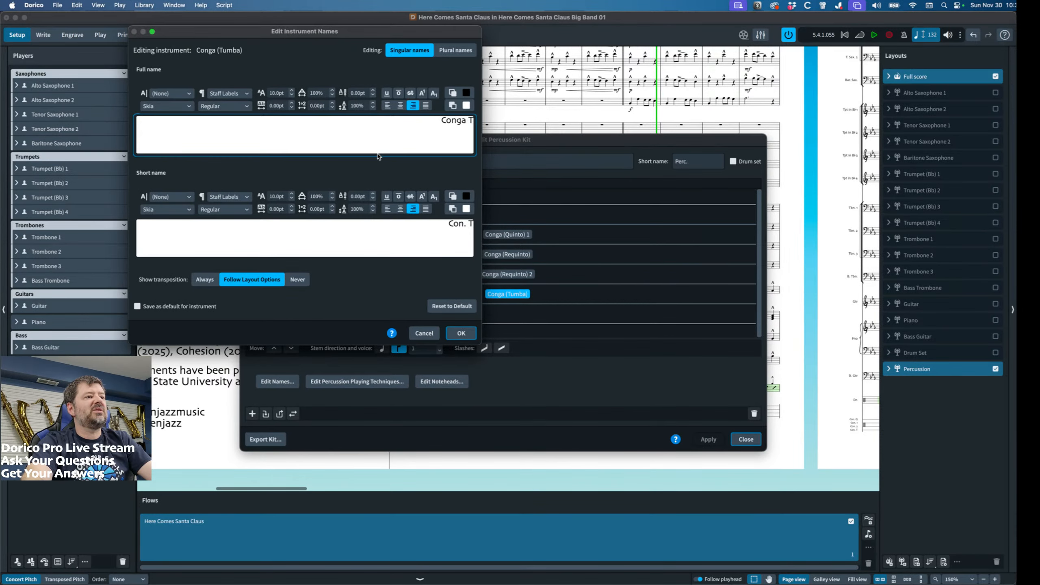
click(430, 334)
click(362, 382)
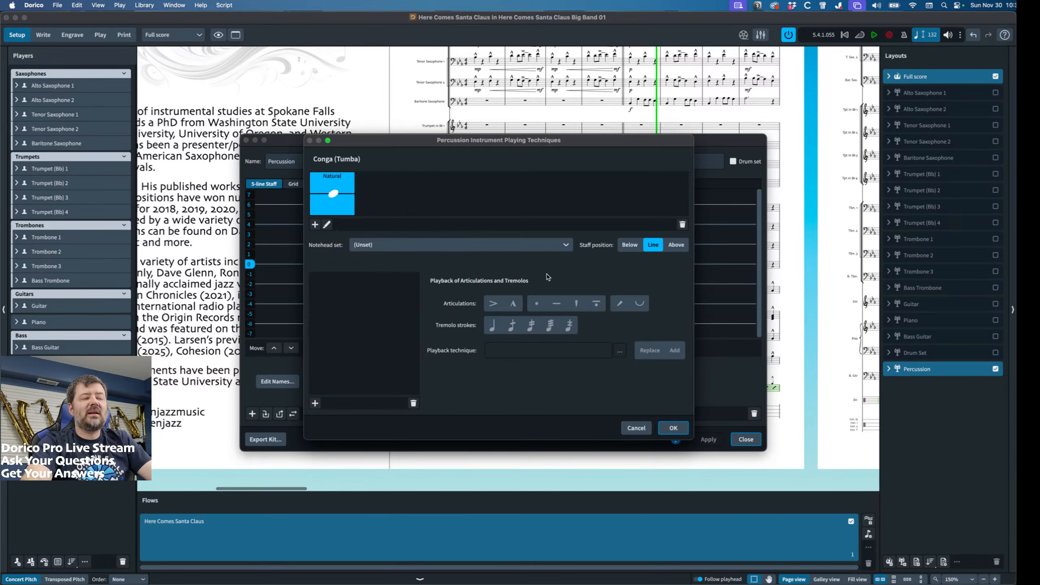
click(515, 247)
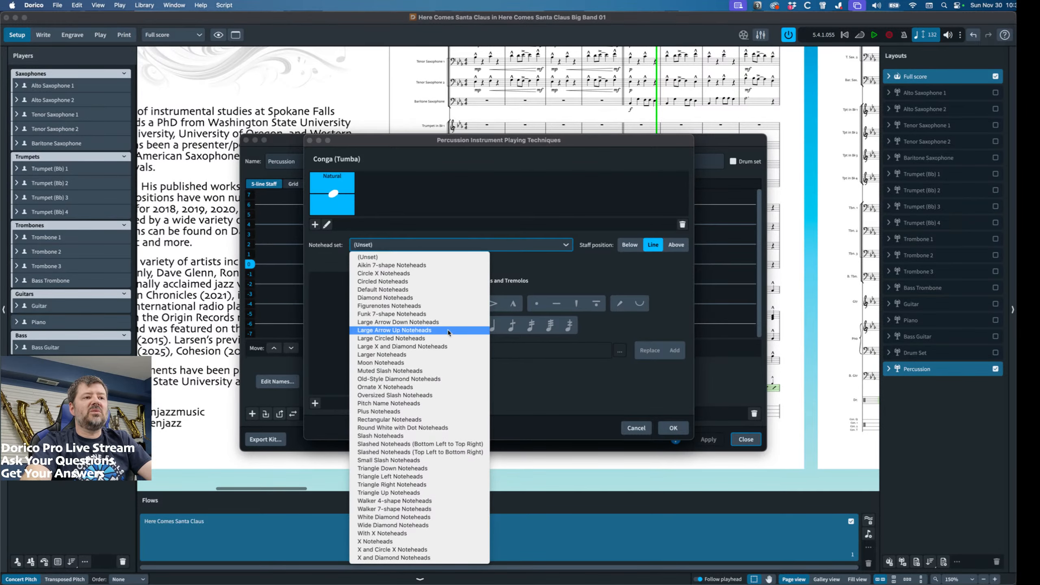
click(649, 284)
click(637, 428)
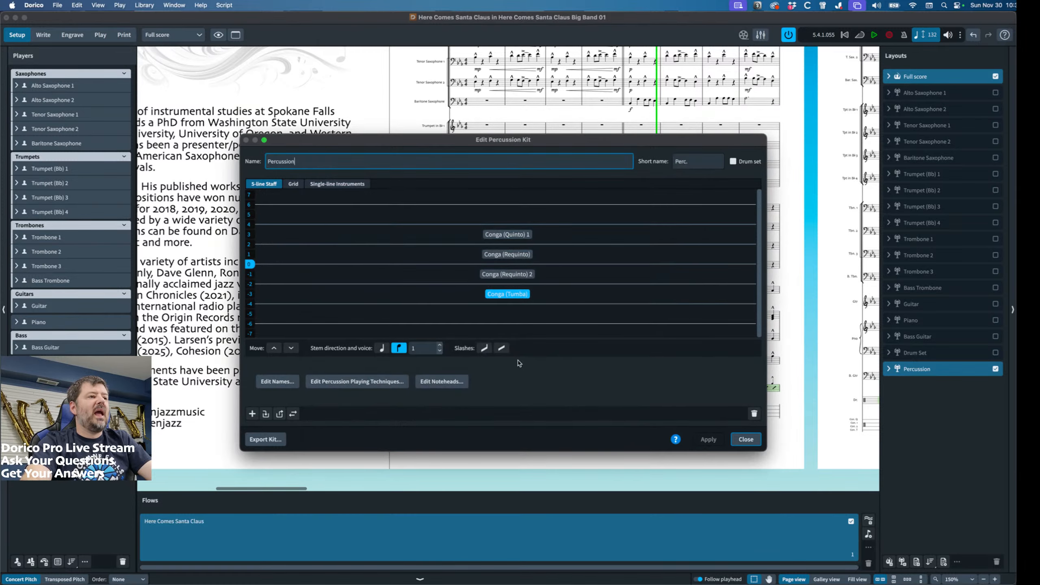
click(437, 381)
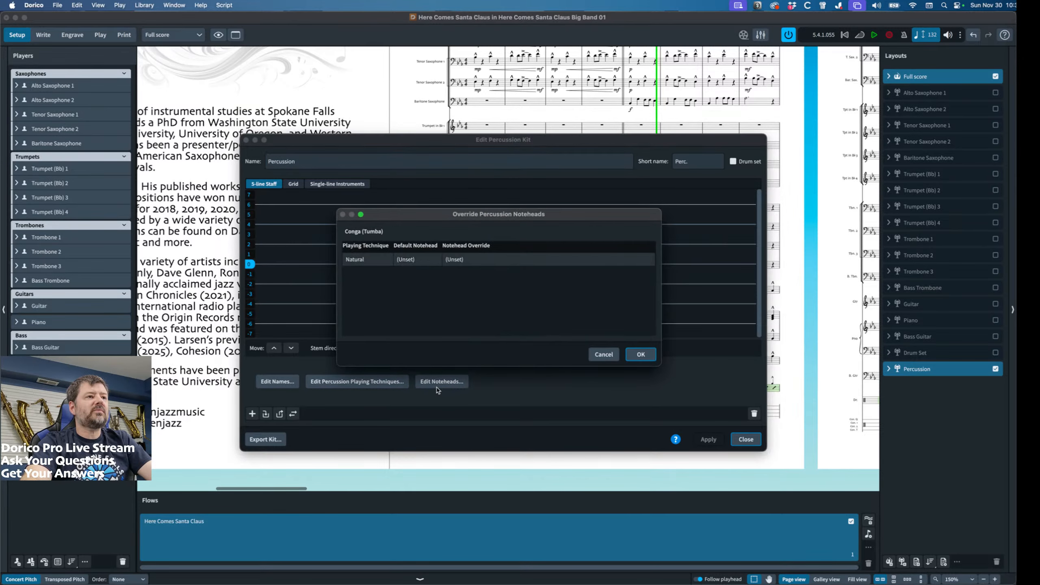
click(593, 355)
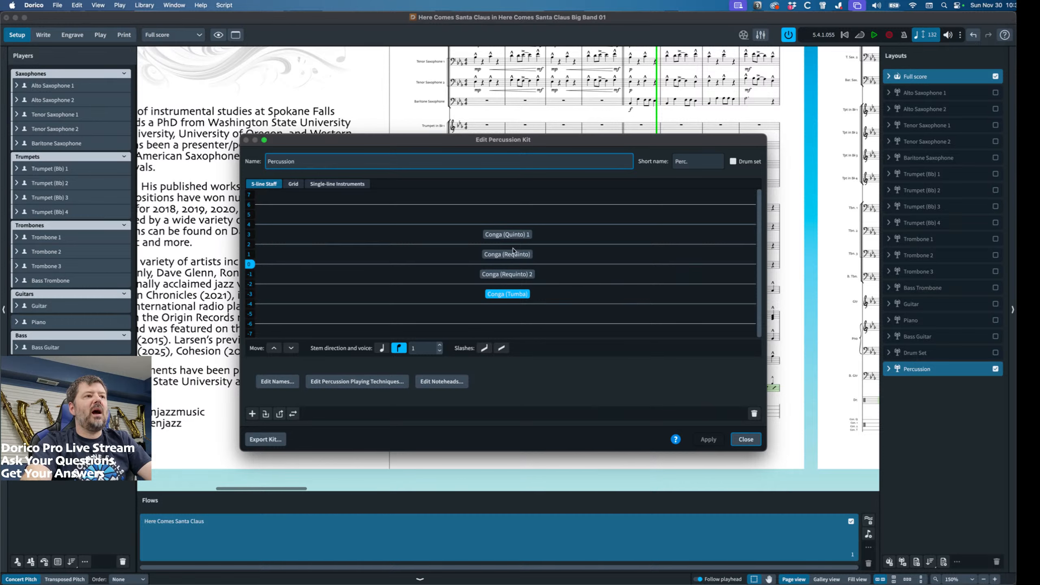
click(514, 236)
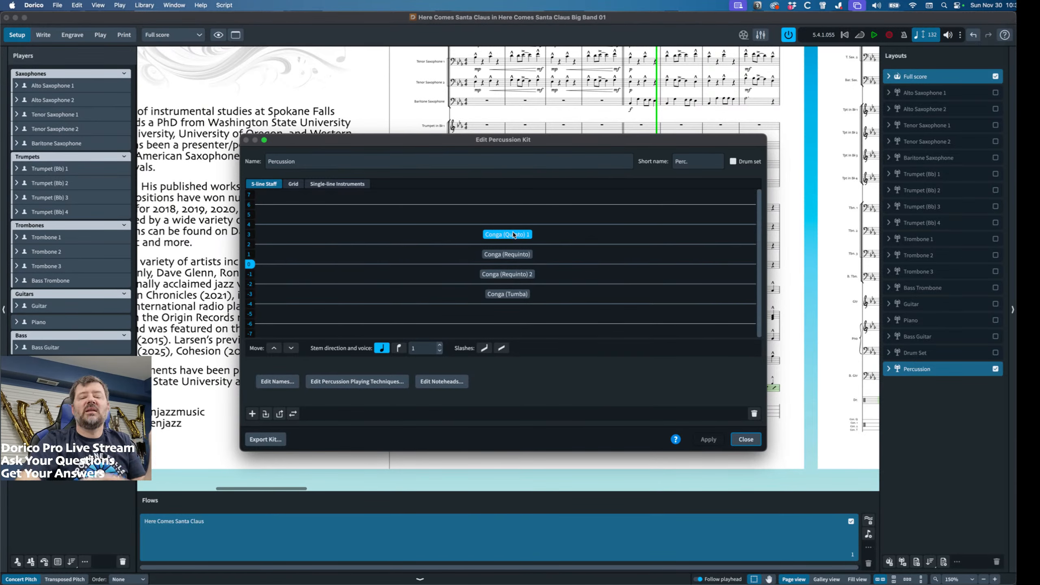
click(521, 256)
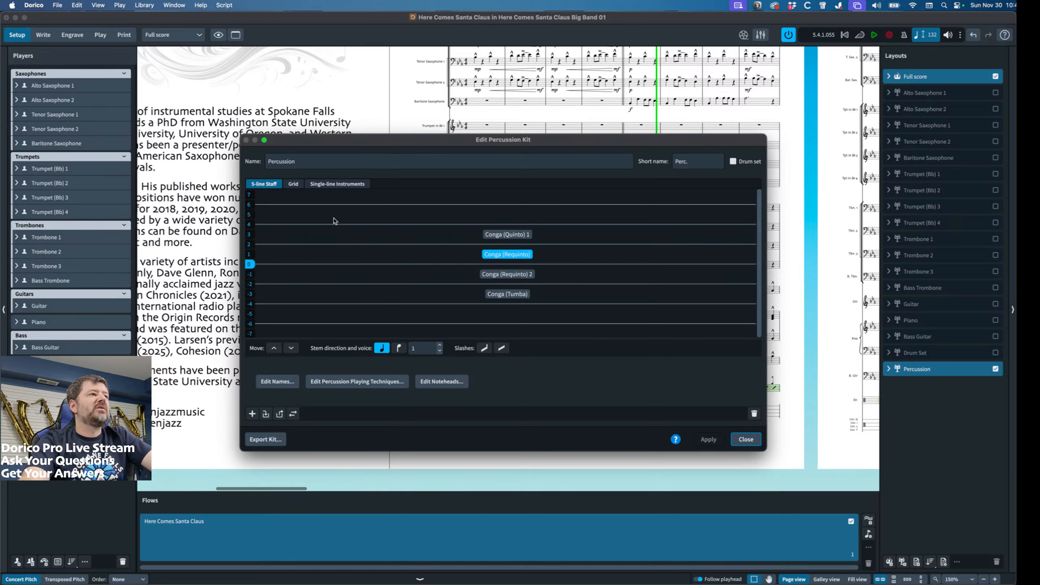
Move Conga (Quinto) 1 above Conga (Requinto) in the kit's grid presentation and review the other congas' stem and gap settings.
click(294, 185)
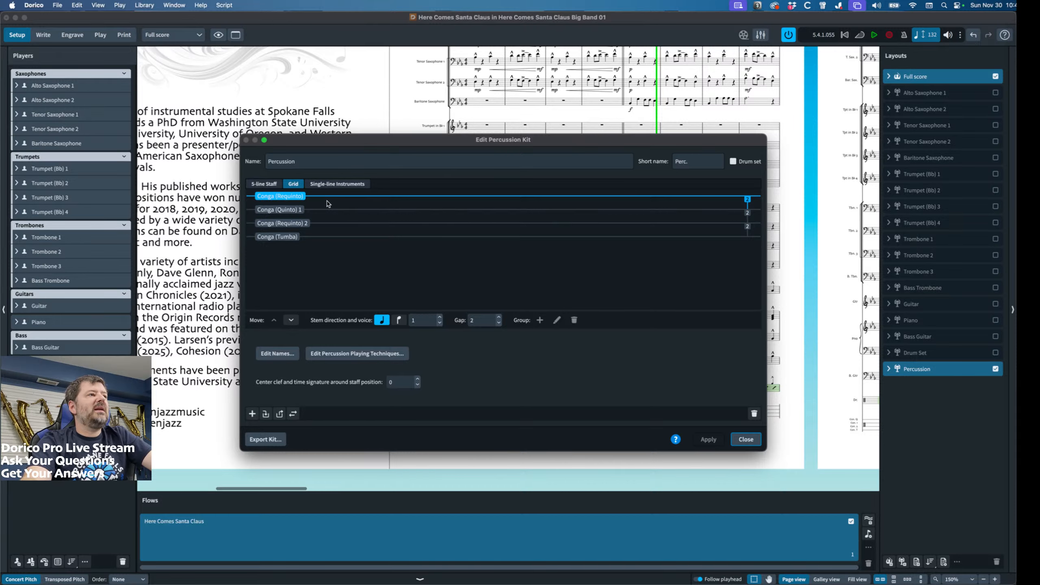
click(287, 214)
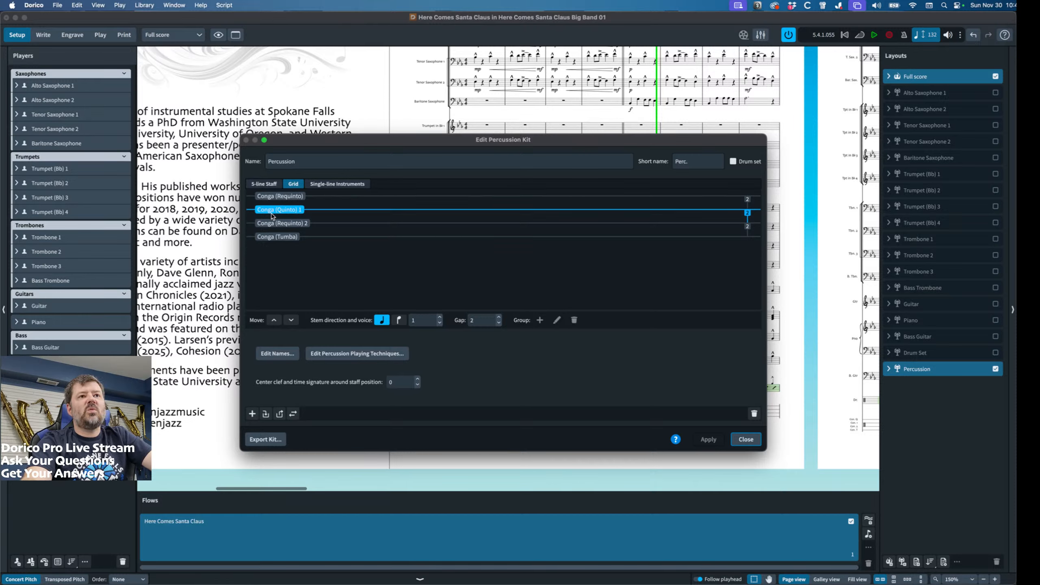
click(274, 320)
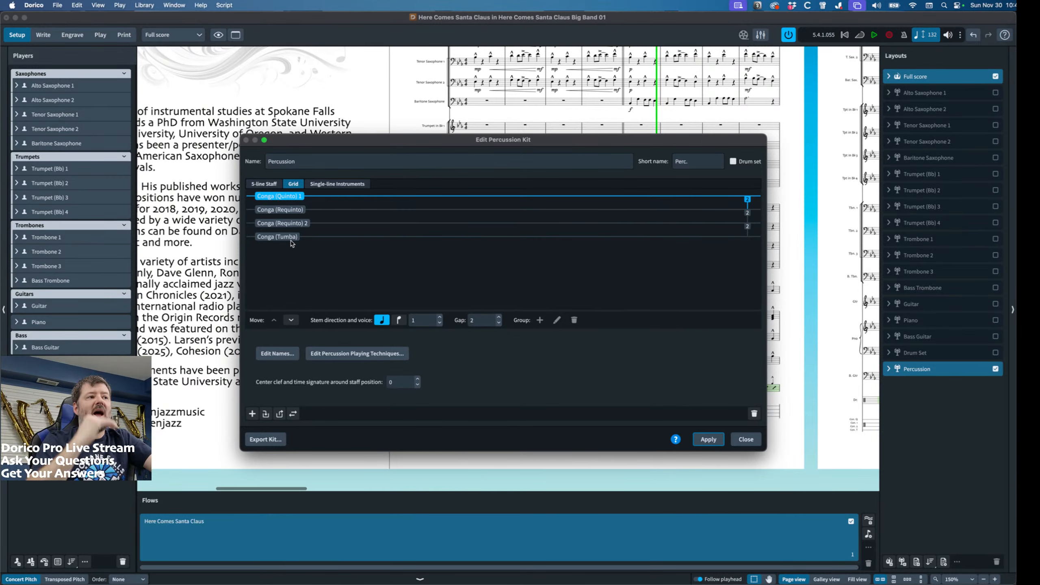
click(288, 211)
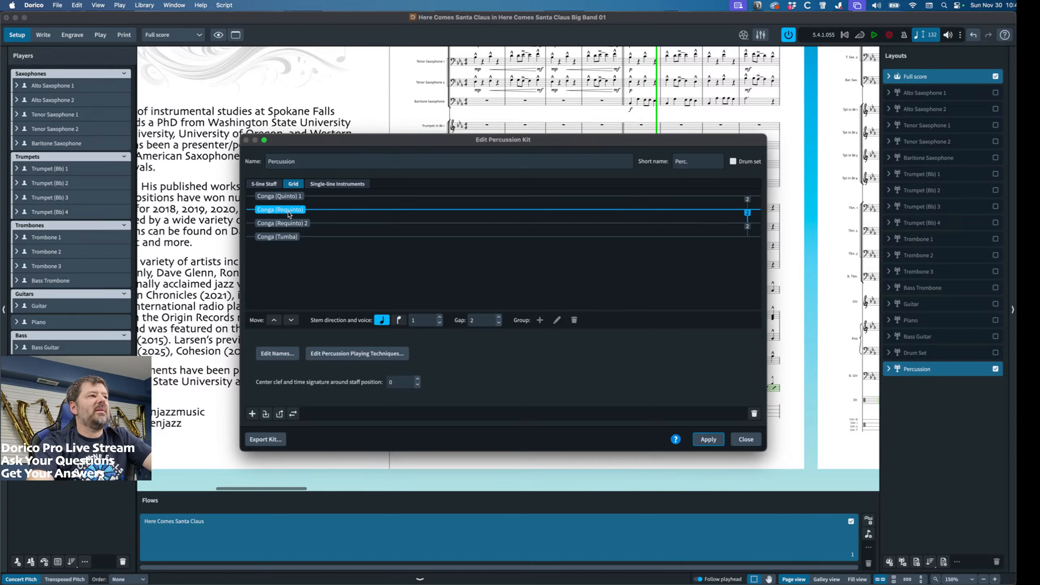
click(295, 226)
click(276, 238)
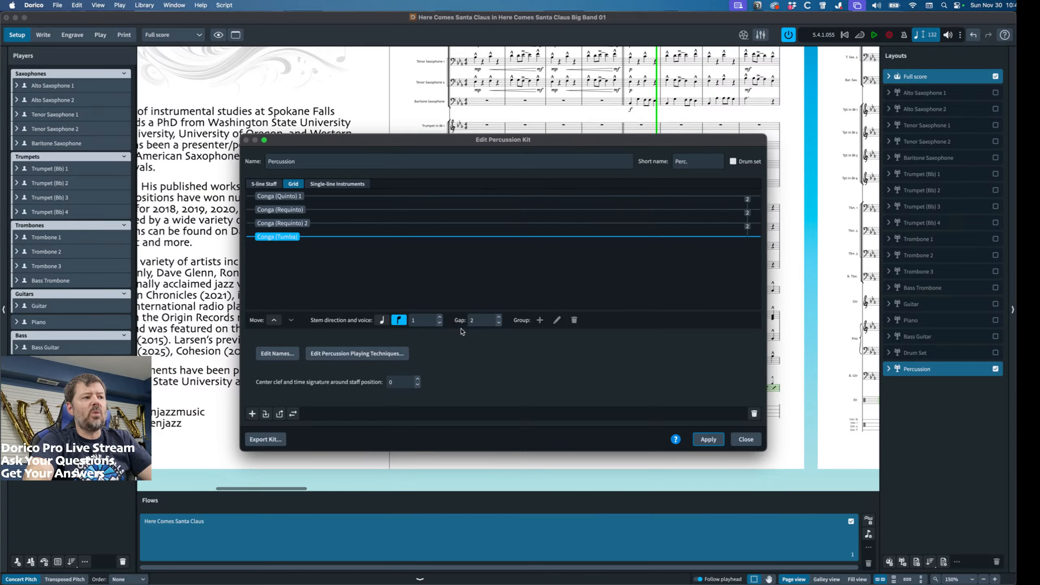
Order the kit's single-line instruments as Conga (Quinto) 1, Conga (Requinto), Conga (Requinto) 2 and Conga (Tumba).
click(332, 185)
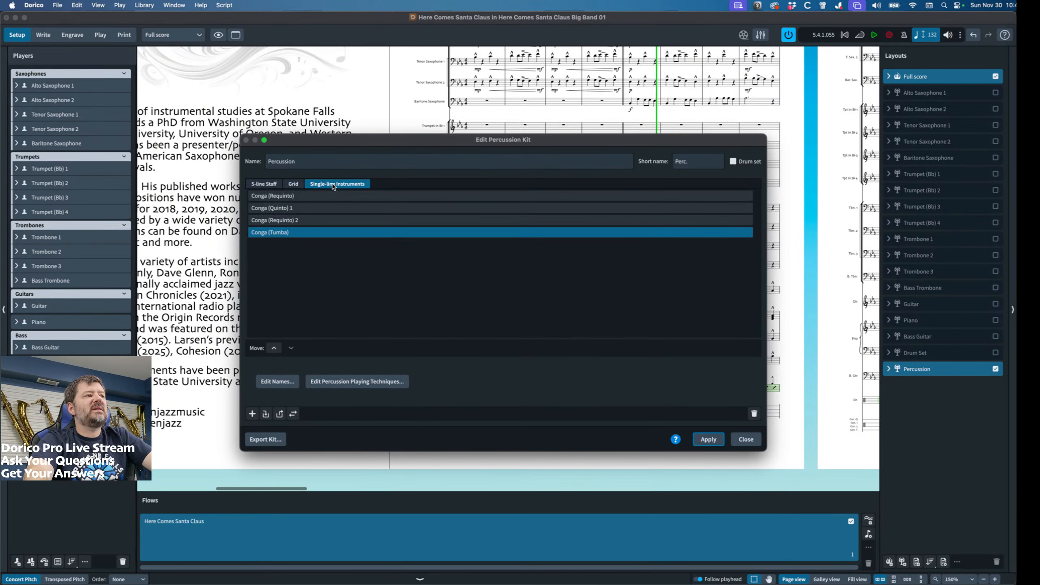
super+click(303, 209)
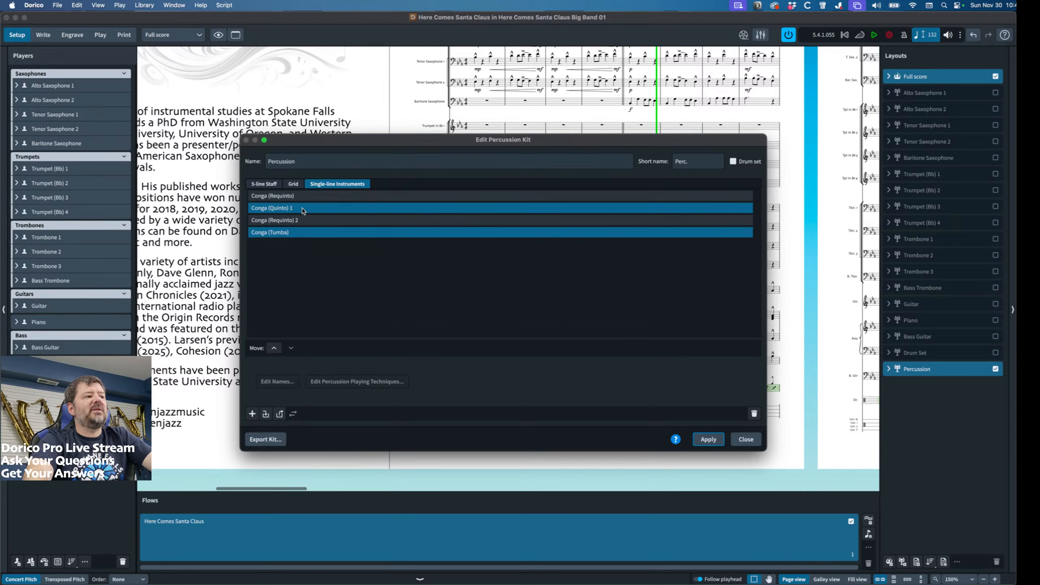
click(274, 348)
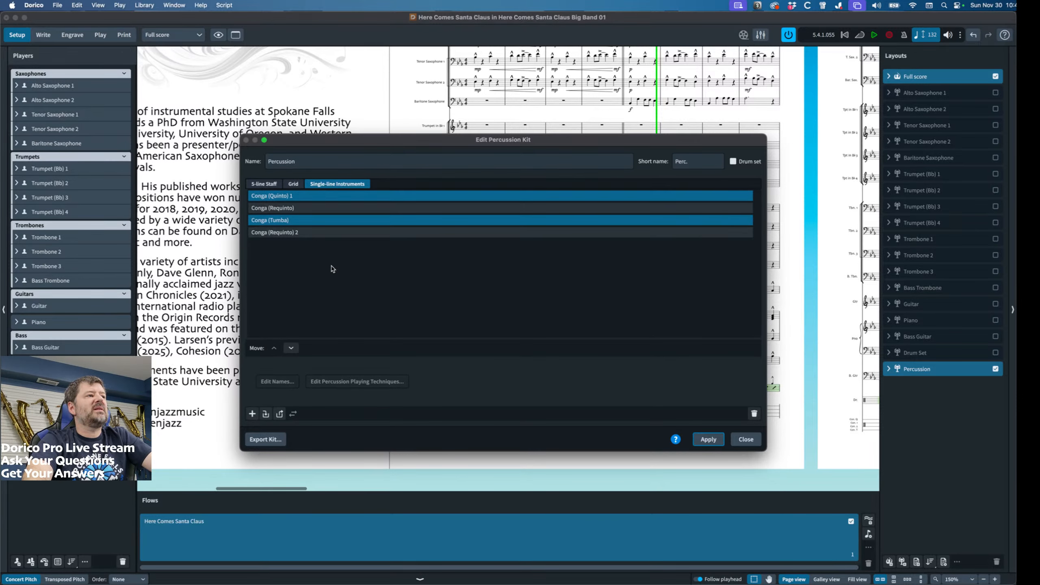
super+click(312, 220)
super+click(303, 225)
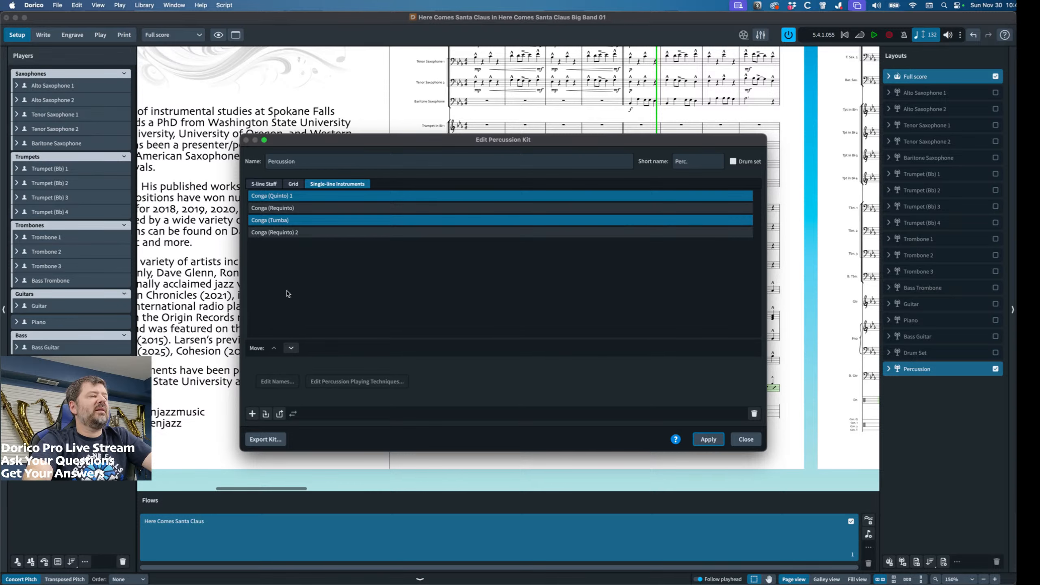
super+click(304, 197)
click(291, 348)
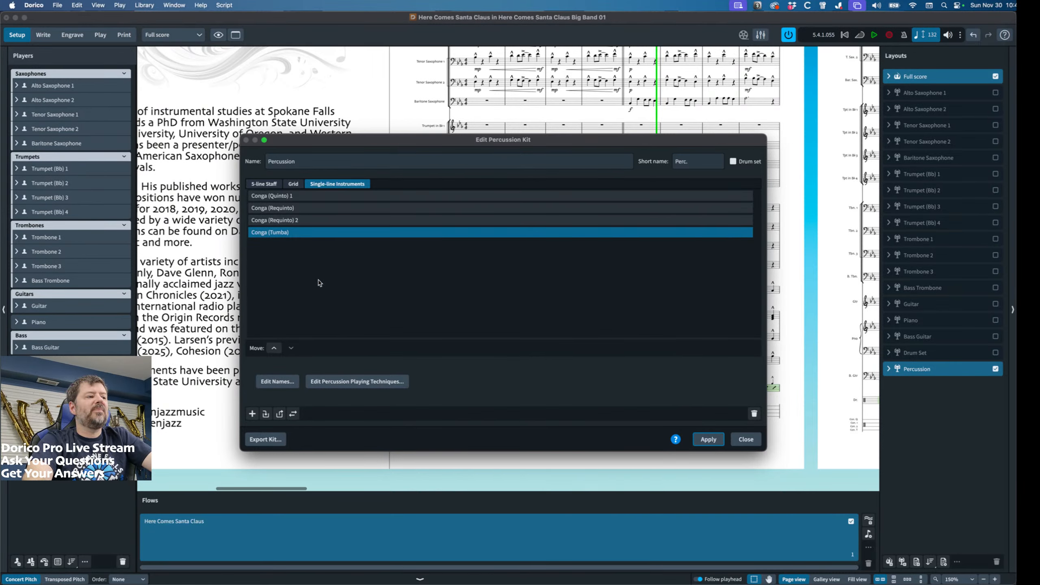
Rename the percussion kit as Conga with short name Con., and apply the kit changes.
drag(309, 163, 206, 143)
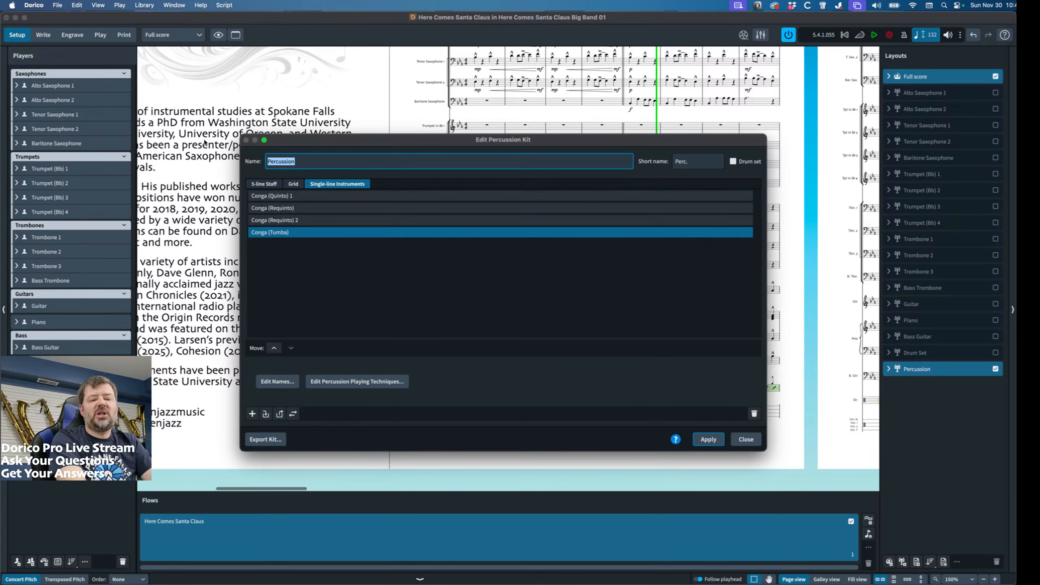
text(Conga)
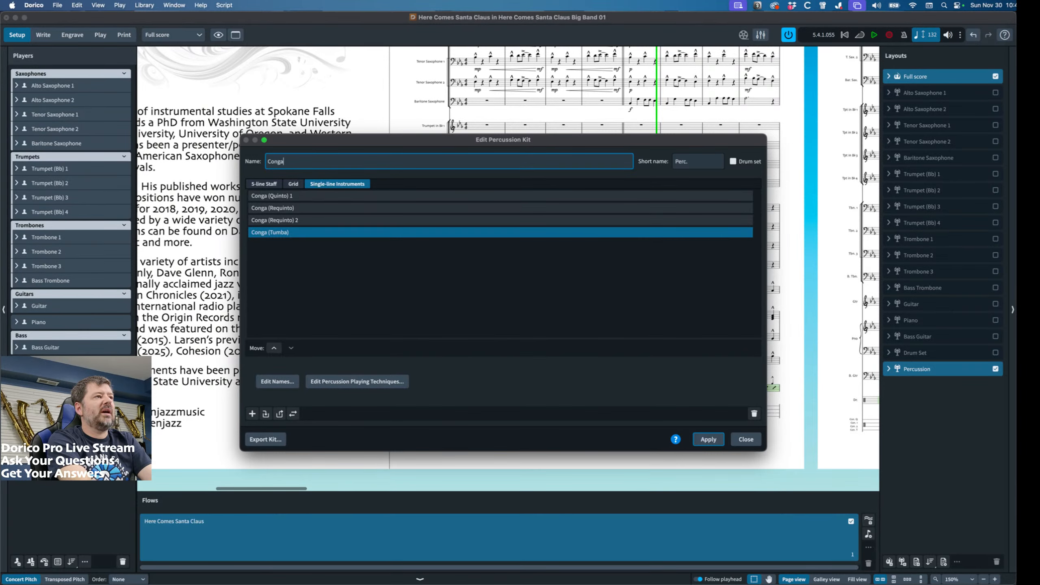
key(Tab)
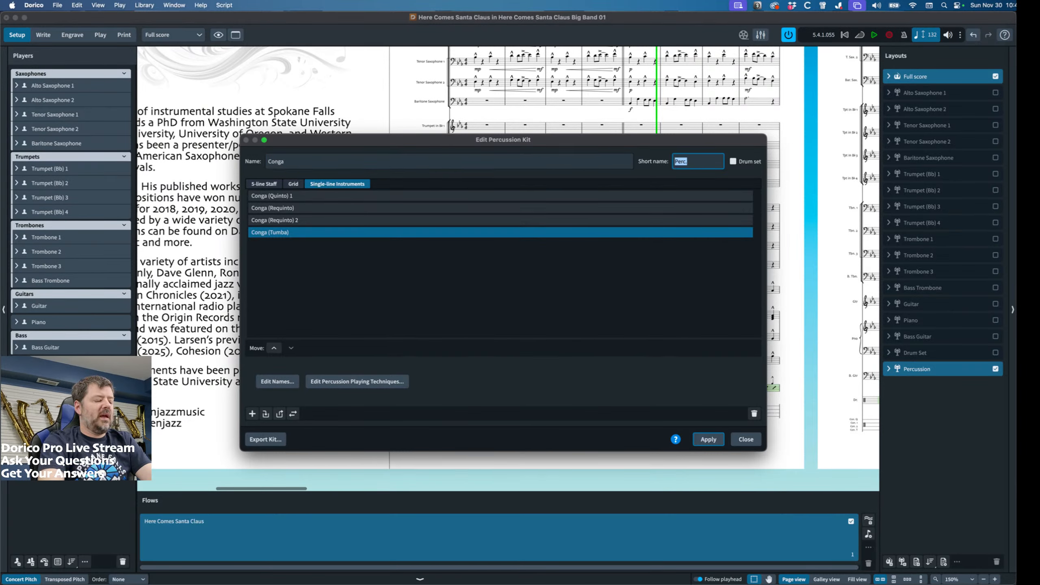
text(Con.)
key(Tab)
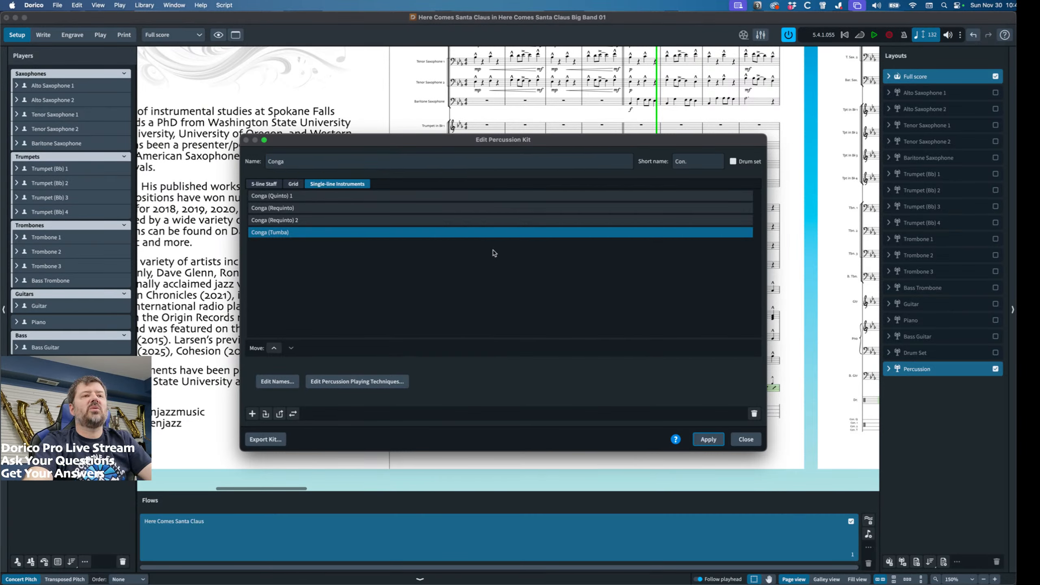
click(698, 440)
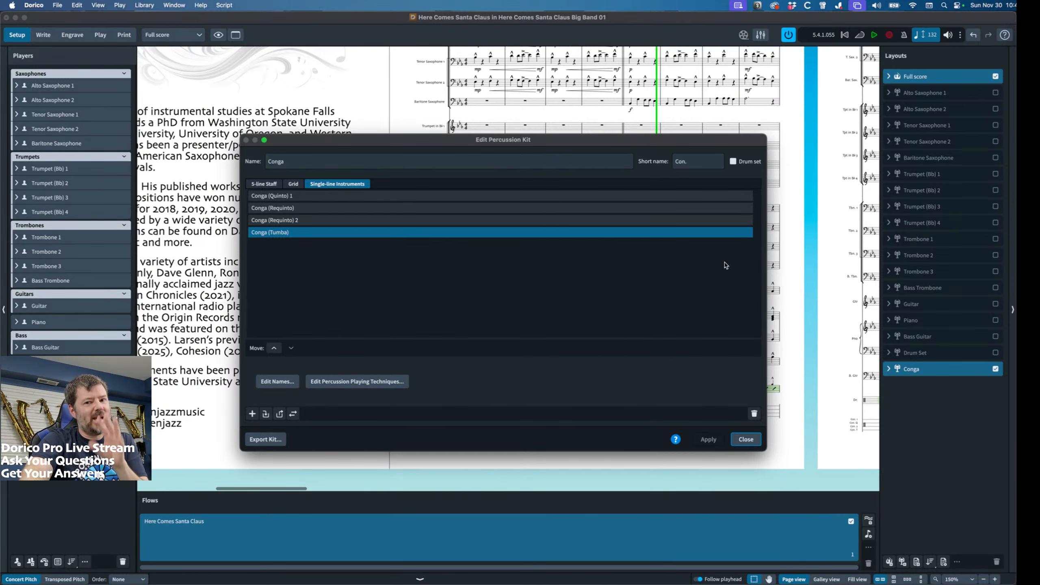
click(745, 439)
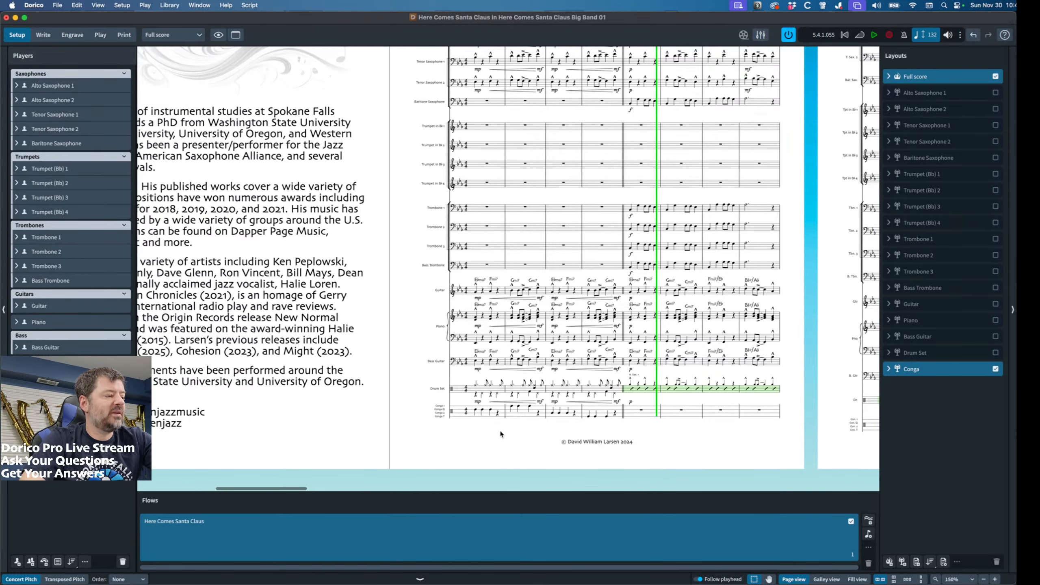
Set the Conga kit to 5-line staff presentation in the full score's layout options and apply it.
key(super+shift+l)
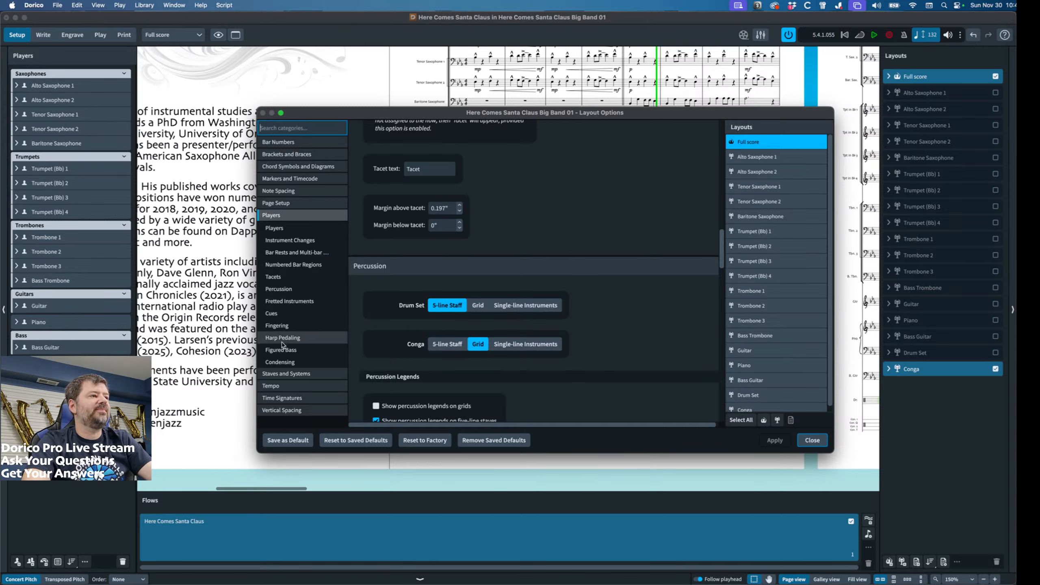
click(278, 289)
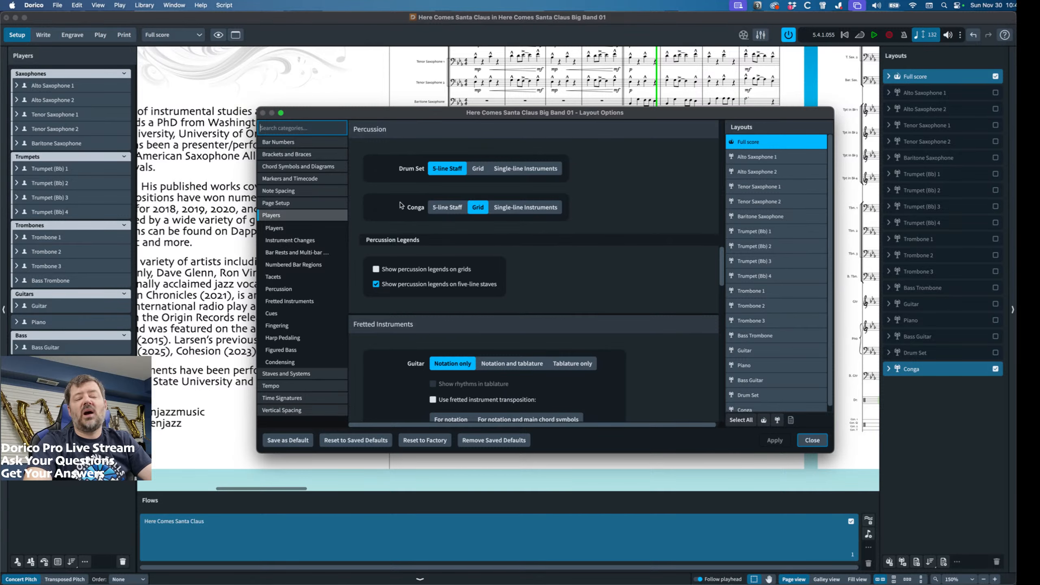
click(436, 209)
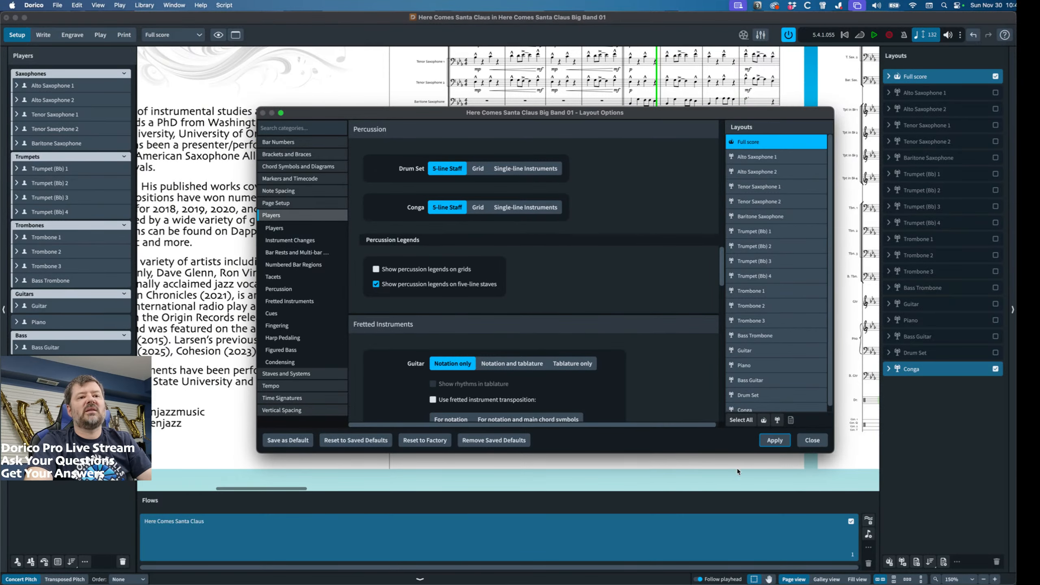
click(775, 440)
click(812, 441)
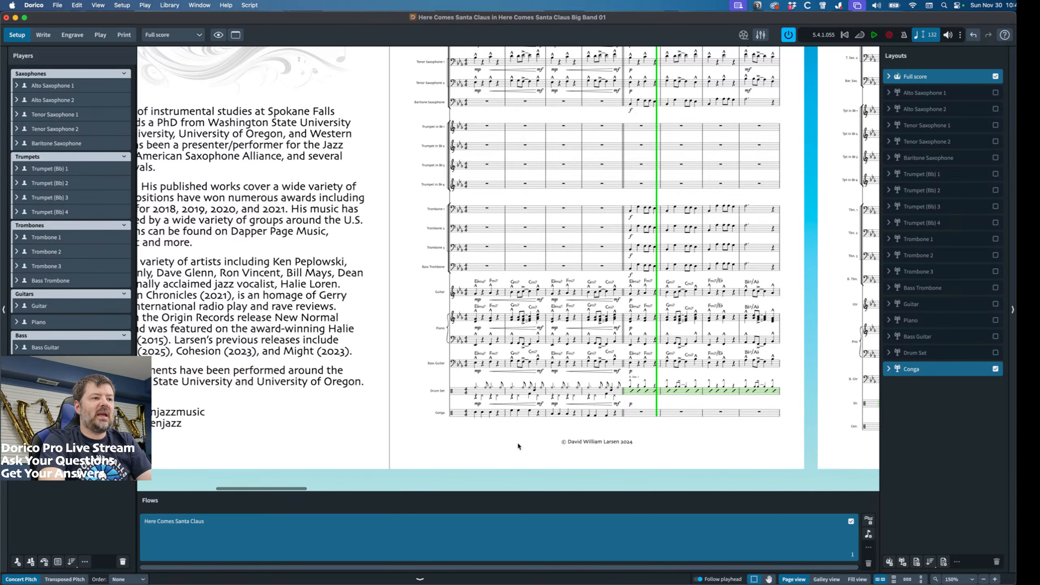
Add more conga notes to the existing rhythms in bars 1 and 2 of the Conga staff, stacking them as chords.
key(super+2)
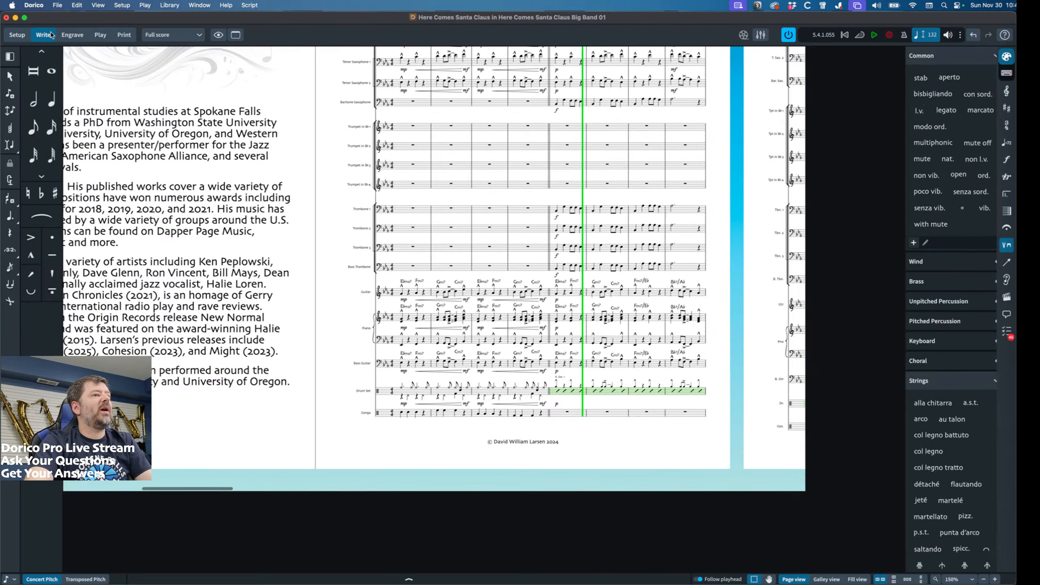
key(shift+n)
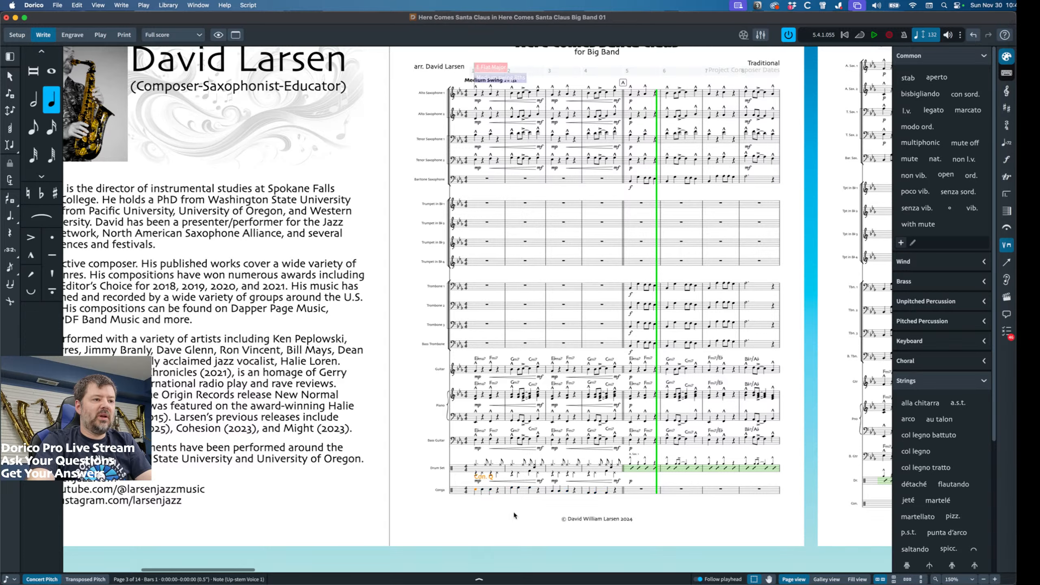
key(shift+n)
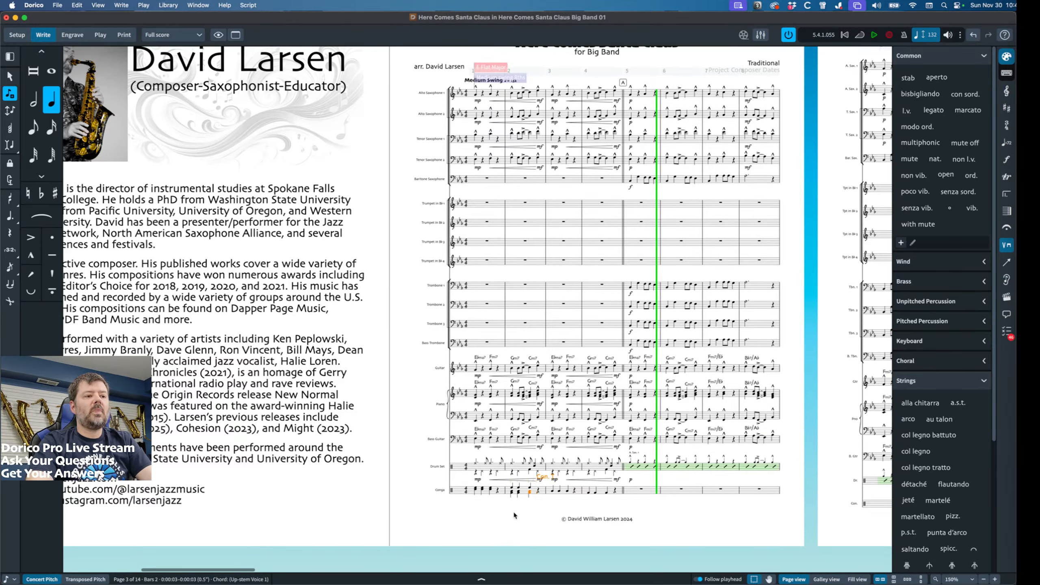
key(Escape)
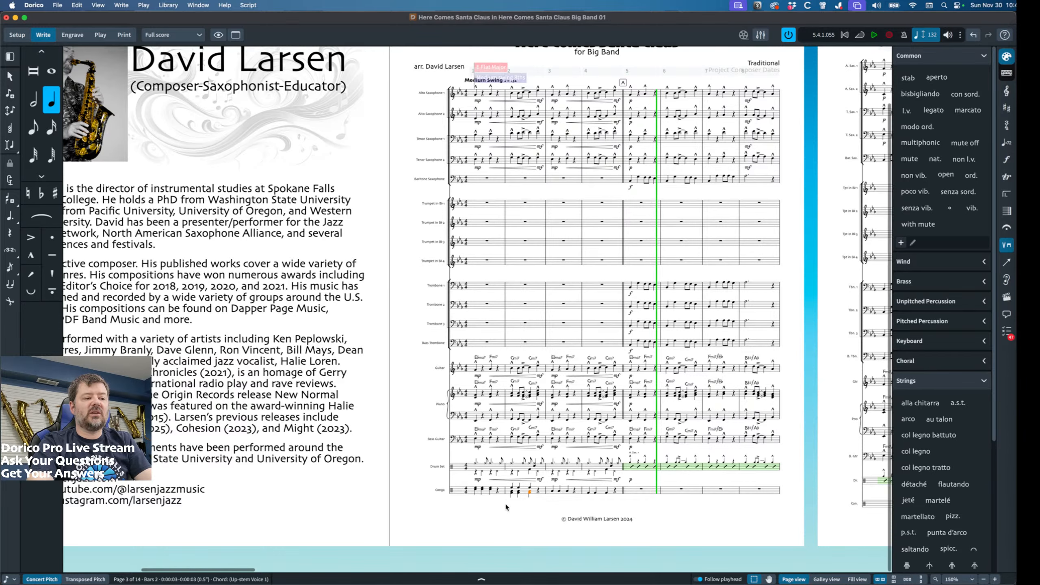
scroll(506, 508, up, 5)
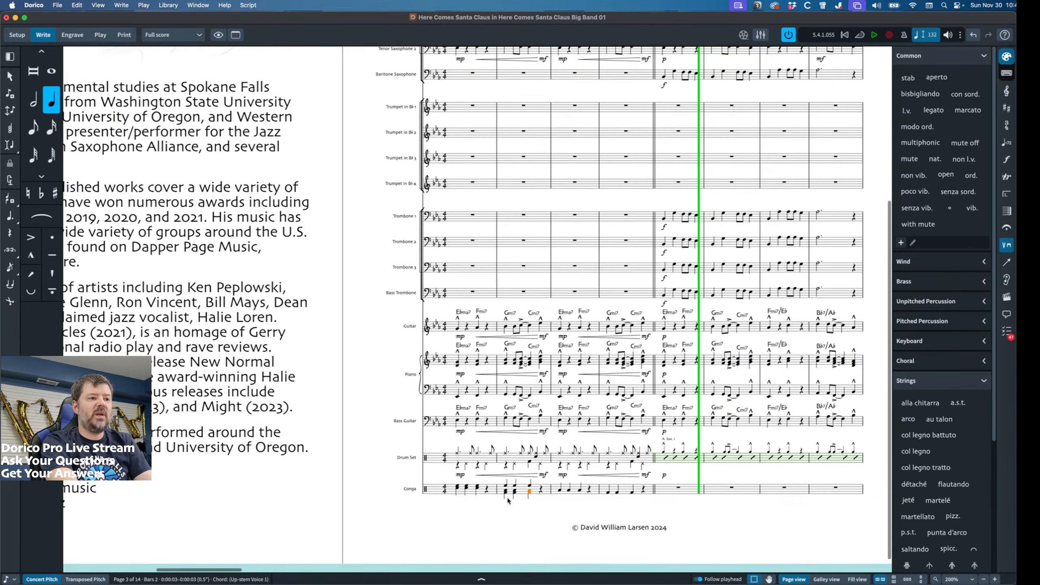
scroll(508, 500, up, 5)
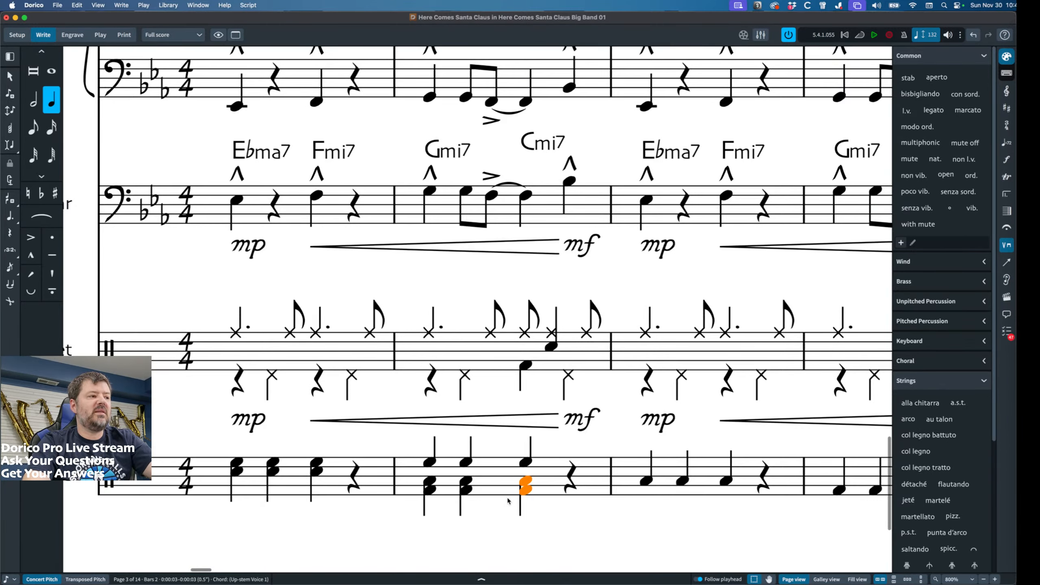
scroll(508, 501, left, 5)
scroll(508, 501, down, 3)
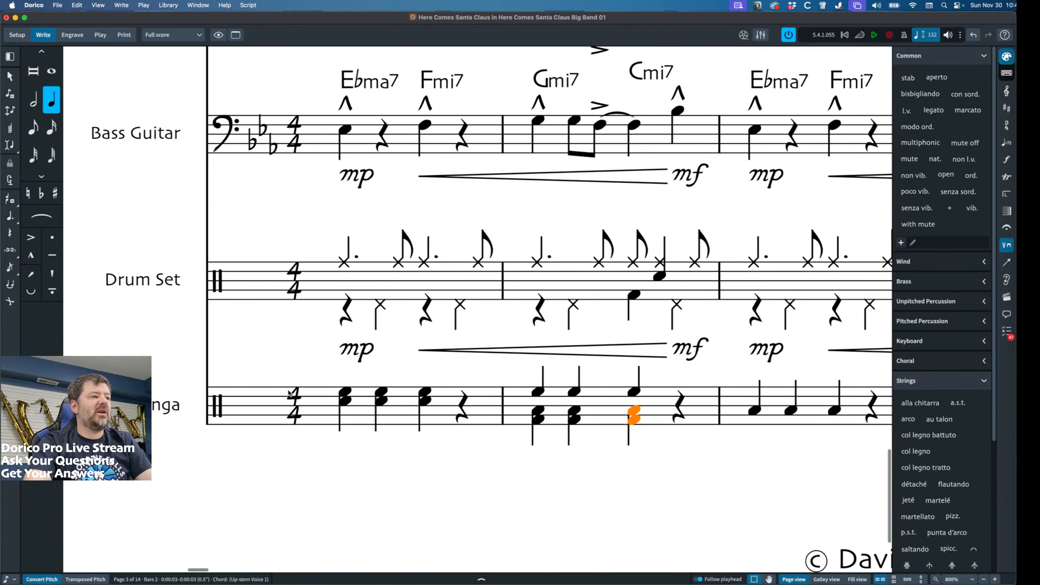
scroll(290, 394, left, 2)
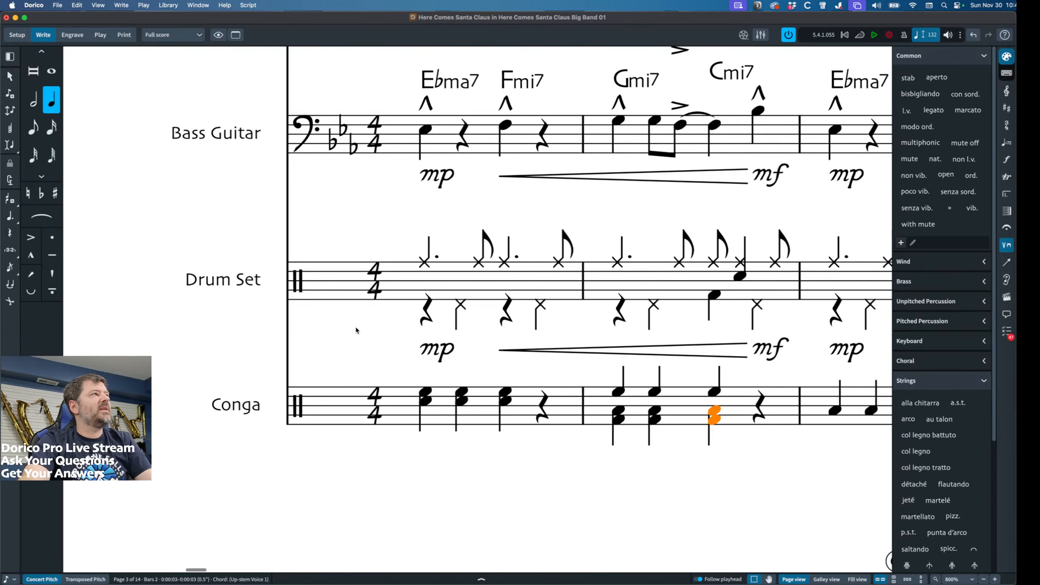
Add a new solo player holding Bongo (High) from the unpitched percussion instruments.
click(17, 35)
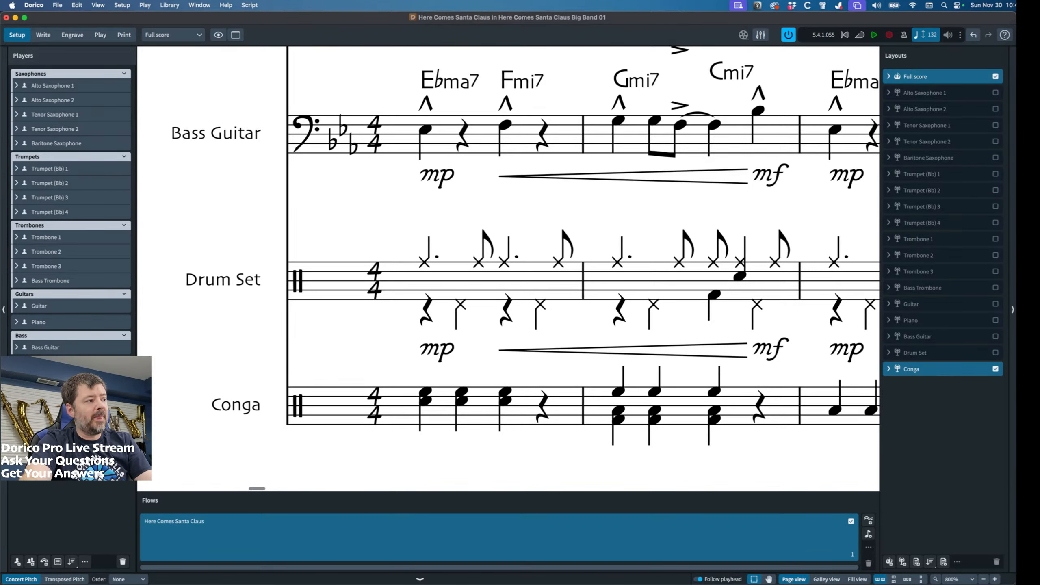
click(17, 561)
click(187, 167)
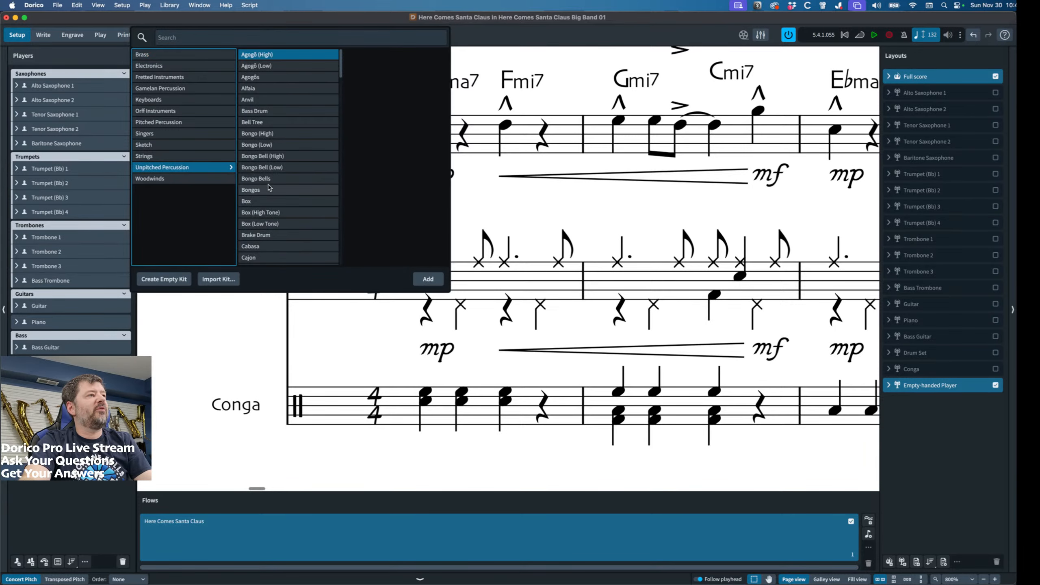
click(283, 138)
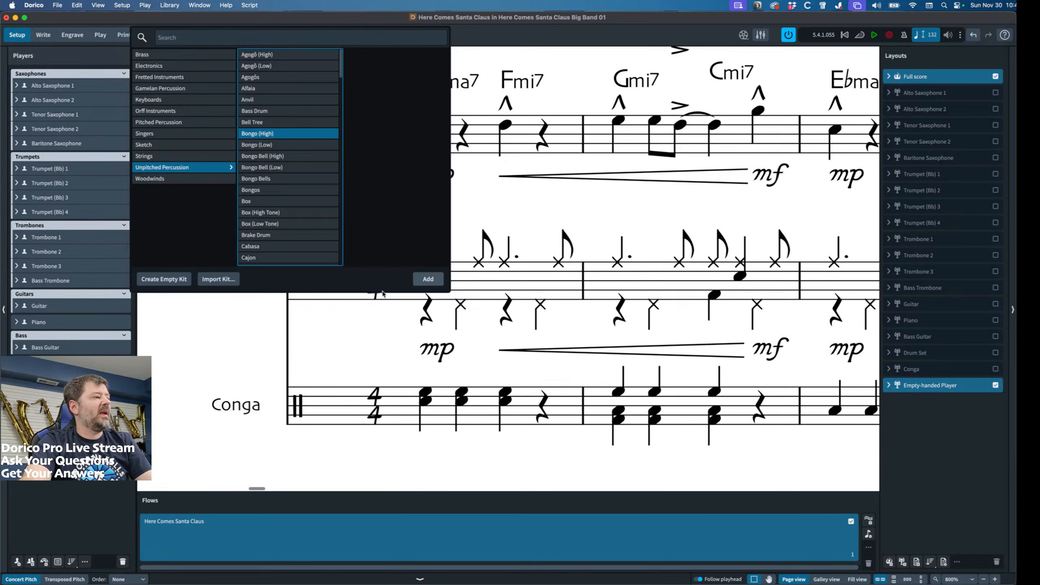
click(428, 279)
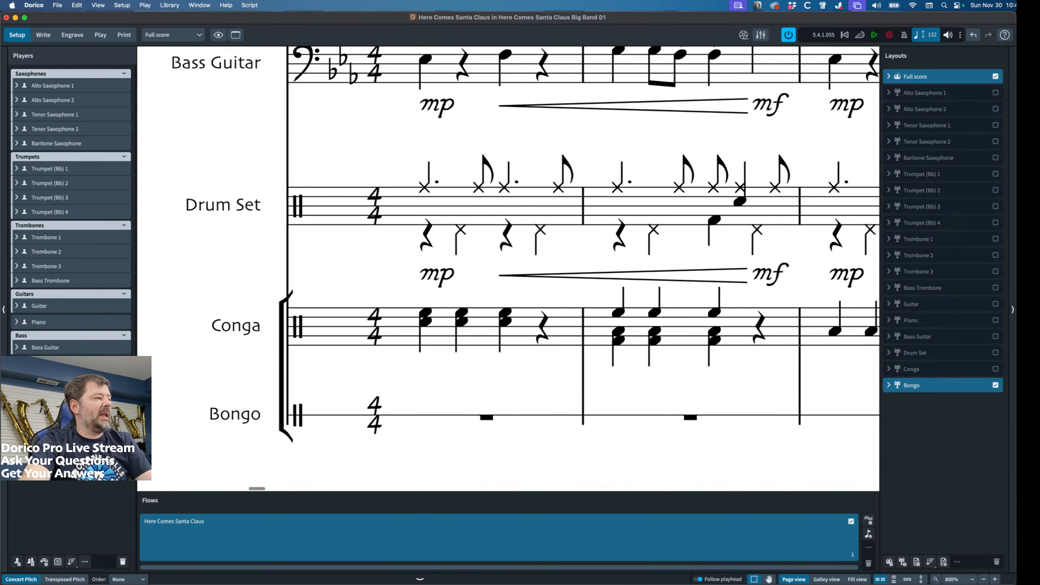
Add Bongo (Low) from unpitched percussion as a second instrument for the bongo player.
key(shift+i)
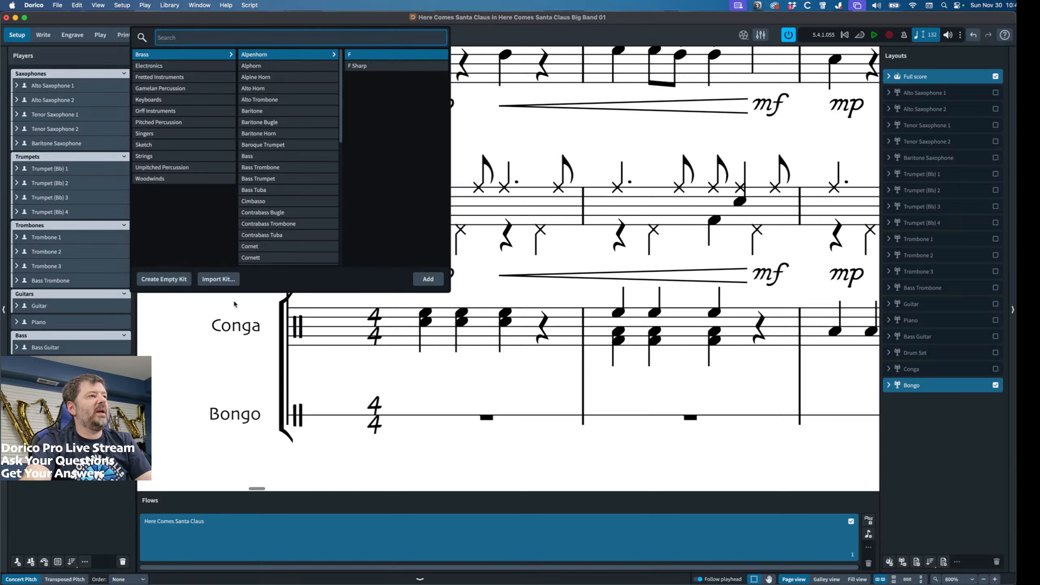
click(170, 167)
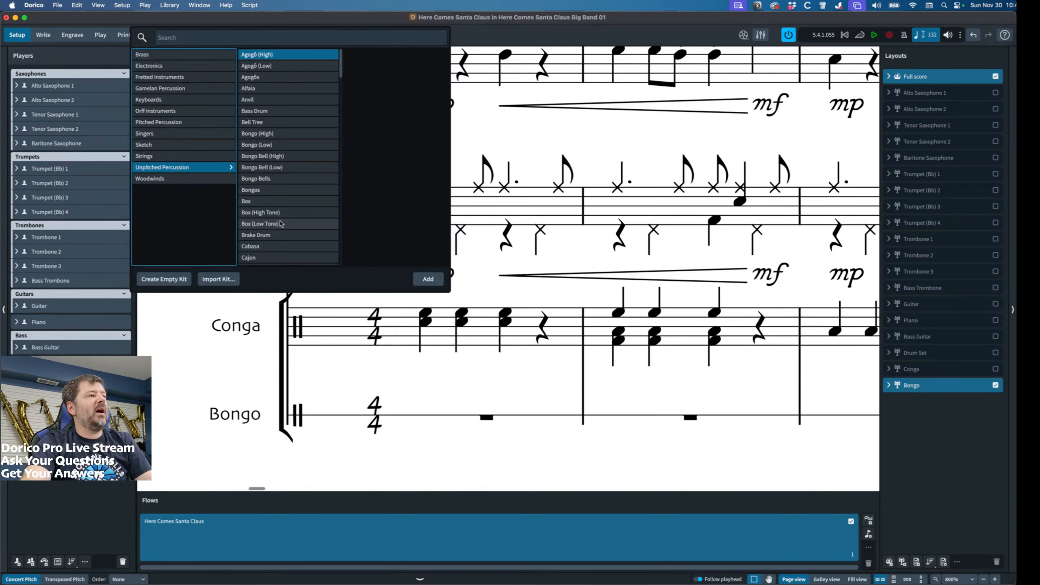
click(278, 167)
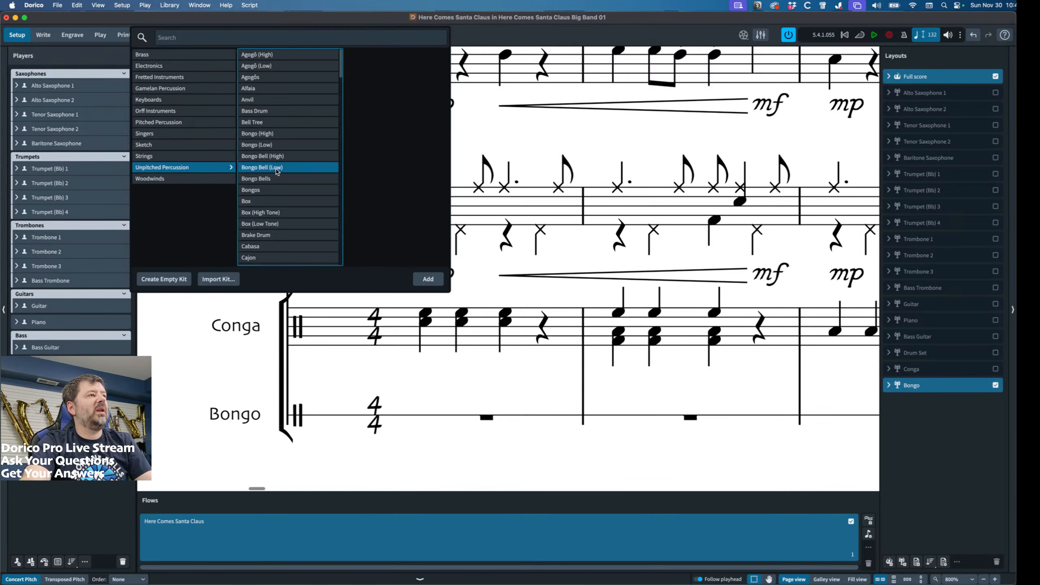
click(275, 146)
click(428, 279)
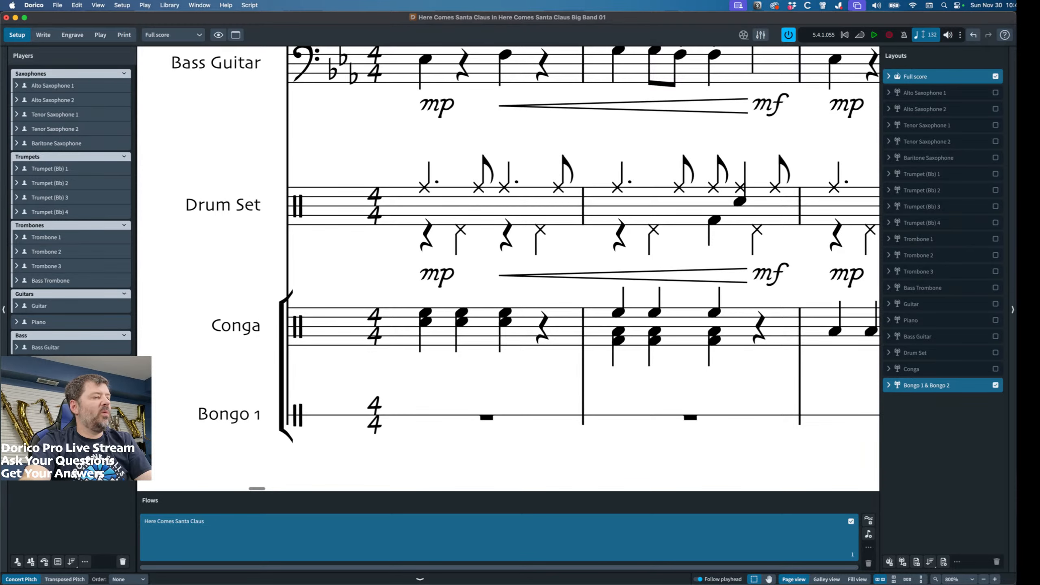
Combine the two bongos into a kit, placing Bongo (High) 1 at staff position 3 and Bongo (Low) 2 at position 1.
right_click(91, 412)
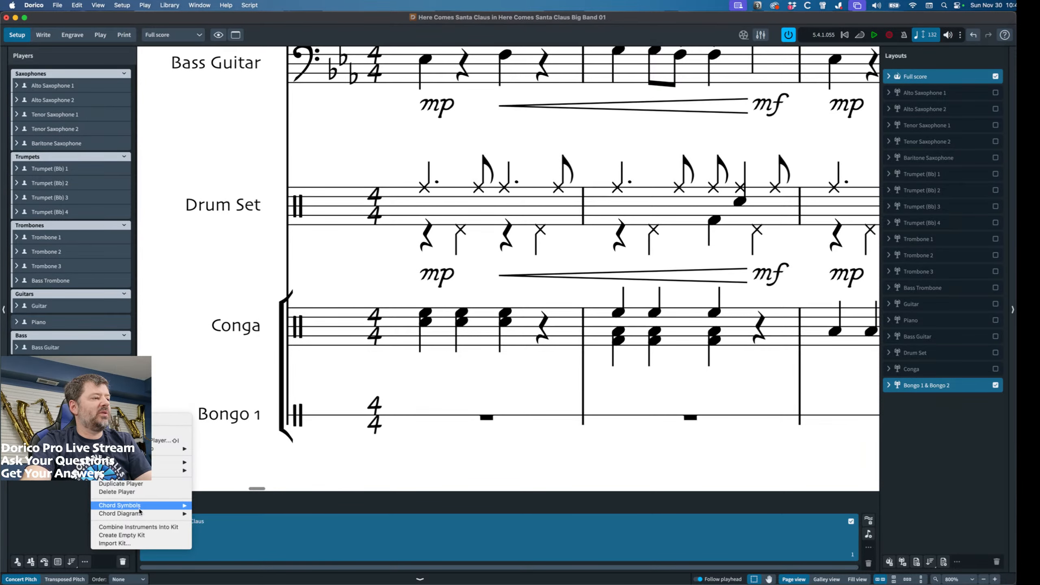
click(146, 529)
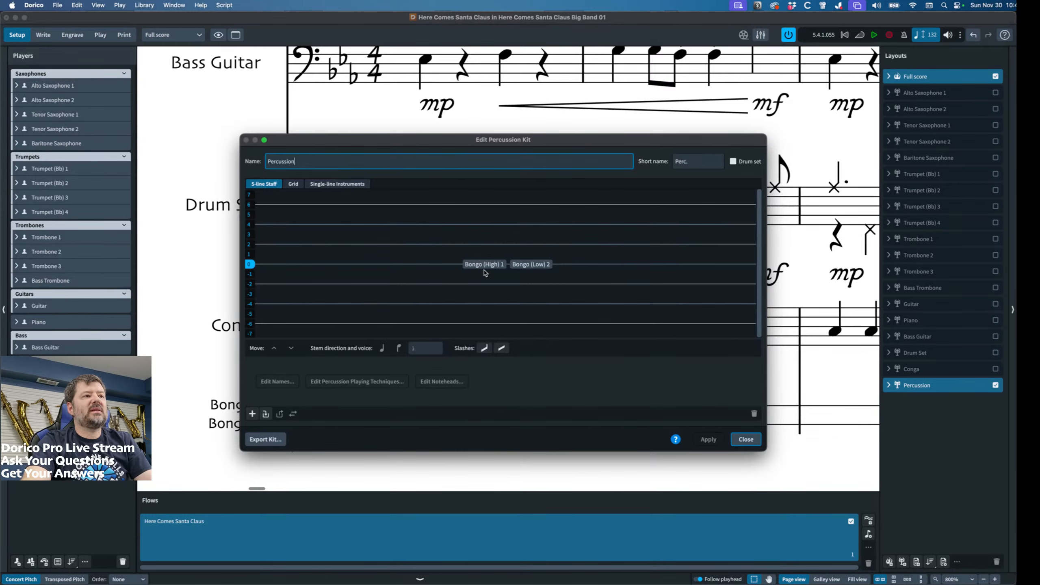
drag(483, 265, 508, 254)
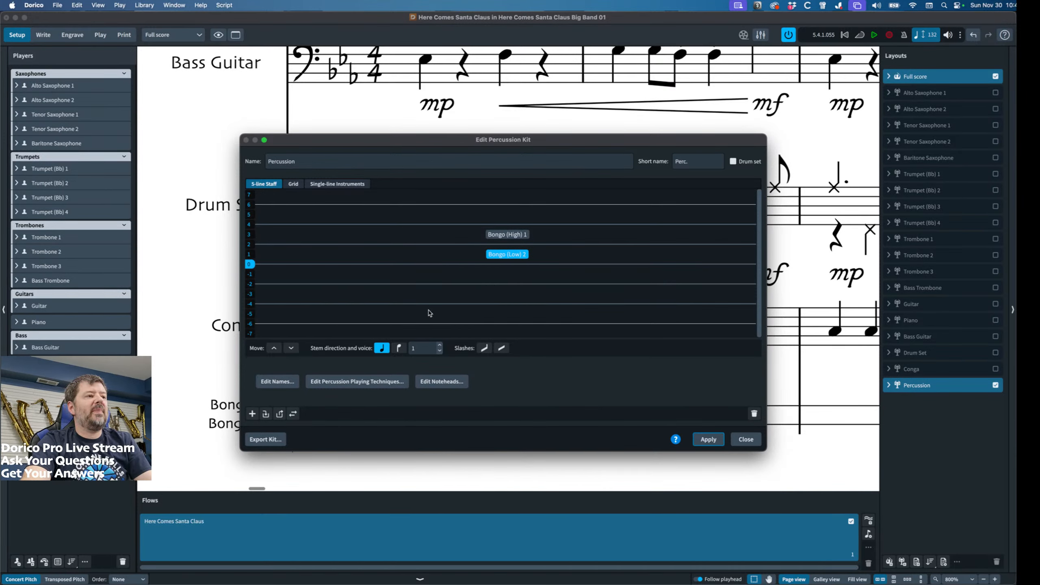
Set Bongo (Low) 2 to stem-down and check the bongos' order in the grid and single-line presentations.
click(400, 349)
click(509, 235)
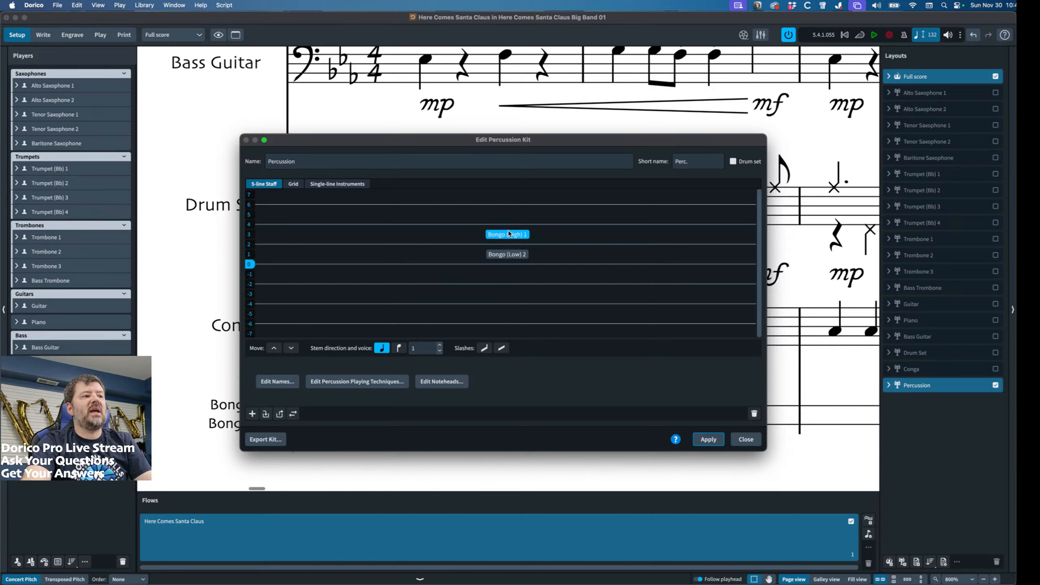
click(293, 184)
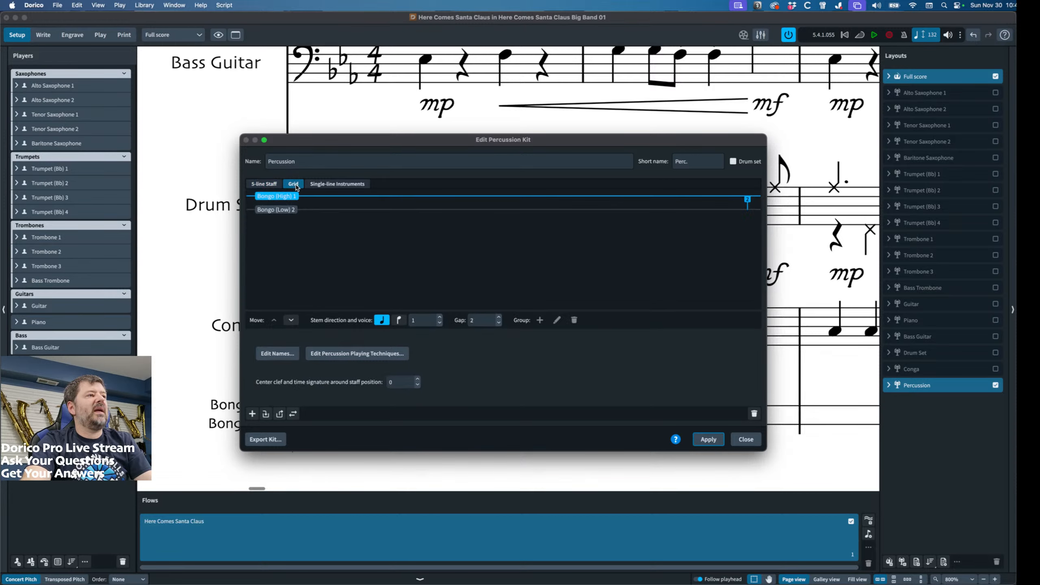
click(337, 184)
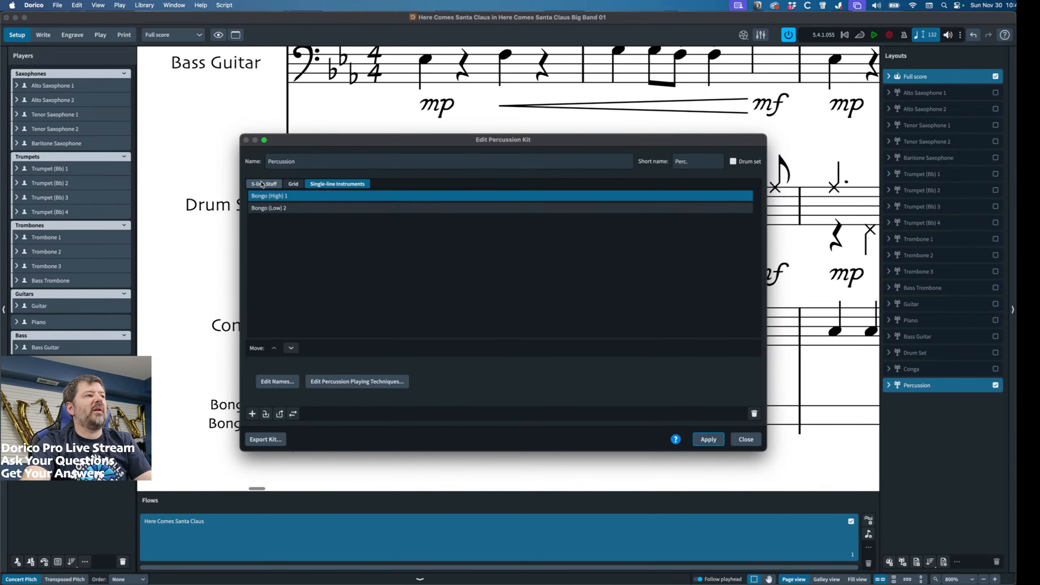
click(293, 185)
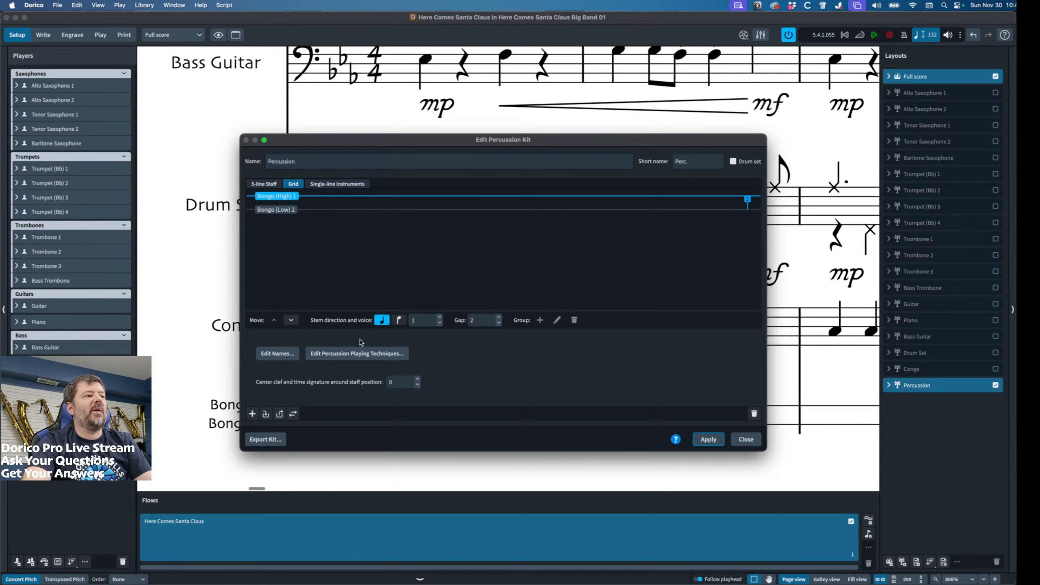
click(276, 209)
click(263, 184)
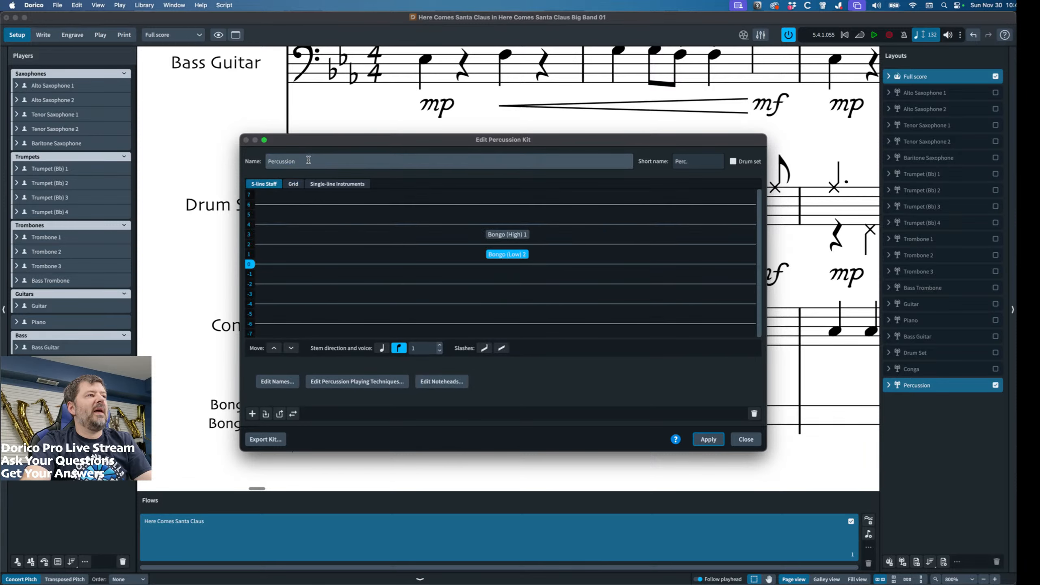
Rename the percussion kit as Bongo with short name Bon., and apply the kit changes.
text(Bongo)
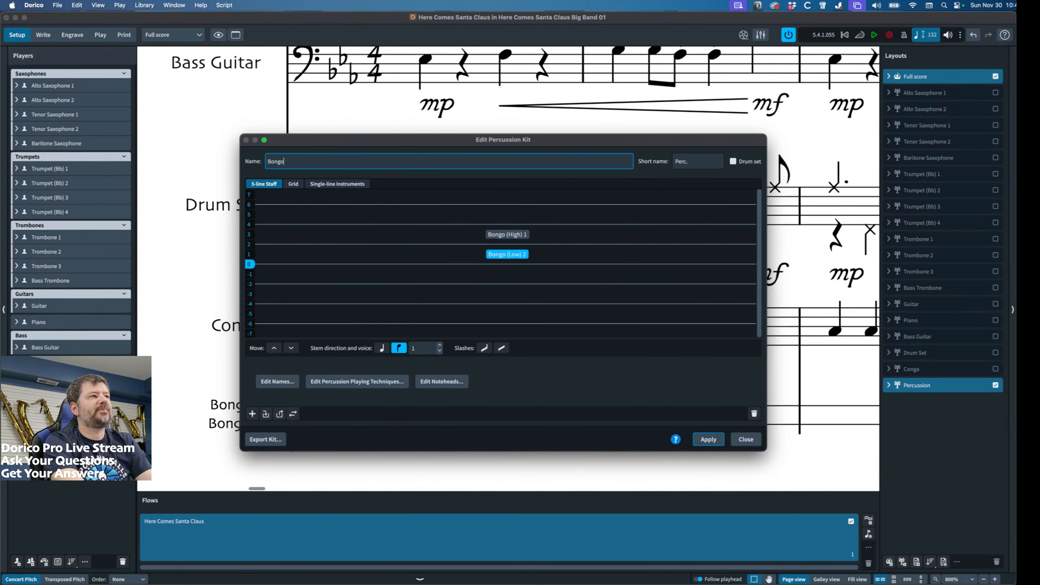
key(Tab)
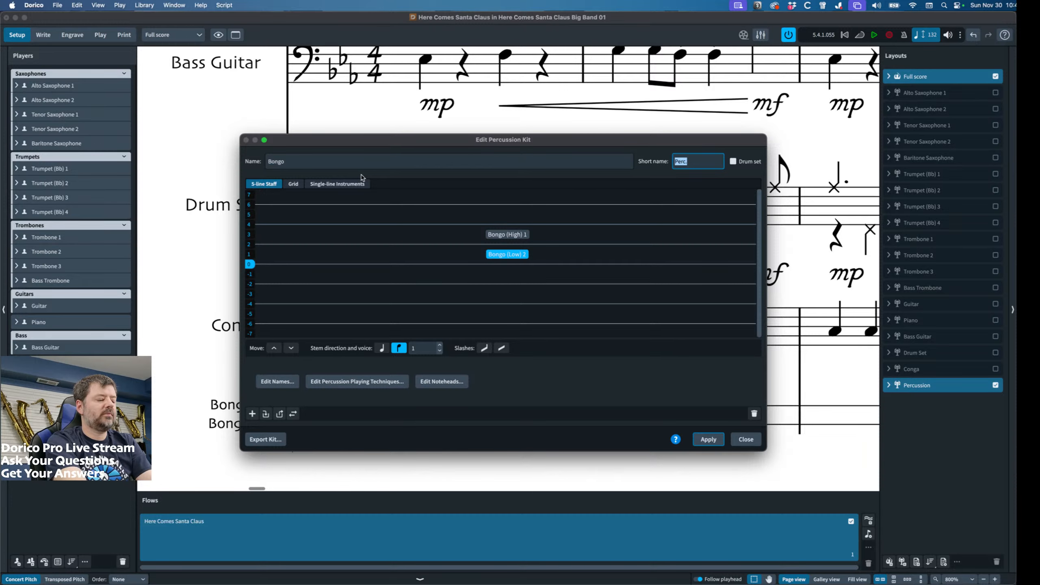
text(Bon.)
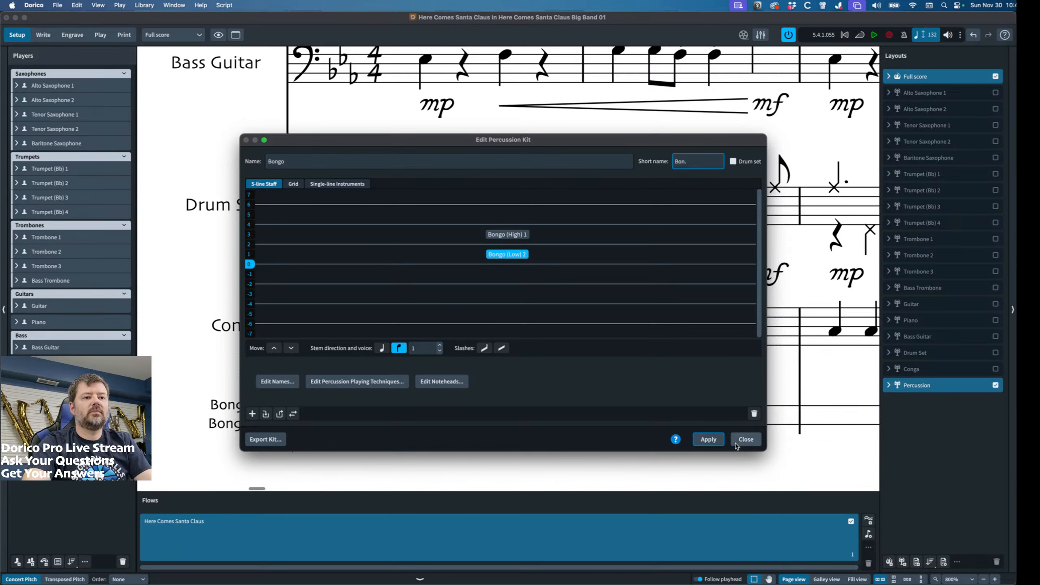
click(709, 439)
click(746, 439)
Set the Bongo kit to 5-line staff presentation in the full score's layout options and apply it.
scroll(389, 403, down, 2)
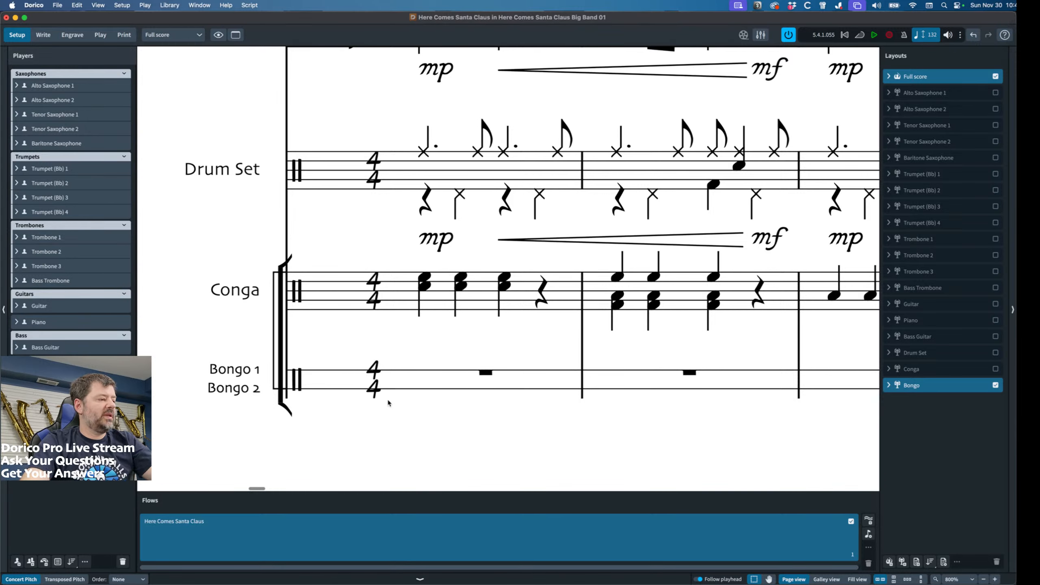
key(super+shift+l)
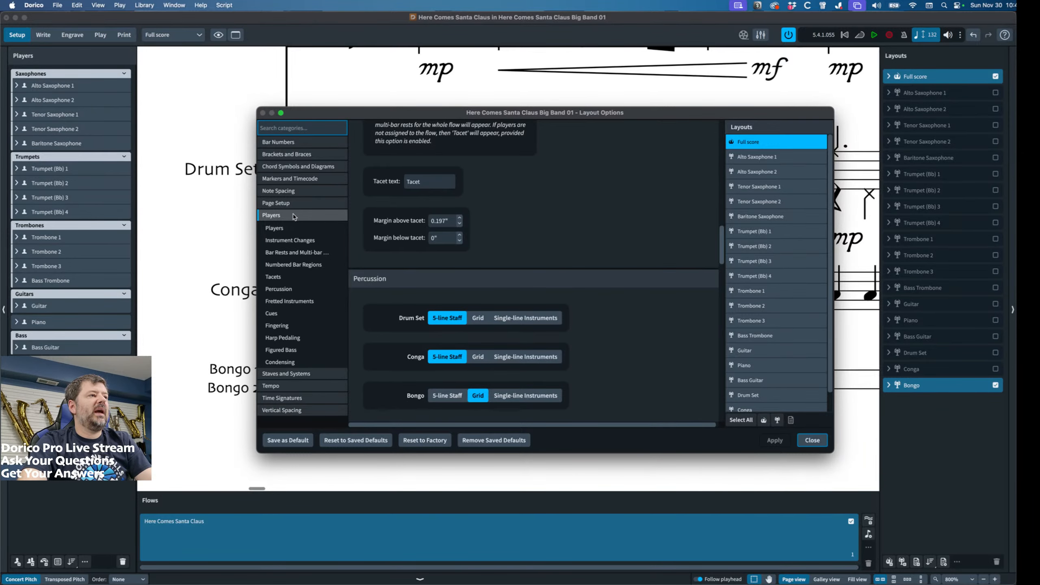
click(282, 290)
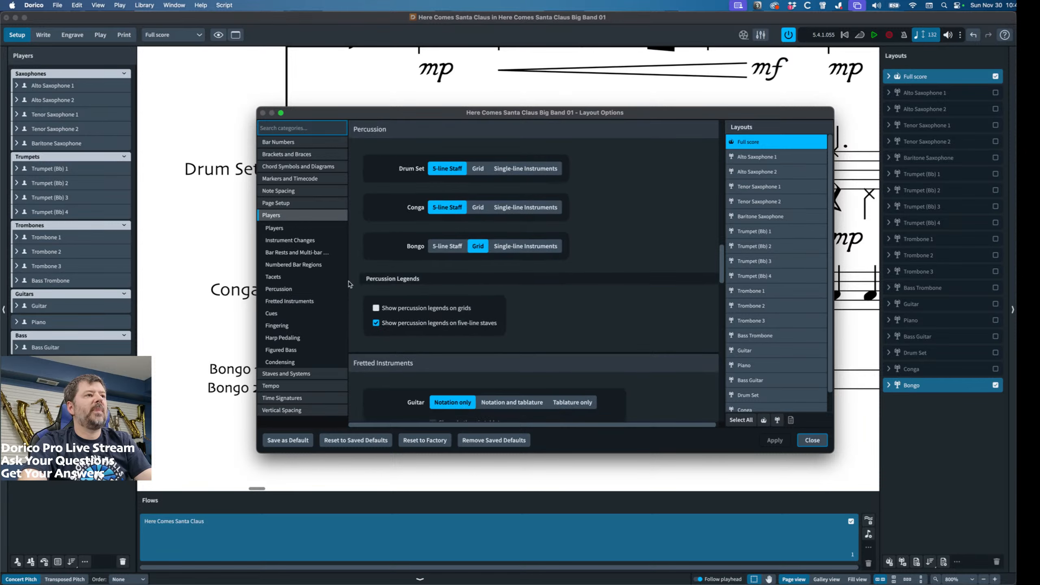
click(438, 248)
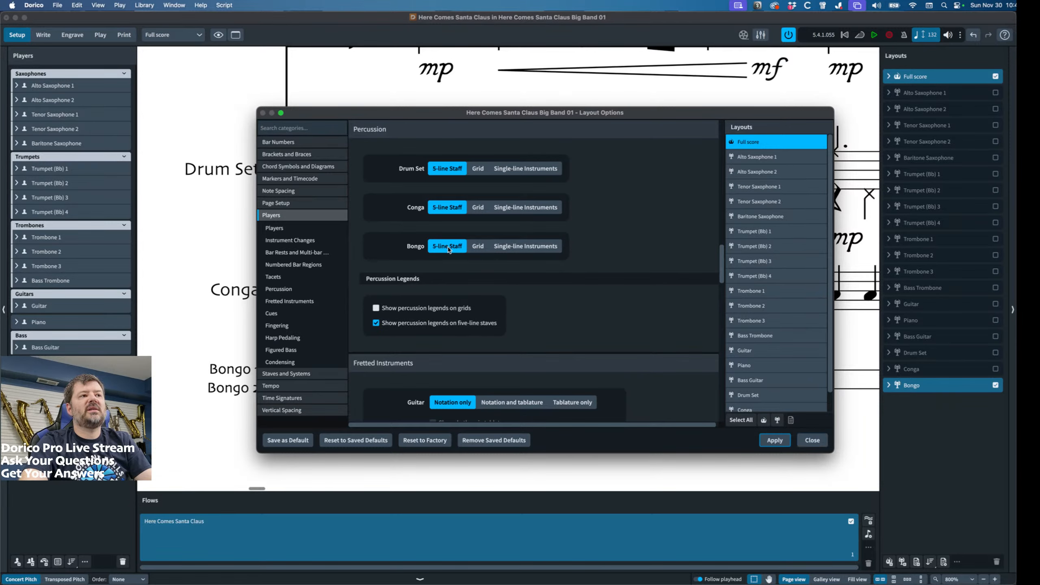
click(780, 444)
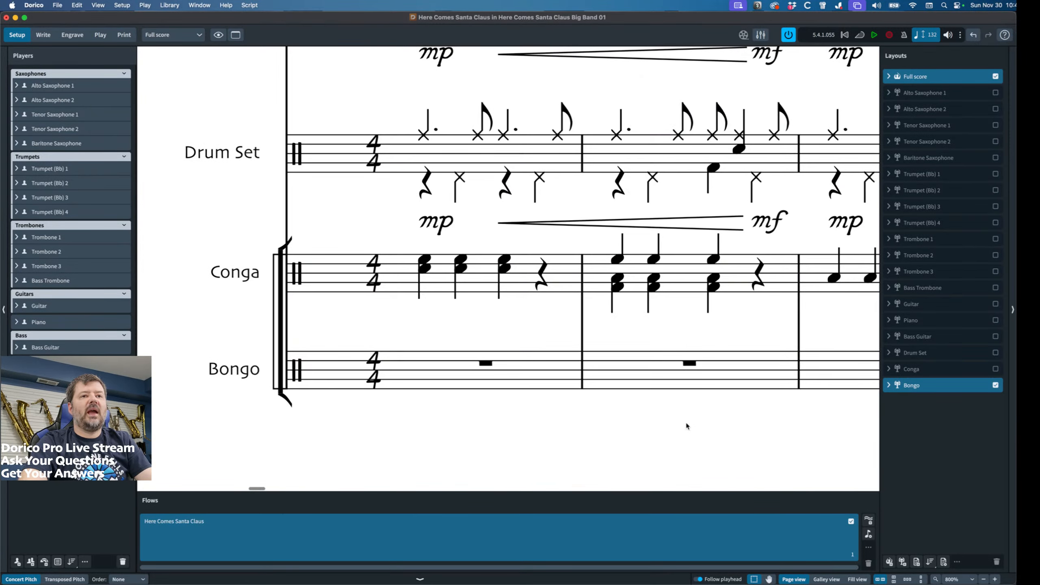
click(804, 442)
scroll(614, 384, right, 4)
scroll(614, 384, up, 1)
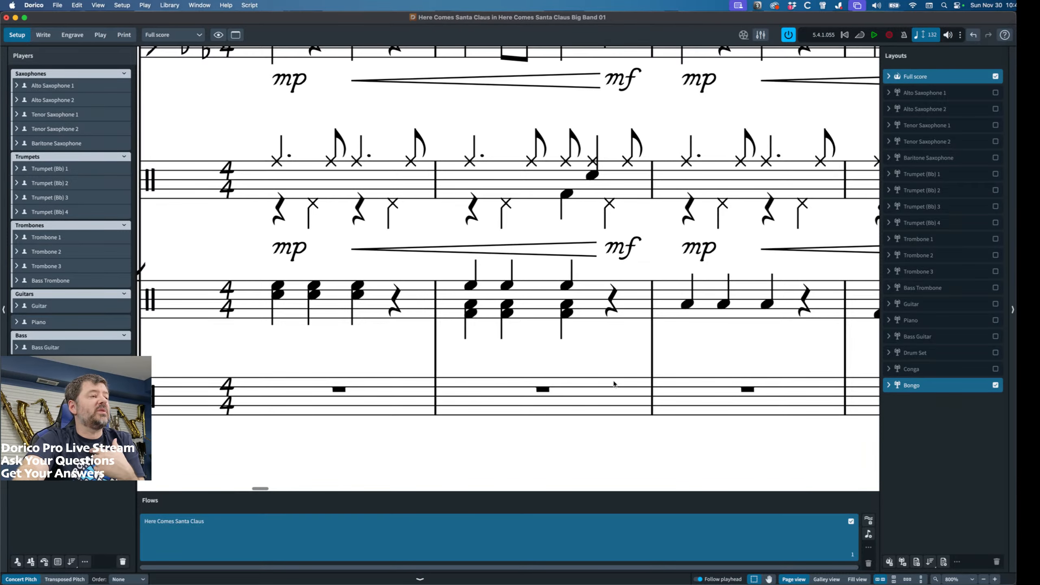
scroll(614, 384, left, 5)
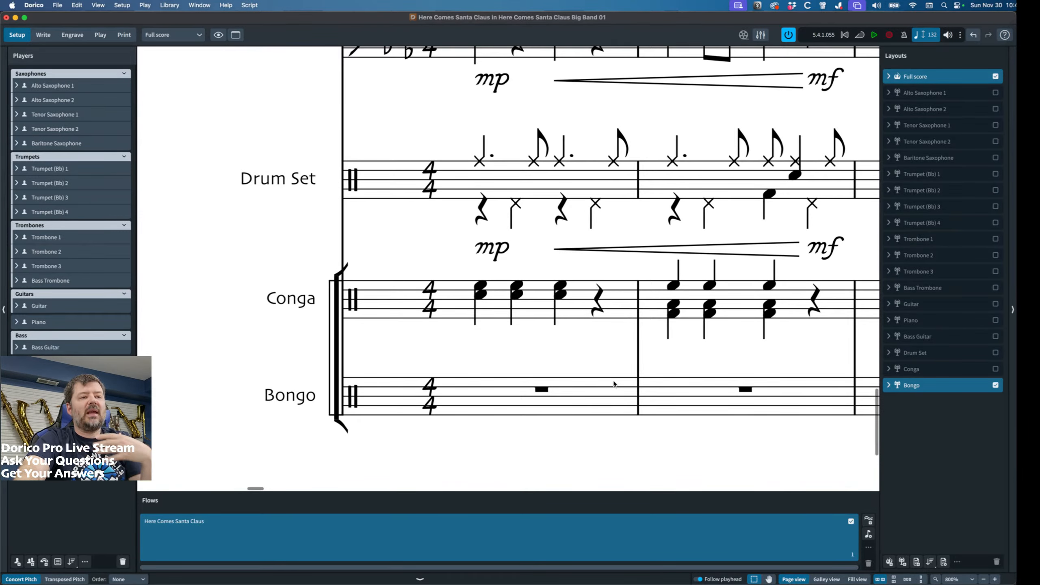
scroll(614, 384, right, 3)
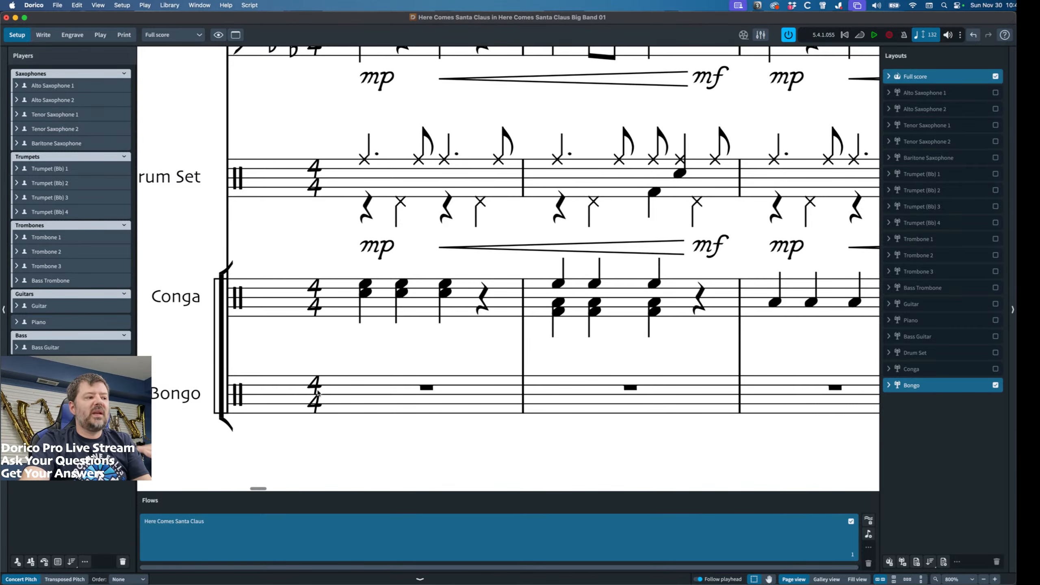
Set both the Conga and Bongo kits to single-line instruments presentation in the full score's layout options and apply it.
key(super+shift+l)
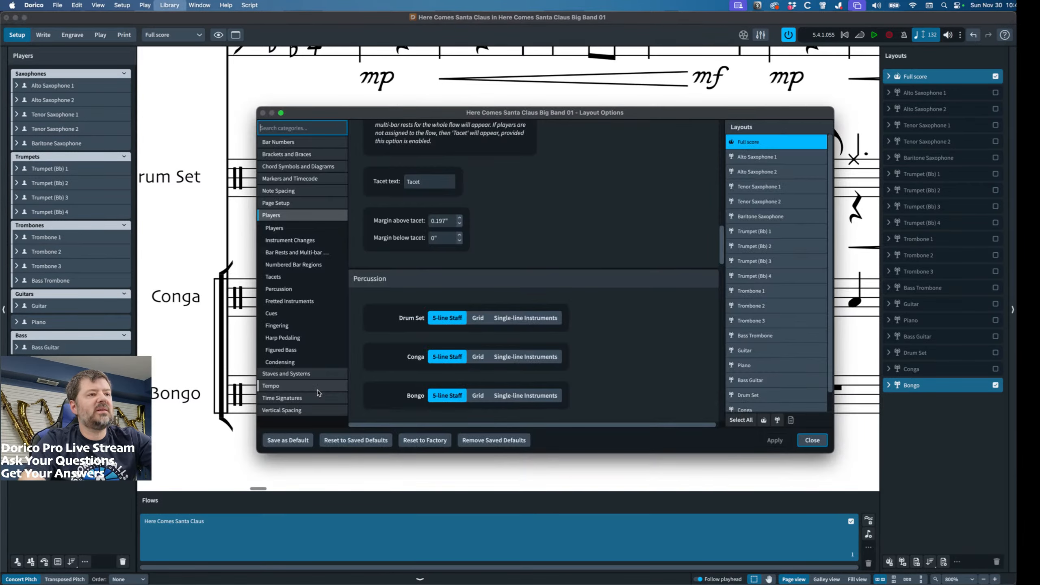
scroll(501, 254, down, 3)
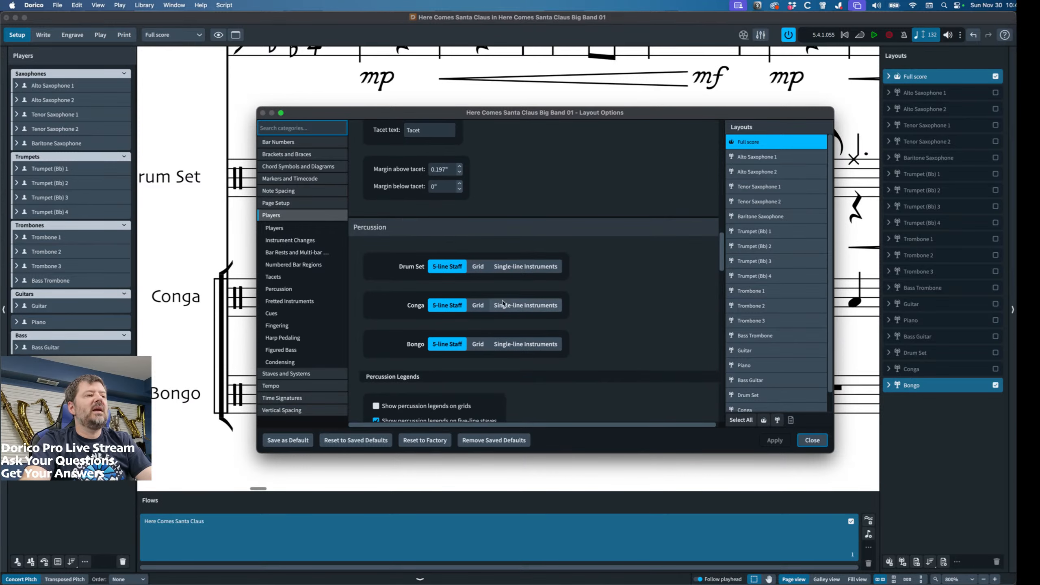
click(526, 305)
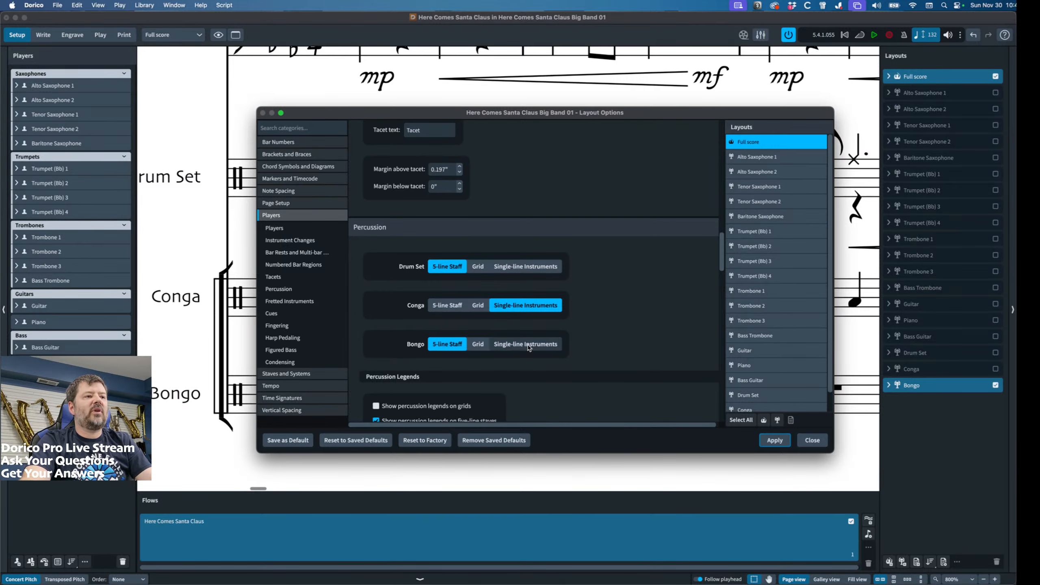
click(528, 346)
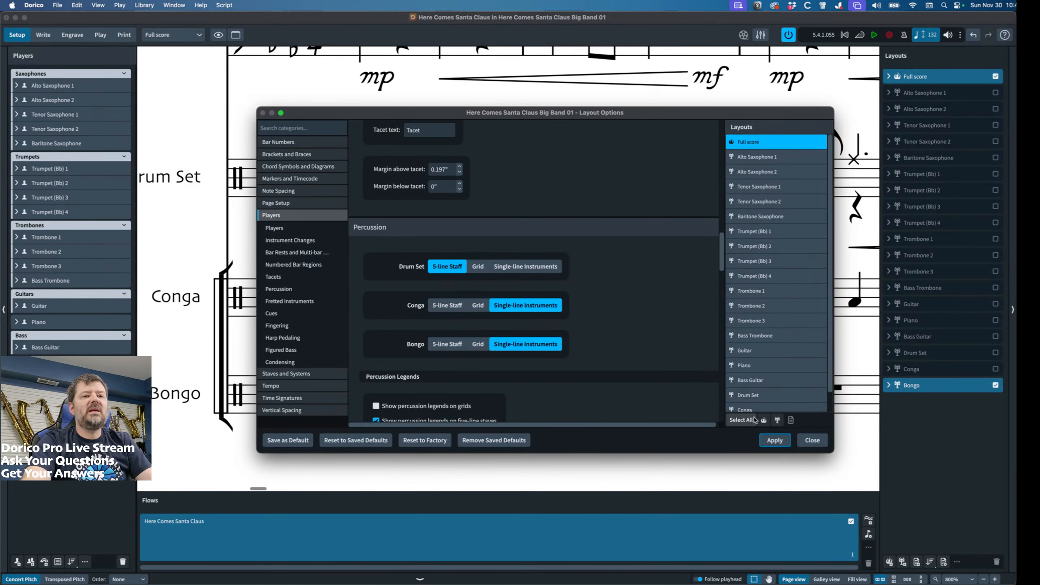
click(812, 441)
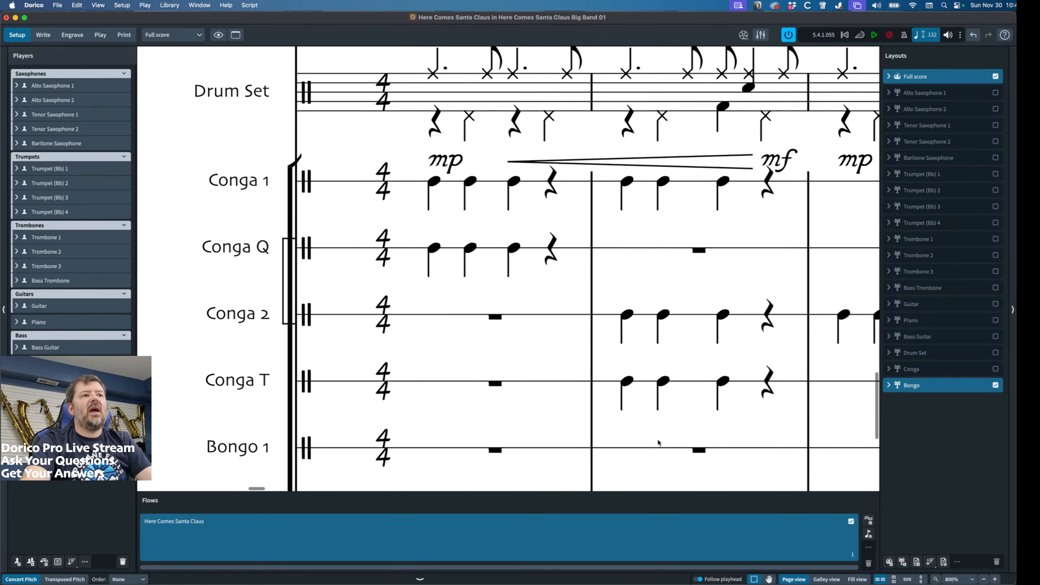
Examine how the separate single-line conga and bongo staves lay out under the drum set across the opening bars.
scroll(659, 443, up, 1)
scroll(659, 442, right, 2)
scroll(658, 443, left, 3)
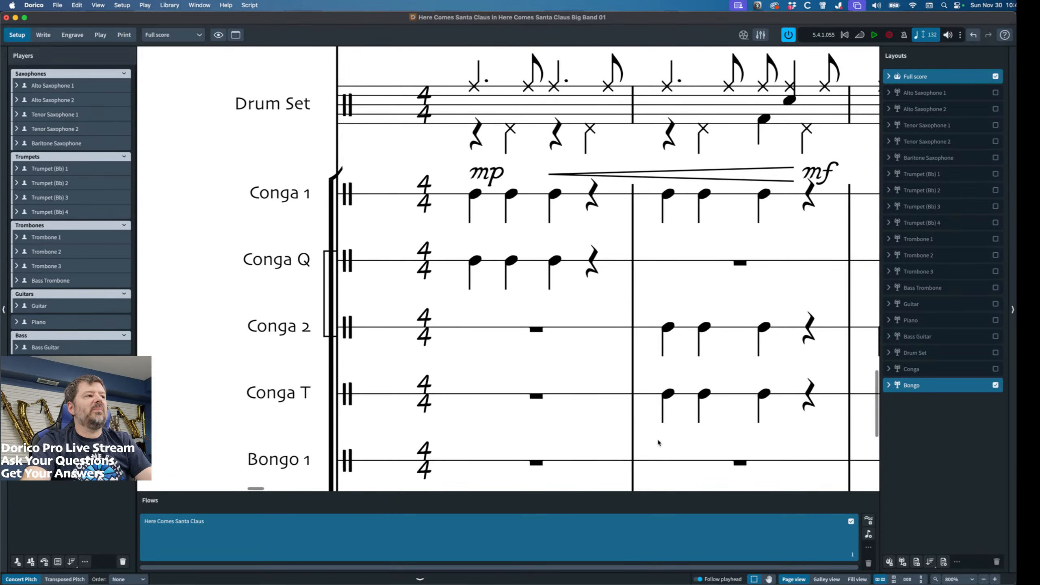
scroll(659, 443, down, 3)
scroll(659, 443, right, 5)
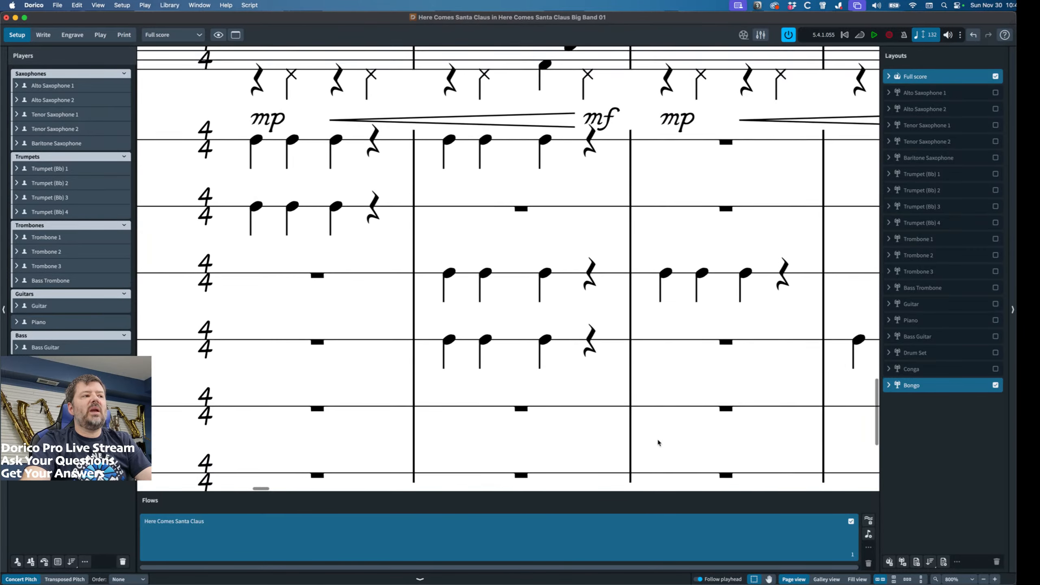
scroll(659, 443, left, 5)
scroll(659, 443, down, 3)
scroll(659, 442, right, 5)
scroll(658, 442, up, 2)
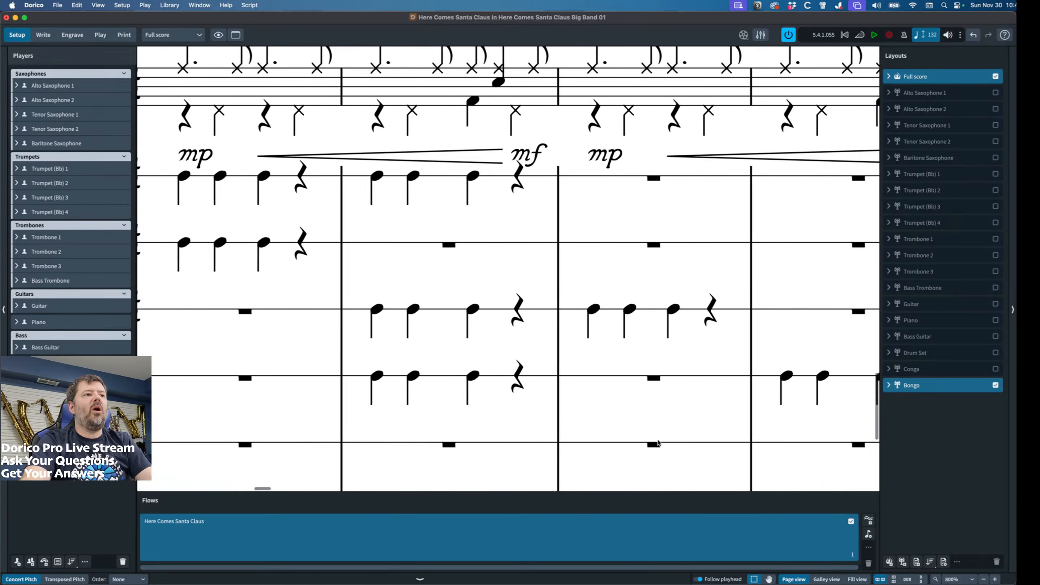
scroll(659, 442, right, 4)
scroll(659, 443, left, 2)
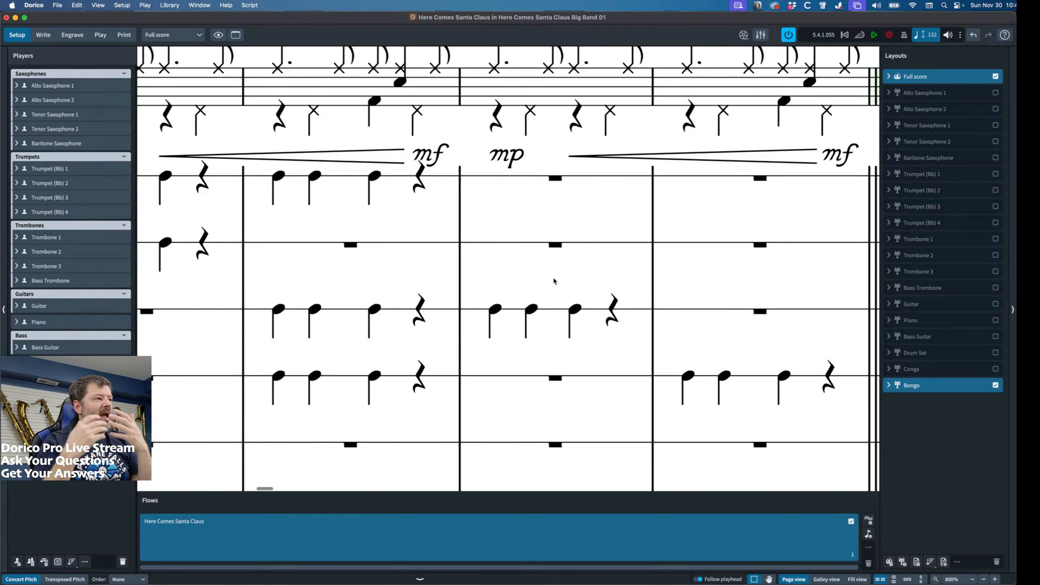
scroll(447, 229, left, 8)
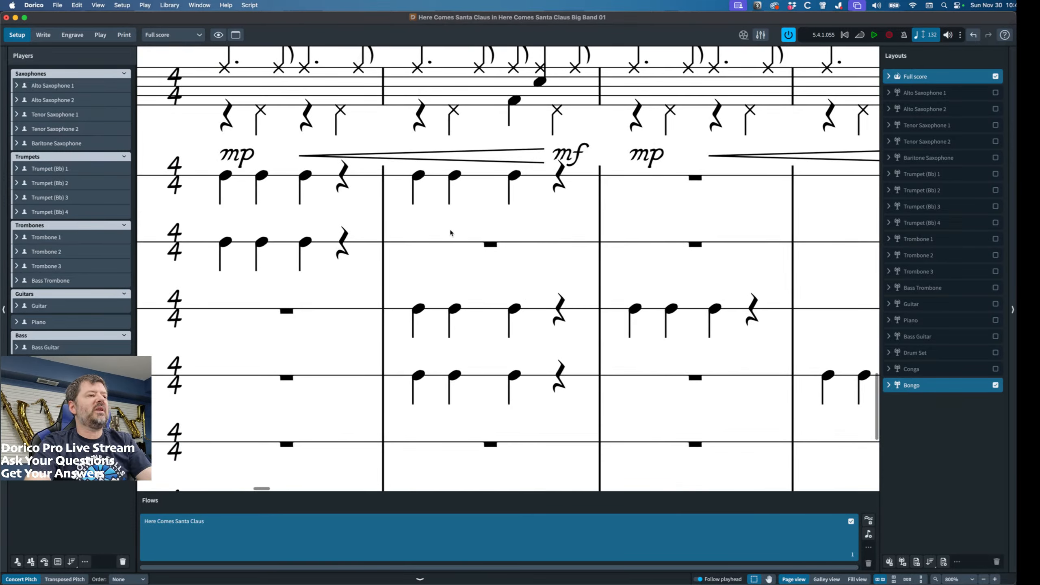
scroll(442, 235, left, 4)
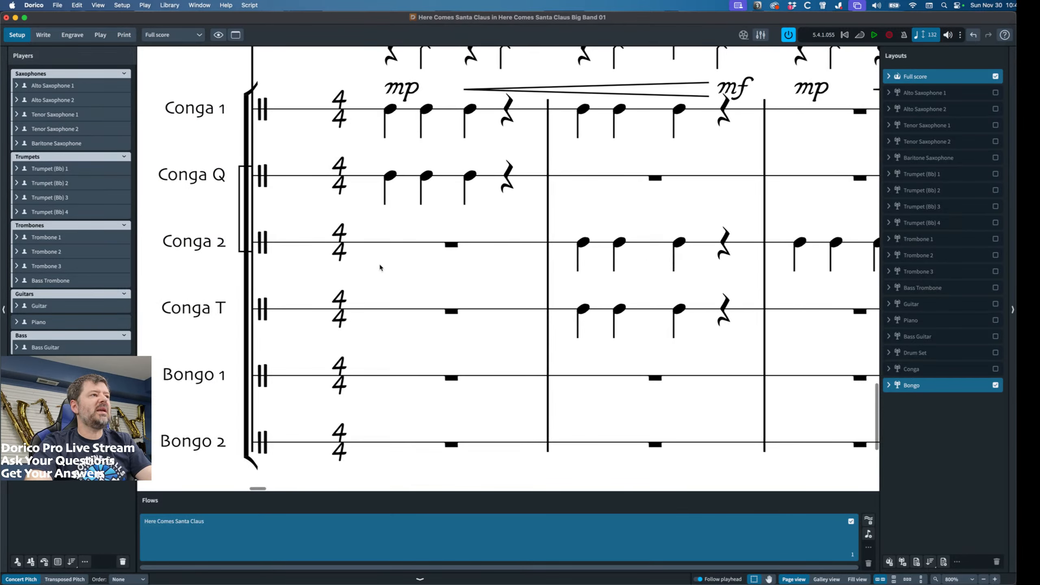
scroll(379, 266, down, 3)
scroll(318, 205, up, 5)
scroll(315, 203, down, 5)
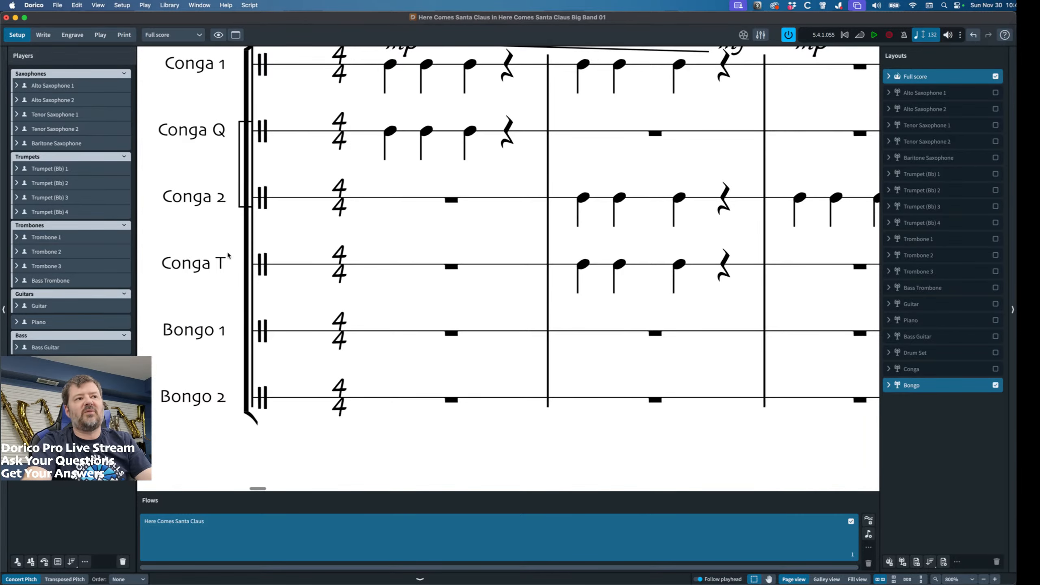
scroll(228, 255, up, 5)
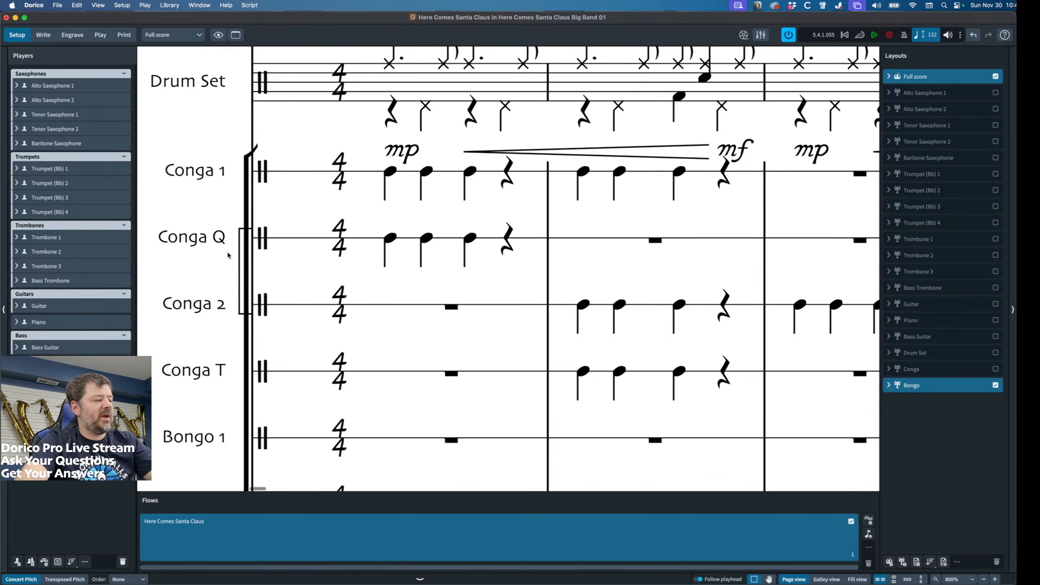
Set the Conga and Bongo kits to 5-line staff presentation in the full score's layout options and apply it.
key(super+shift+l)
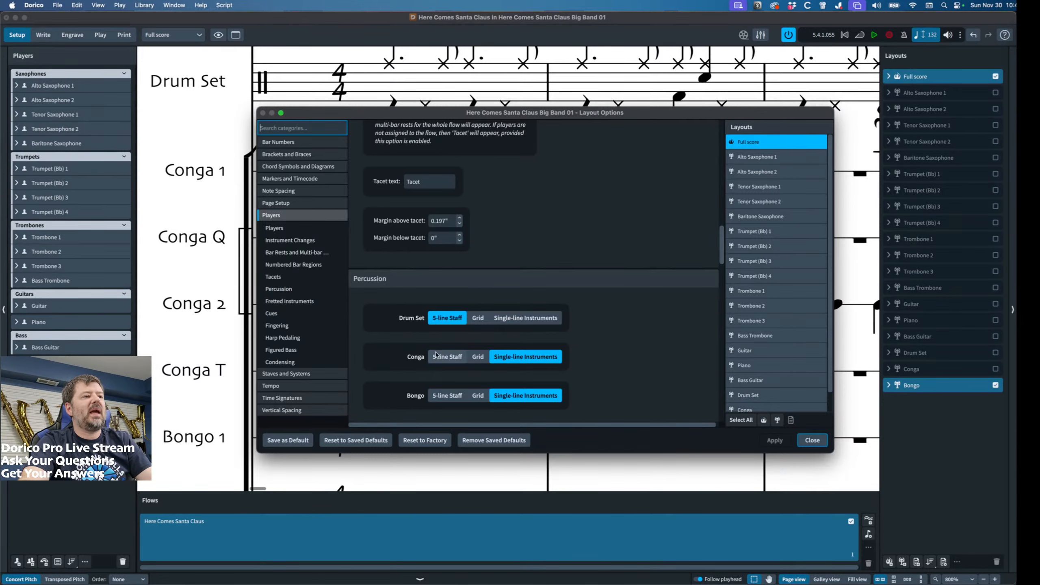
click(437, 357)
click(446, 395)
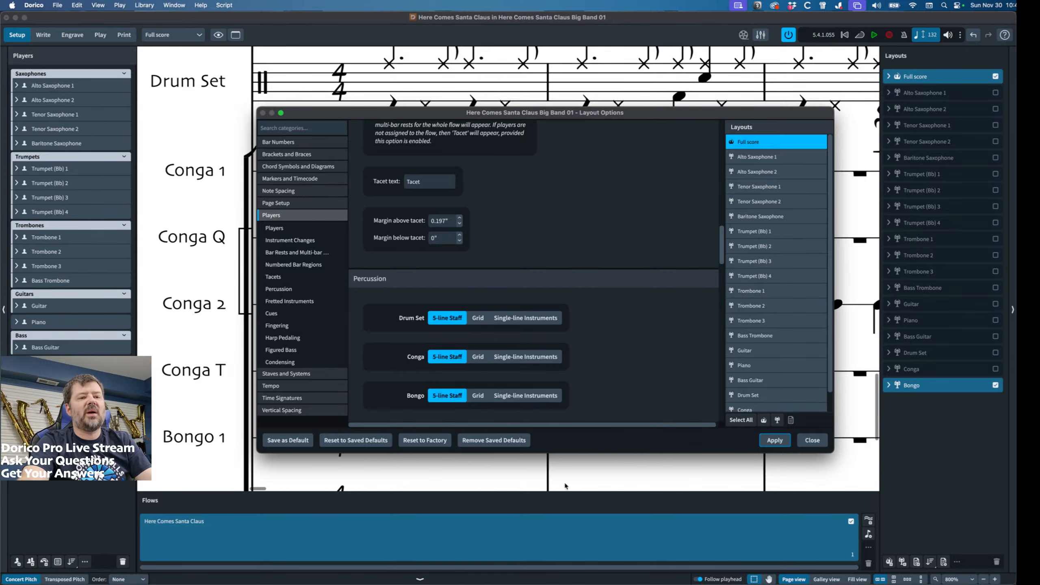
click(775, 440)
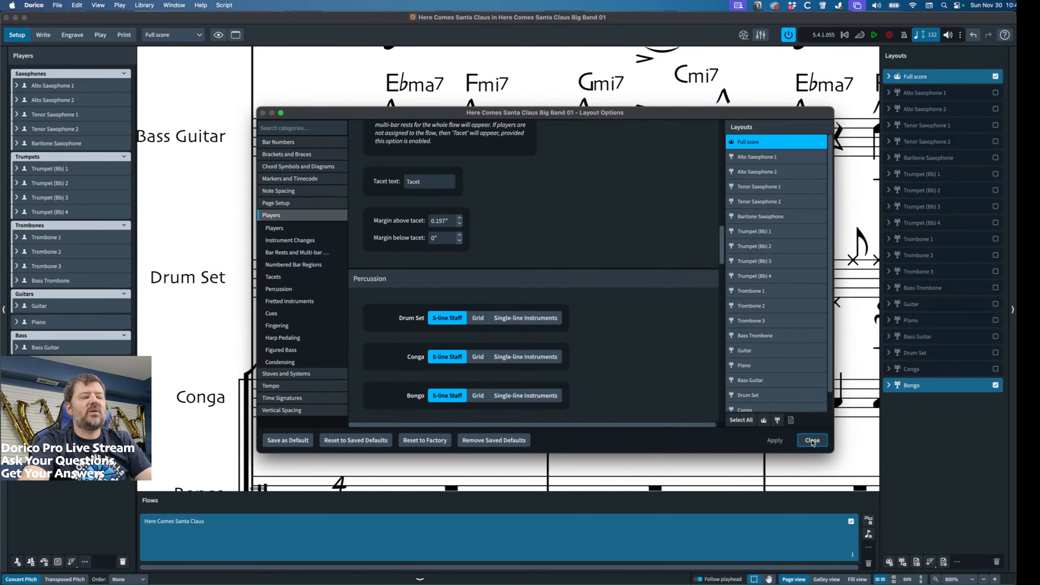
click(813, 440)
Examine the 5-line Conga and Bongo staves and compare them with the Drum Set and Bass Guitar staves above.
scroll(554, 458, down, 5)
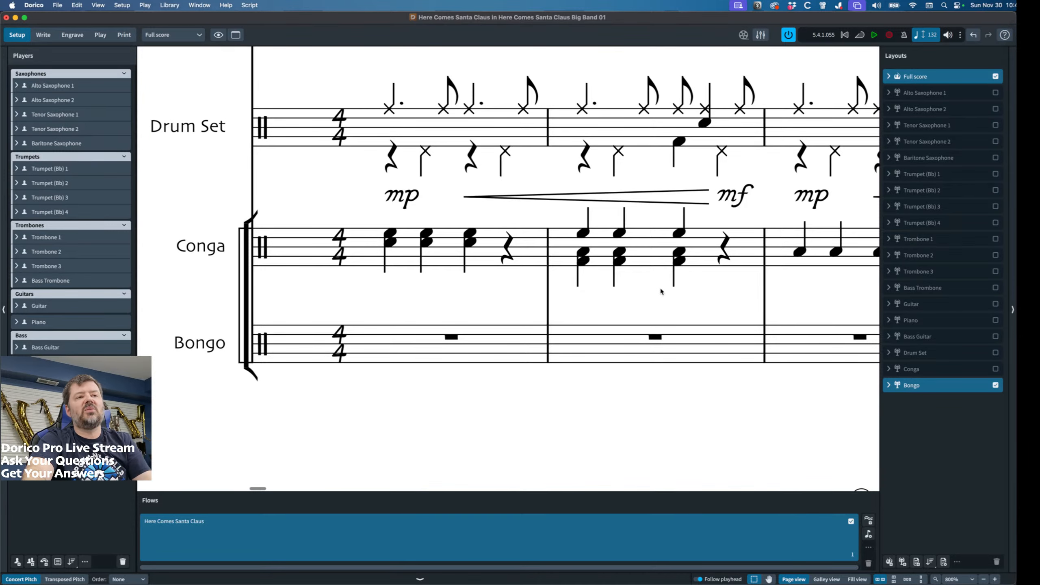
scroll(695, 283, right, 3)
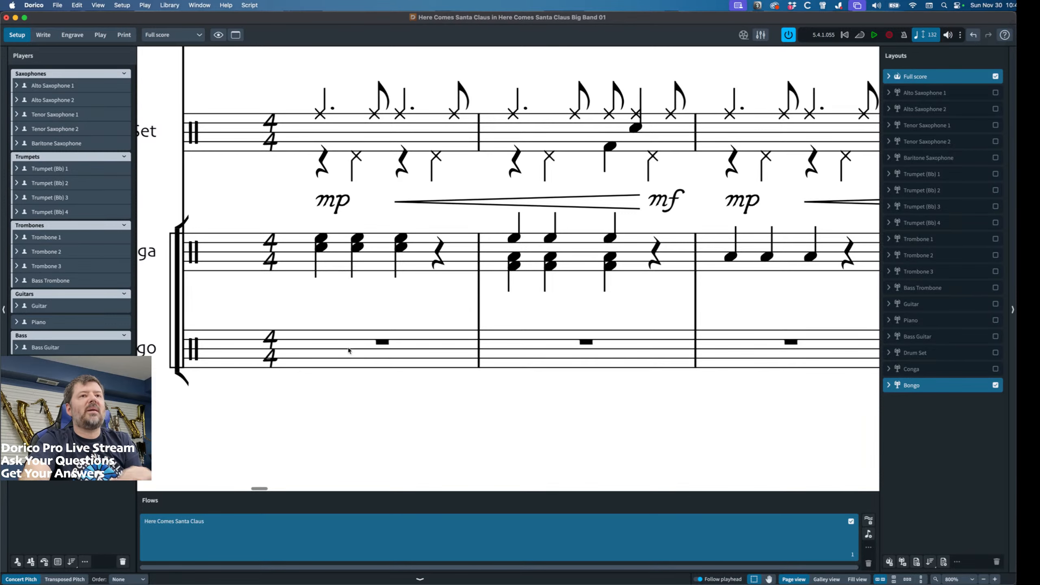
scroll(379, 344, right, 8)
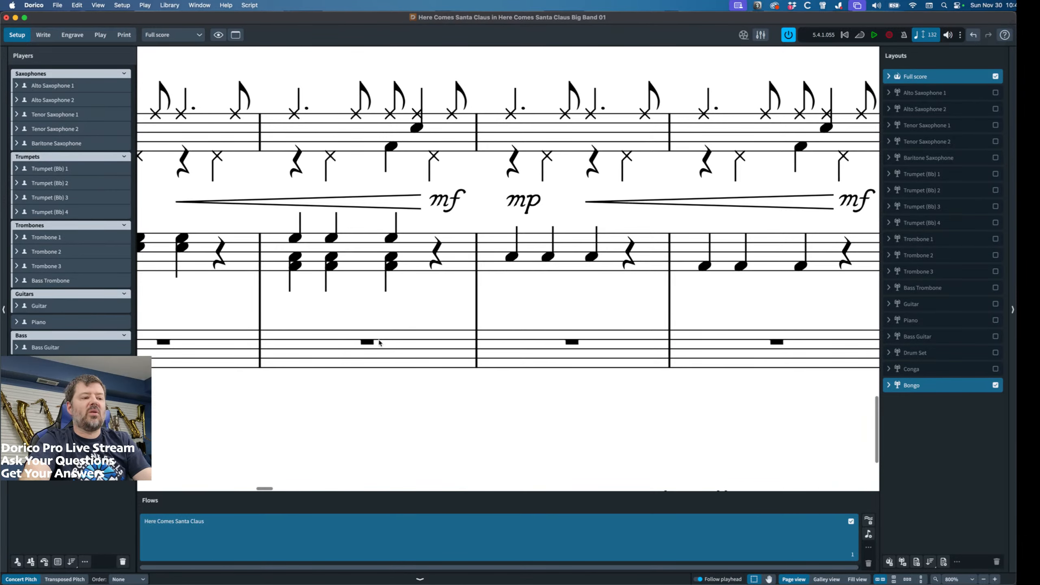
scroll(379, 344, left, 6)
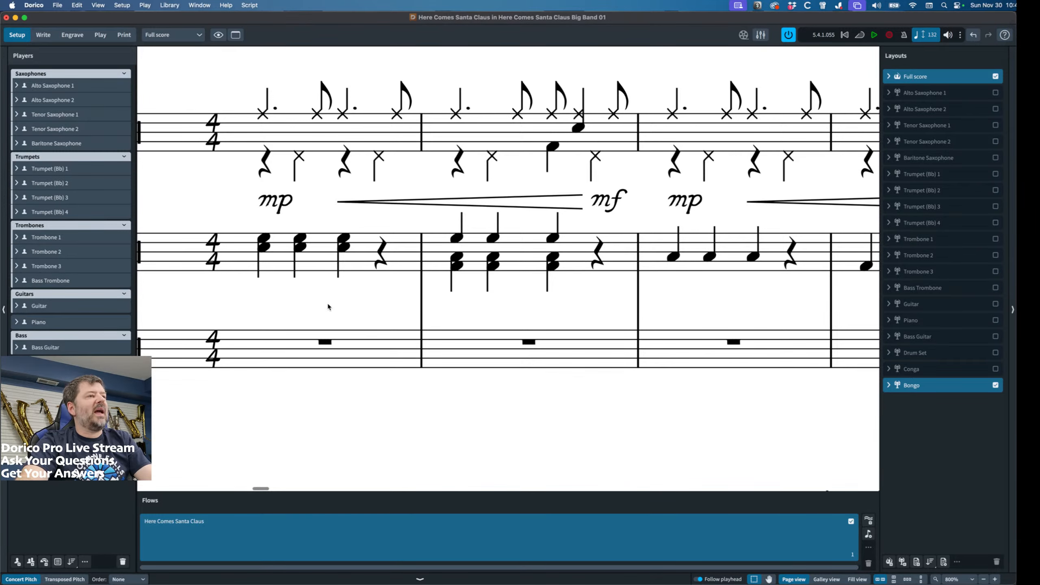
scroll(328, 307, left, 5)
scroll(328, 306, left, 3)
scroll(328, 307, up, 8)
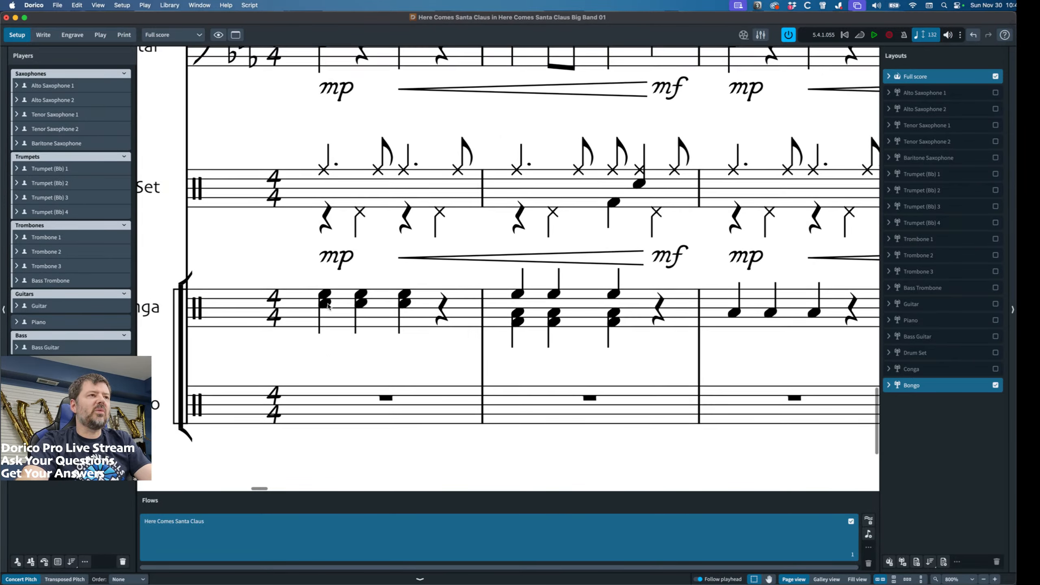
scroll(328, 306, left, 3)
scroll(328, 307, up, 4)
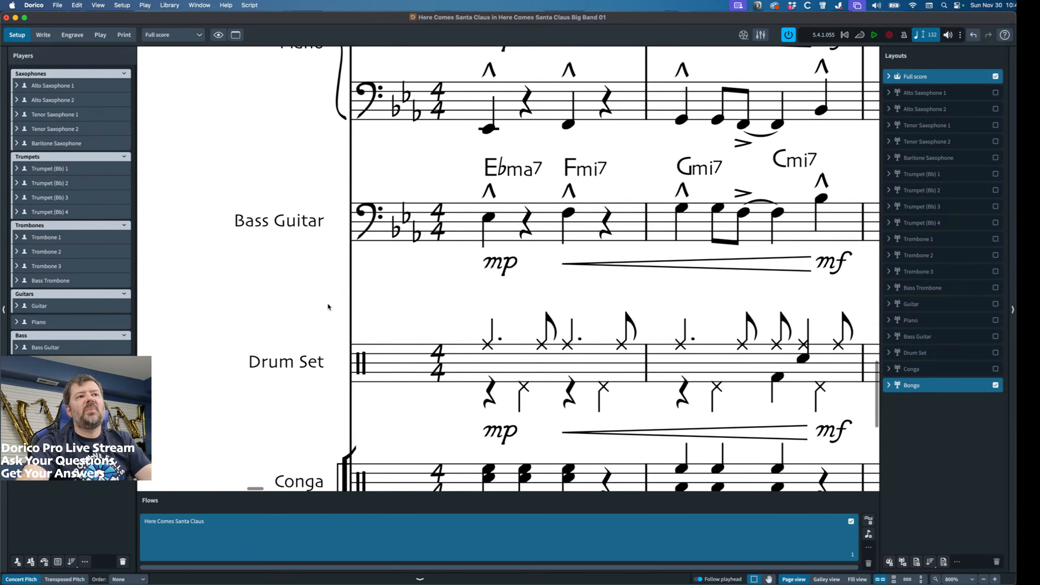
scroll(328, 306, right, 3)
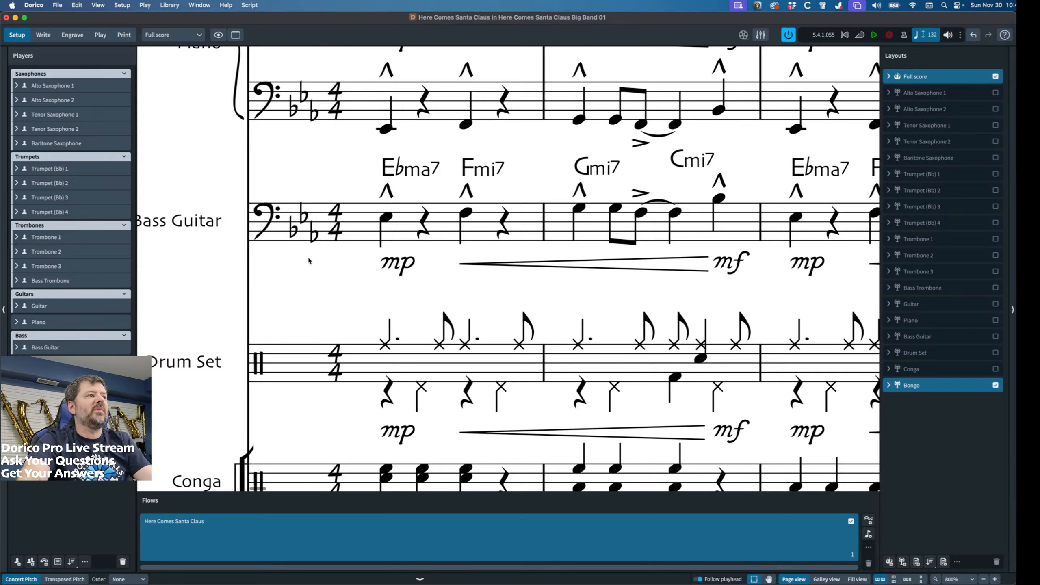
scroll(256, 195, left, 1)
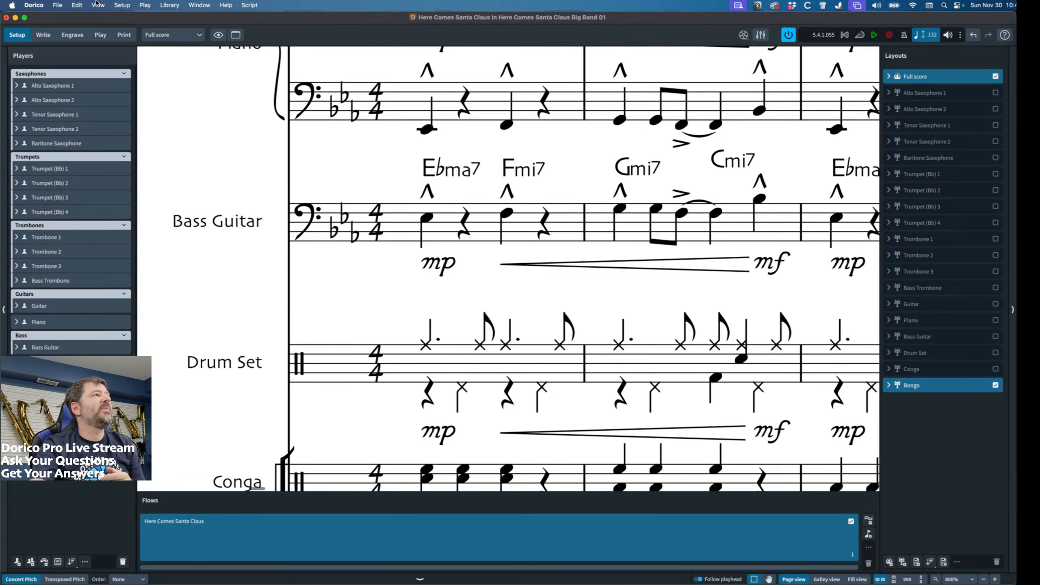
Switch to Write mode, select the Bass Guitar notes in bars 1 and 2, and play them back.
click(43, 35)
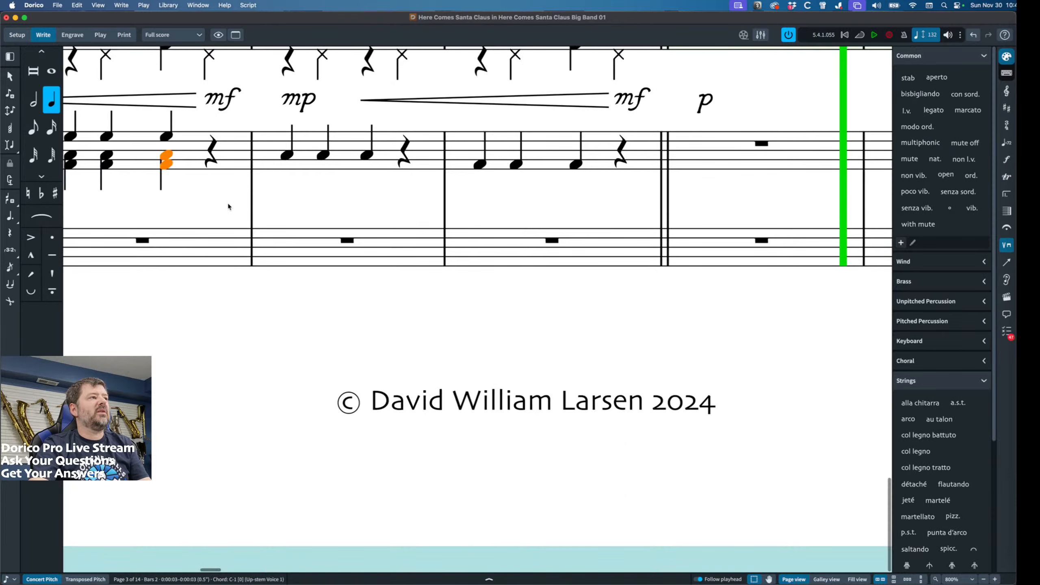
scroll(220, 200, up, 5)
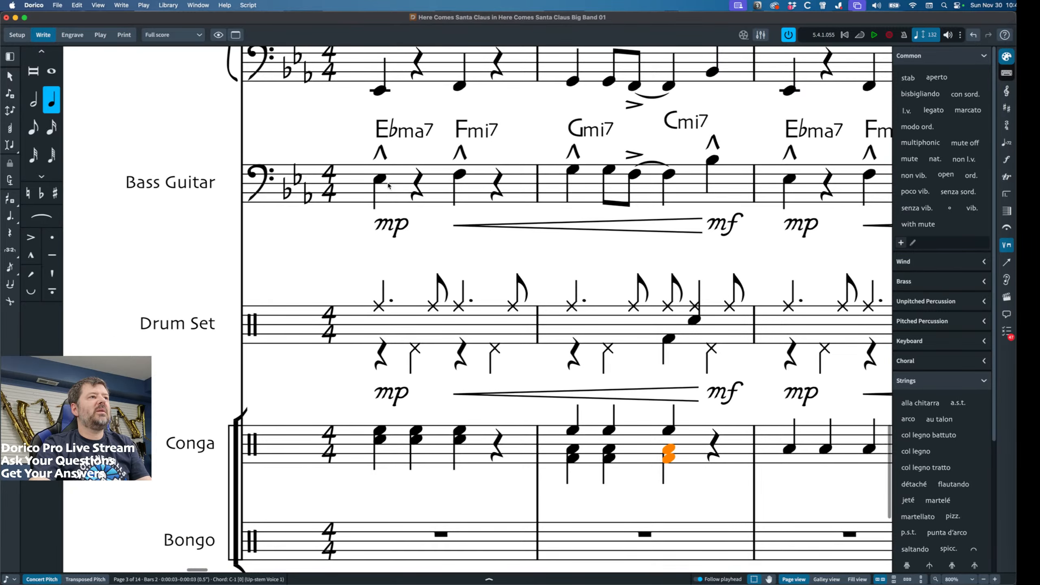
click(380, 178)
shift+click(714, 164)
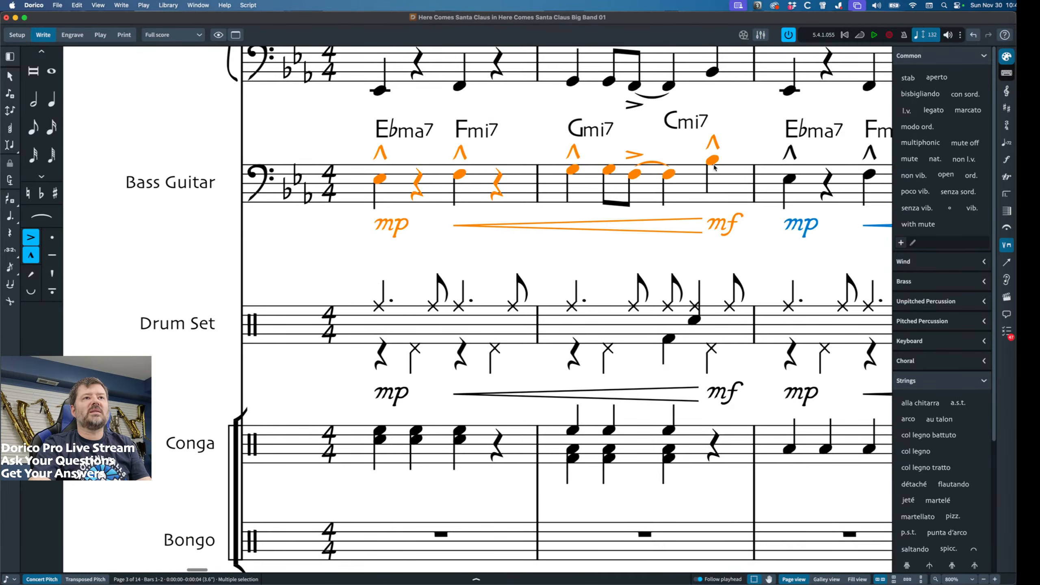
key(p)
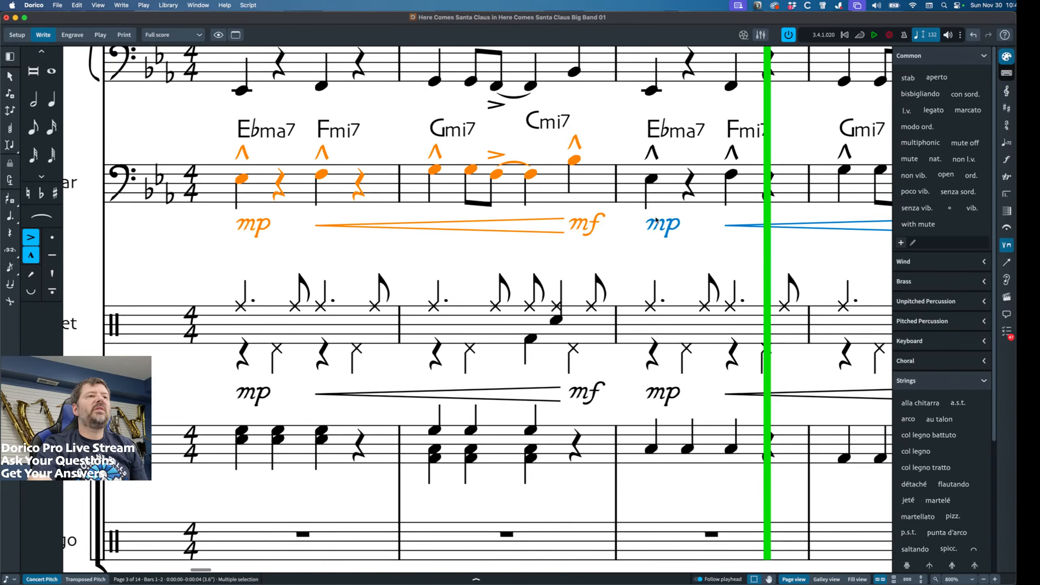
scroll(645, 223, left, 5)
scroll(644, 223, up, 2)
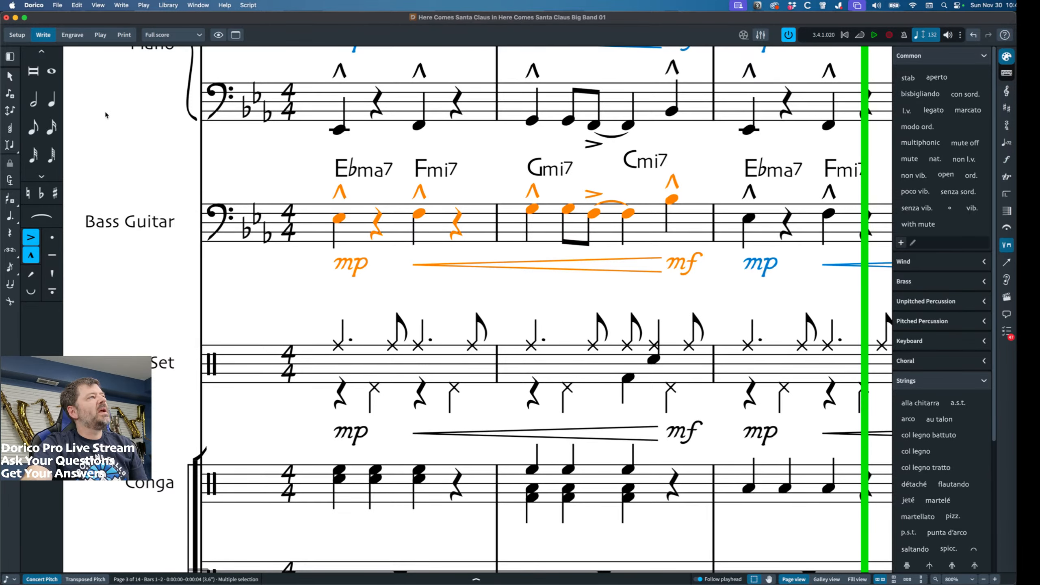
Switch to Setup mode and open the instrument definition of the Bass Guitar player's instrument.
click(18, 36)
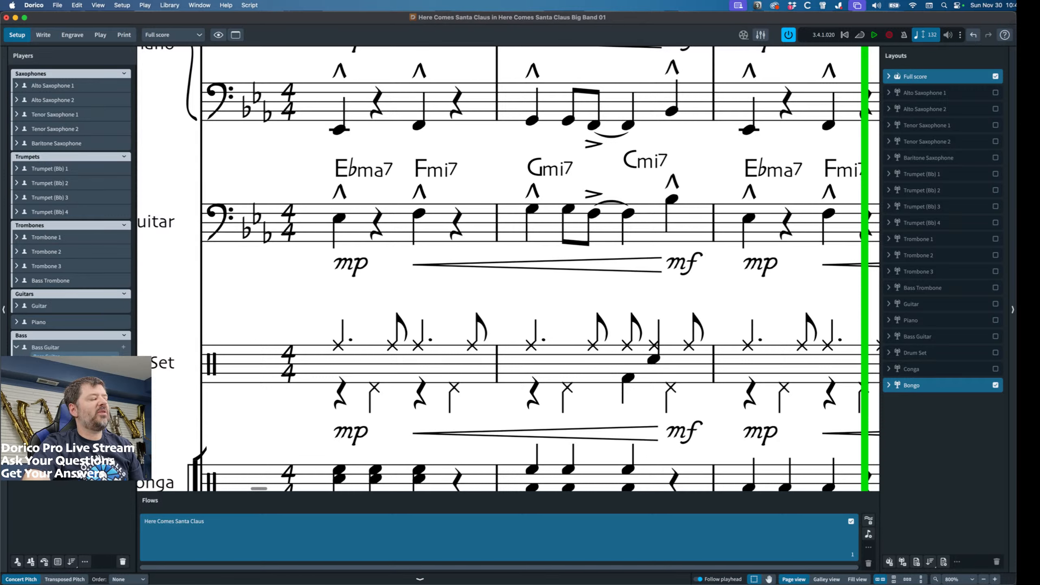
click(115, 357)
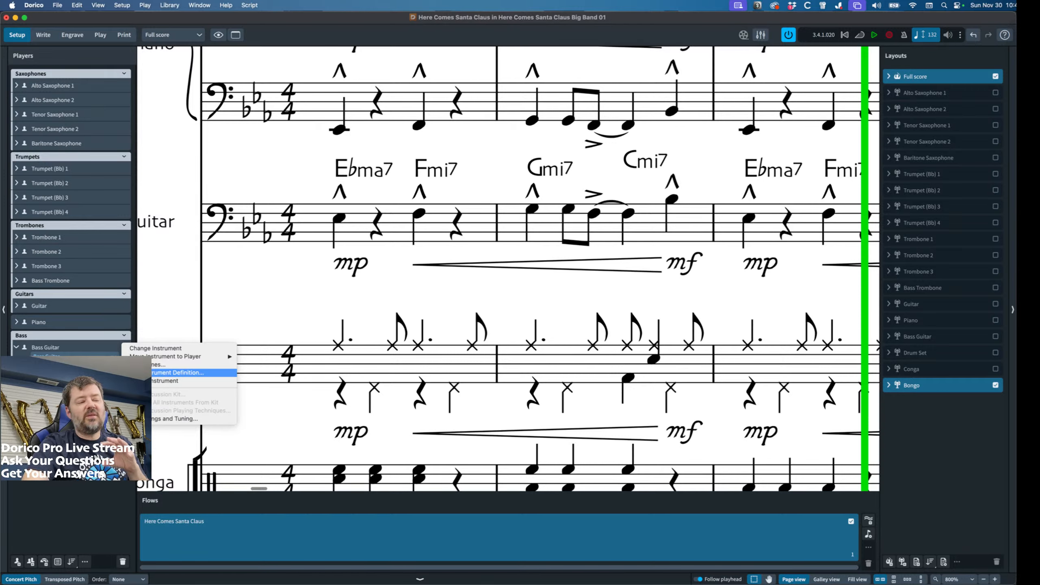
mouse_move(152, 359)
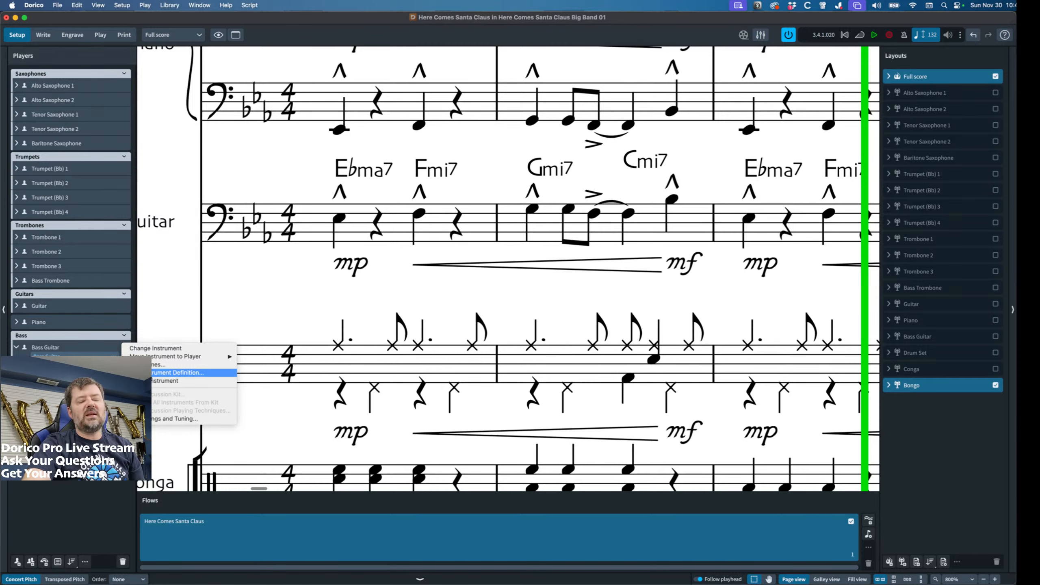
click(147, 373)
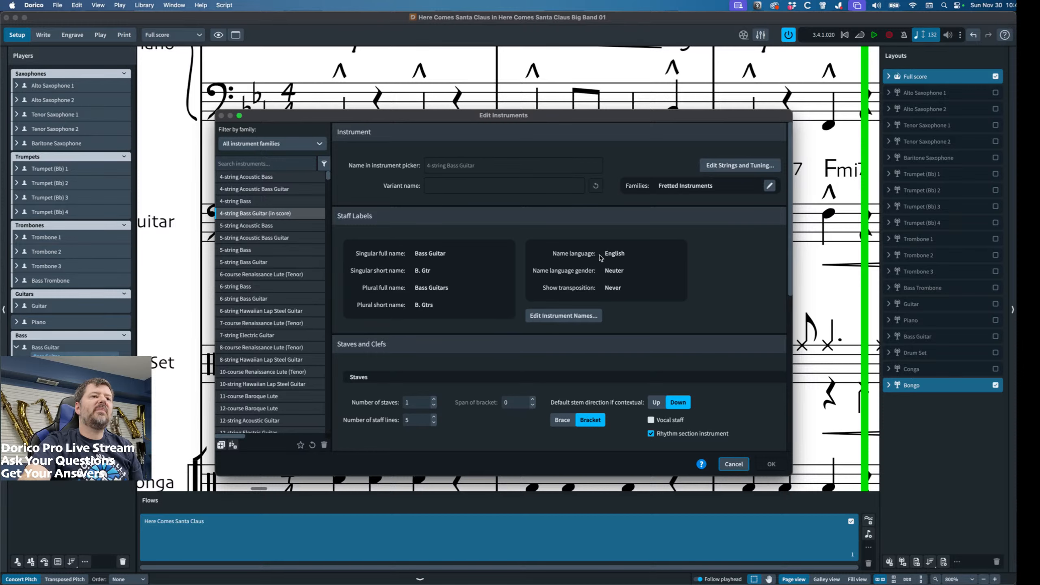
Examine the list of available instruments and the Bass Guitar's staff, clef, transposition and range settings.
scroll(548, 269, down, 5)
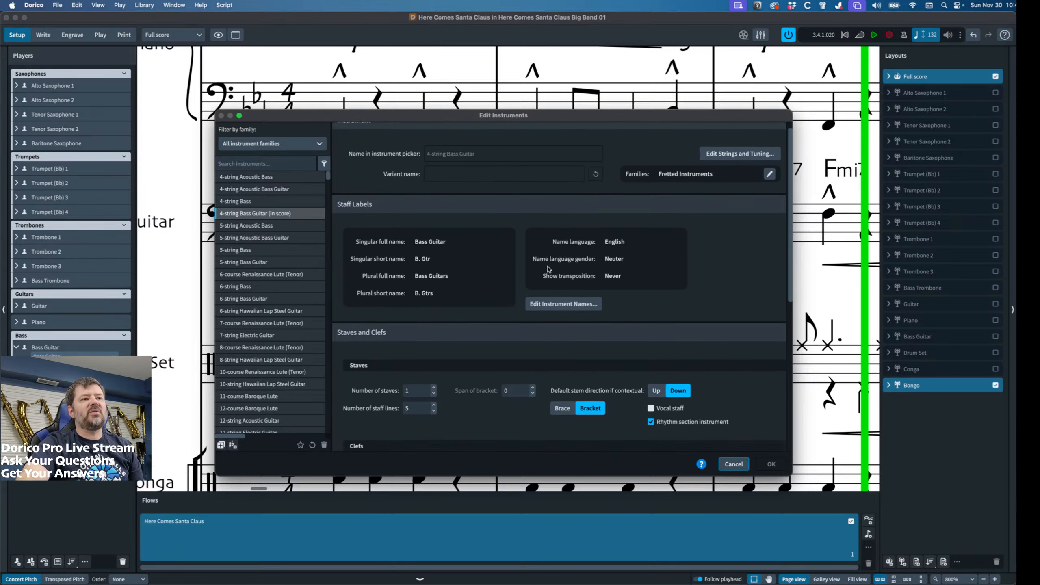
scroll(548, 269, up, 5)
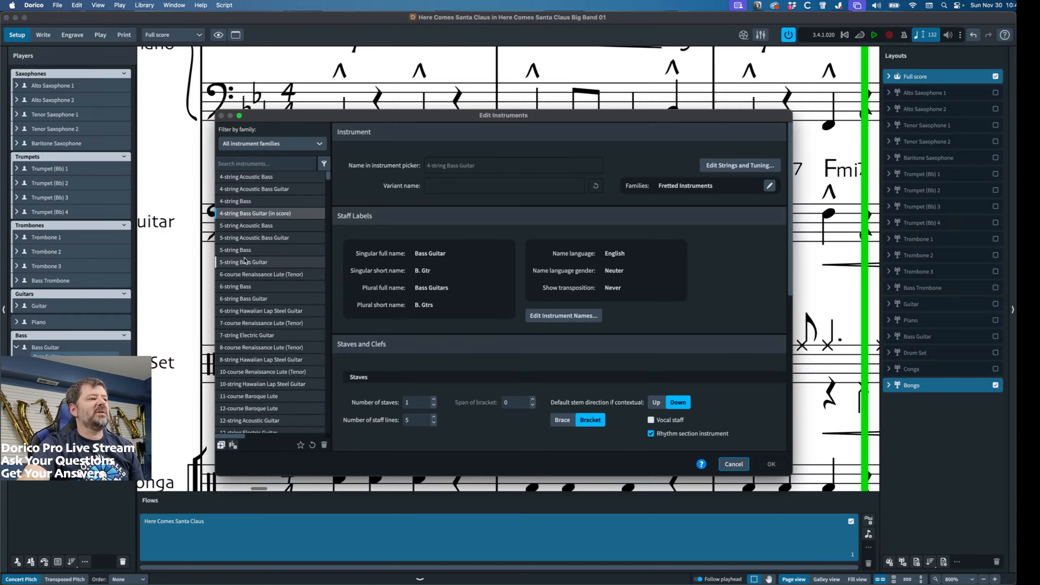
scroll(249, 312, down, 10)
scroll(249, 312, down, 20)
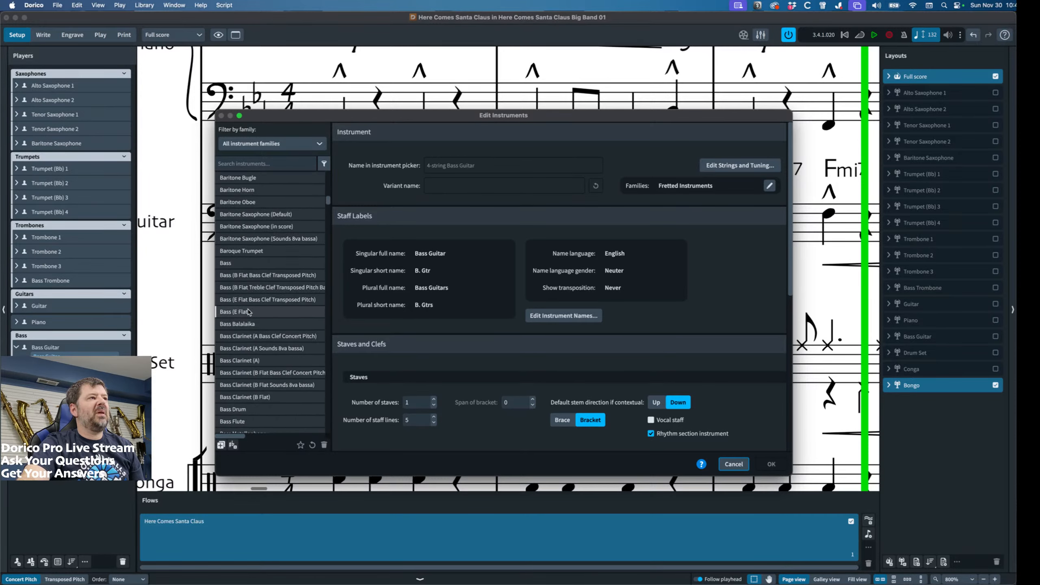
scroll(249, 312, down, 20)
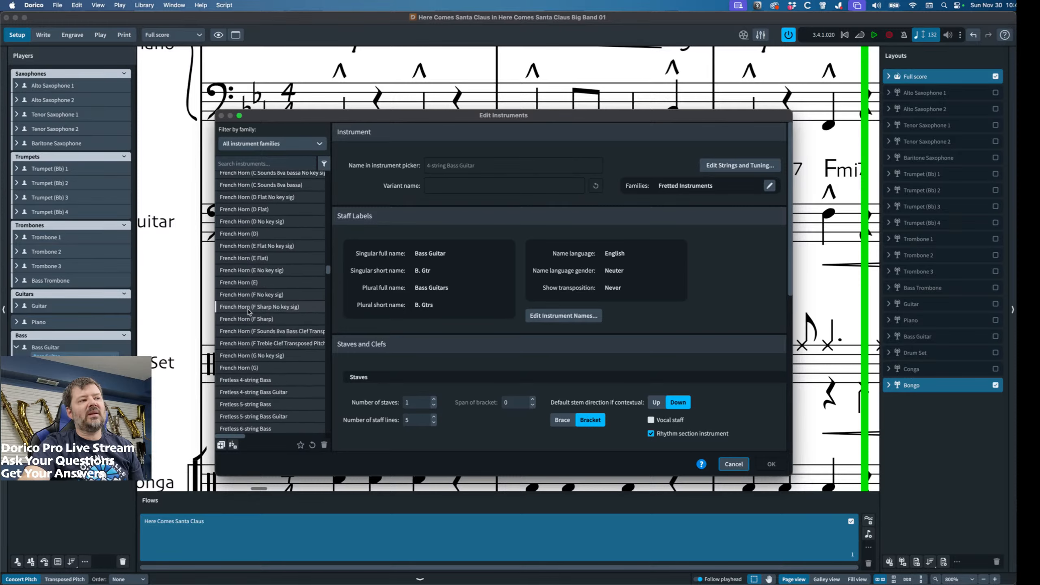
scroll(249, 312, down, 20)
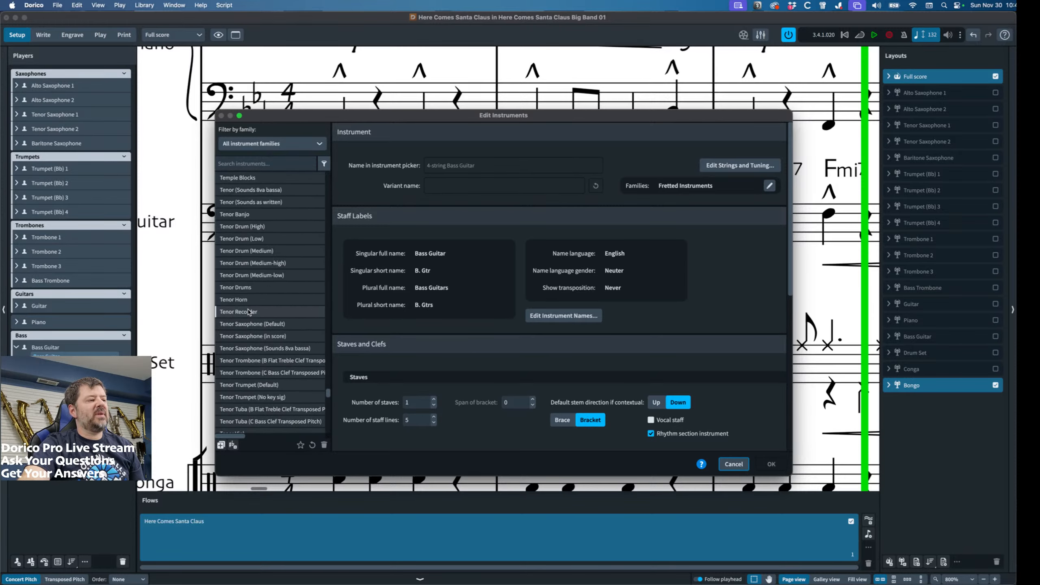
scroll(249, 312, up, 20)
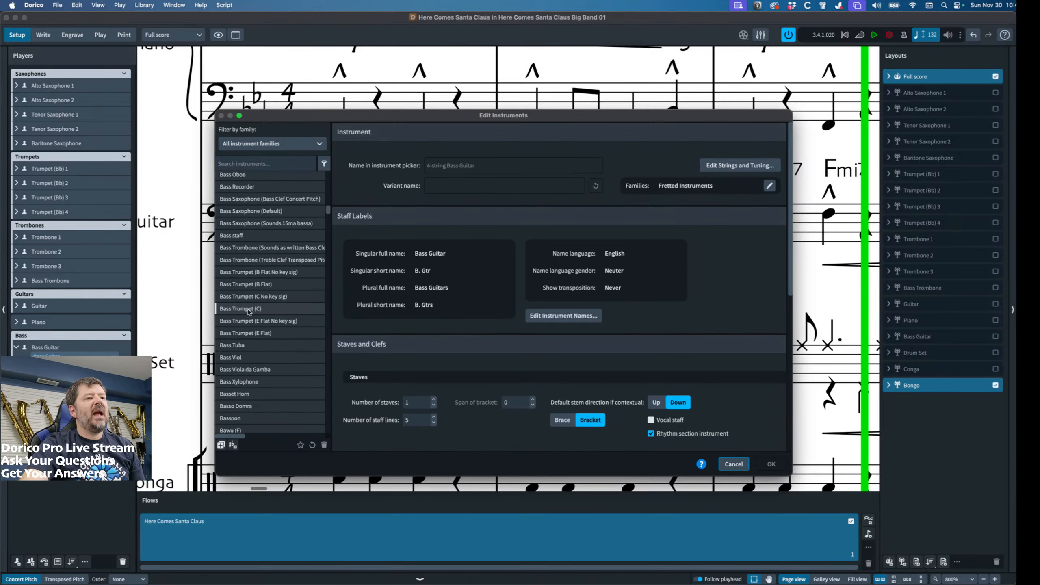
scroll(643, 333, down, 3)
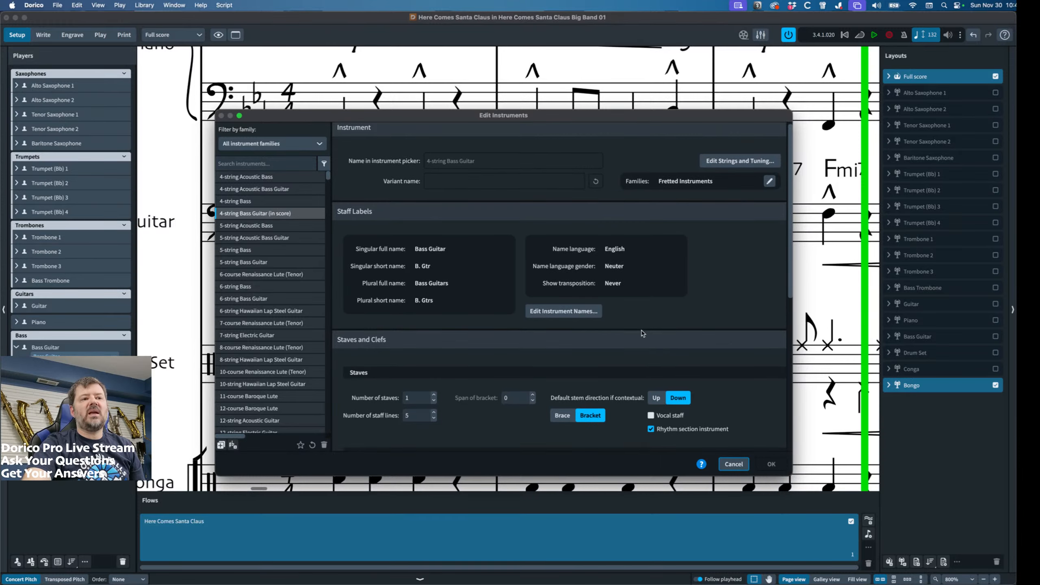
scroll(635, 330, up, 4)
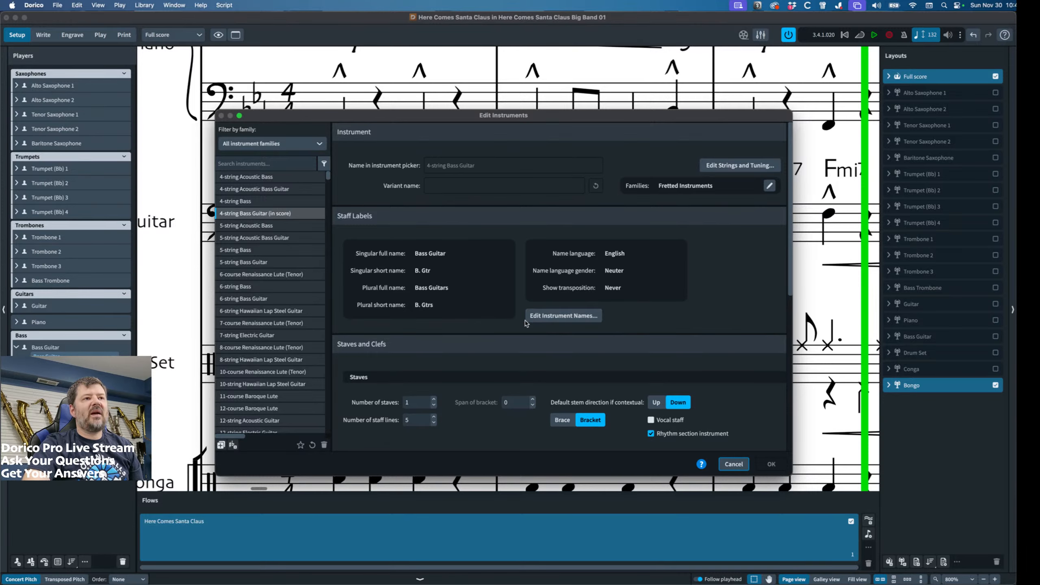
scroll(495, 317, down, 2)
scroll(495, 316, down, 8)
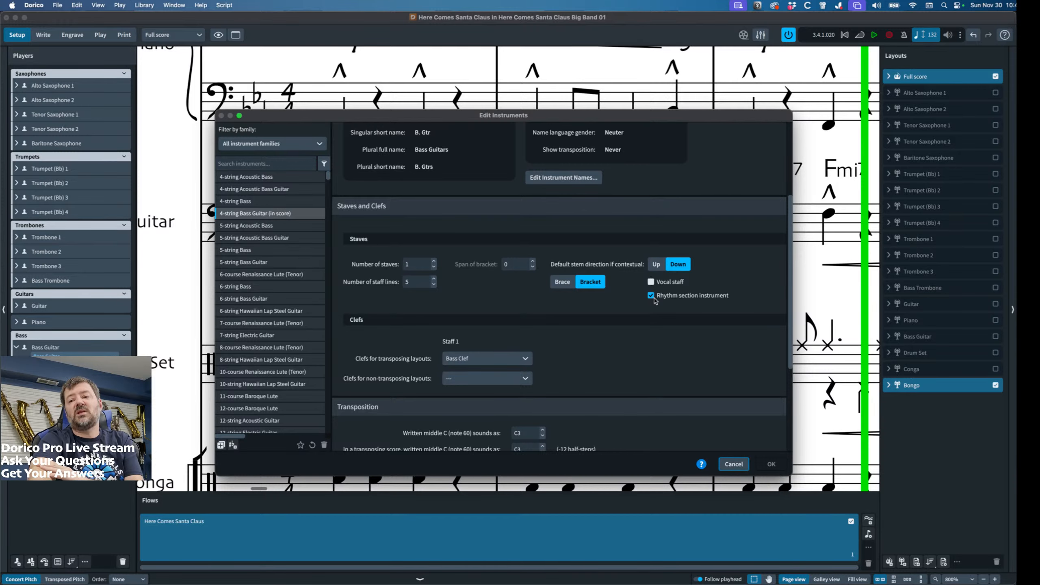
scroll(614, 315, down, 5)
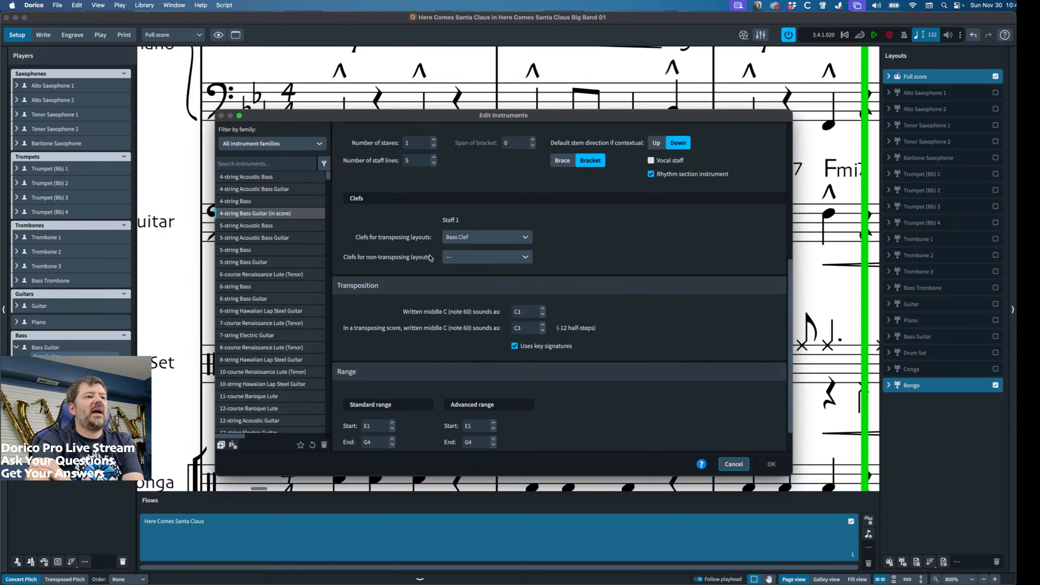
scroll(421, 313, down, 2)
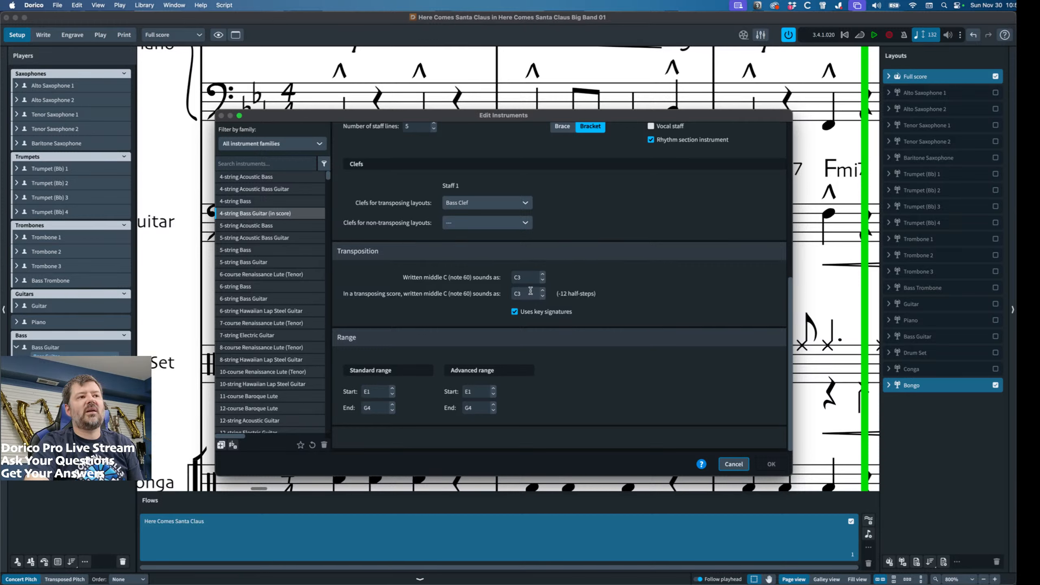
Set the Bass Guitar's sounding pitch for written middle C to C4, both generally and in a transposing score, and apply it.
click(543, 275)
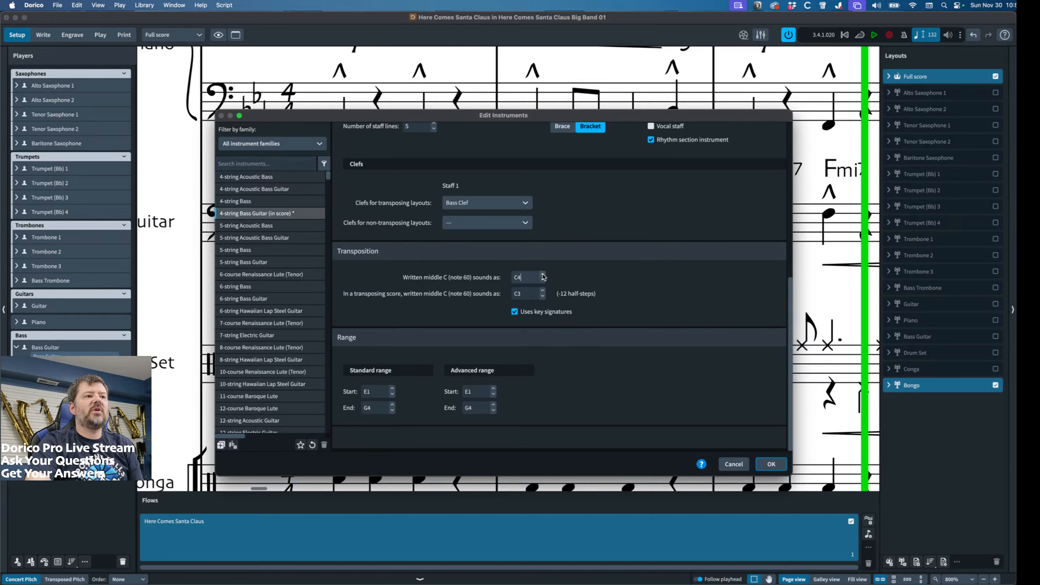
click(542, 291)
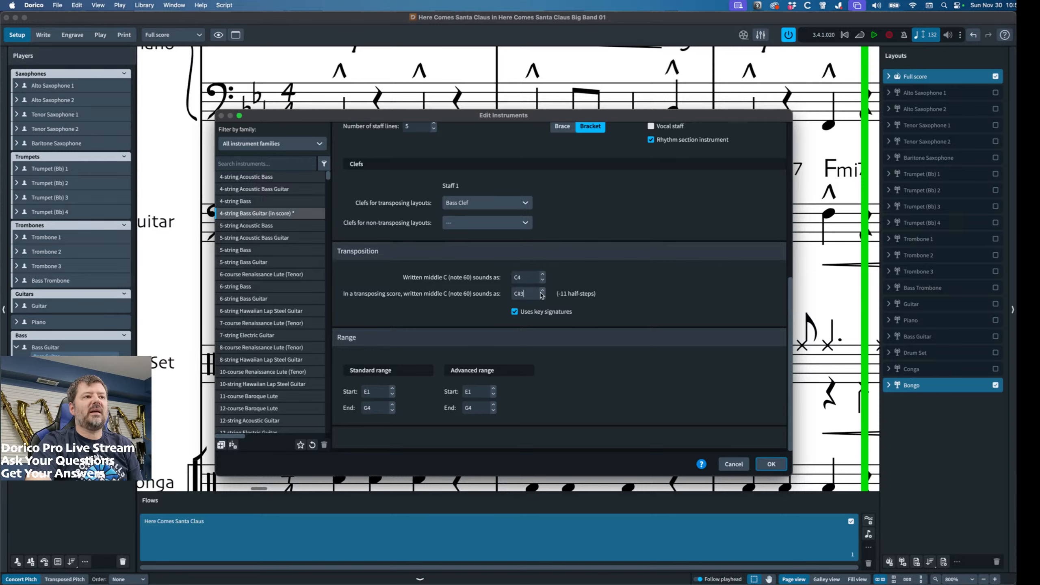
click(543, 291)
click(543, 291)
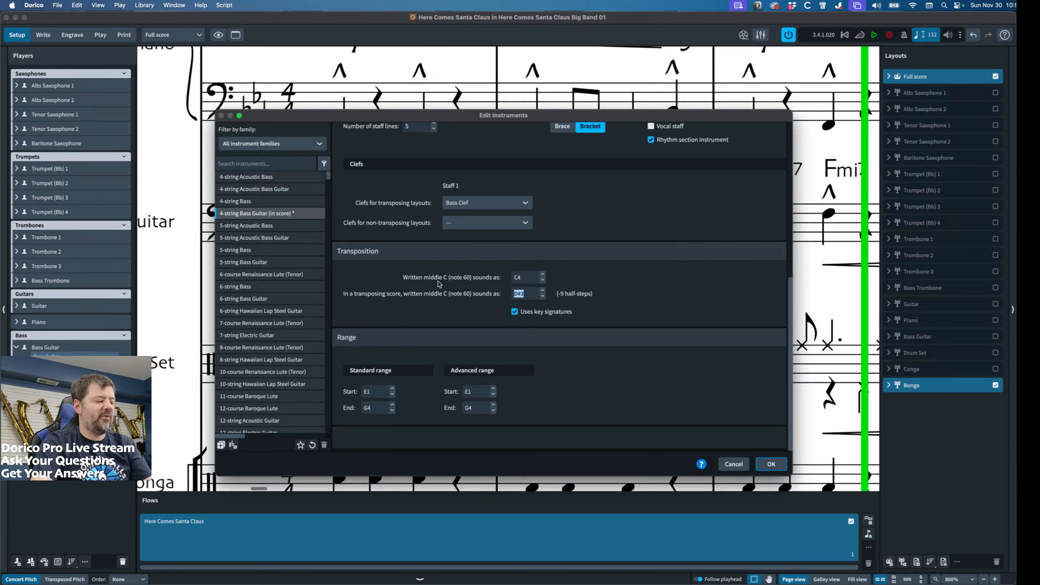
text(E)
key(Return)
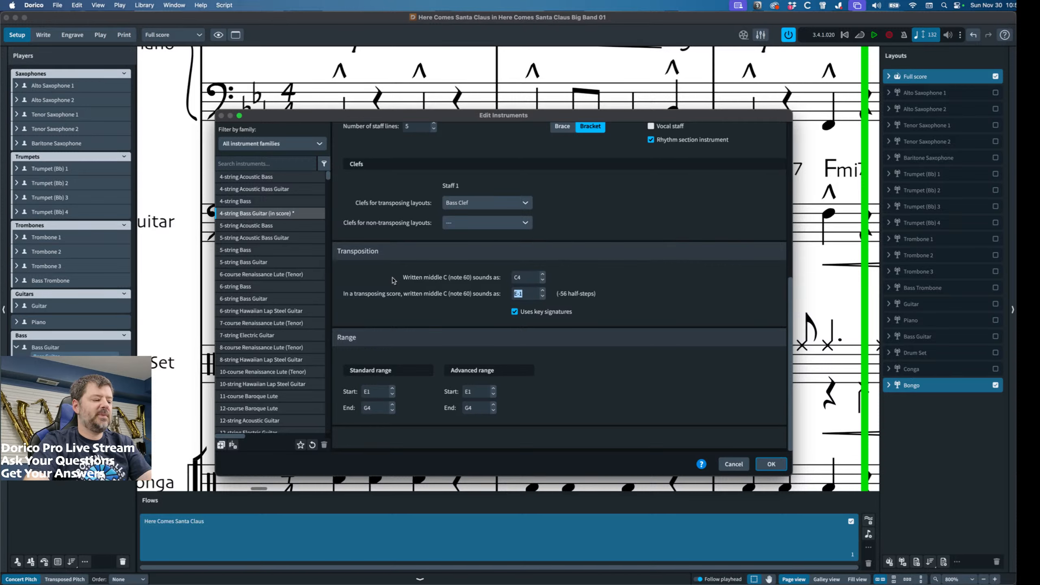
text(C4)
key(Tab)
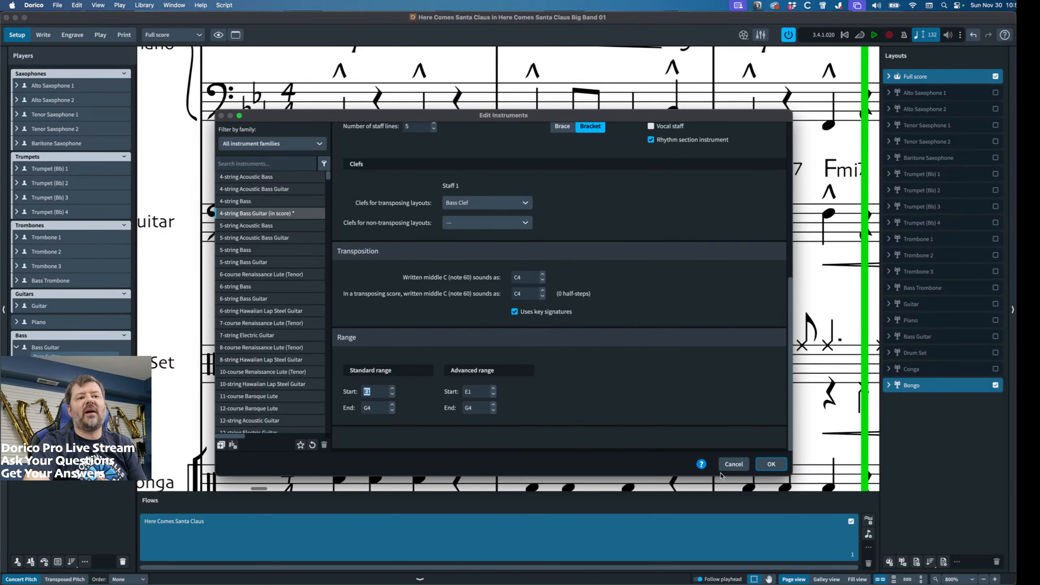
click(771, 464)
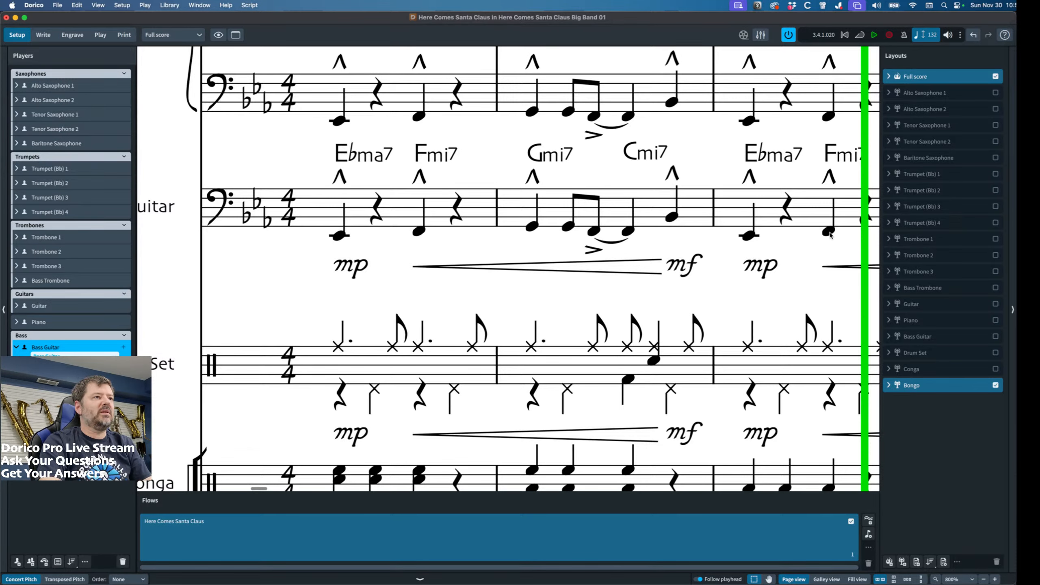
In Write mode, select the Bass Guitar passage in bars 1 to 3 and raise it one octave.
click(43, 34)
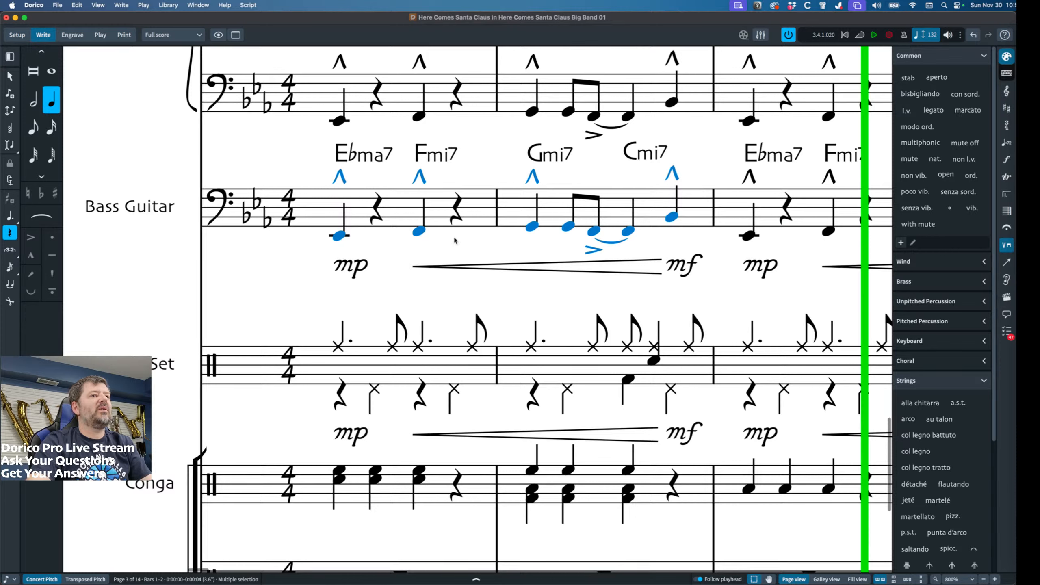
click(829, 232)
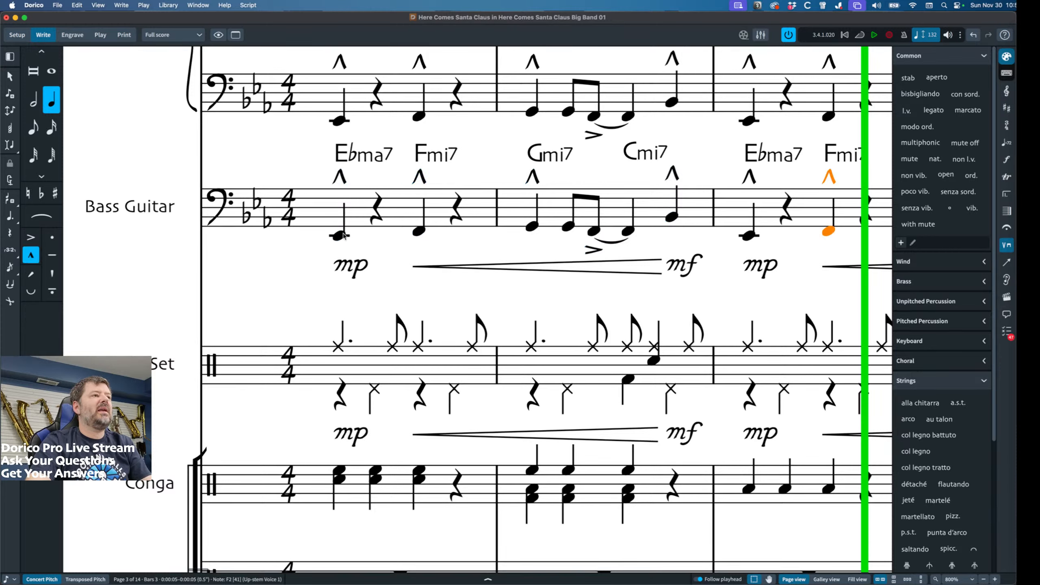
shift+click(345, 236)
key(super+alt+Up)
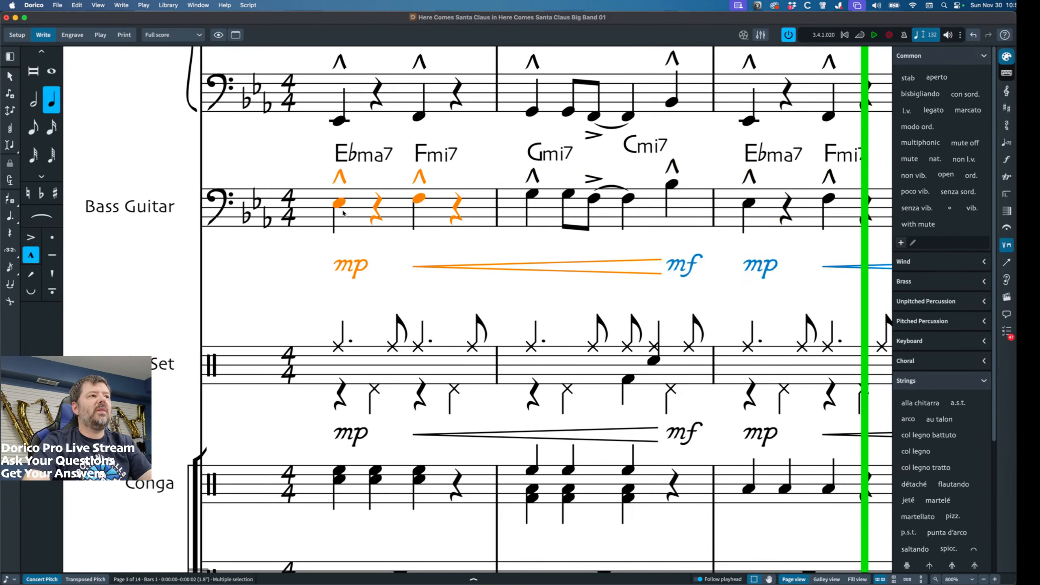
Play back the selected Bass Guitar passage in bars 1 to 3, stop playback and lower the passage one octave.
shift+click(831, 201)
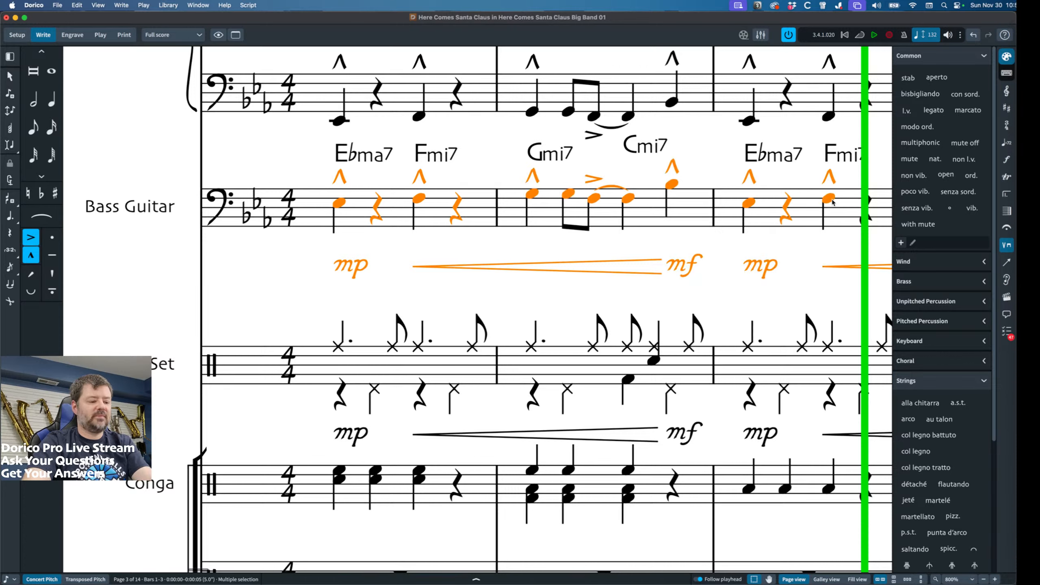
key(space)
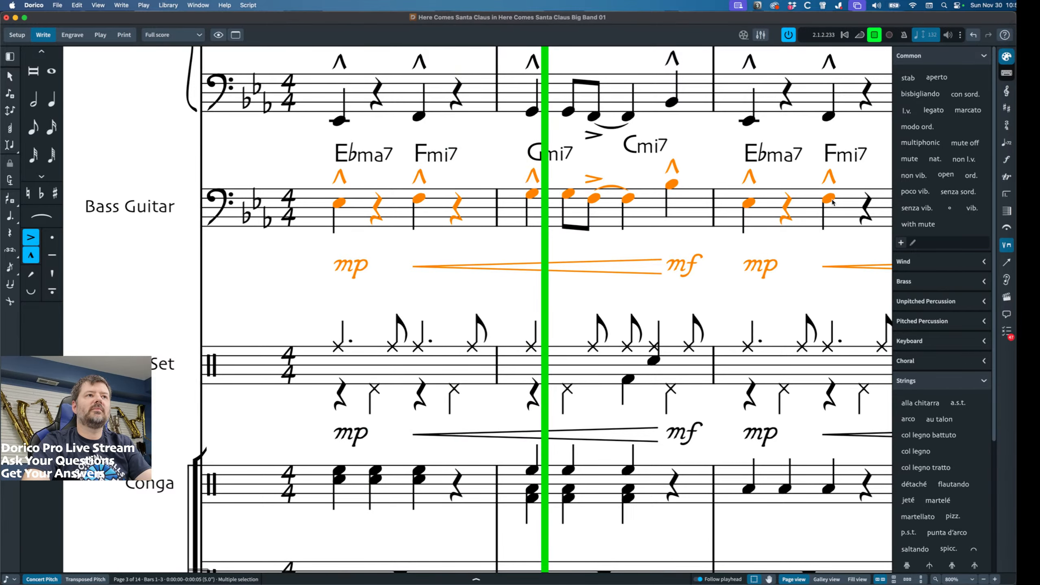
click(874, 36)
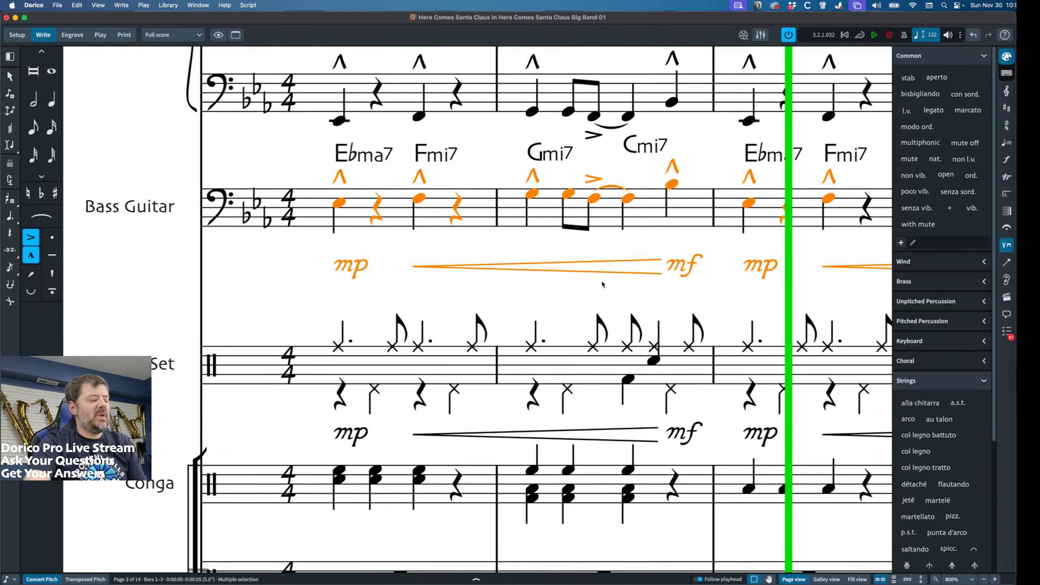
key(super+alt+Down)
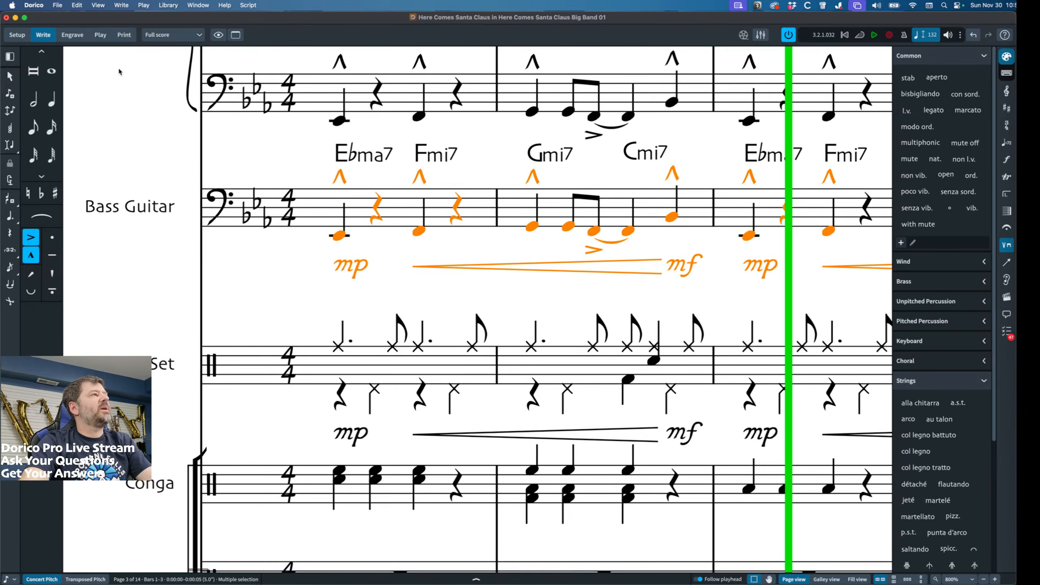
In the Bass Guitar's instrument definition, set the sounding pitch for written middle C to C3.
click(17, 34)
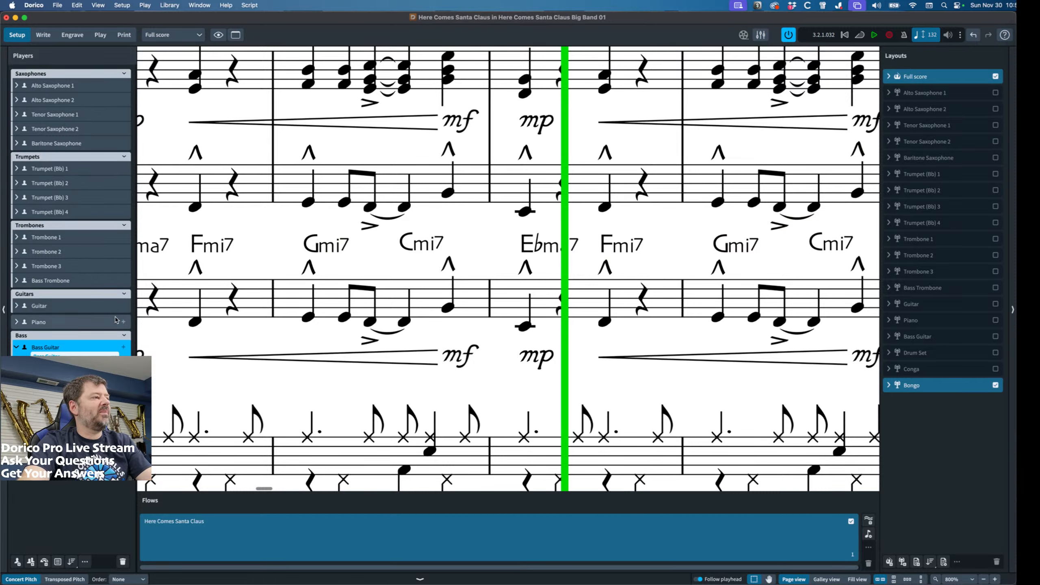
click(123, 348)
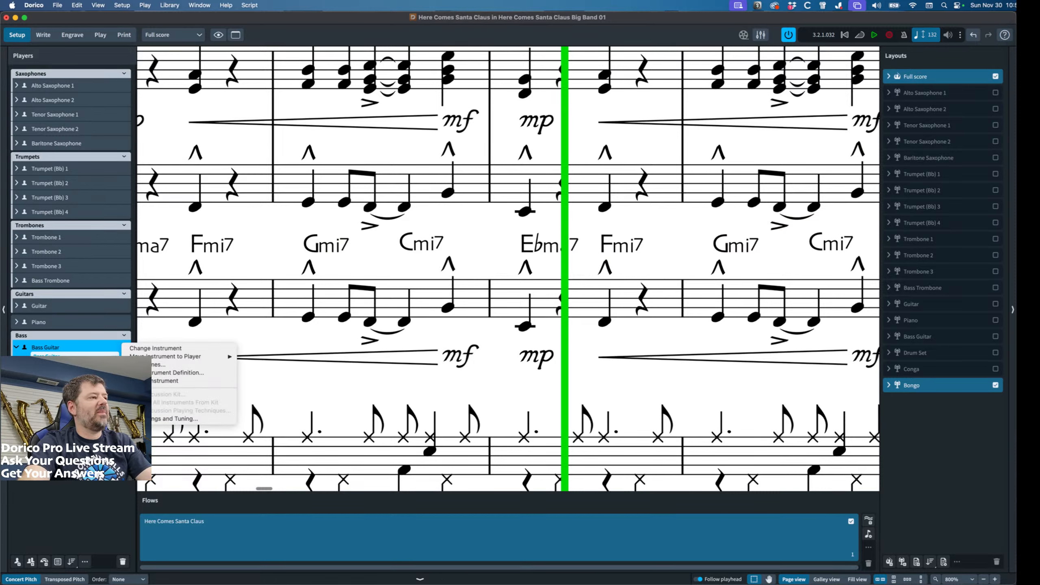
click(164, 373)
scroll(528, 276, down, 7)
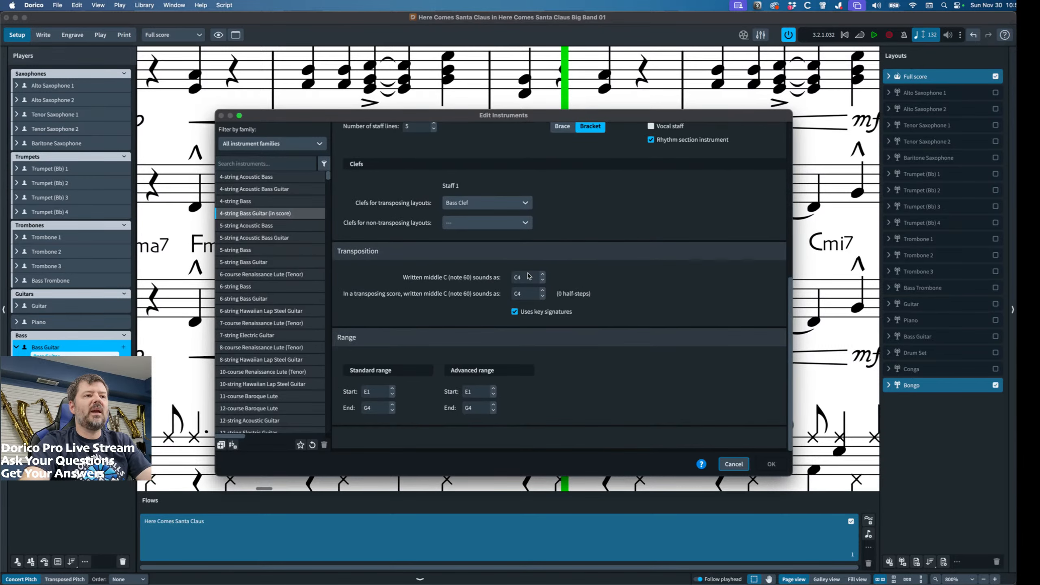
click(543, 281)
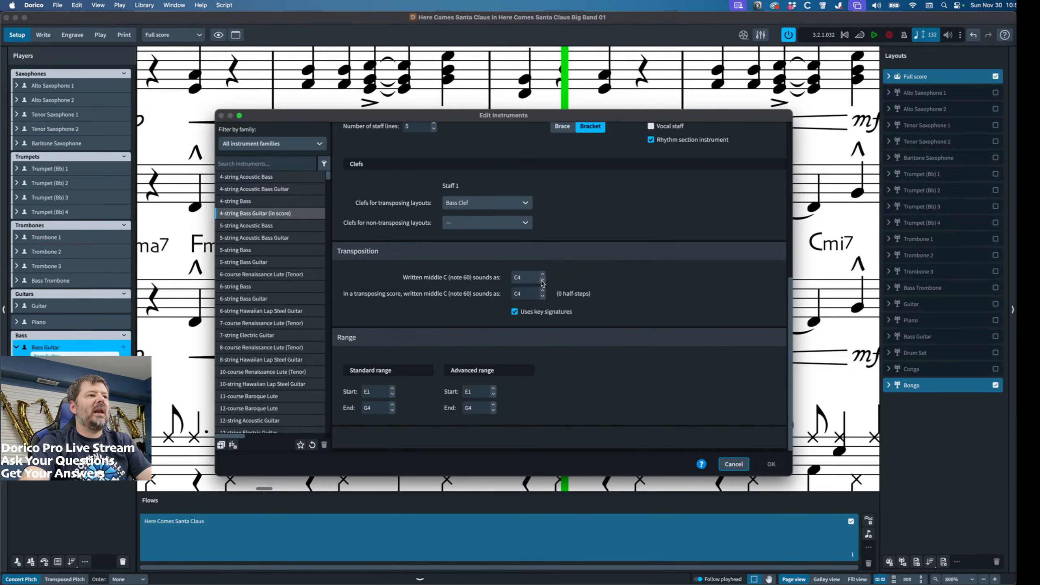
click(542, 274)
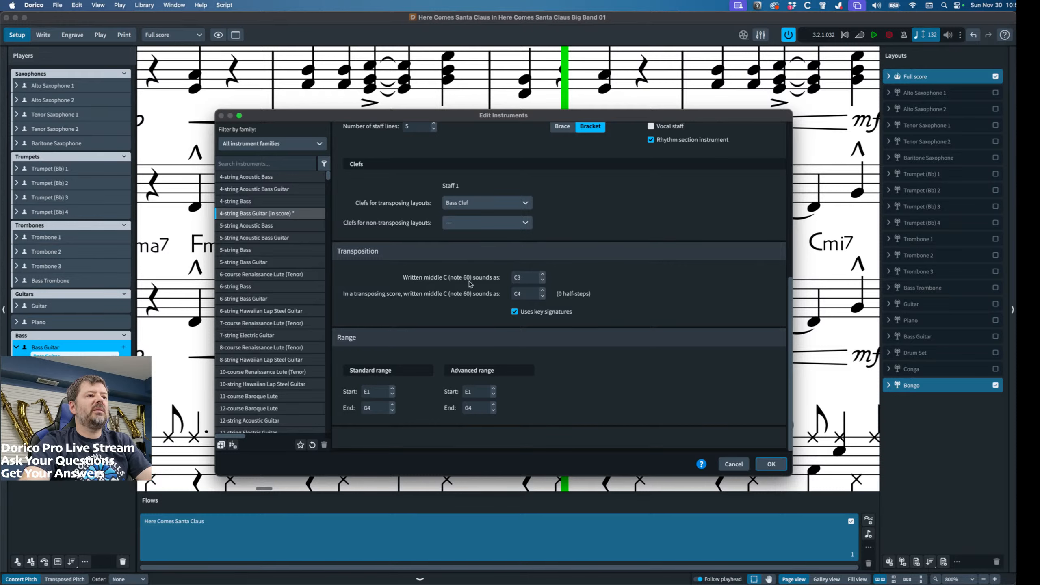
Set the sounding pitch for written middle C in a transposing score to C3 and apply the instrument definition.
double_click(532, 296)
text(C)
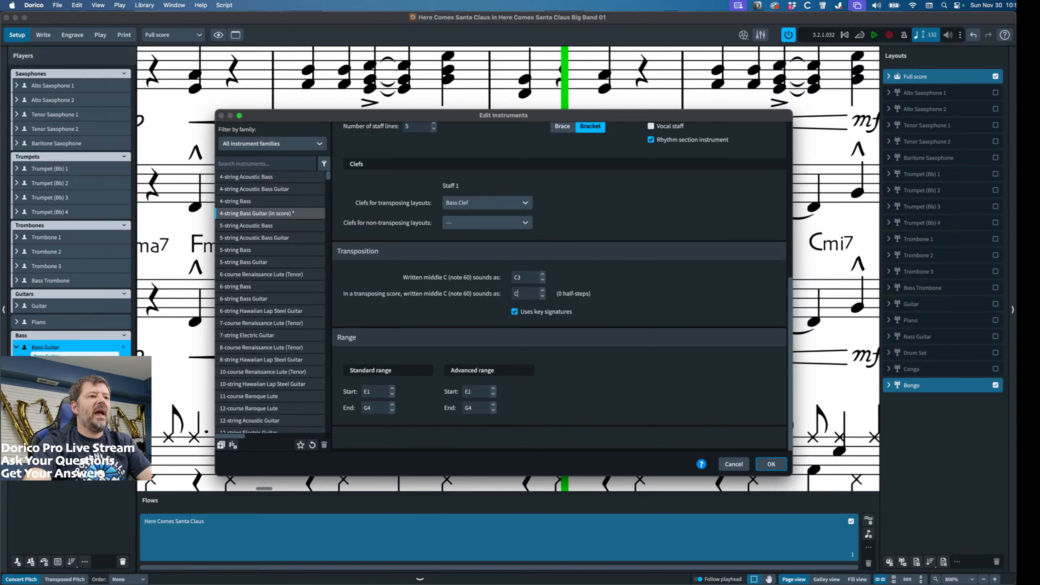
text(3)
key(Return)
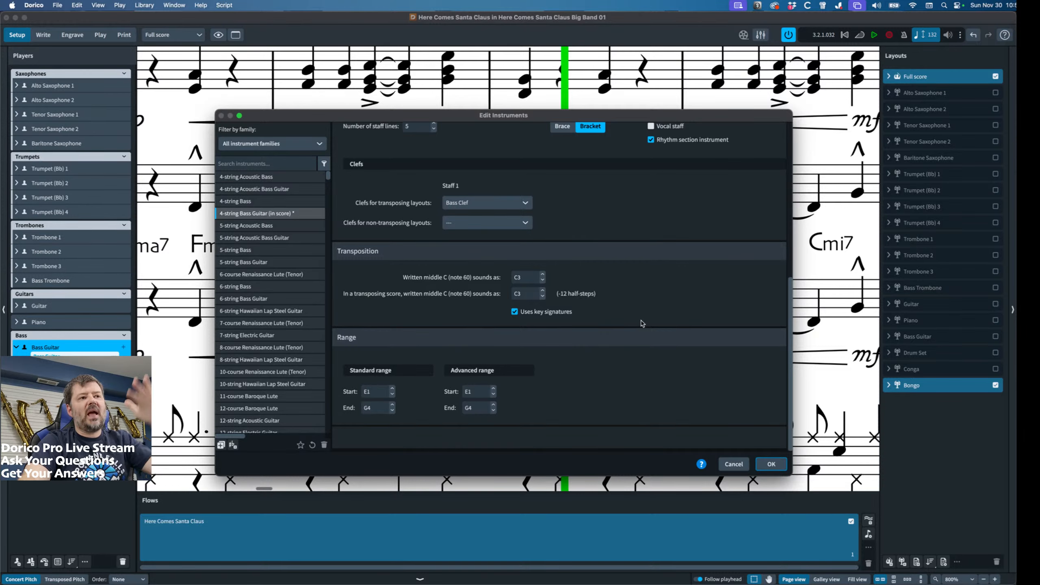
click(769, 465)
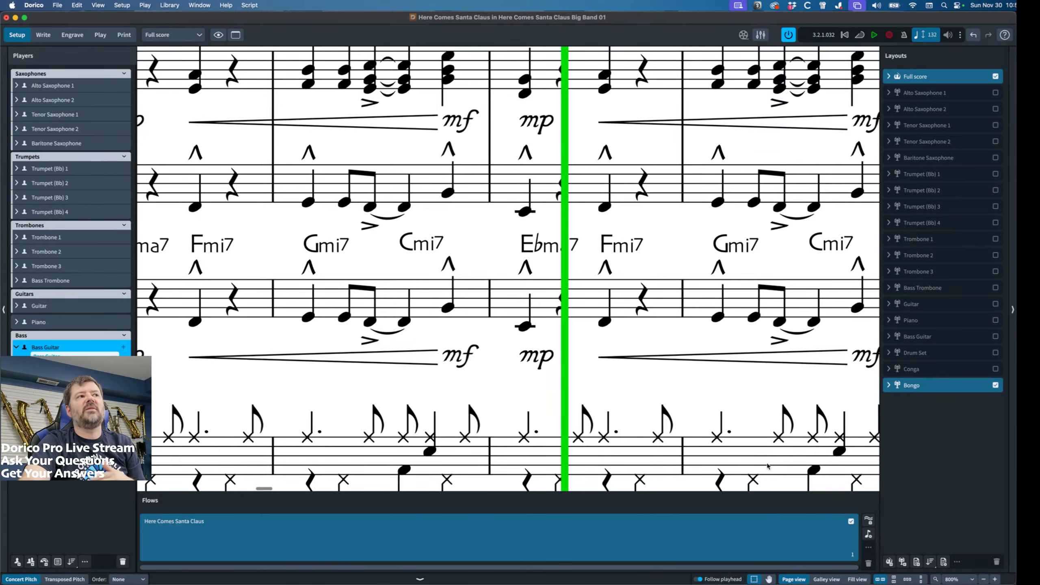
In Write mode, select the Bass Guitar passage from bar 1 to the first note of bar 3 and play it back.
scroll(558, 384, left, 15)
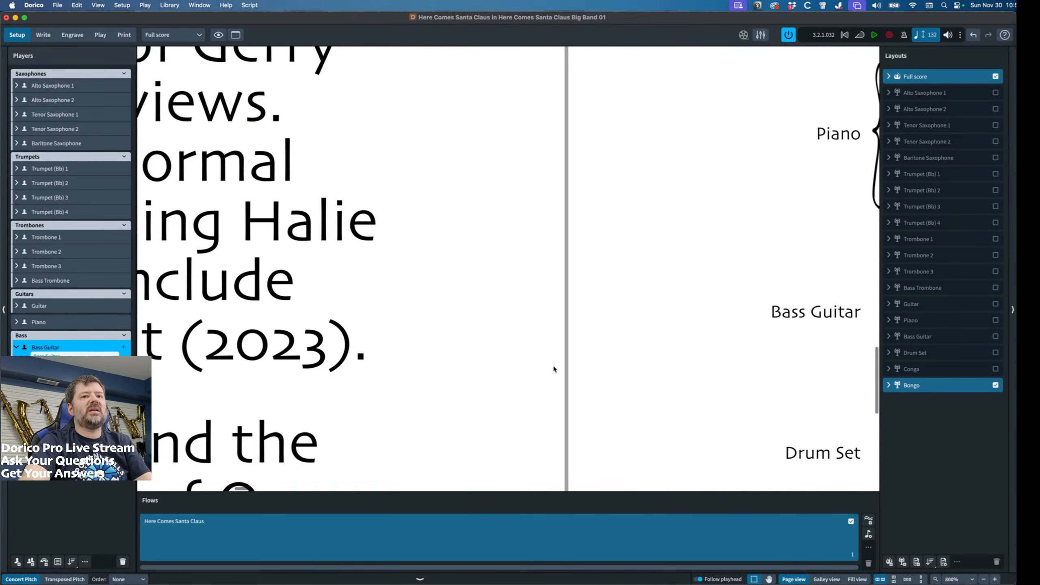
scroll(554, 369, right, 15)
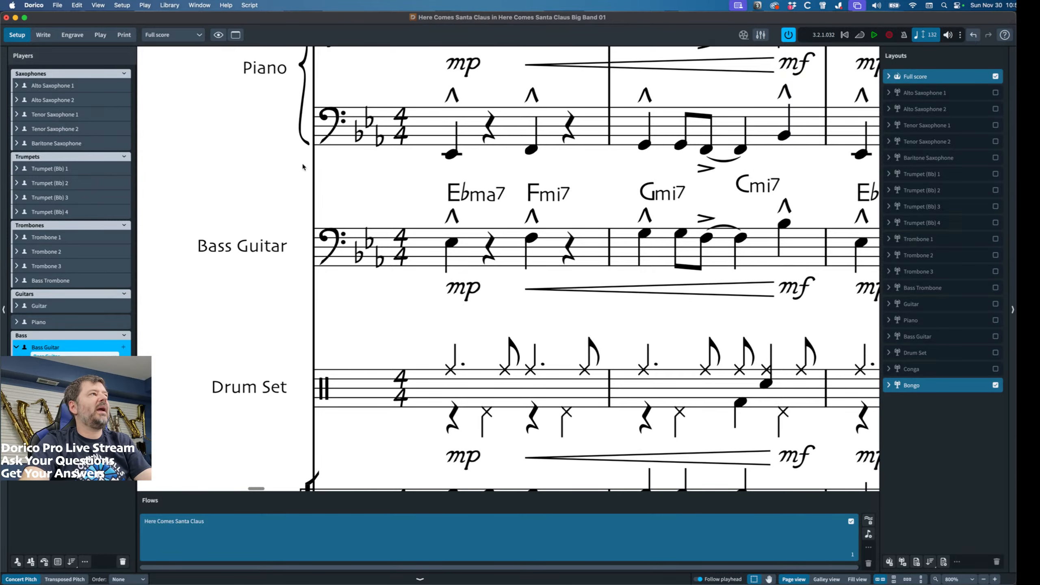
click(43, 35)
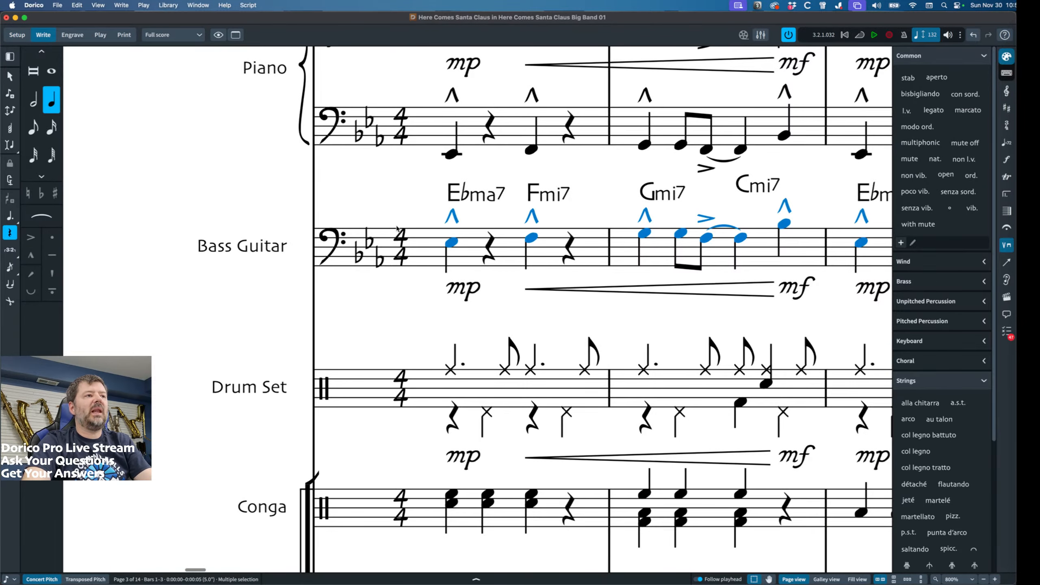
click(452, 243)
scroll(720, 253, right, 3)
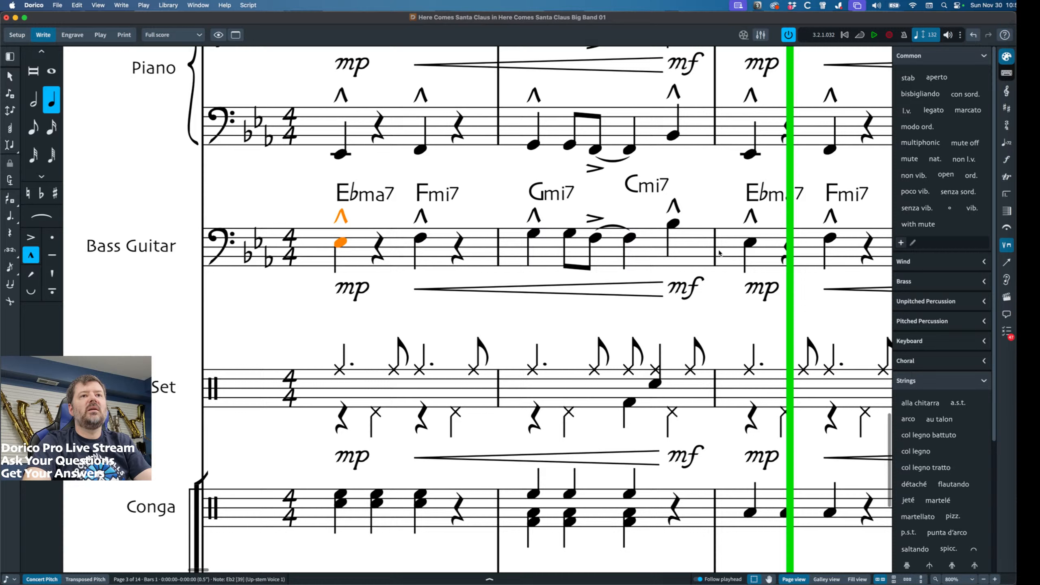
shift+click(749, 245)
key(p)
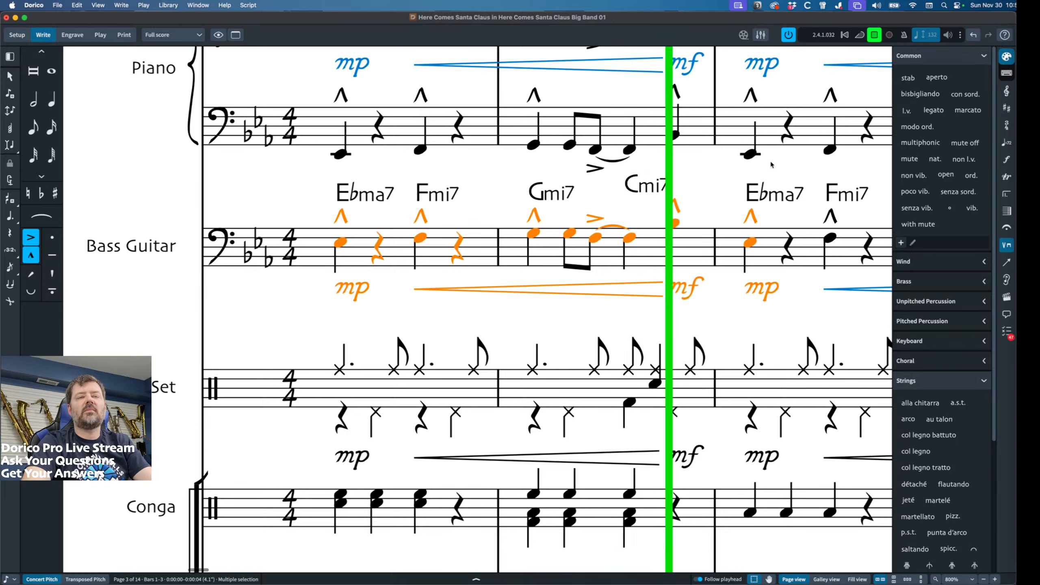
key(space)
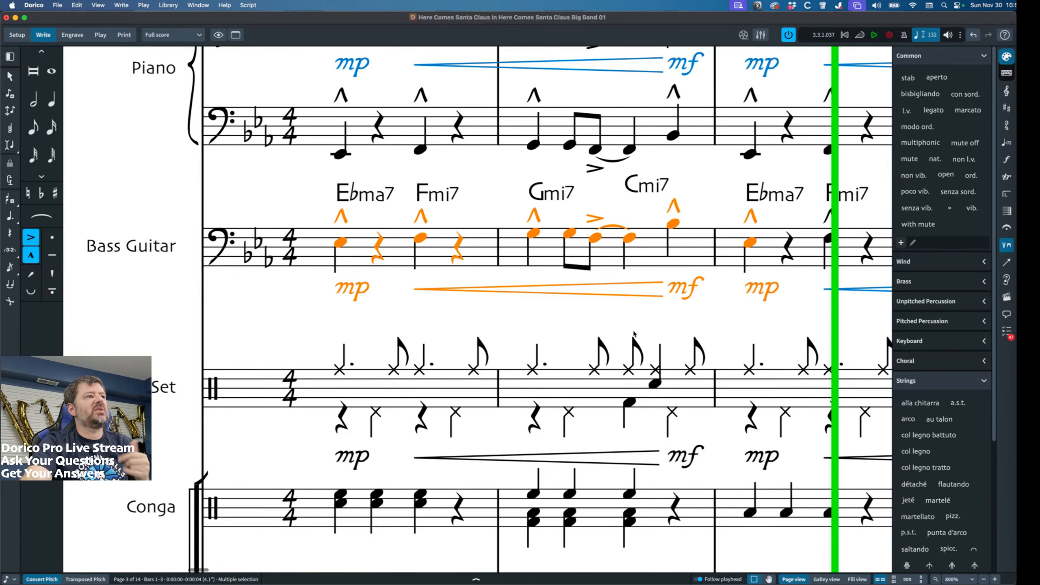
click(18, 39)
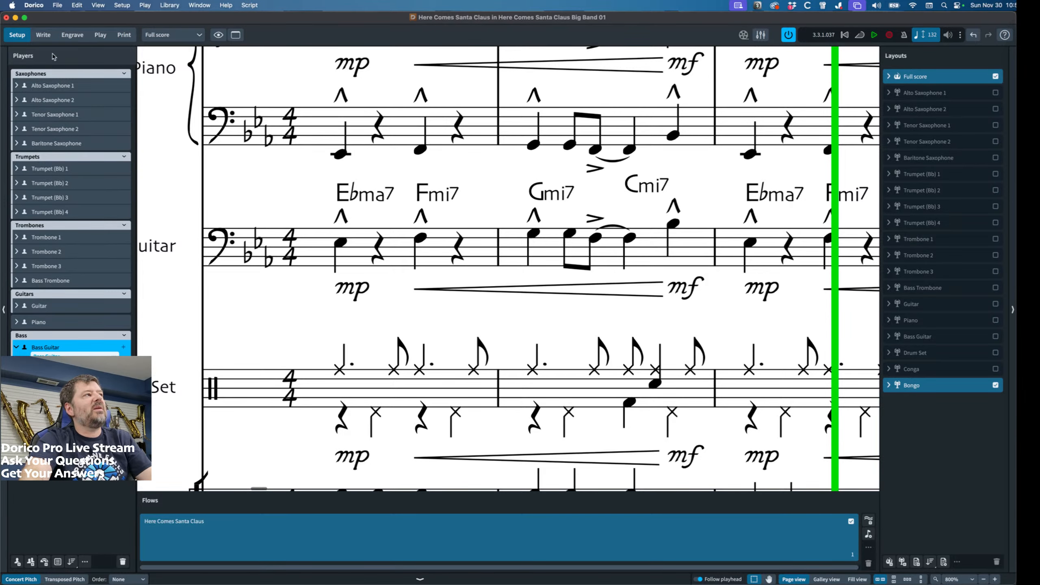
click(47, 37)
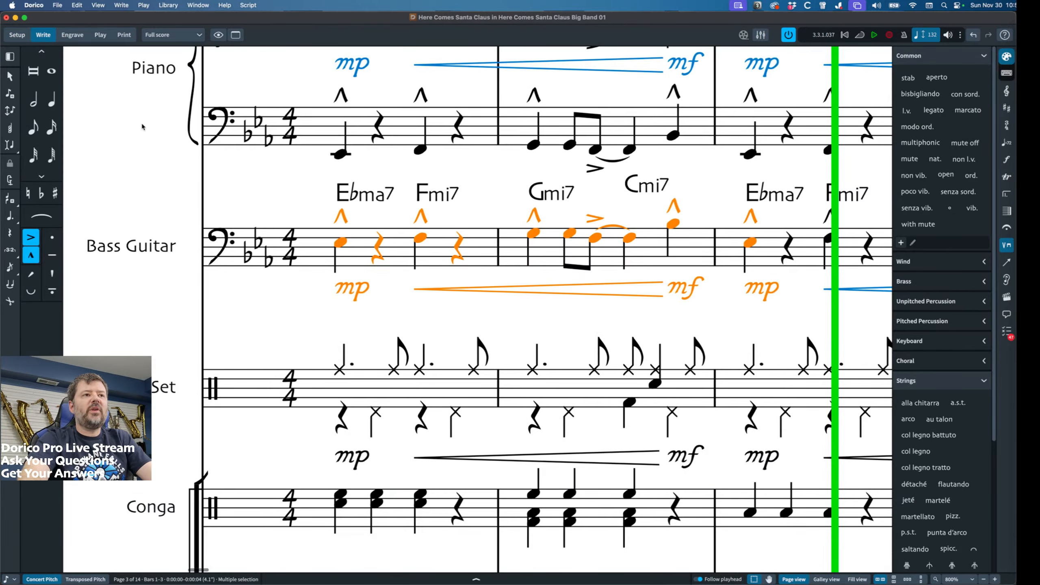
click(274, 191)
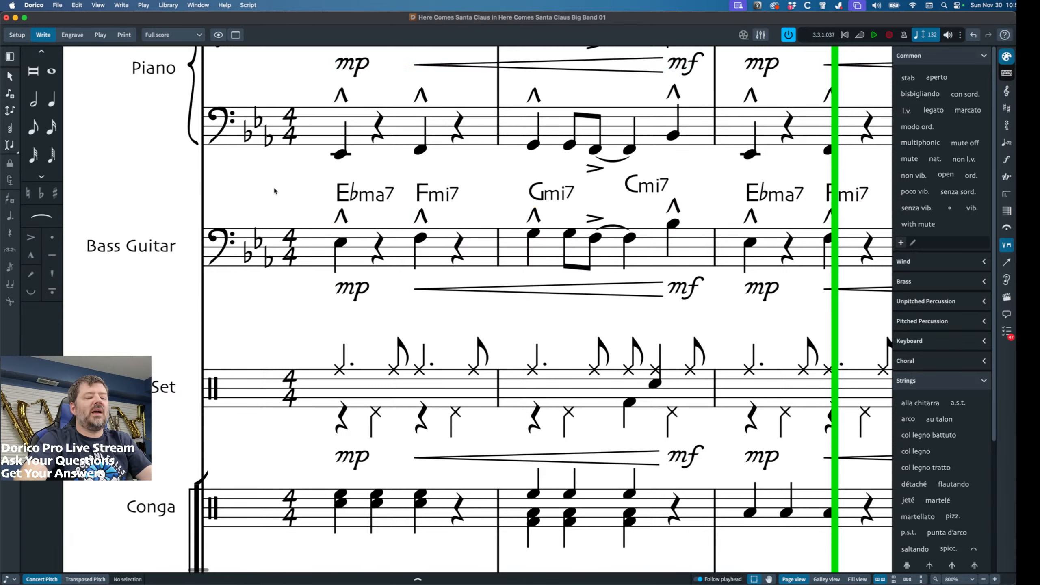
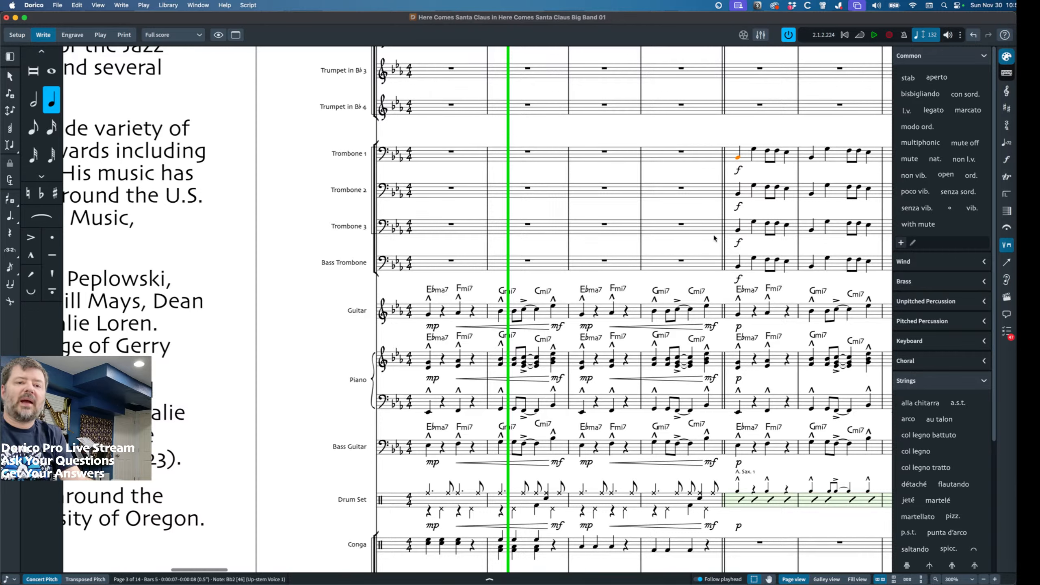
Switch to OBSBOT Center, aim the camera at the presenter, check the framing in the video preview and return to the Dorico score.
click(1016, 505)
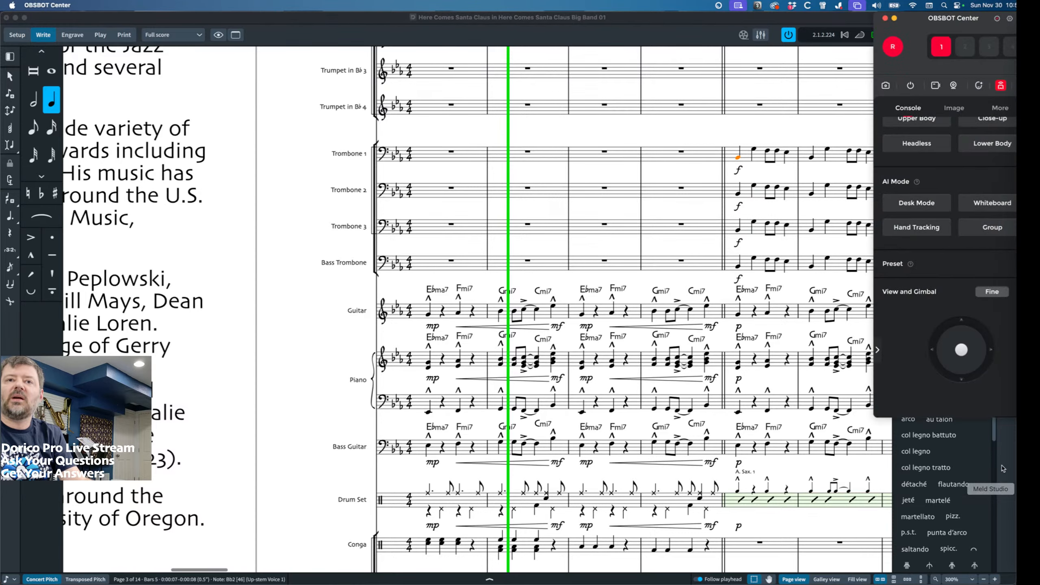
drag(965, 349, 934, 349)
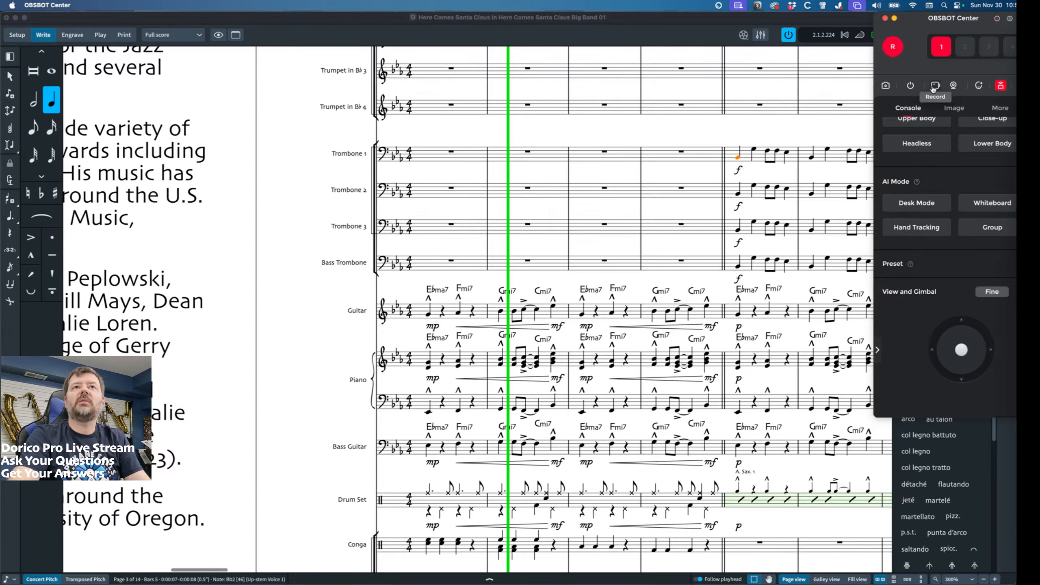
click(886, 85)
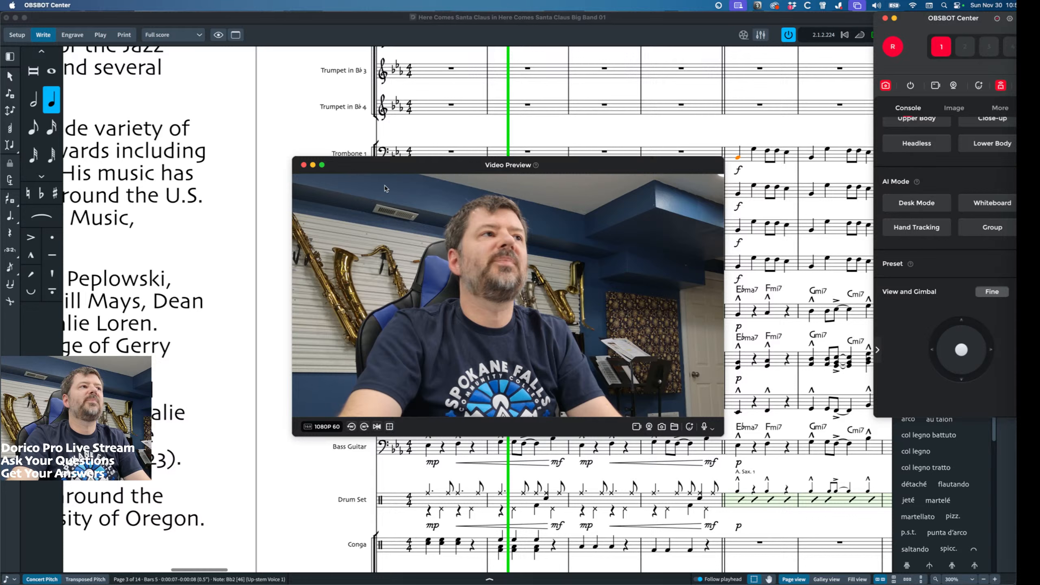
click(304, 165)
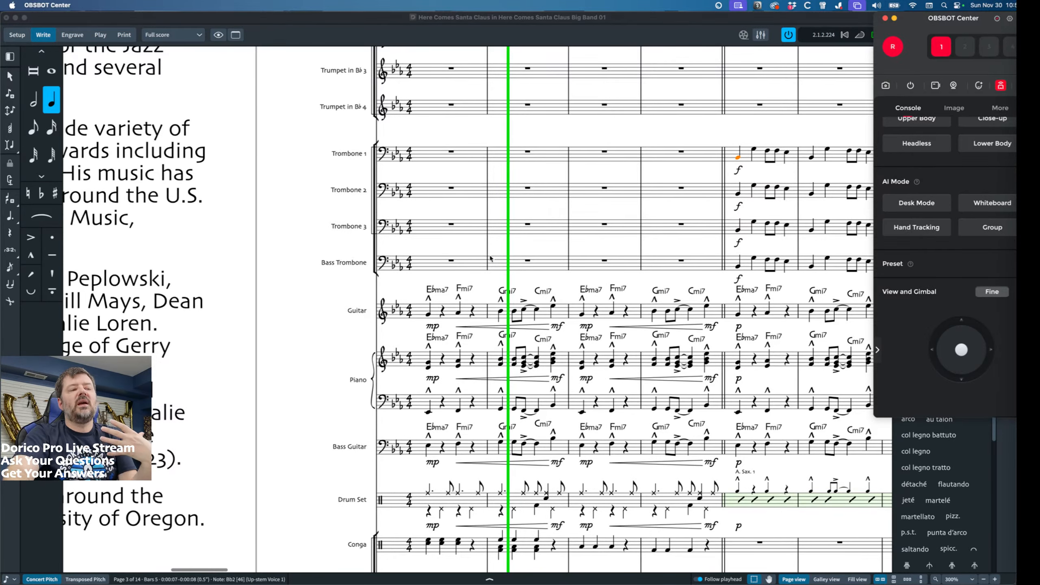
click(690, 23)
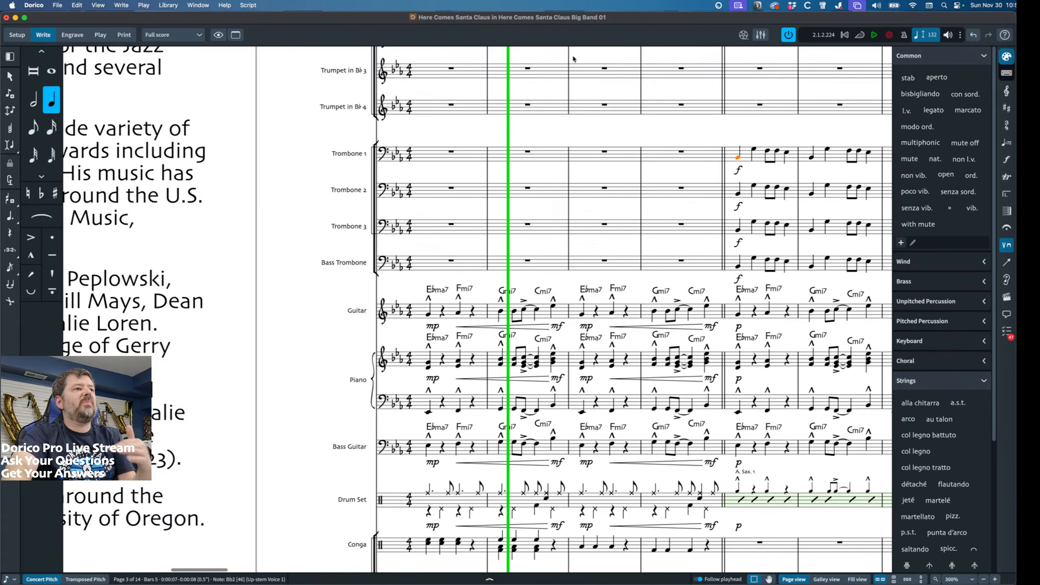
Select the Drum Set passage in bars 1 to 4 and play it back.
scroll(557, 173, down, 5)
scroll(557, 172, right, 4)
scroll(557, 173, down, 1)
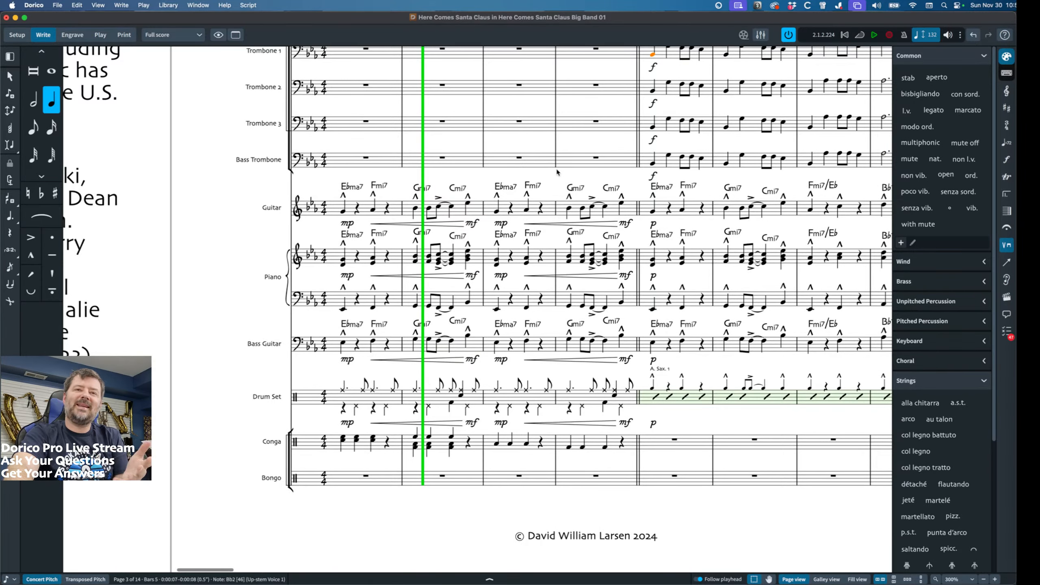
scroll(557, 172, up, 3)
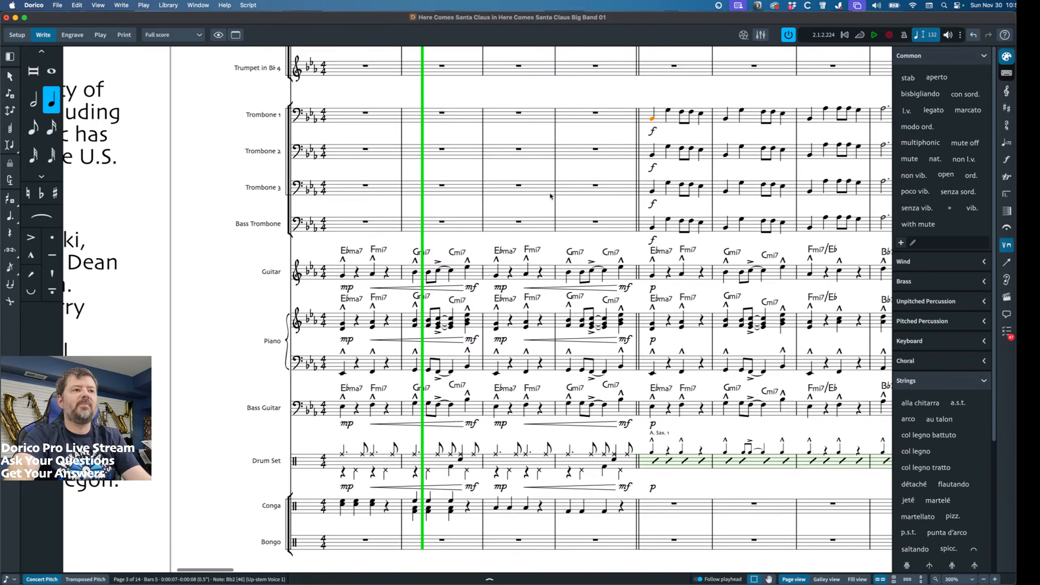
scroll(550, 198, up, 1)
scroll(490, 250, down, 4)
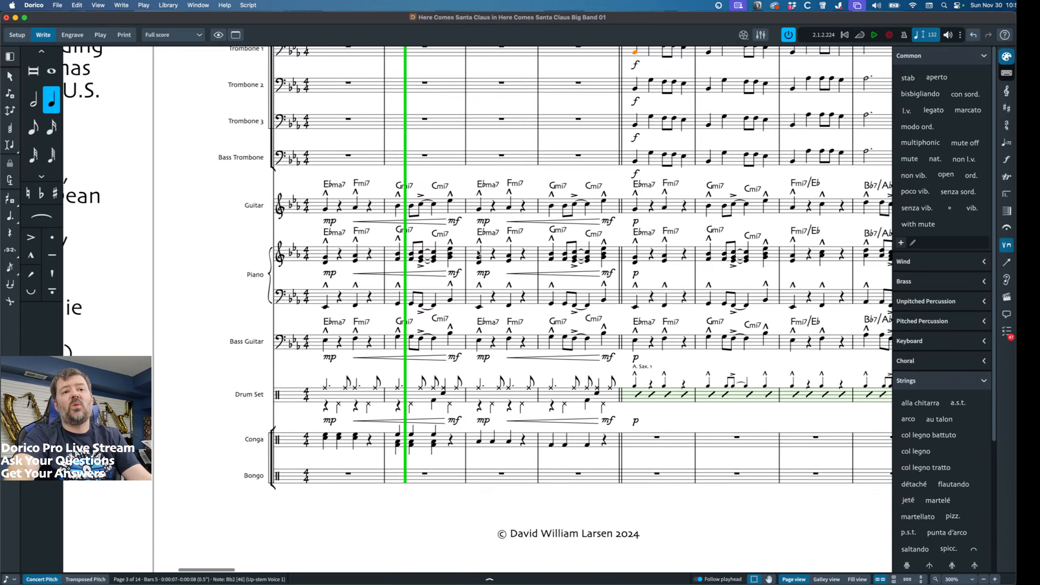
click(325, 406)
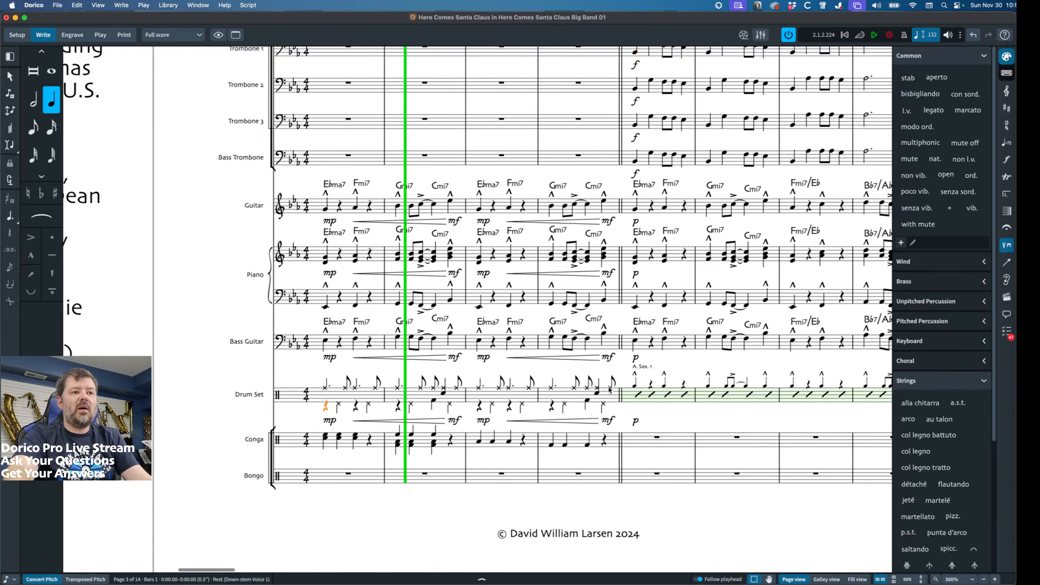
shift+click(585, 422)
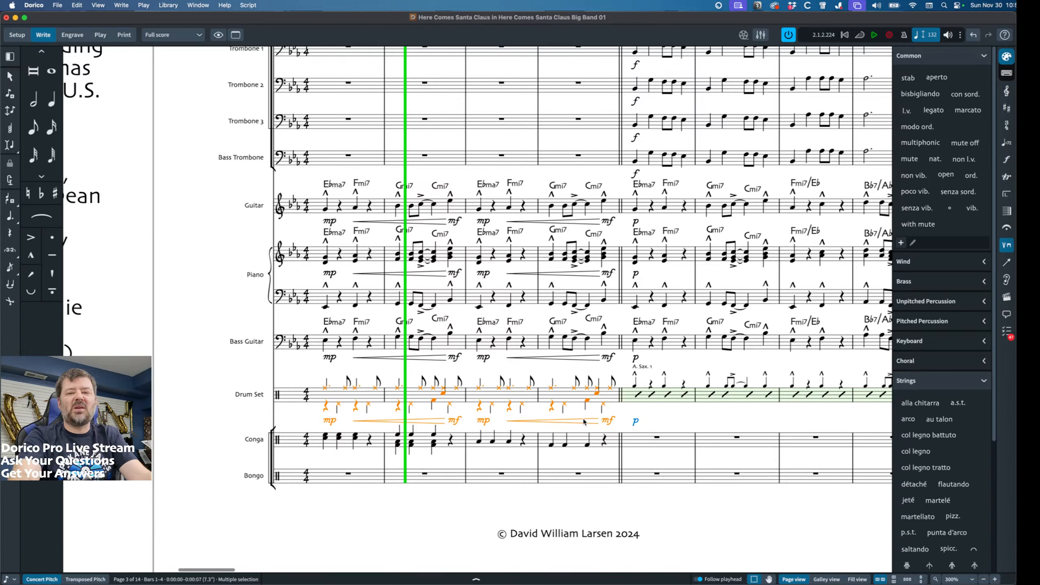
key(space)
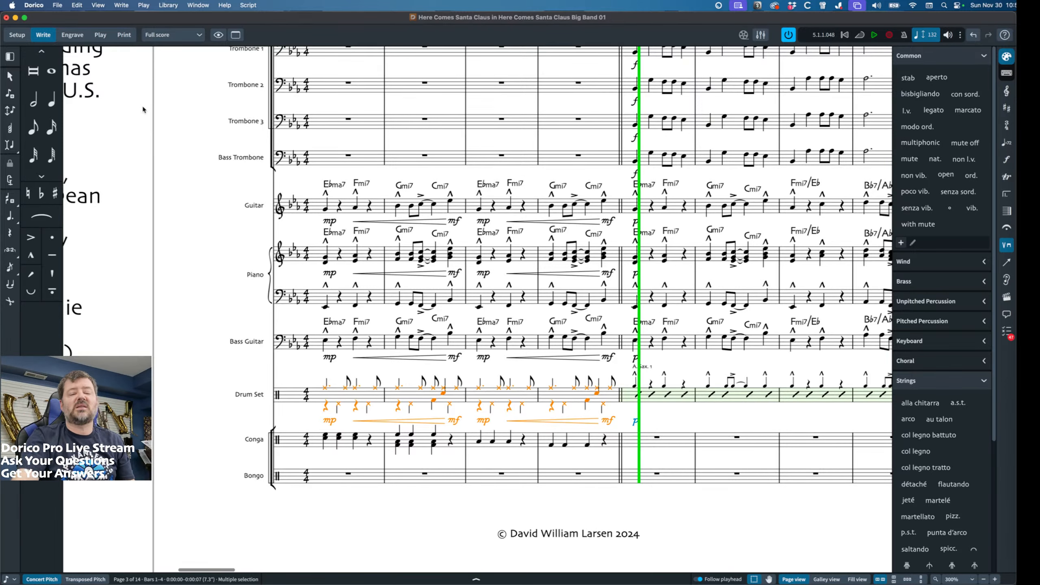
In Play mode, view the NotePerformer instance assigned to Alto Saxophone 1 and close its window.
click(96, 34)
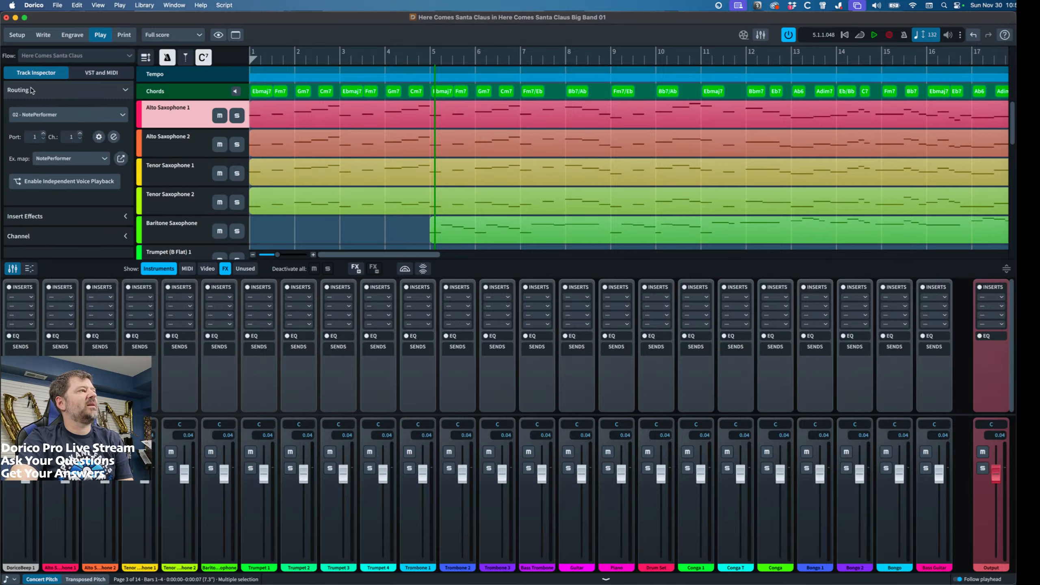
click(114, 137)
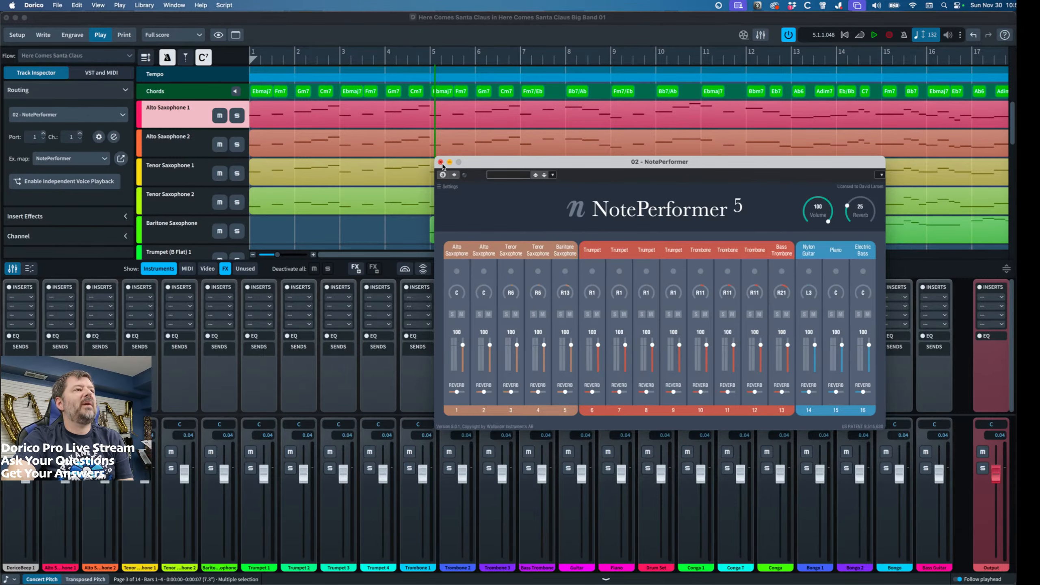
click(441, 163)
Inspect the playback routing of the Drum Set, Bass Guitar and Piano tracks.
scroll(190, 193, down, 10)
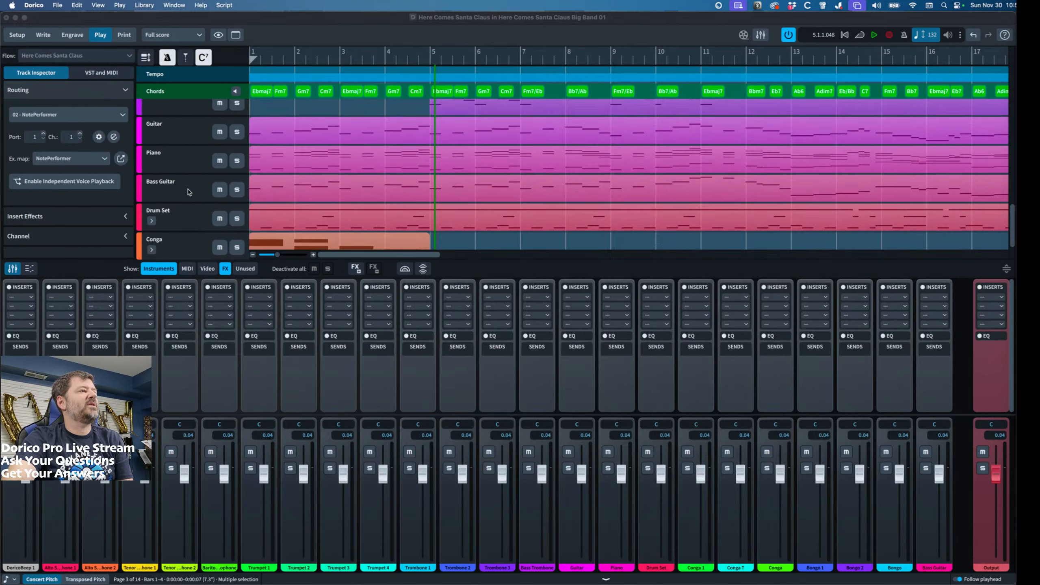
click(178, 182)
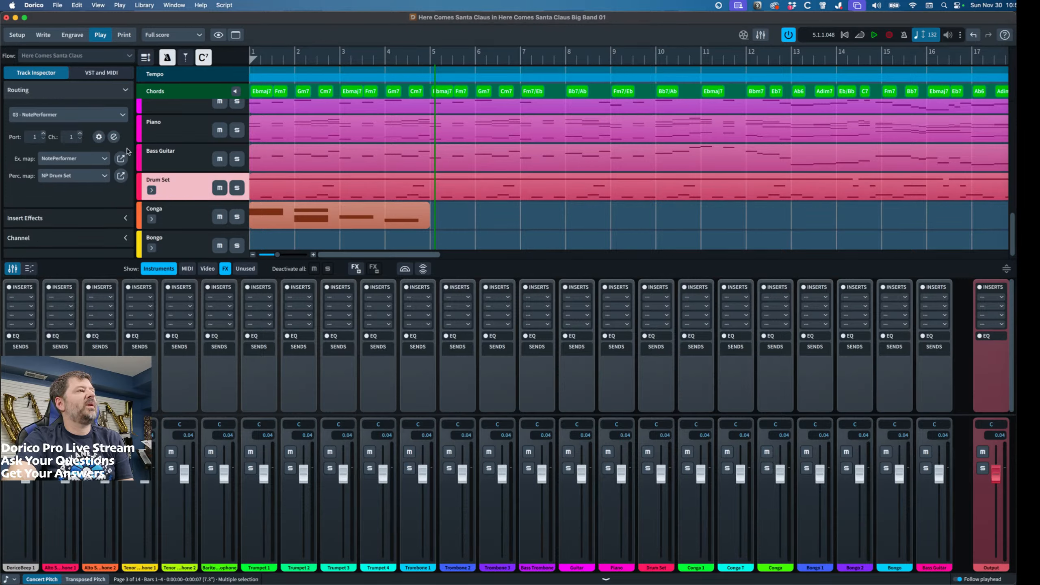
click(152, 163)
click(178, 131)
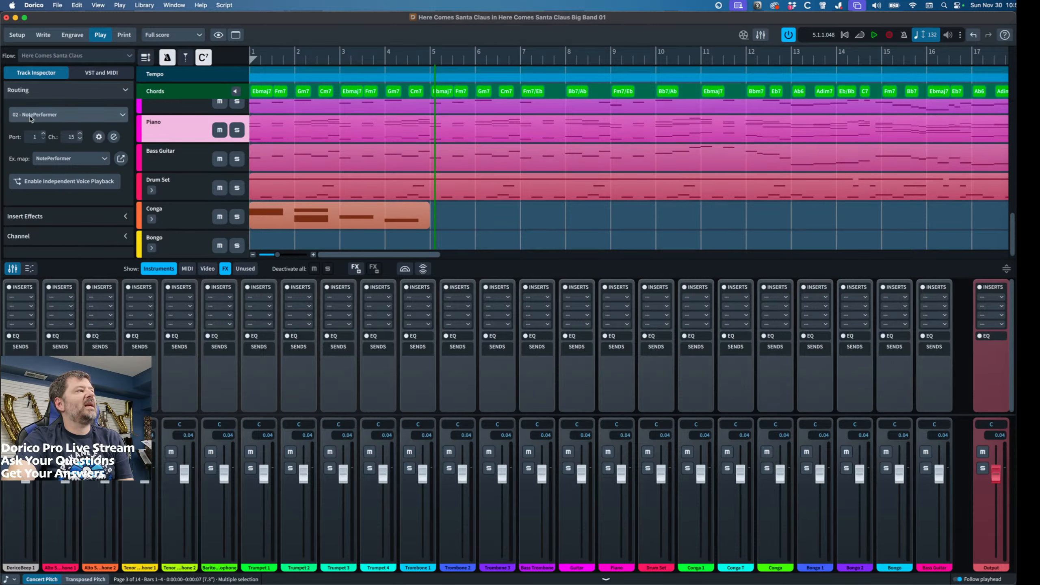
Inspect the channel layout of the NotePerformer instance that plays the Bass Guitar track, and close its window.
click(209, 156)
click(111, 138)
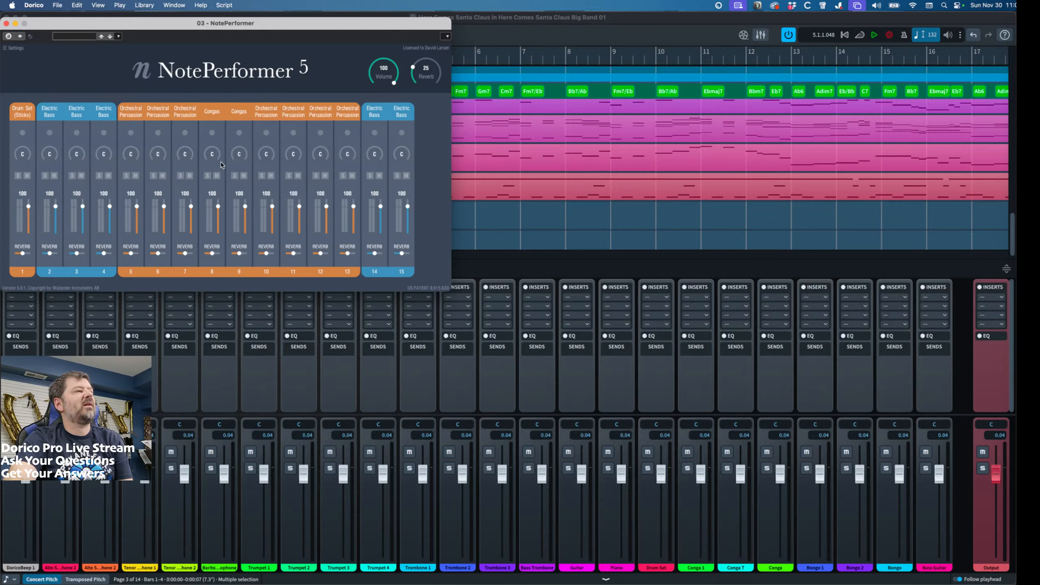
click(6, 24)
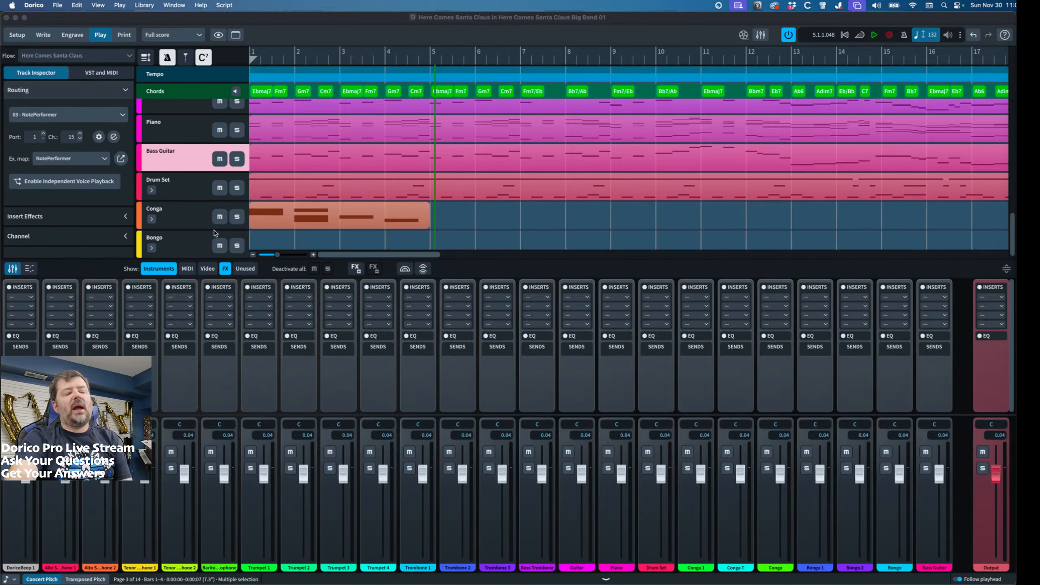
Check which playback instruments are available for routing the Drum Set track.
click(185, 188)
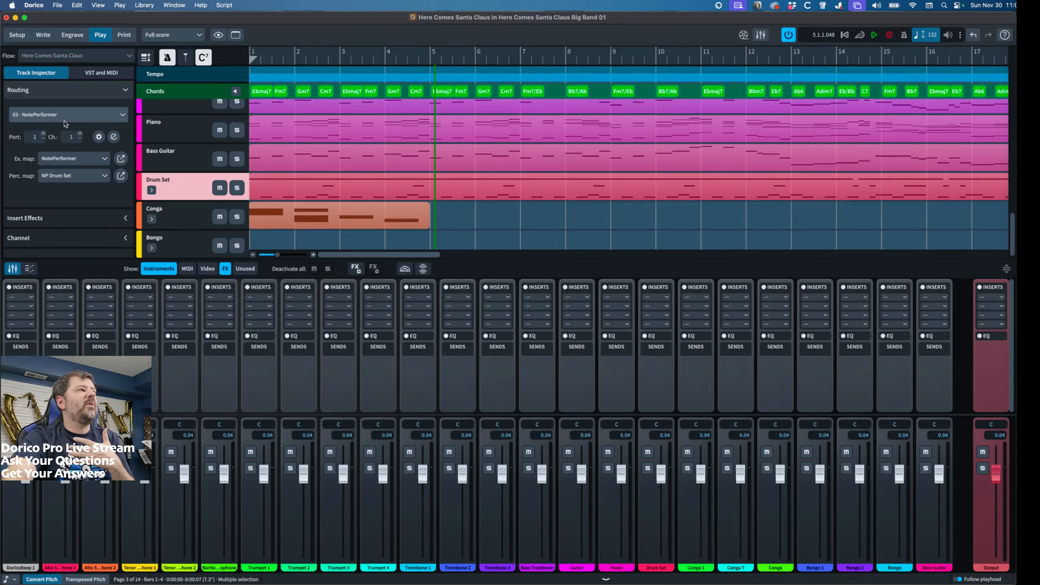
click(122, 116)
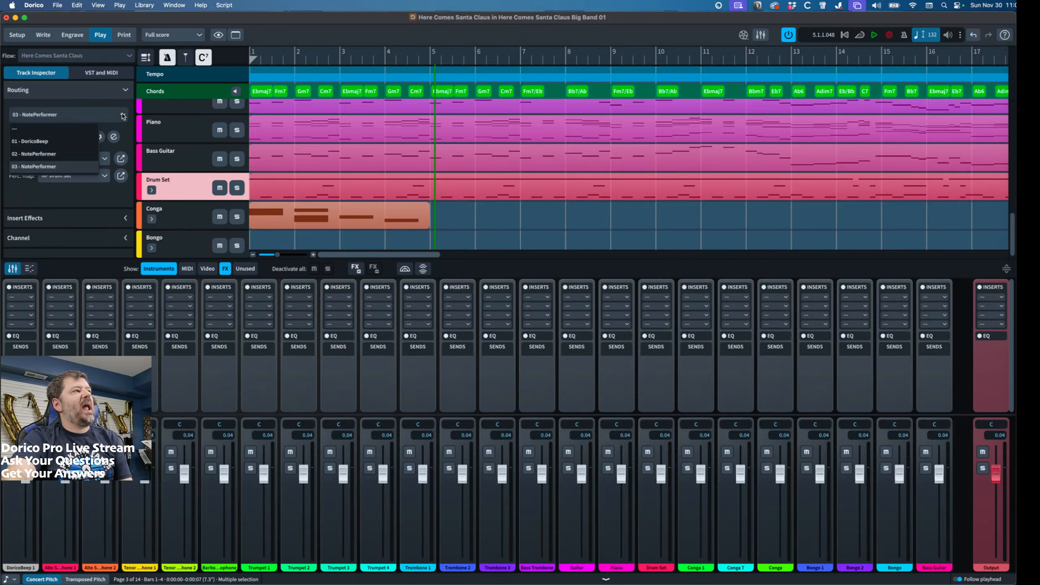
click(123, 116)
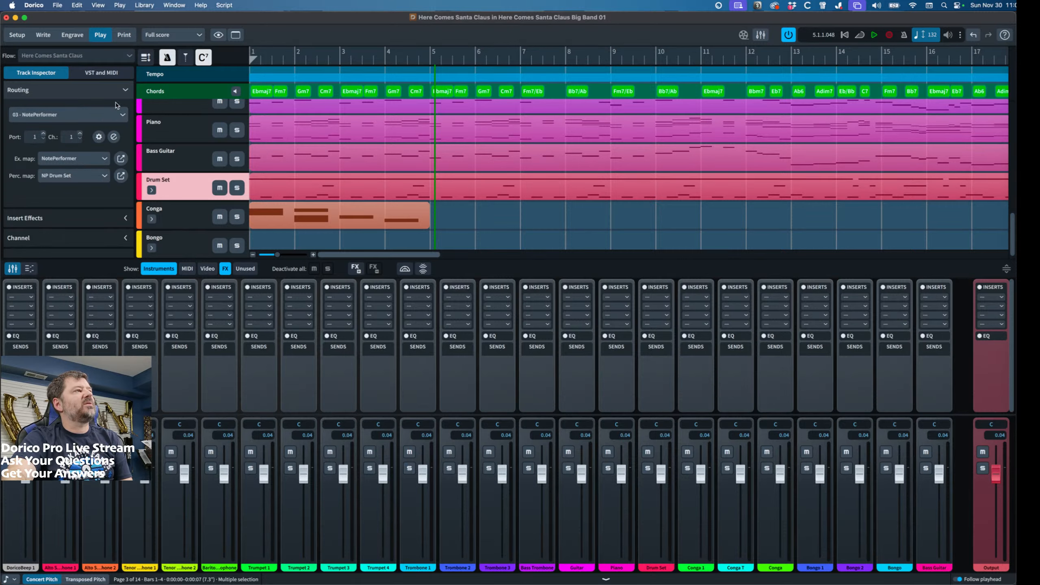
Add an empty MIDI instrument, look through its available output devices, and collapse the MIDI instruments section.
click(95, 74)
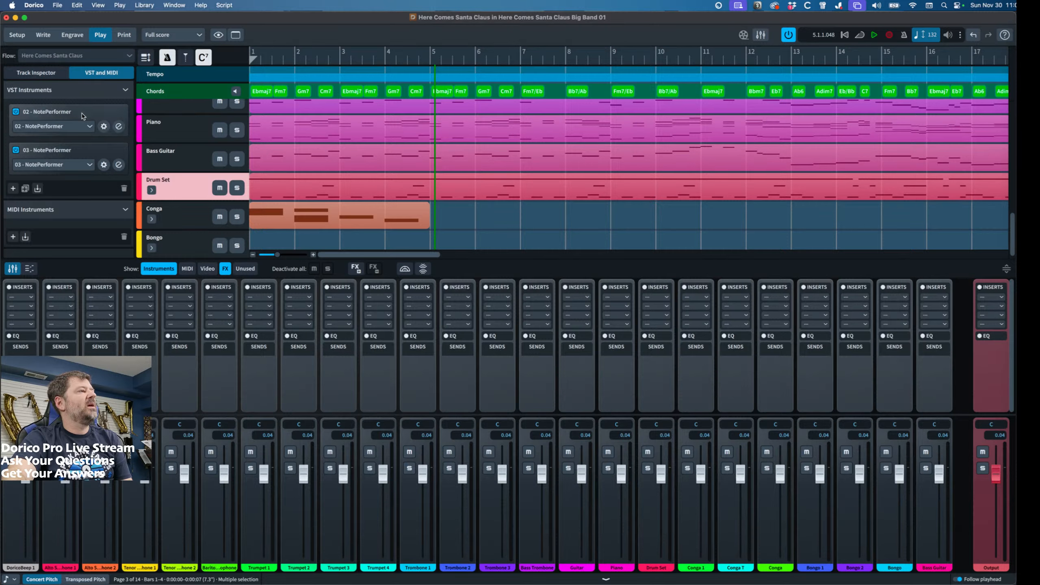
click(12, 237)
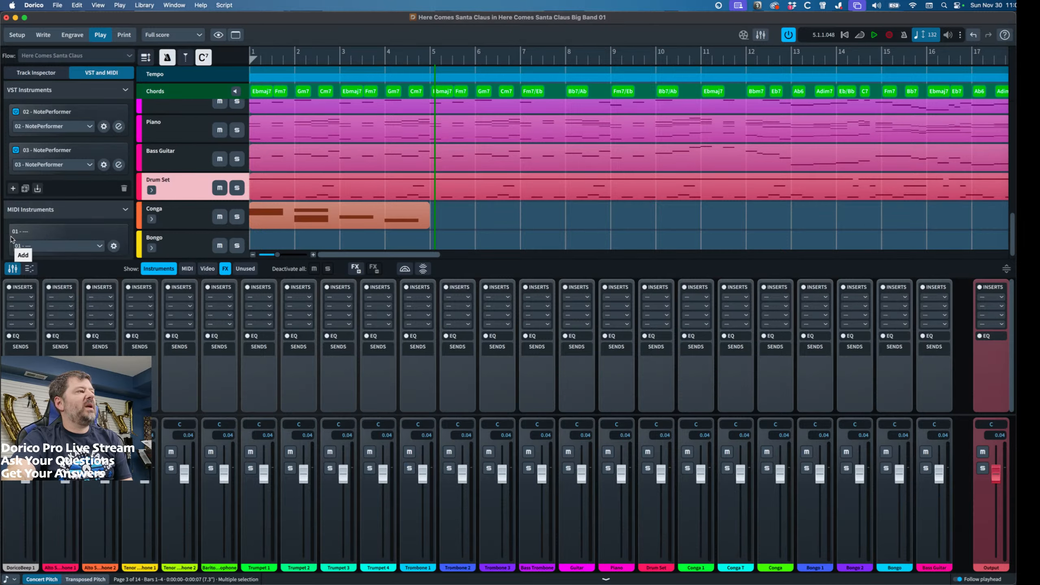
scroll(64, 190, down, 2)
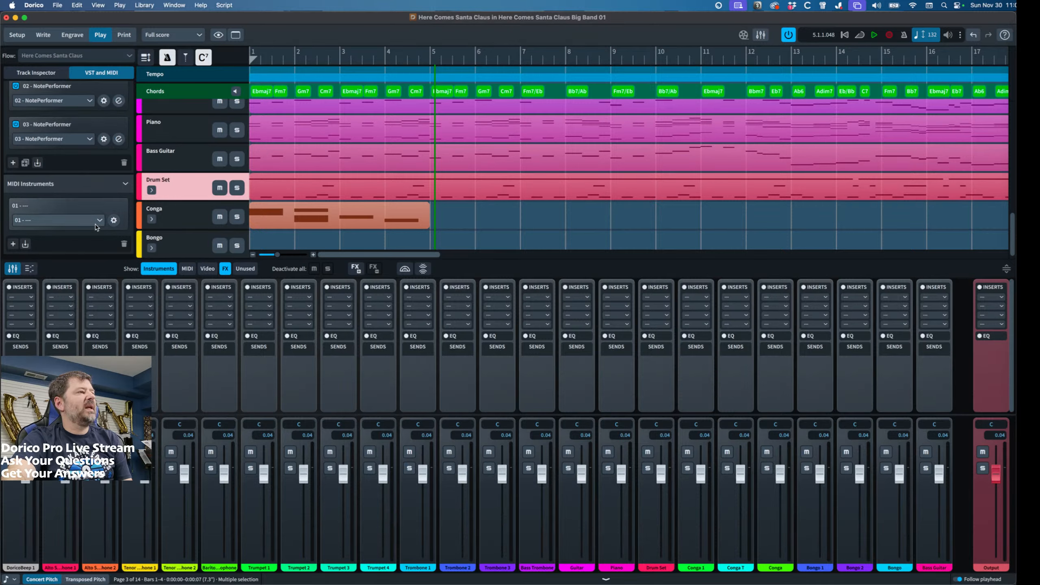
click(78, 221)
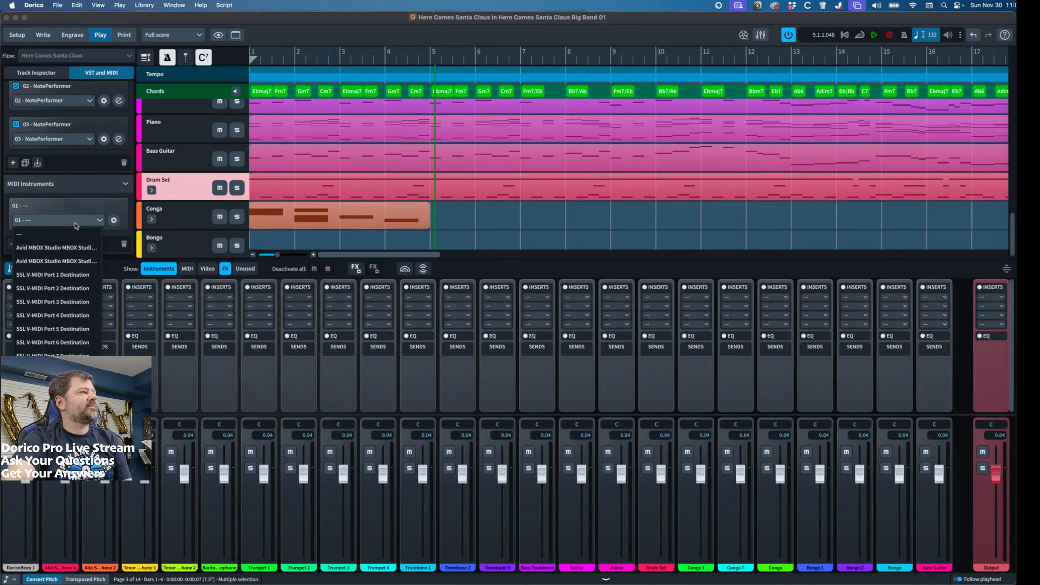
click(76, 190)
click(76, 189)
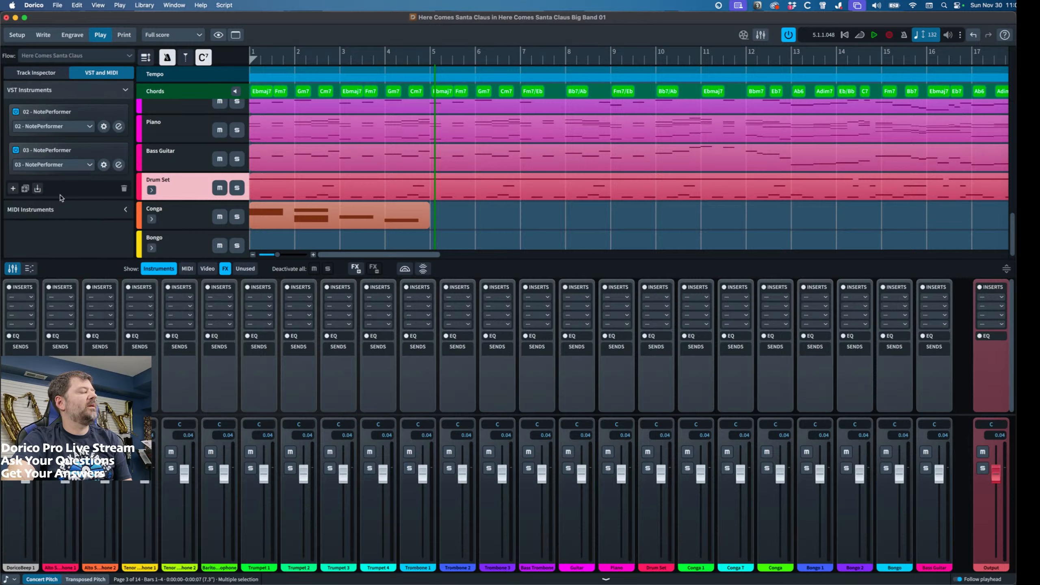
Add a new VST instrument and load Steinberg's Groove Agent SE drum plug-in into it.
click(12, 189)
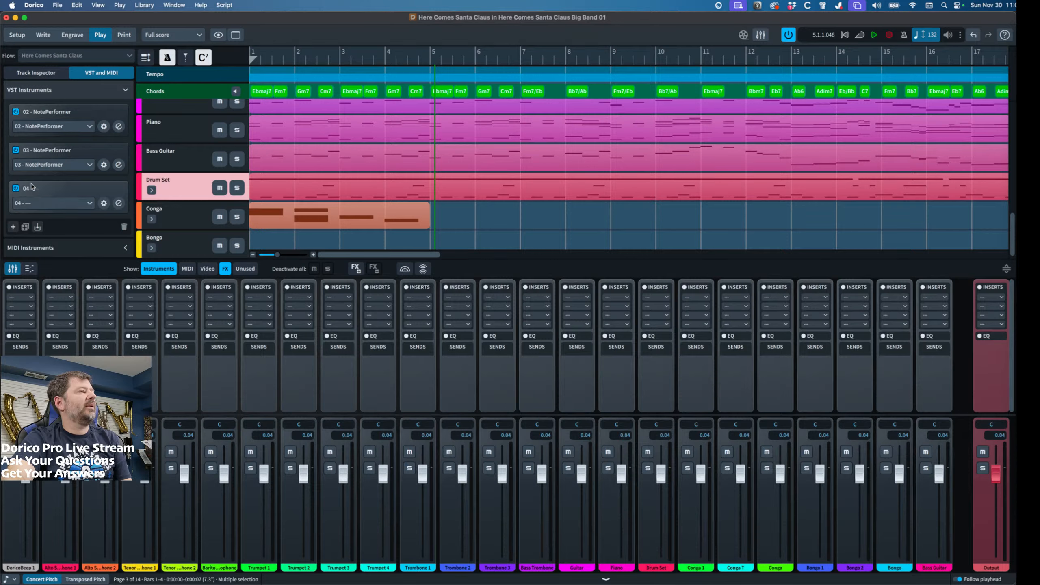
click(82, 203)
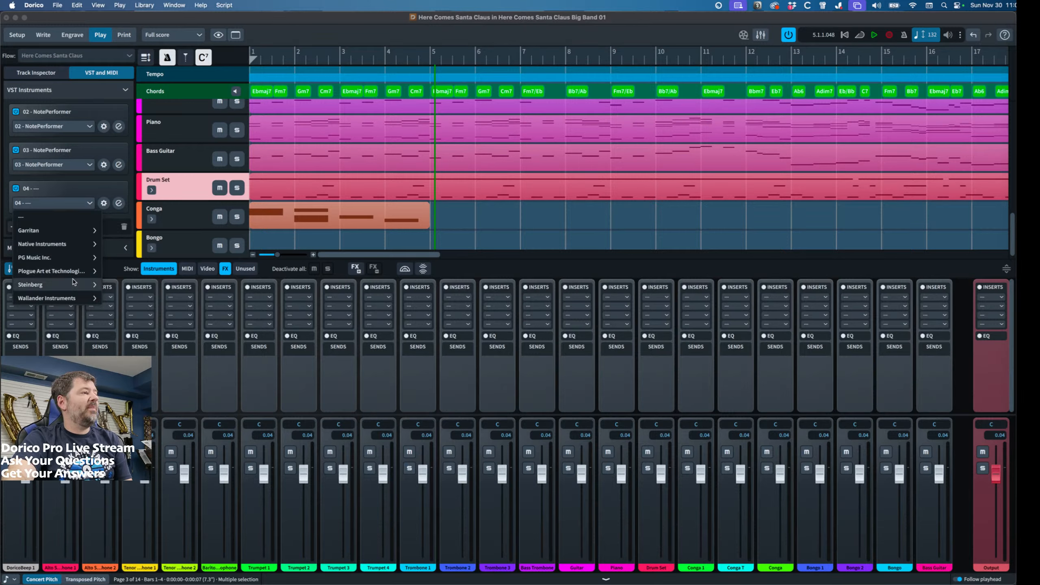
click(89, 287)
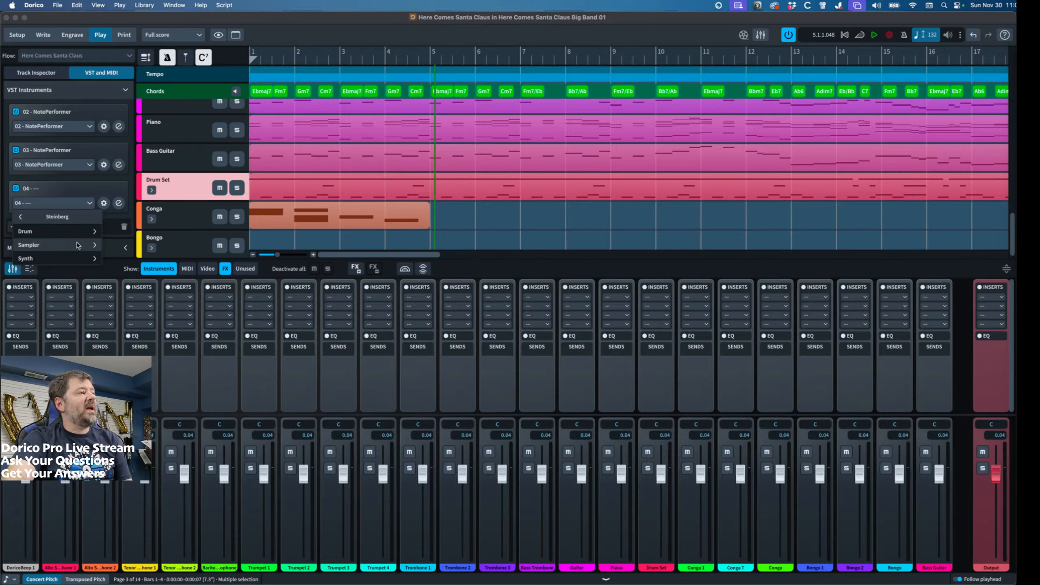
click(84, 232)
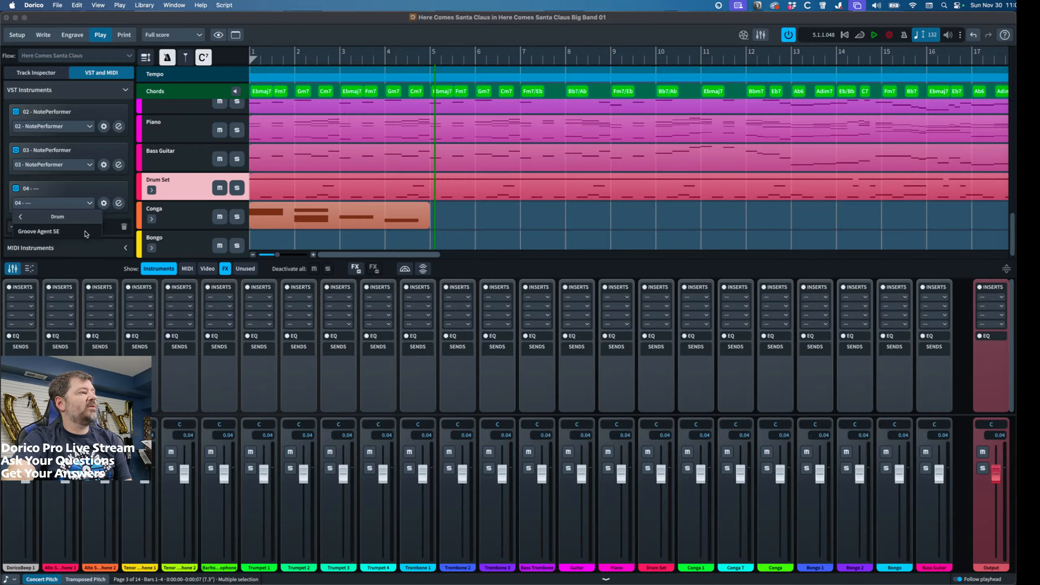
click(44, 233)
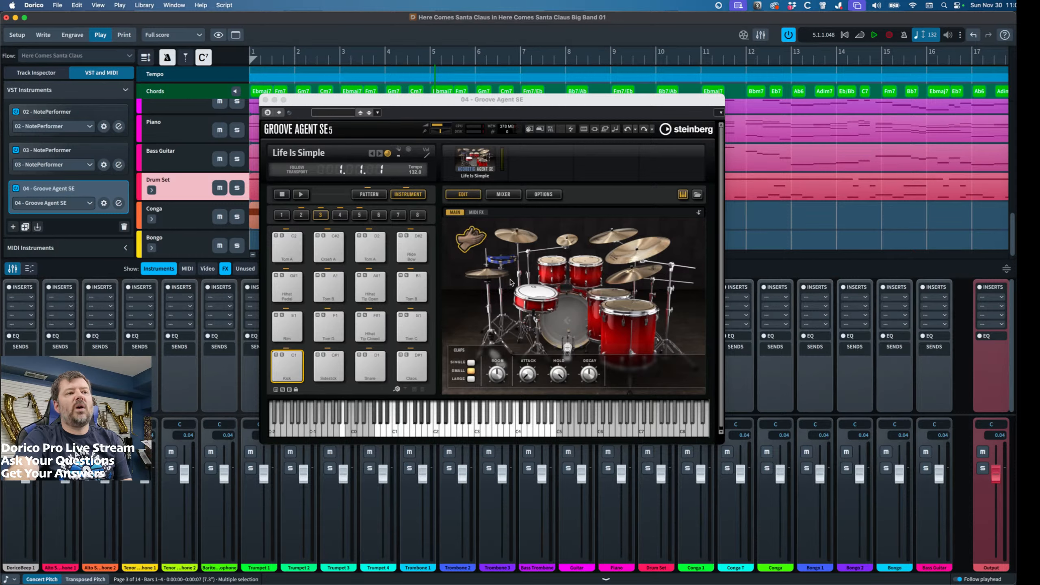
Audition the hand claps, cymbals, hi-hat, snare, kick and toms on the pictured drum kit.
click(472, 243)
click(472, 243)
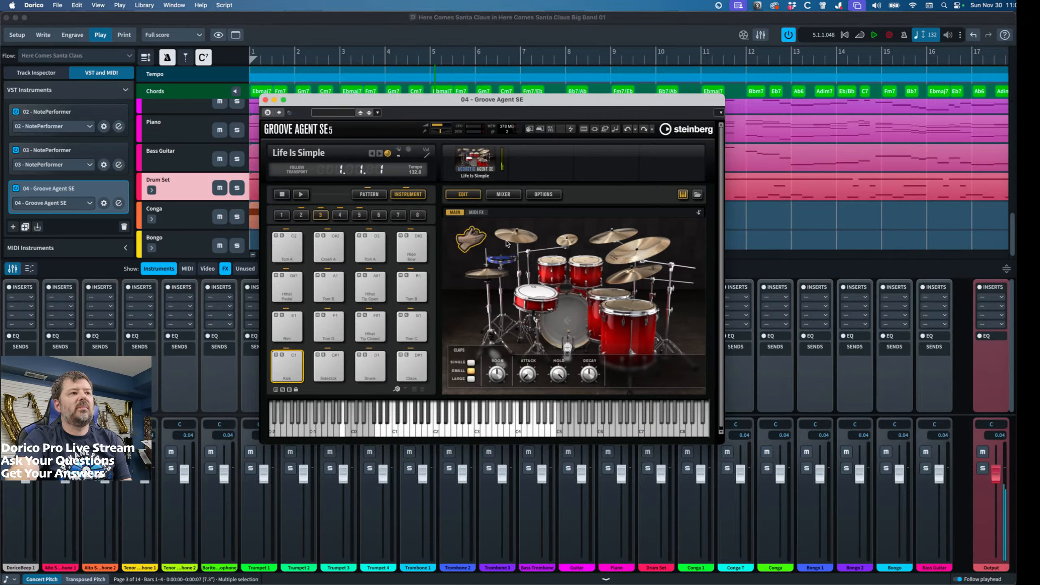
click(515, 236)
click(505, 262)
click(492, 276)
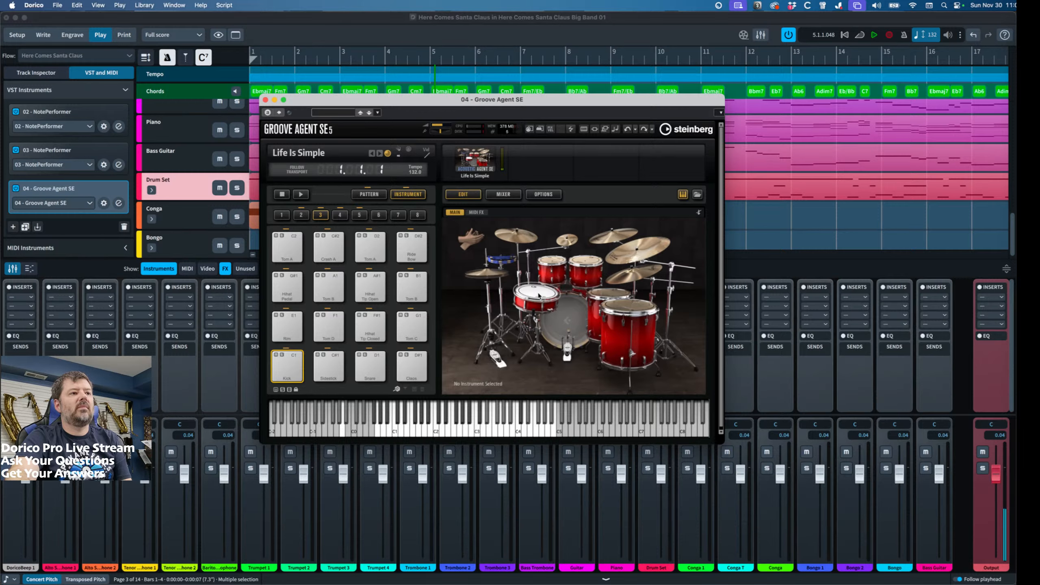
click(501, 273)
click(537, 294)
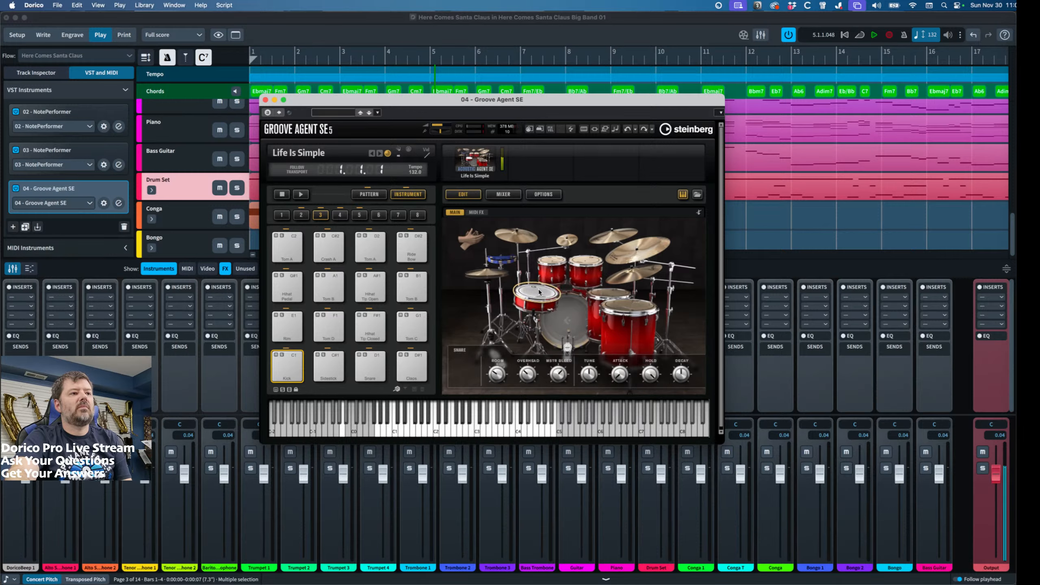
click(569, 322)
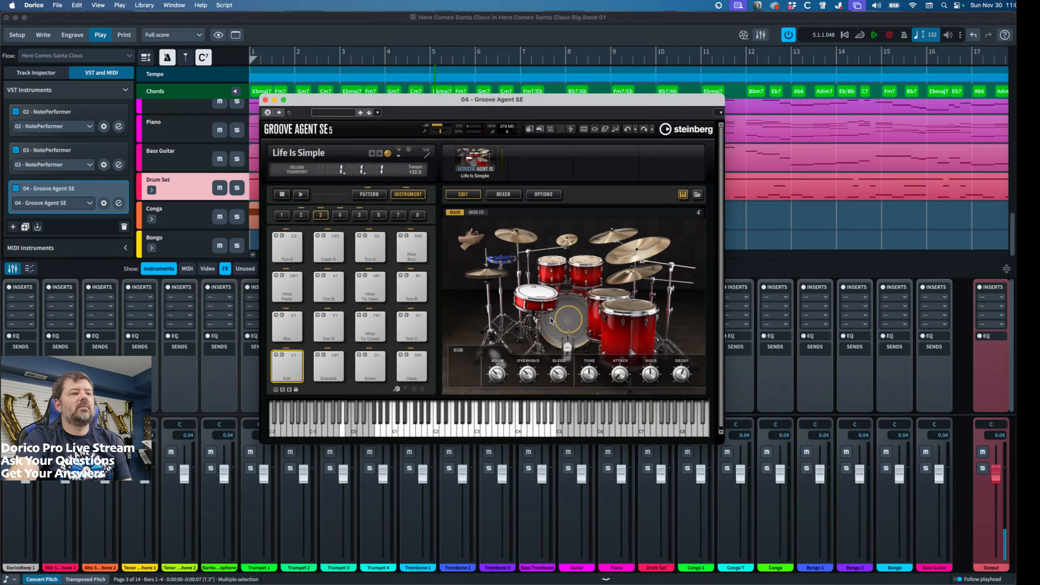
click(586, 264)
click(613, 299)
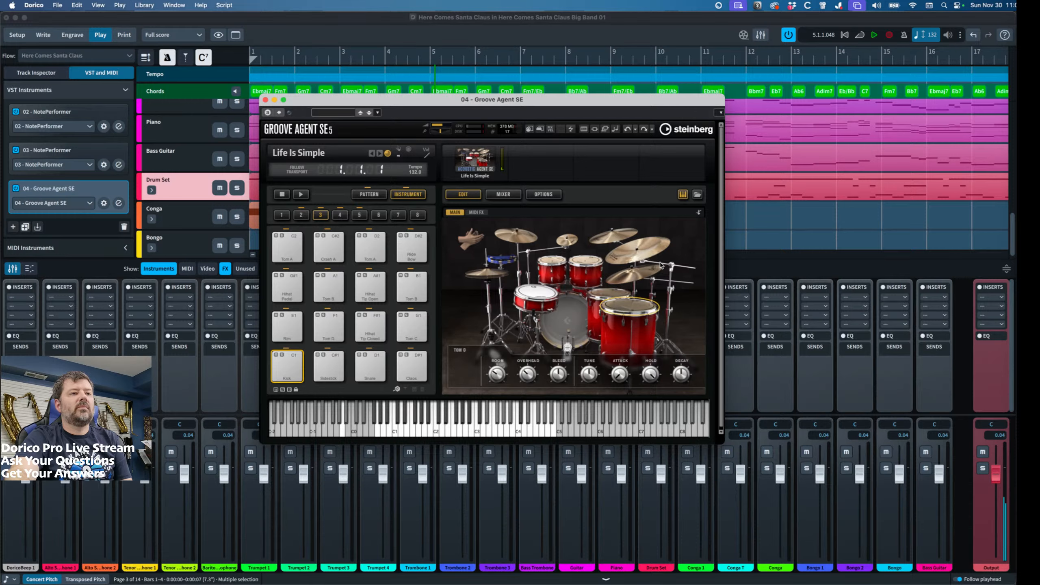
click(615, 240)
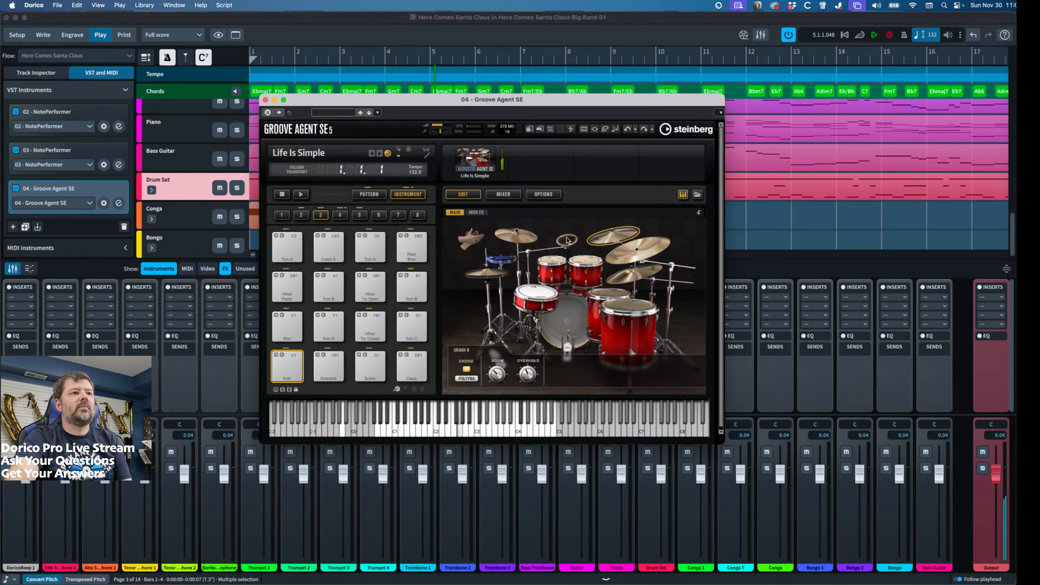
click(516, 236)
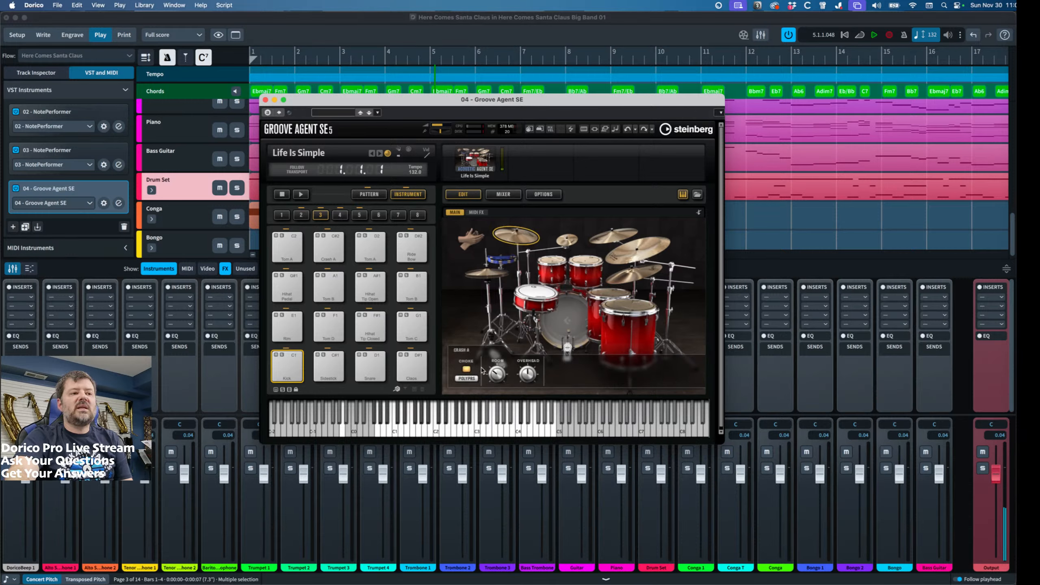
Audition high and low notes on Groove Agent's virtual keyboard to hear what sounds they trigger.
click(453, 435)
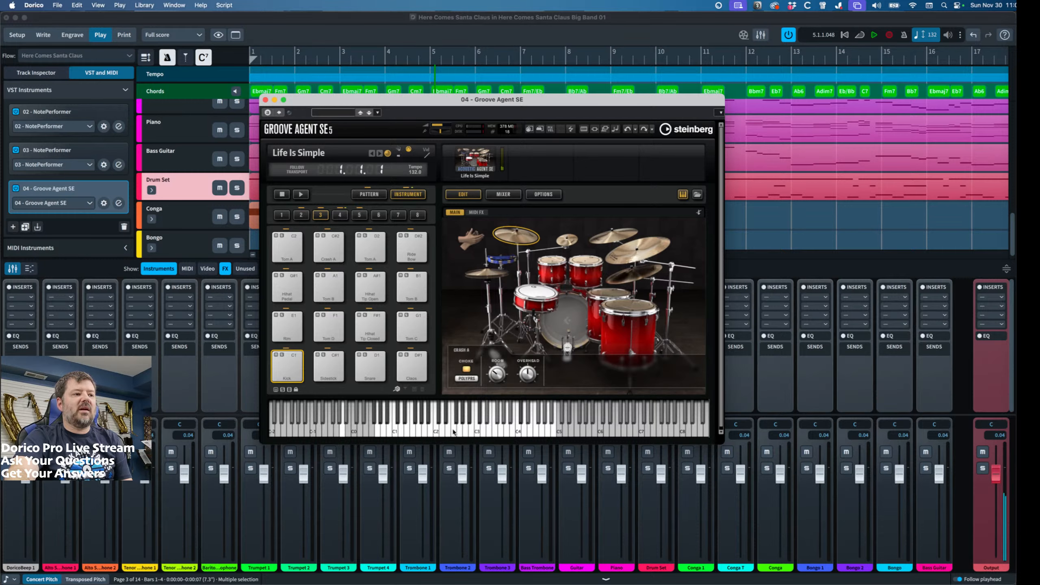
click(484, 433)
click(507, 434)
click(524, 433)
click(532, 432)
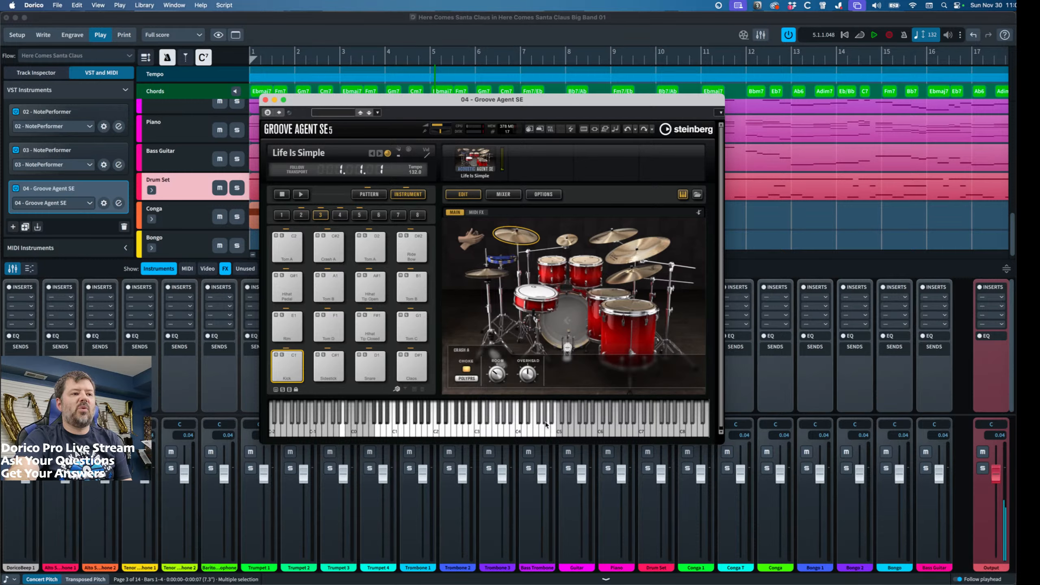
click(543, 431)
click(549, 432)
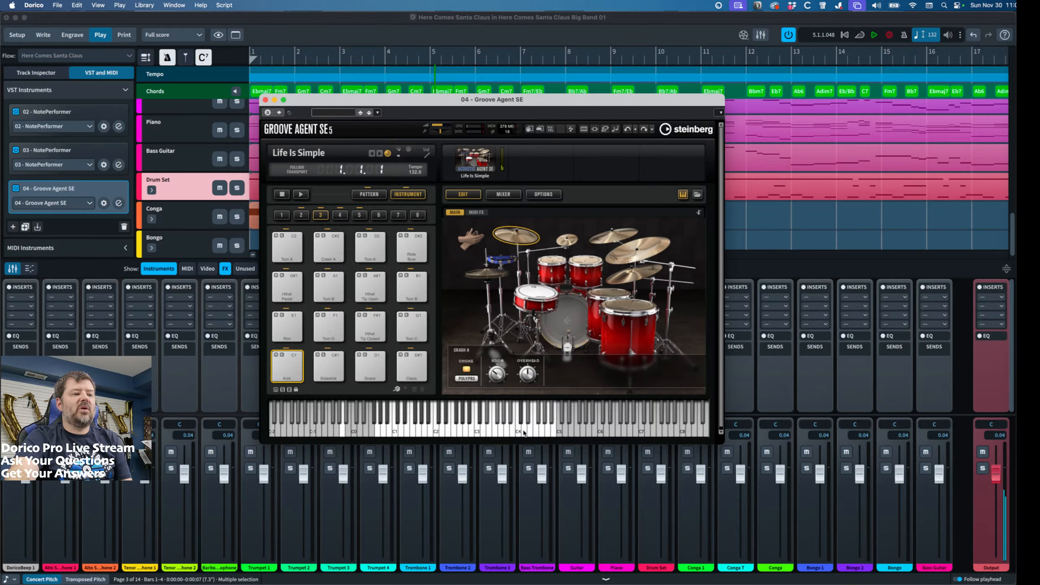
click(513, 434)
click(454, 433)
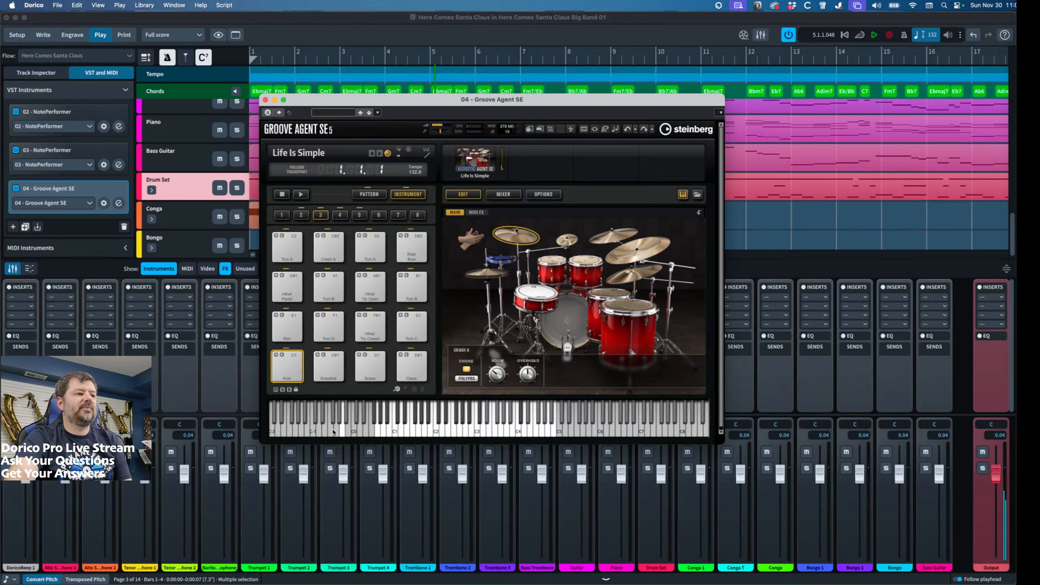
click(342, 432)
click(342, 432)
click(343, 432)
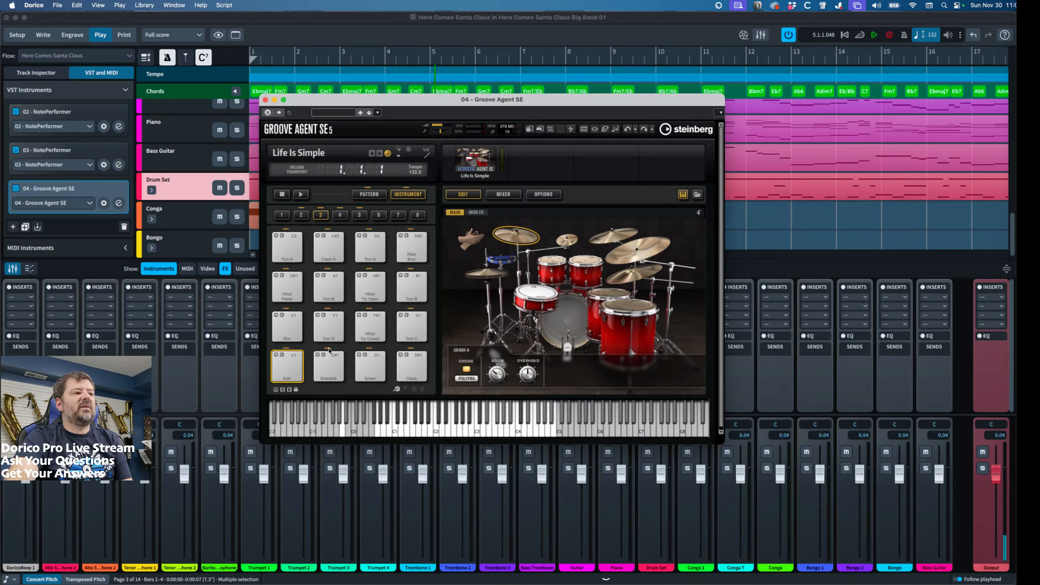
Audition the drum pads in the lower two rows, including claps, snare, sidestick, kick and closed hi-hat.
click(413, 365)
click(370, 366)
click(329, 366)
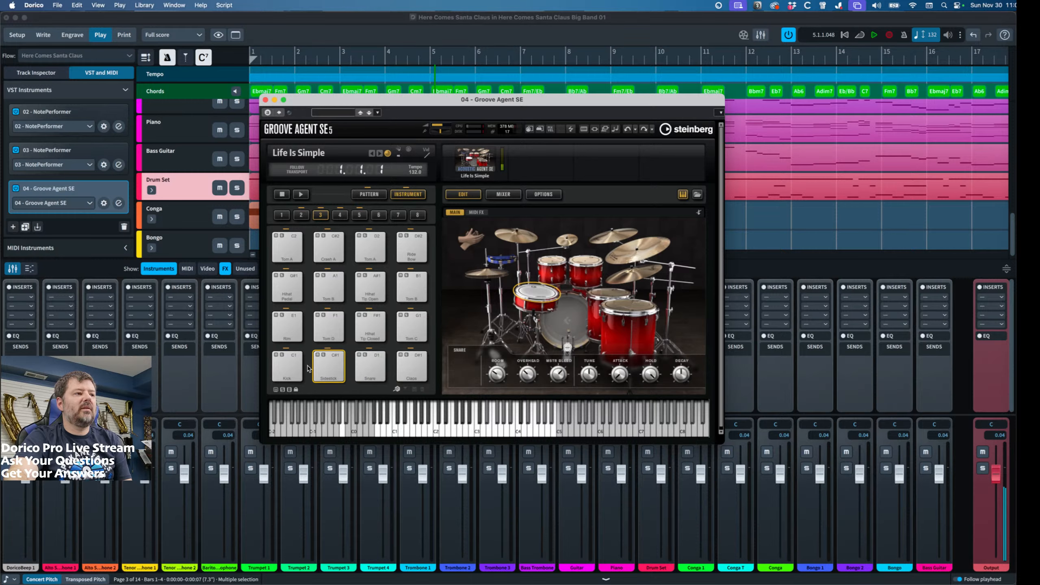
click(287, 366)
click(287, 327)
click(344, 324)
click(379, 326)
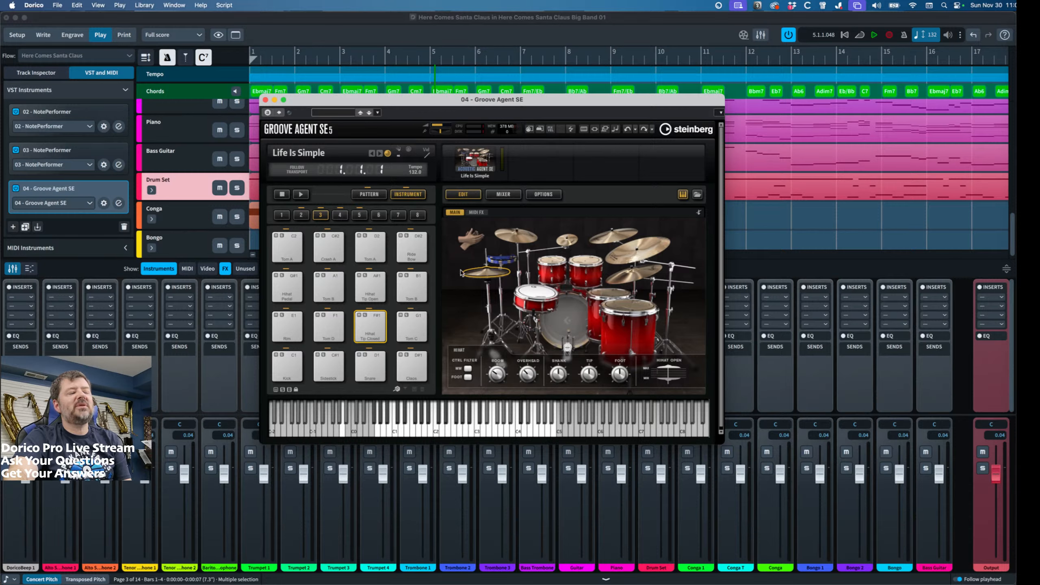
Try two more notes on the virtual keyboard and close the Groove Agent SE window.
click(465, 433)
click(488, 431)
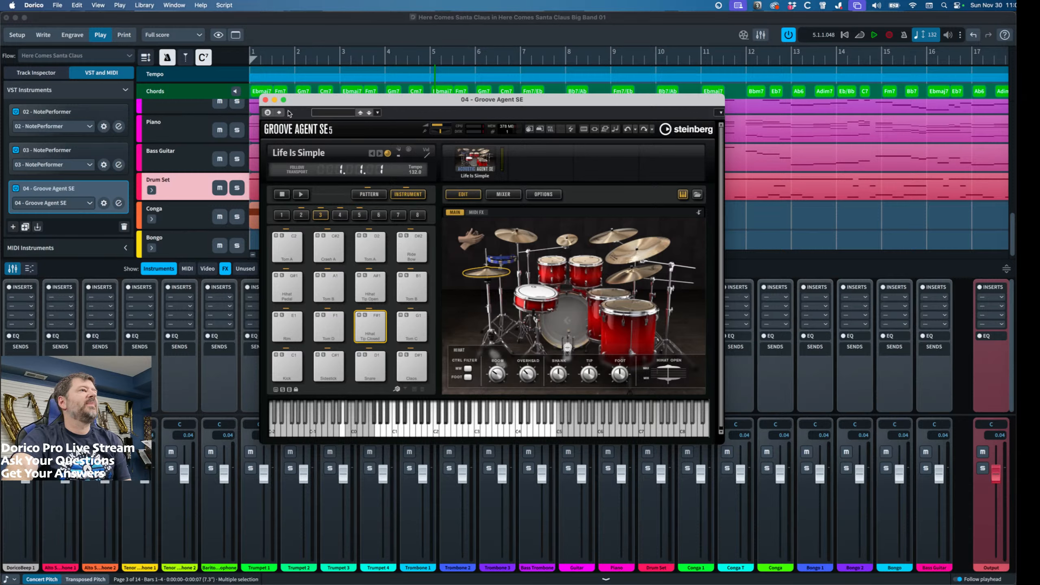
click(265, 100)
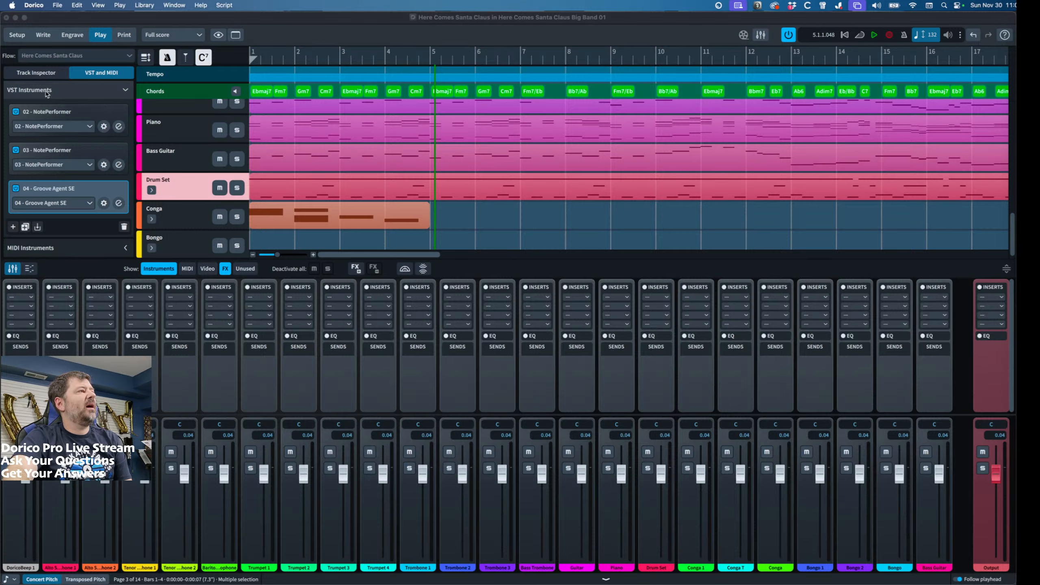
Route the Drum Set track to the 04 - Groove Agent SE instrument.
click(45, 74)
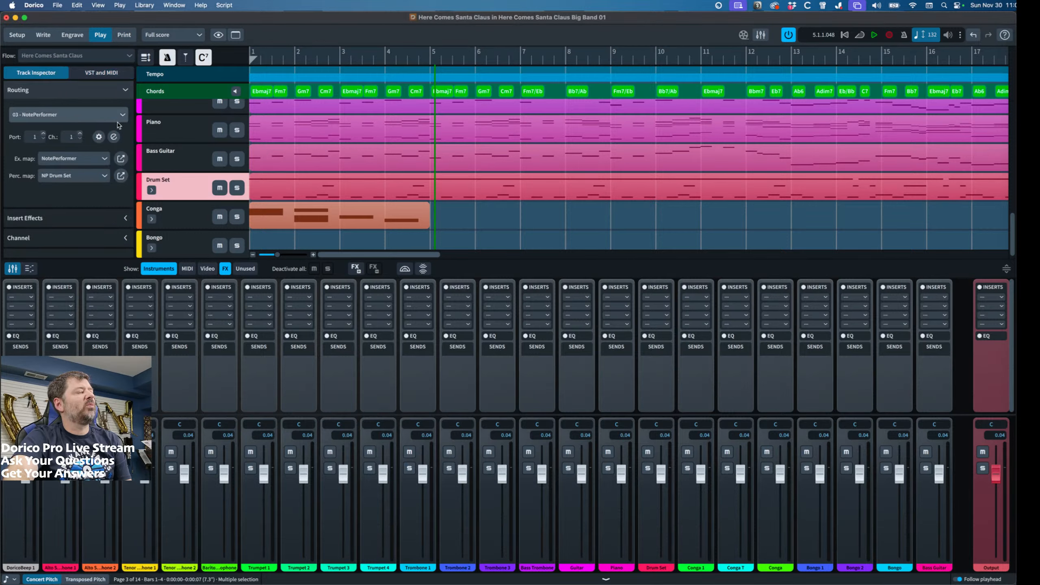
click(174, 157)
click(178, 190)
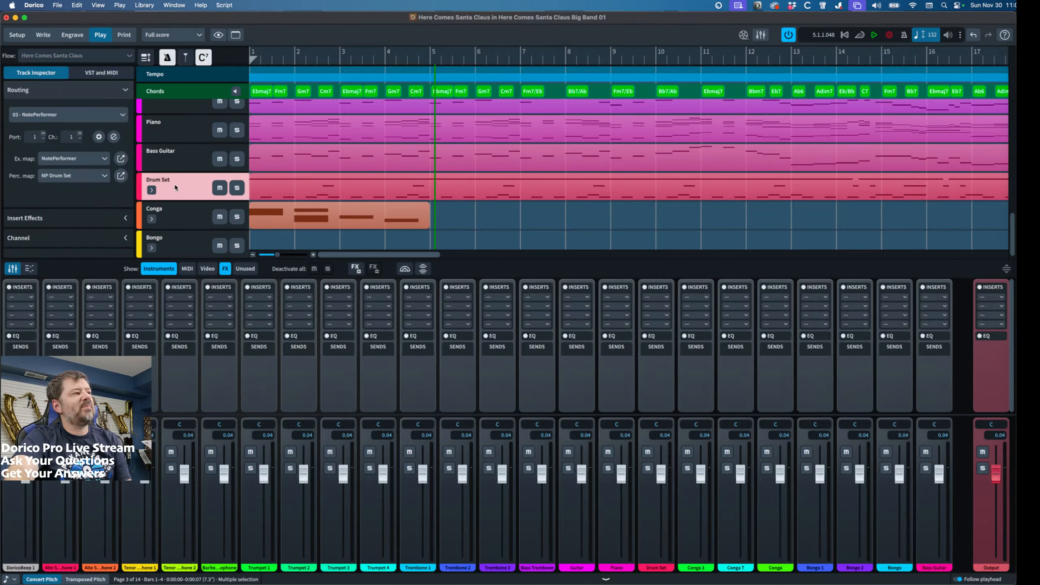
click(39, 115)
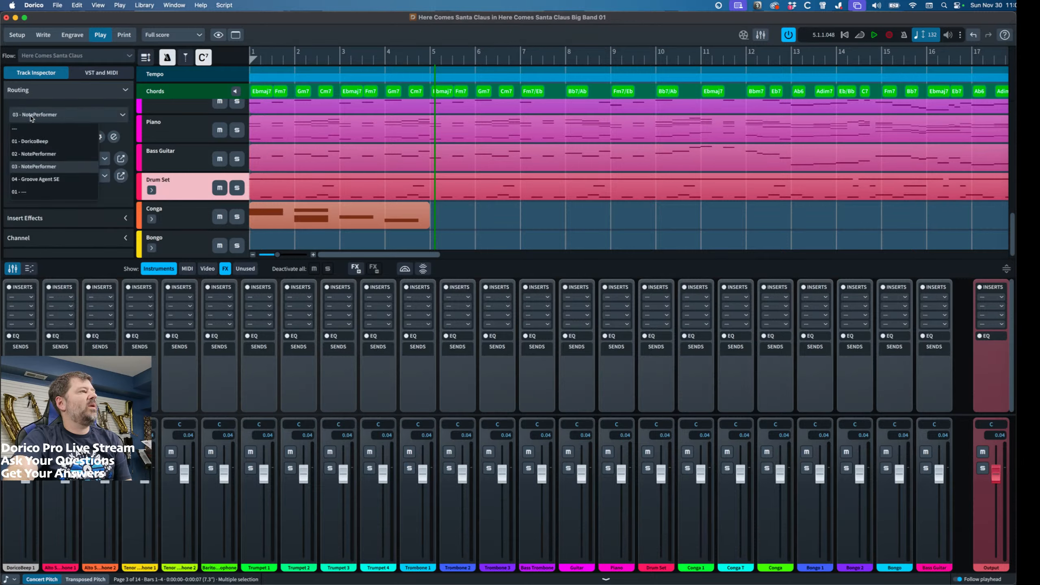
click(48, 182)
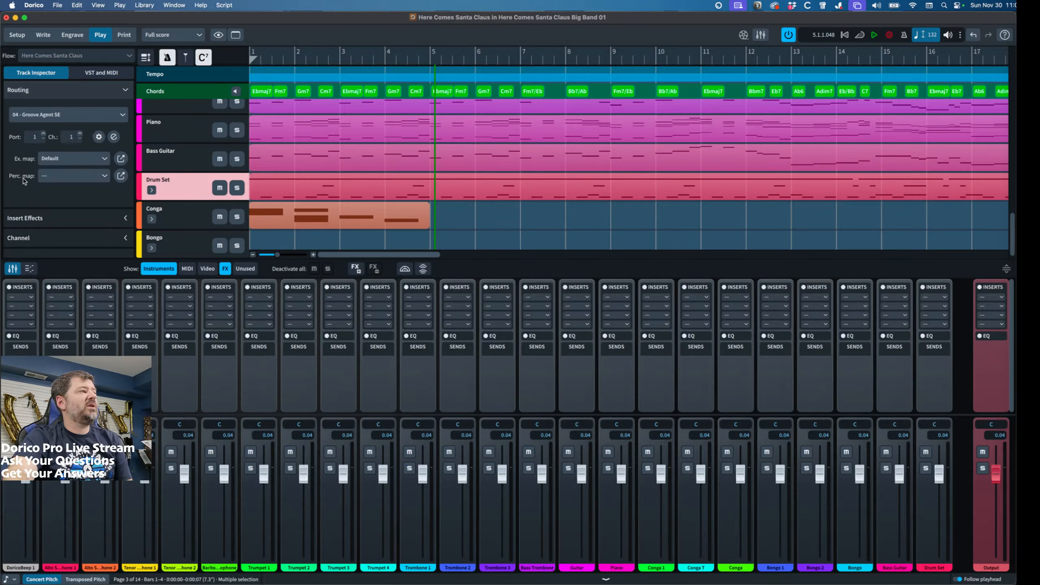
Review the available expression maps for the Drum Set track and choose Default.
click(69, 160)
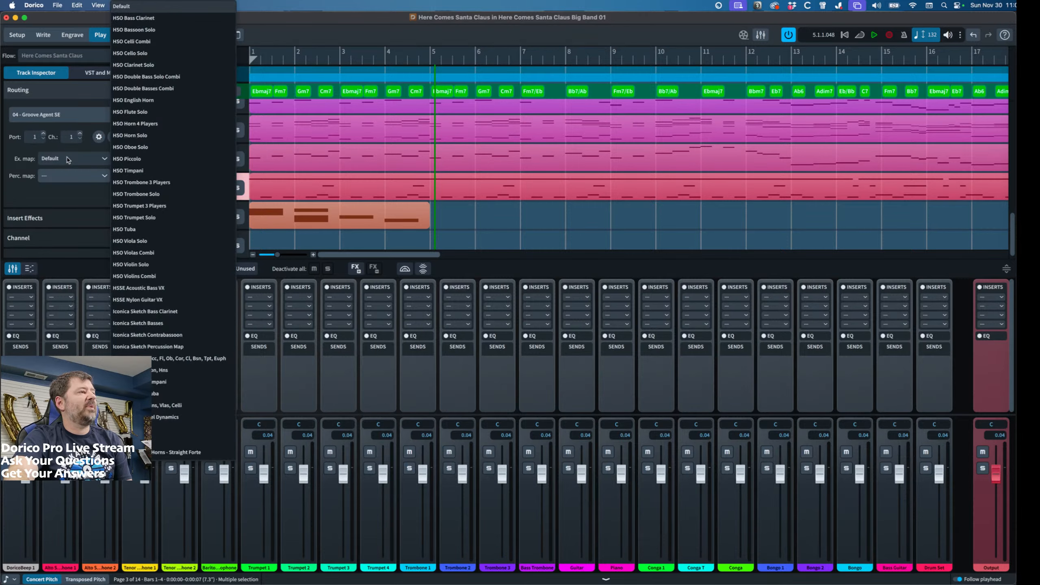
scroll(144, 204, up, 2)
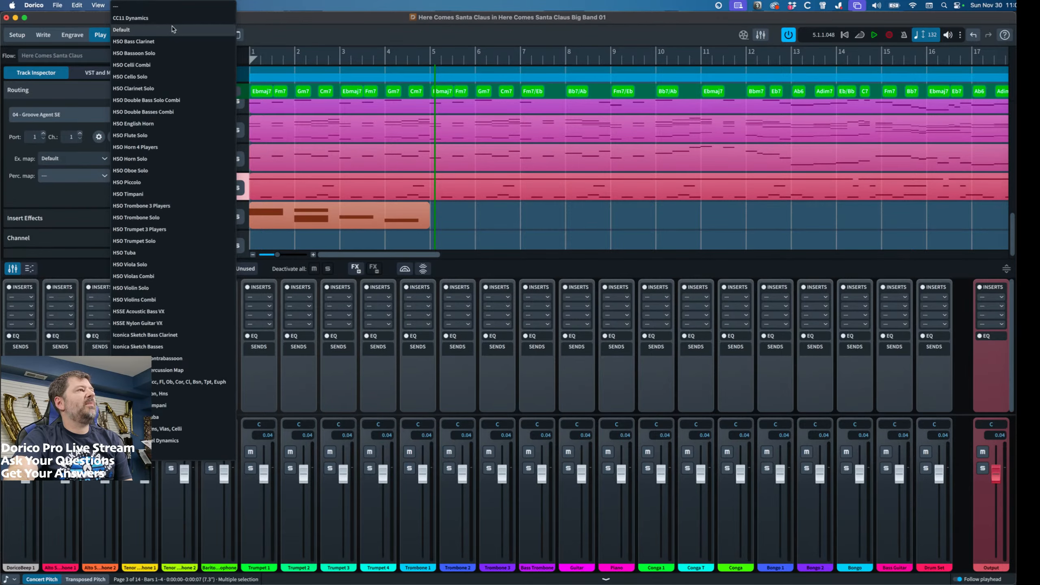
scroll(170, 155, down, 10)
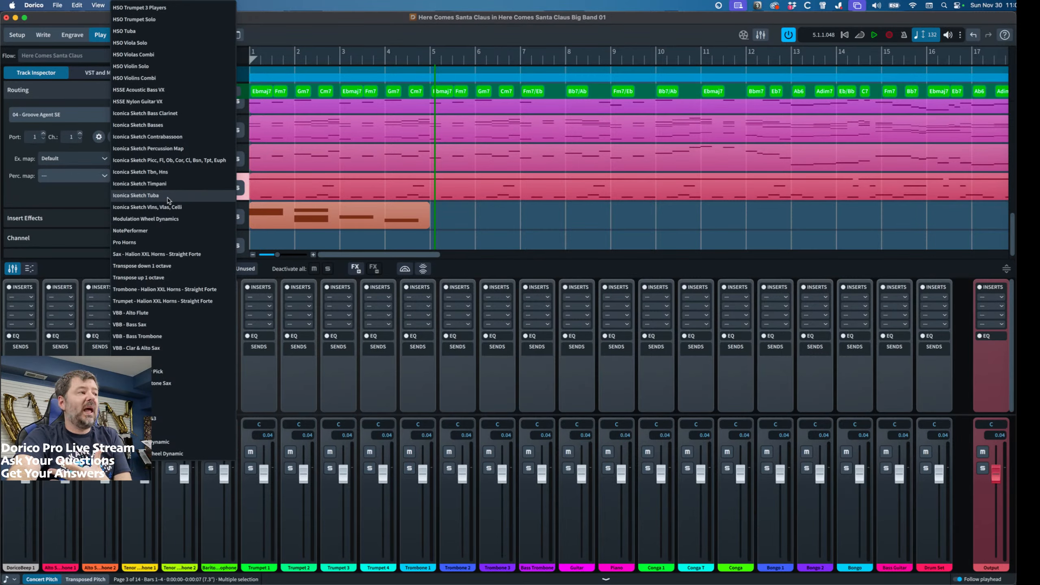
scroll(168, 201, up, 8)
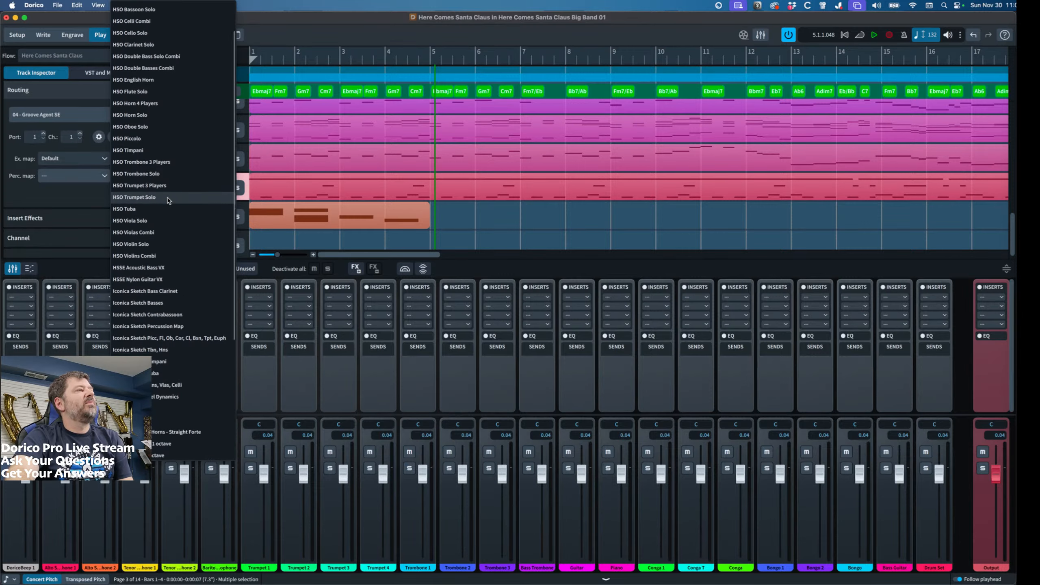
scroll(166, 143, down, 3)
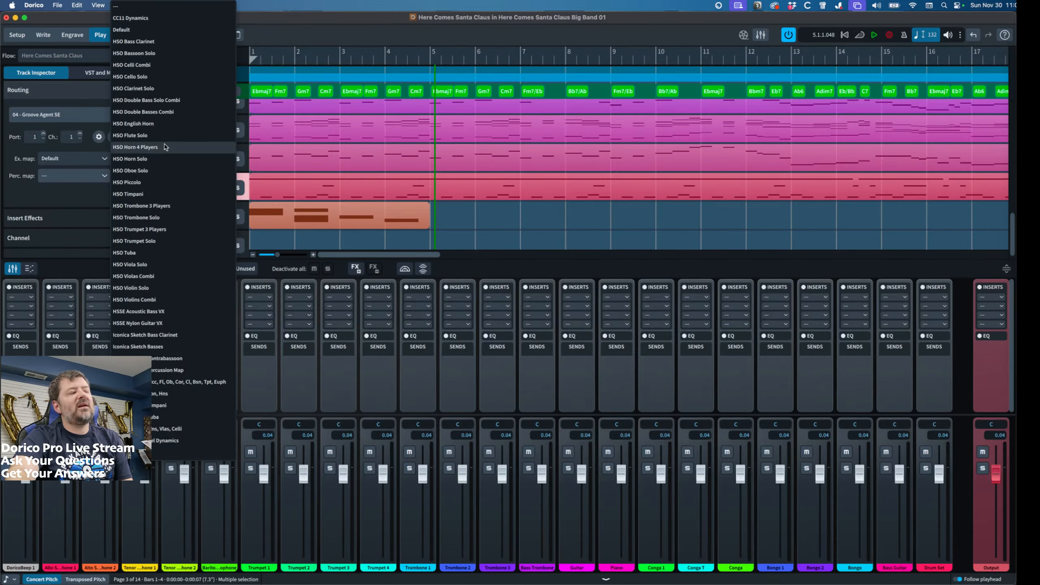
scroll(156, 344, down, 5)
scroll(157, 344, up, 8)
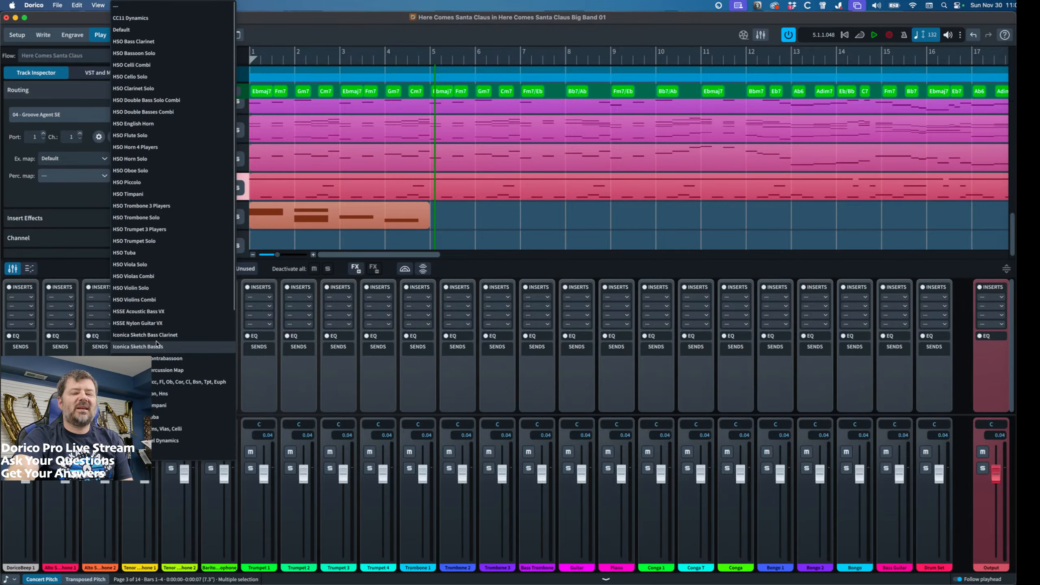
click(126, 31)
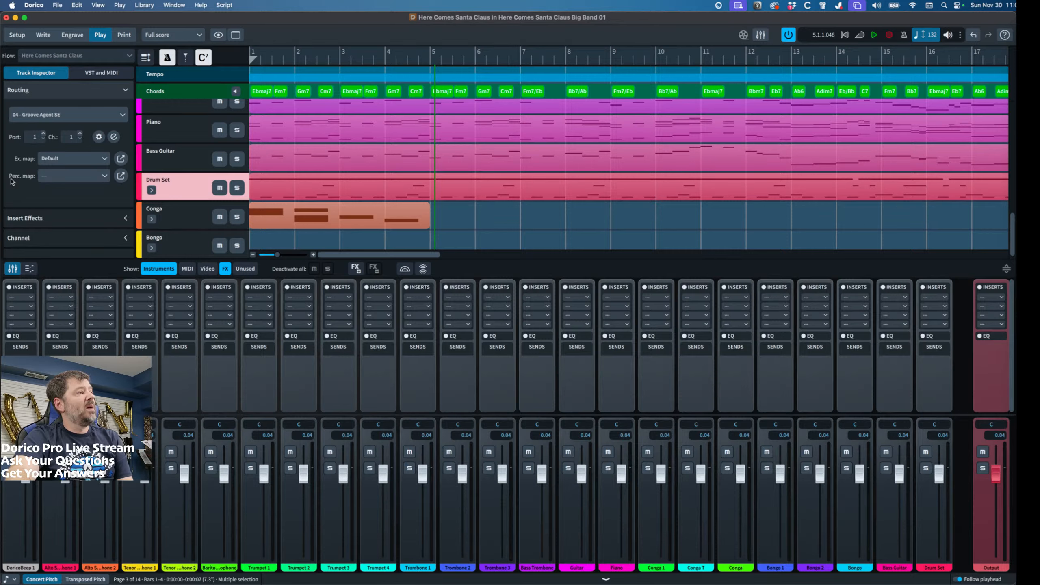
Set the Drum Set track's percussion map to Groove Agent SE Studio Kit and check the kit in the Groove Agent SE window.
click(45, 178)
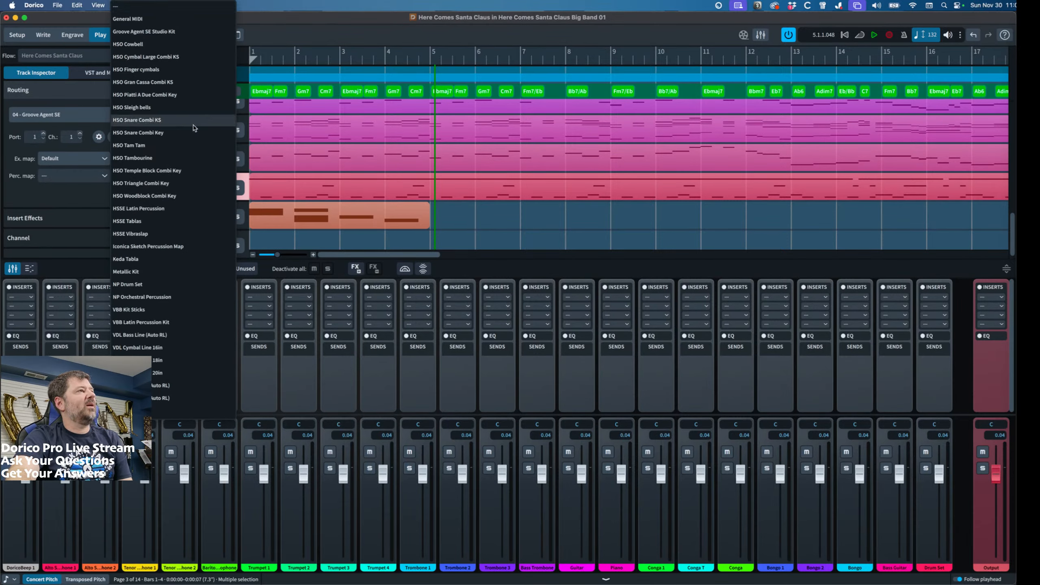
click(154, 33)
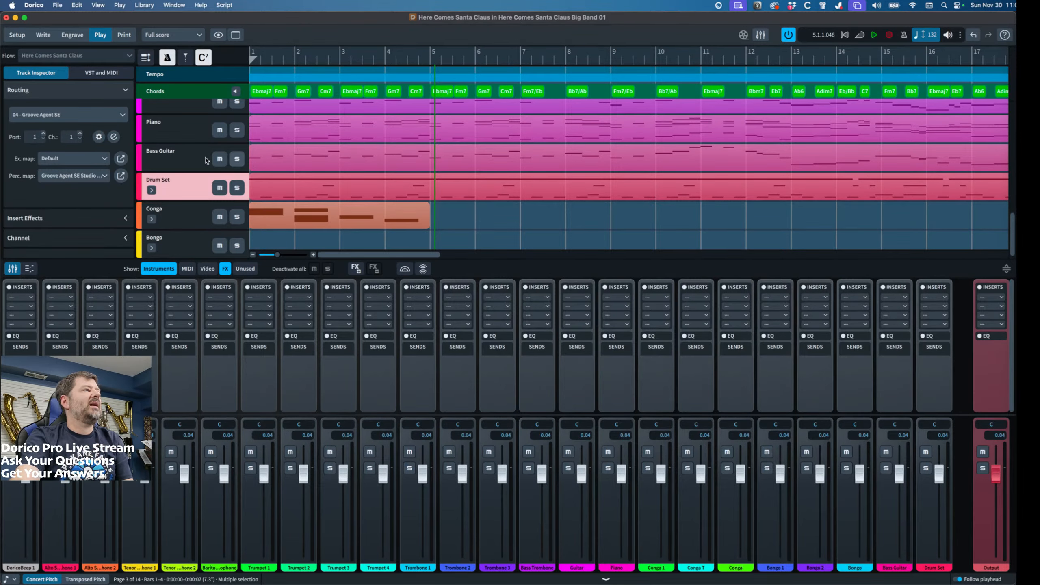
click(115, 138)
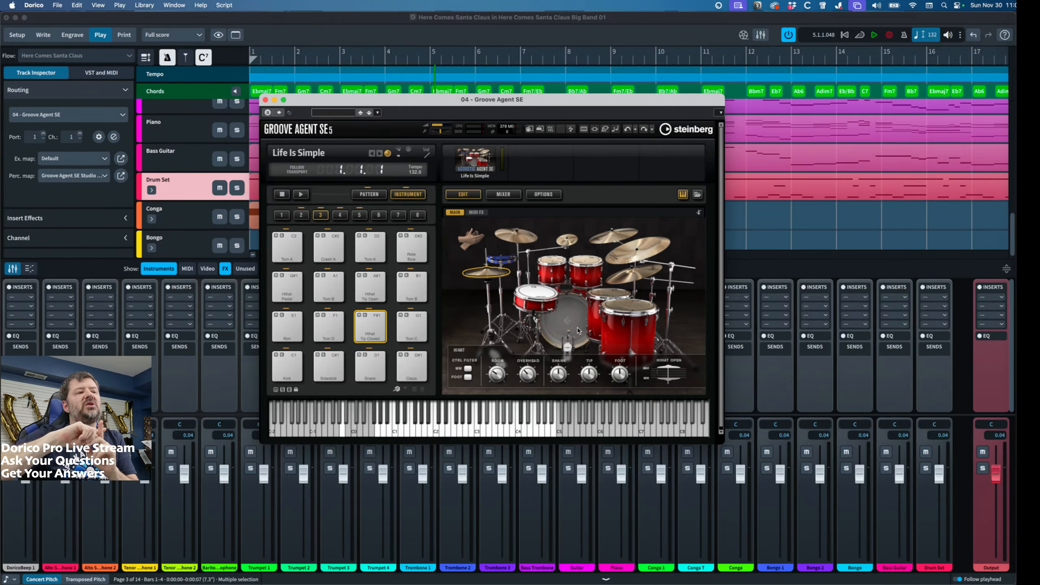
click(265, 100)
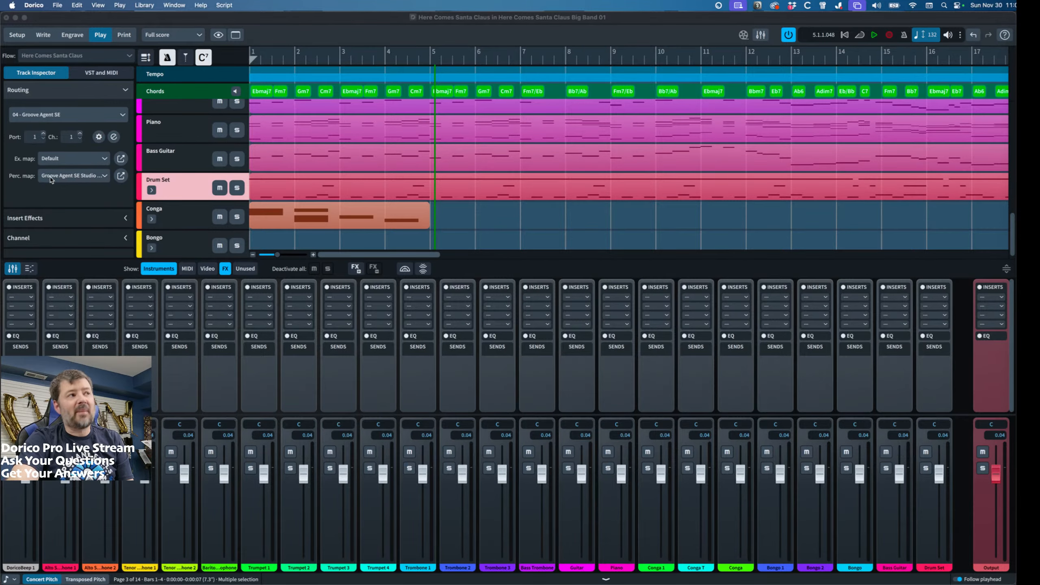
Examine the Groove Agent SE Studio Kit percussion map's notes, instruments and playback techniques, and close it without saving changes.
click(121, 176)
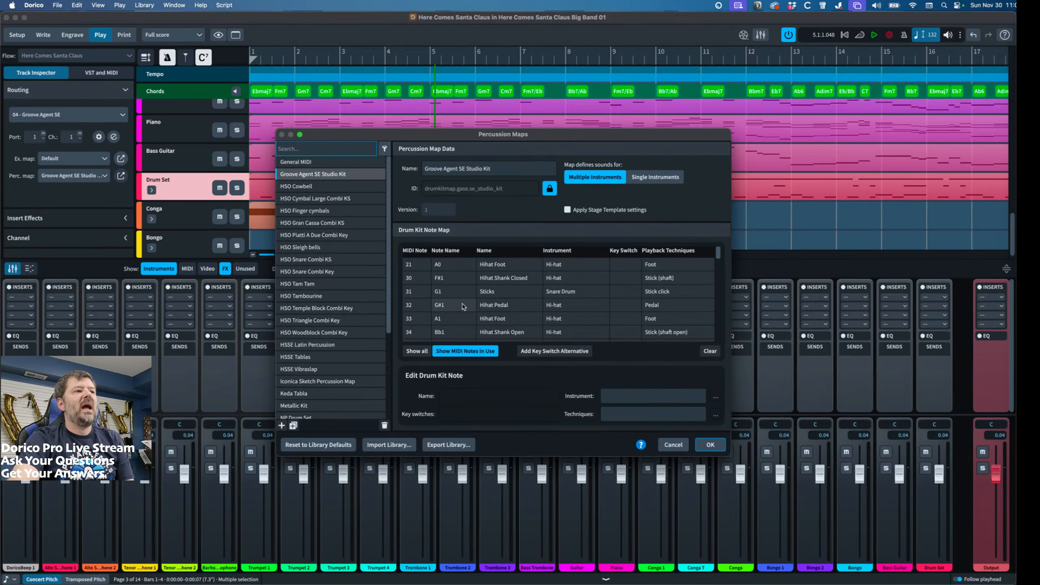
scroll(462, 310, down, 10)
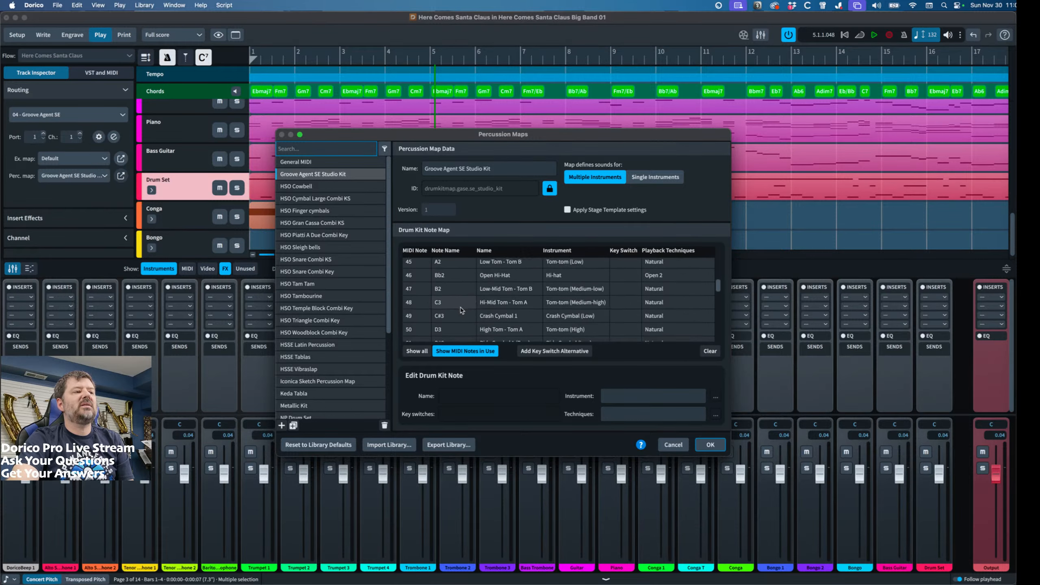
scroll(461, 310, up, 8)
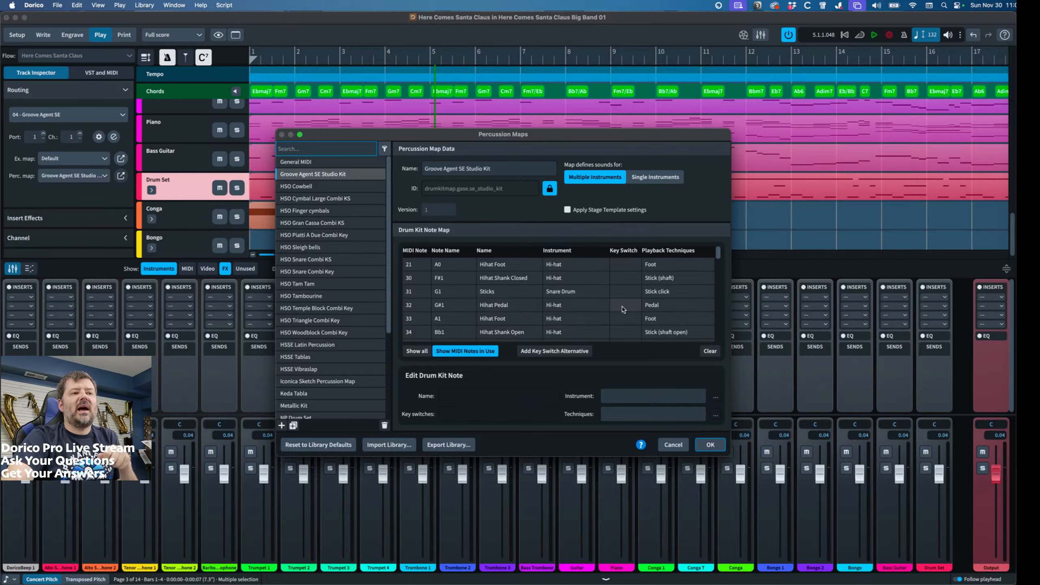
scroll(593, 322, down, 10)
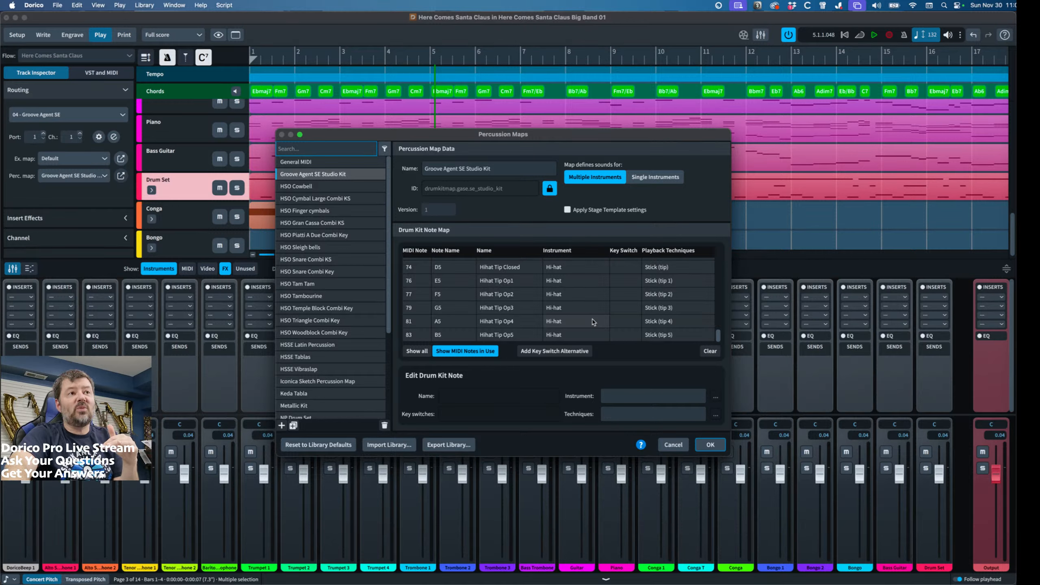
scroll(592, 322, up, 5)
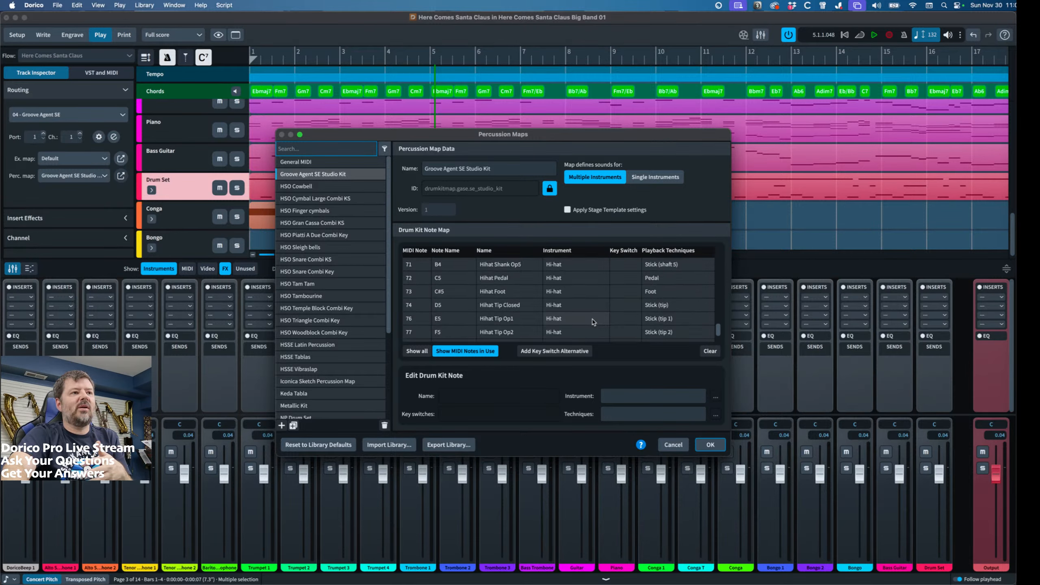
scroll(592, 322, up, 3)
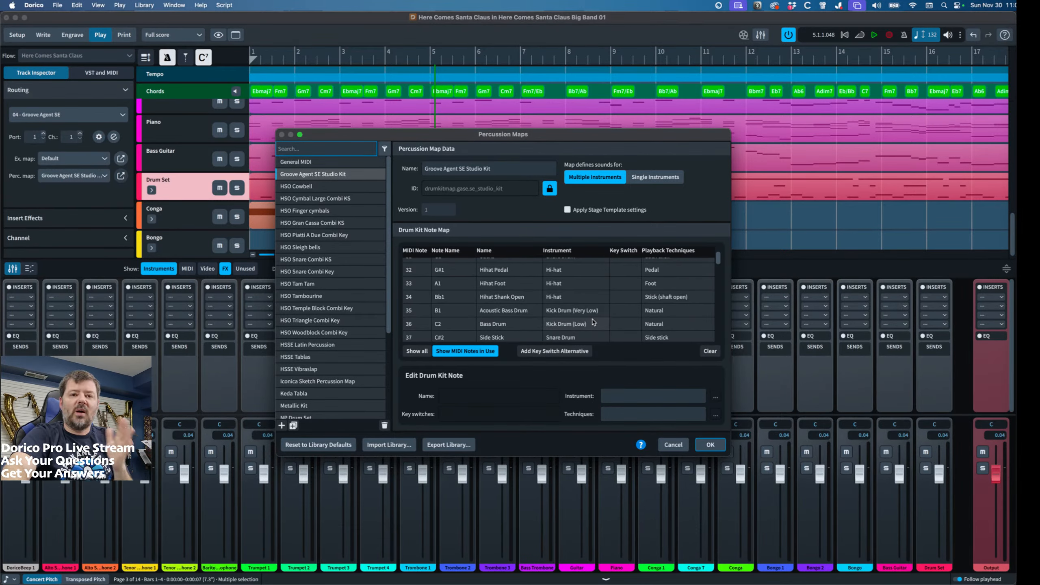
scroll(593, 323, up, 2)
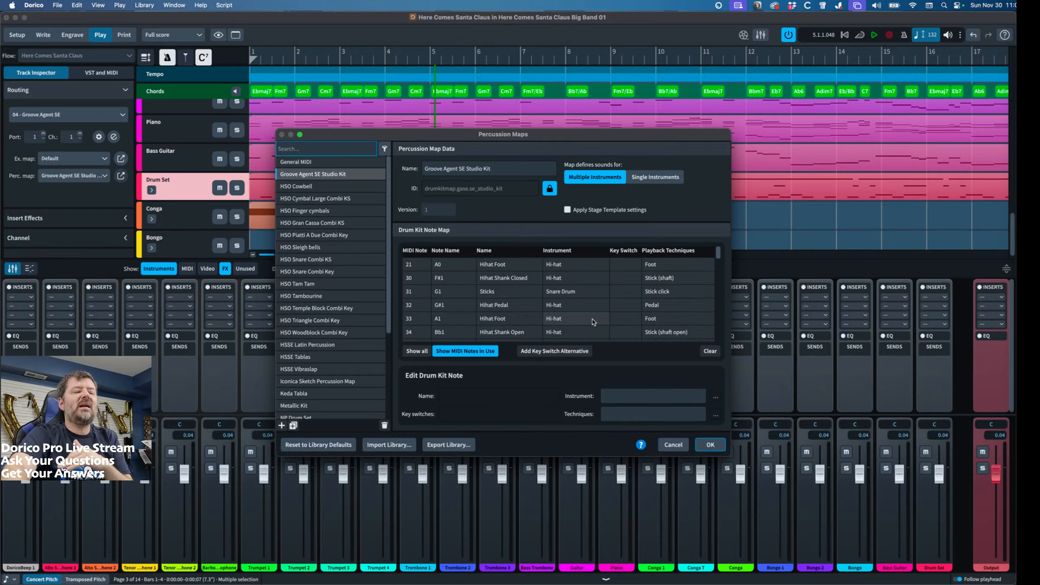
scroll(593, 322, down, 5)
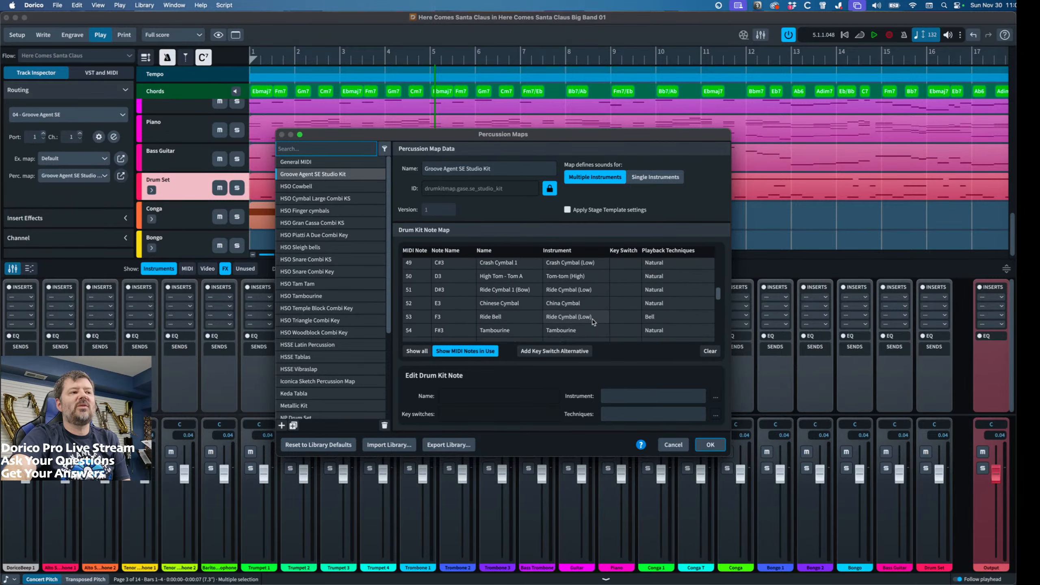
scroll(593, 323, down, 8)
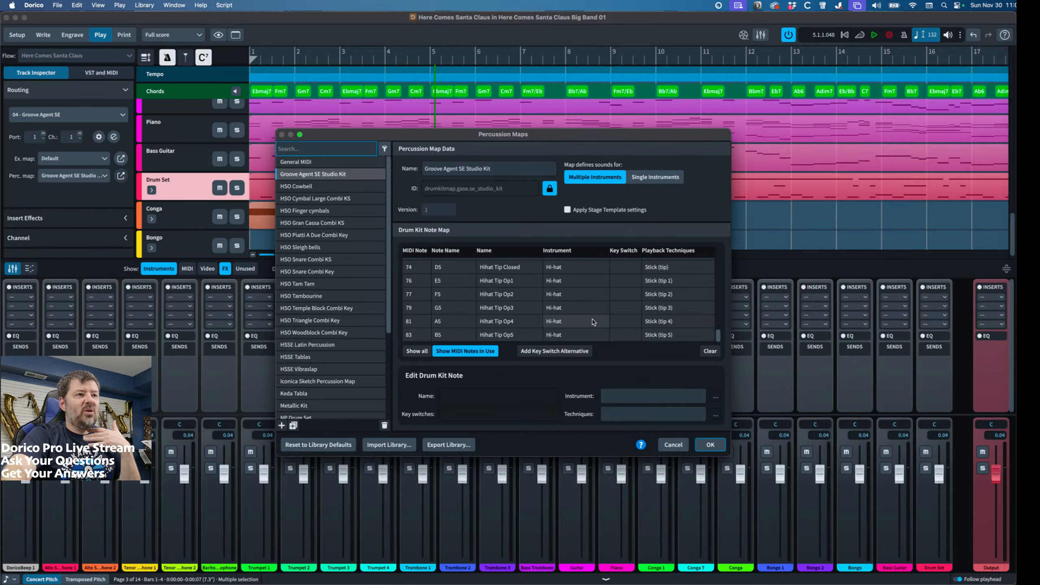
scroll(593, 322, up, 10)
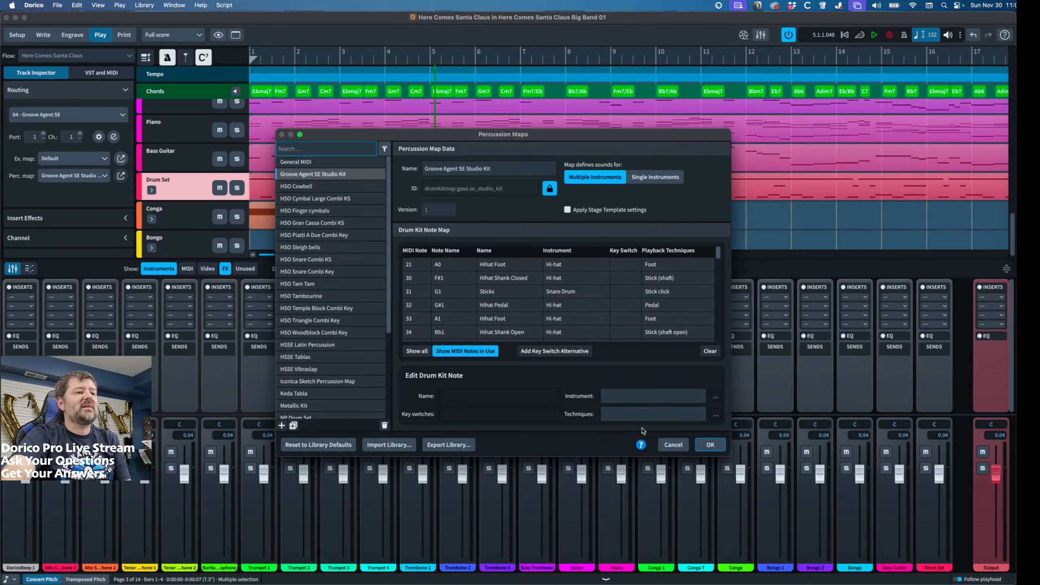
click(673, 445)
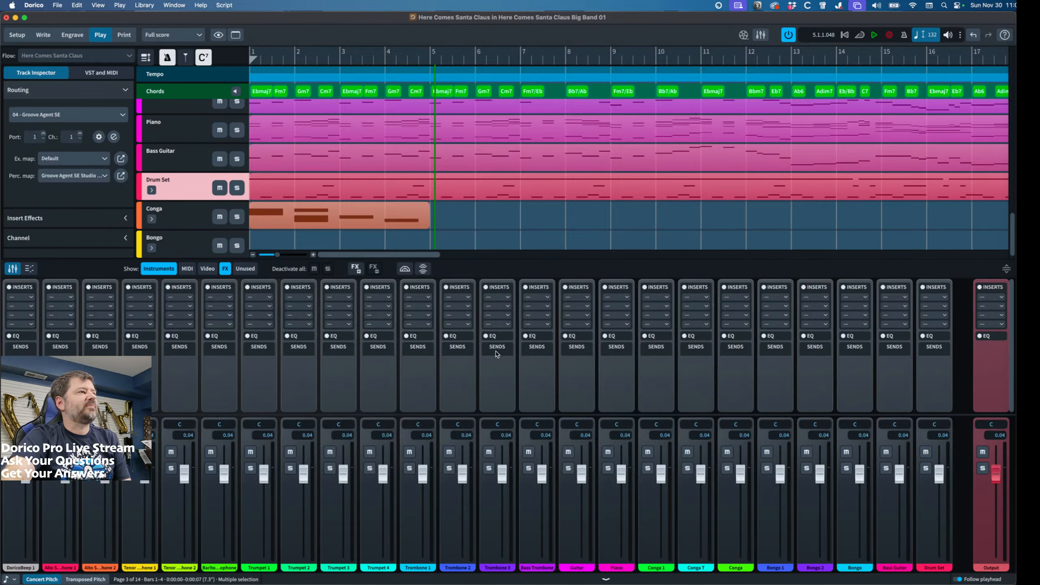
Check the loaded VST instruments and play back a couple of bars of the score from bar 5 in Write mode.
click(98, 78)
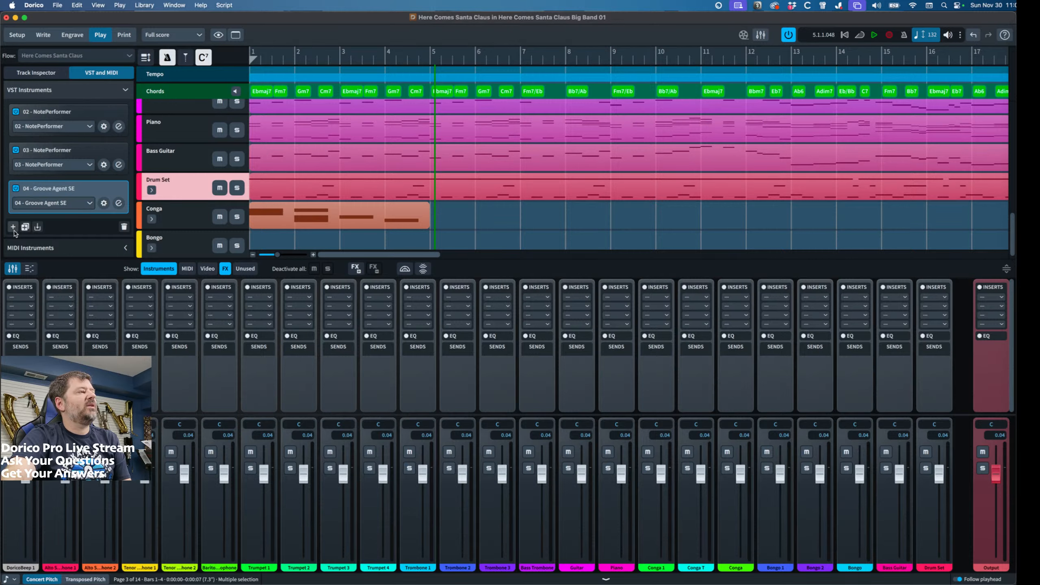
click(33, 74)
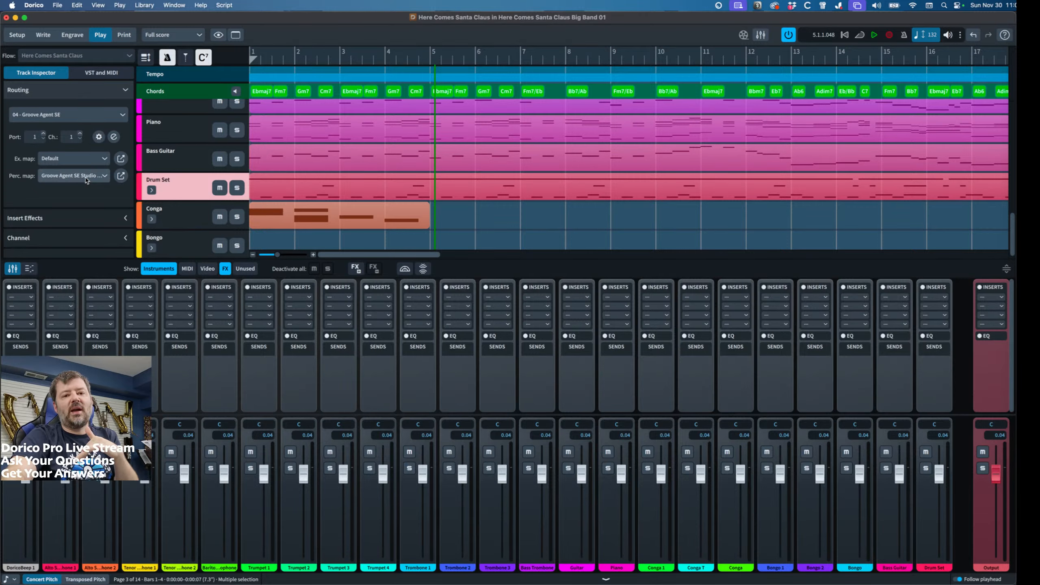
click(44, 35)
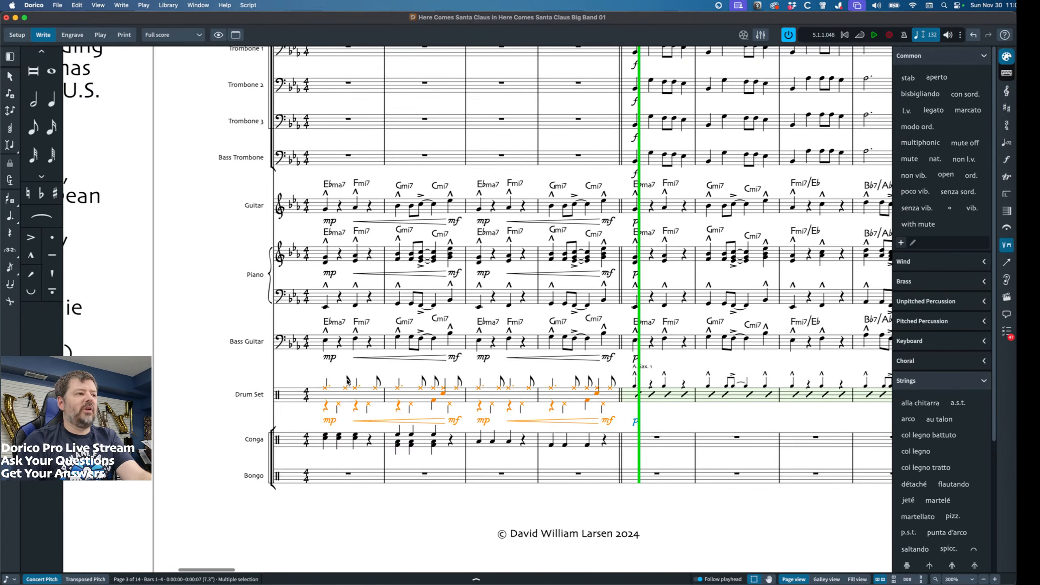
key(space)
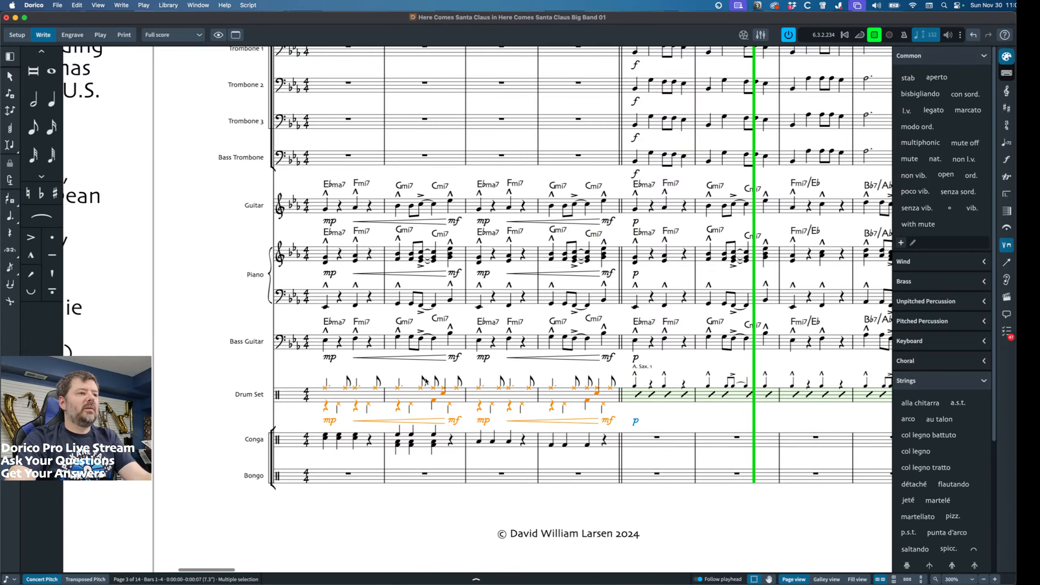
key(space)
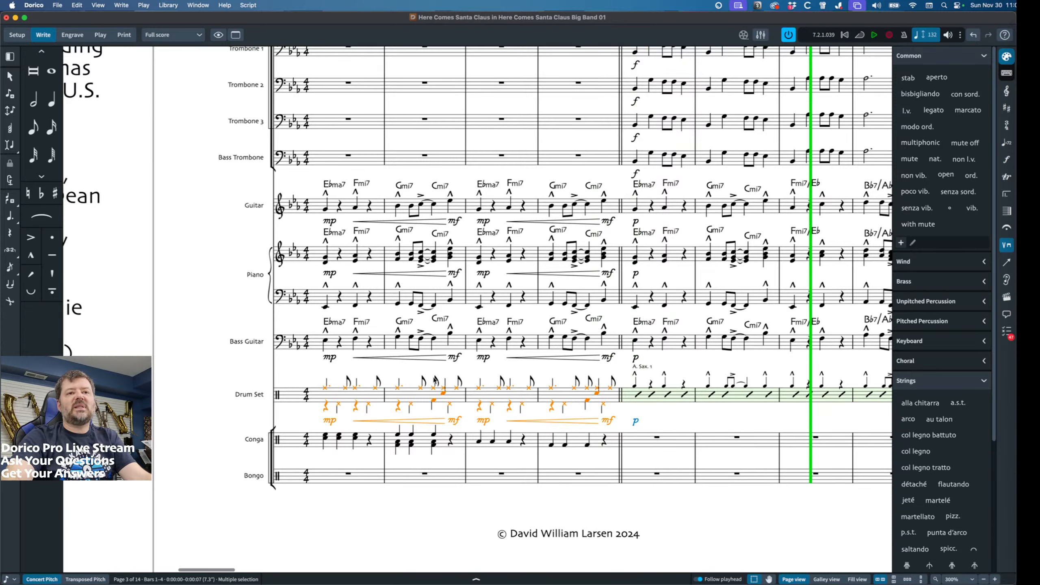
Add an ff dynamic to the Drum Set's slash region at the start of bar 13.
click(670, 415)
scroll(682, 428, right, 10)
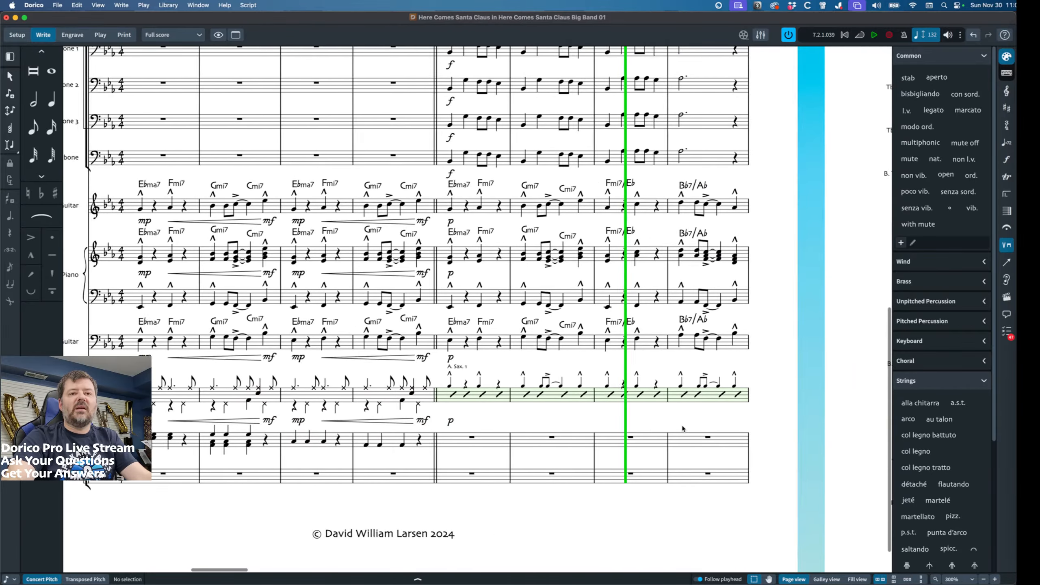
scroll(682, 428, right, 10)
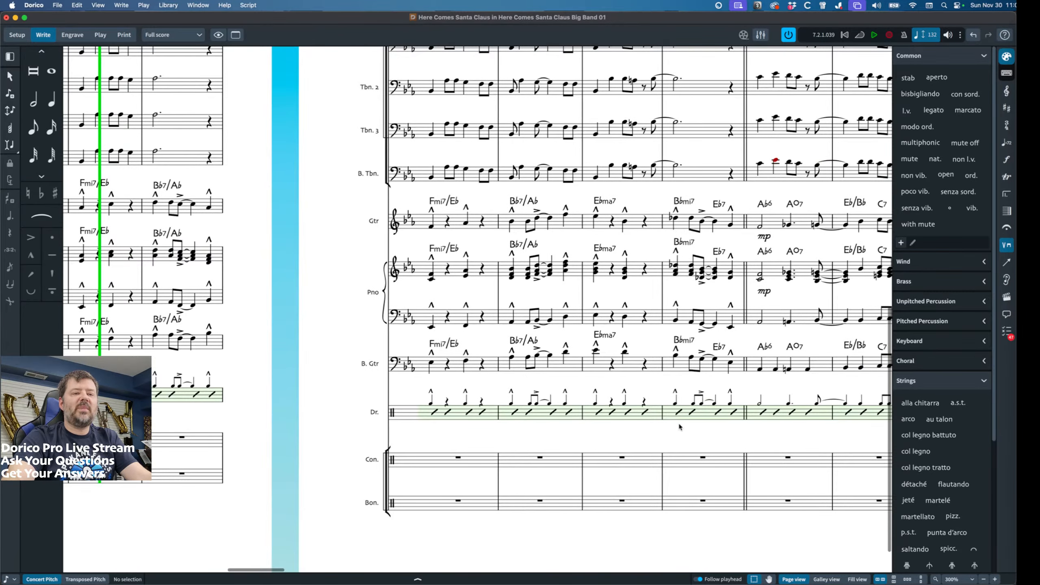
scroll(680, 427, right, 5)
click(628, 413)
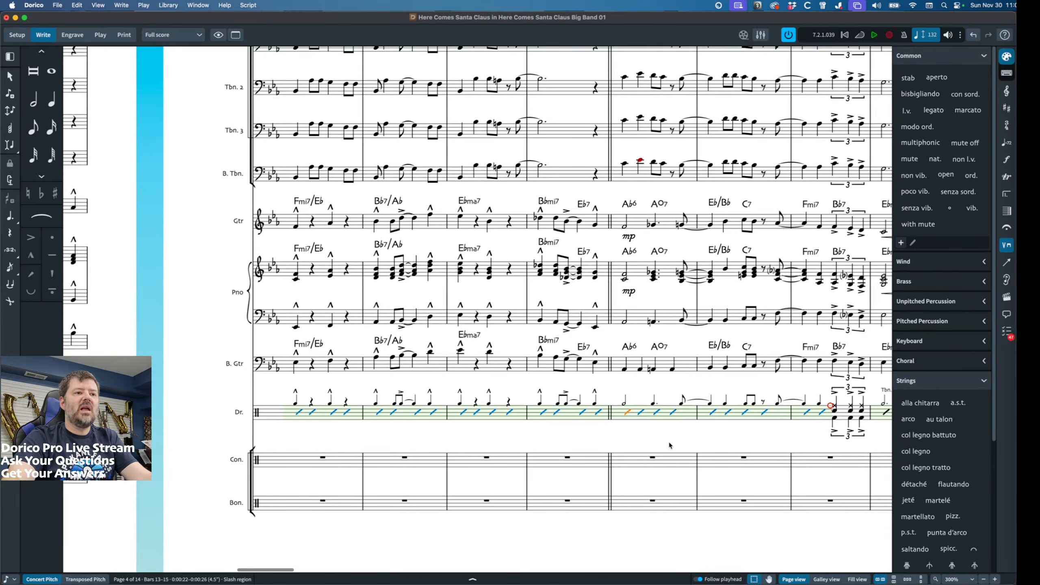
key(shift+d)
text(ff)
key(Return)
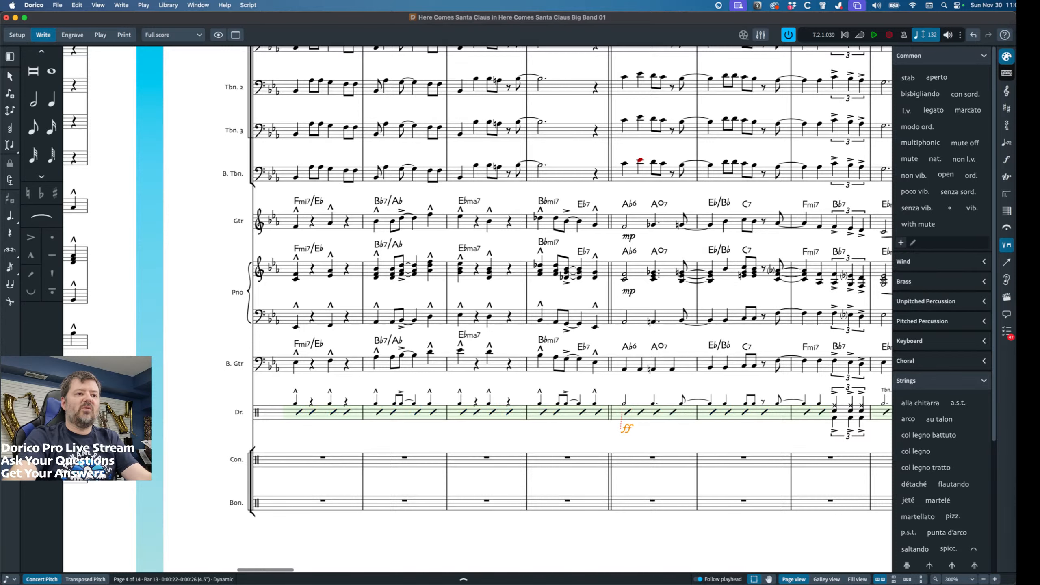
Enter an ff dynamic for the Drum Set at the start of bar 5.
scroll(468, 423, left, 15)
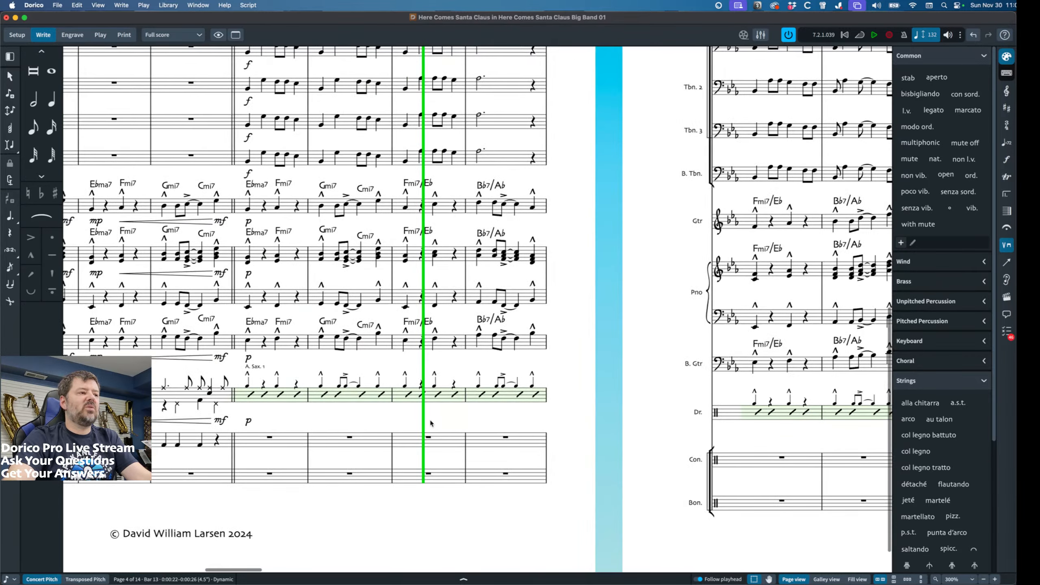
double_click(249, 423)
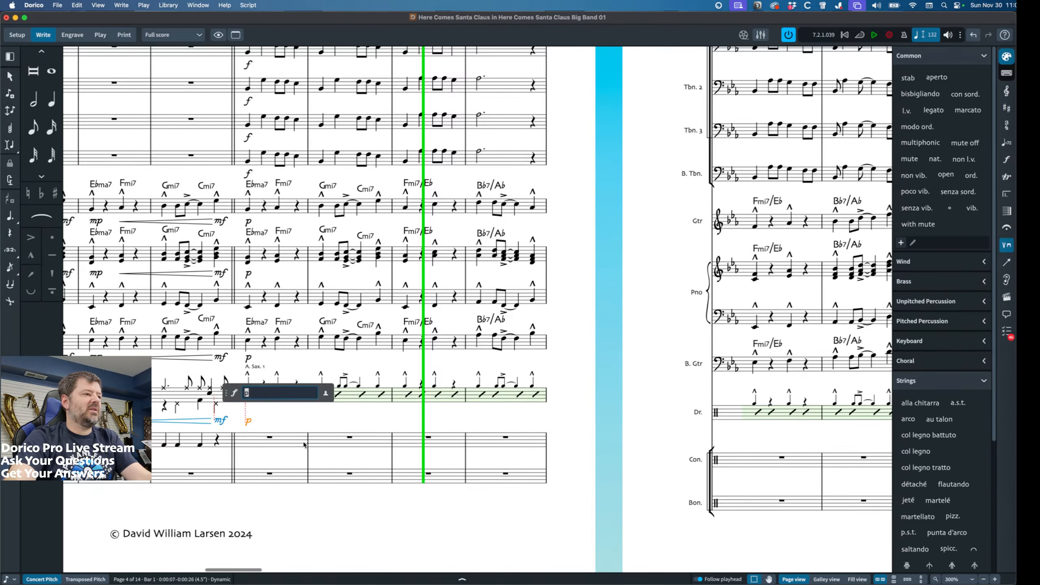
text(ff)
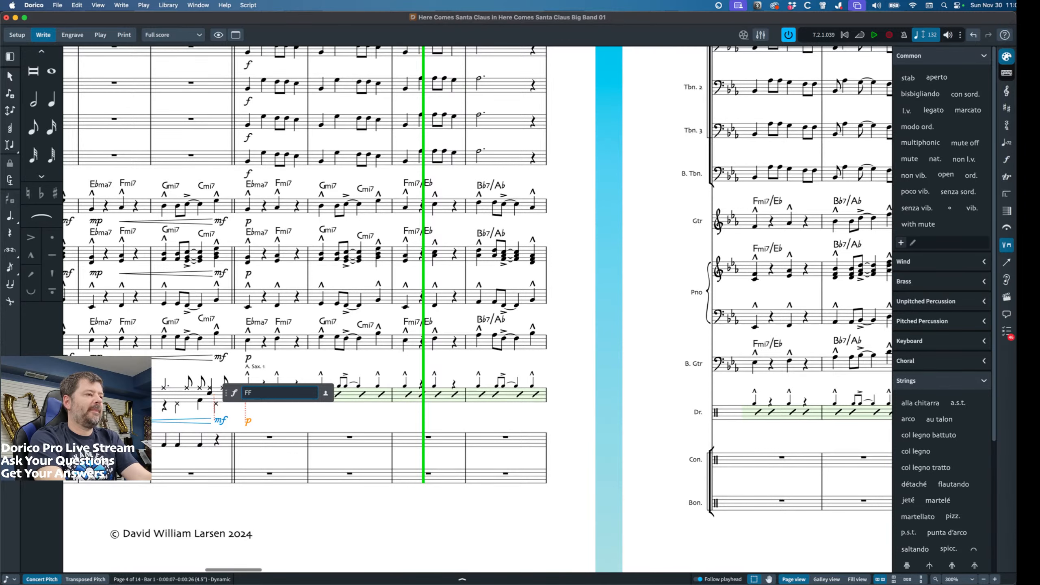
key(Return)
scroll(259, 419, left, 3)
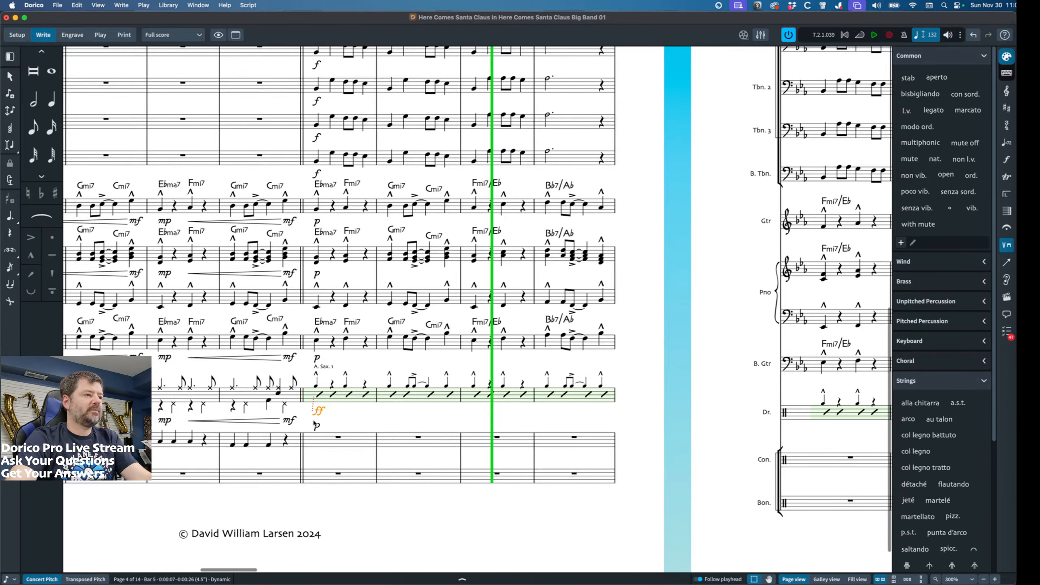
Delete the Drum Set's p dynamic at the start of bar 5 and play back the score from bar 4.
click(316, 426)
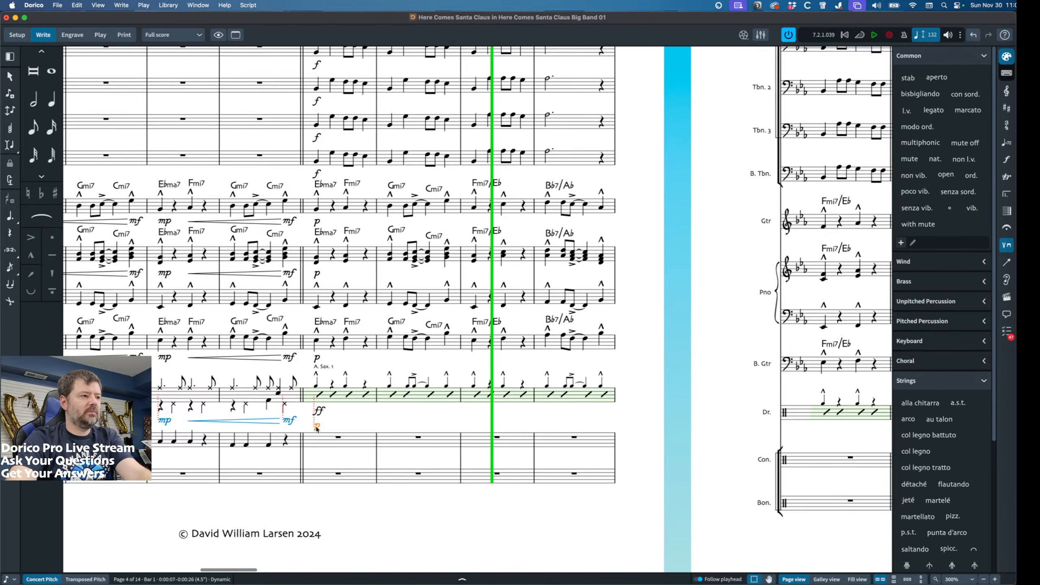
key(Delete)
scroll(357, 410, left, 4)
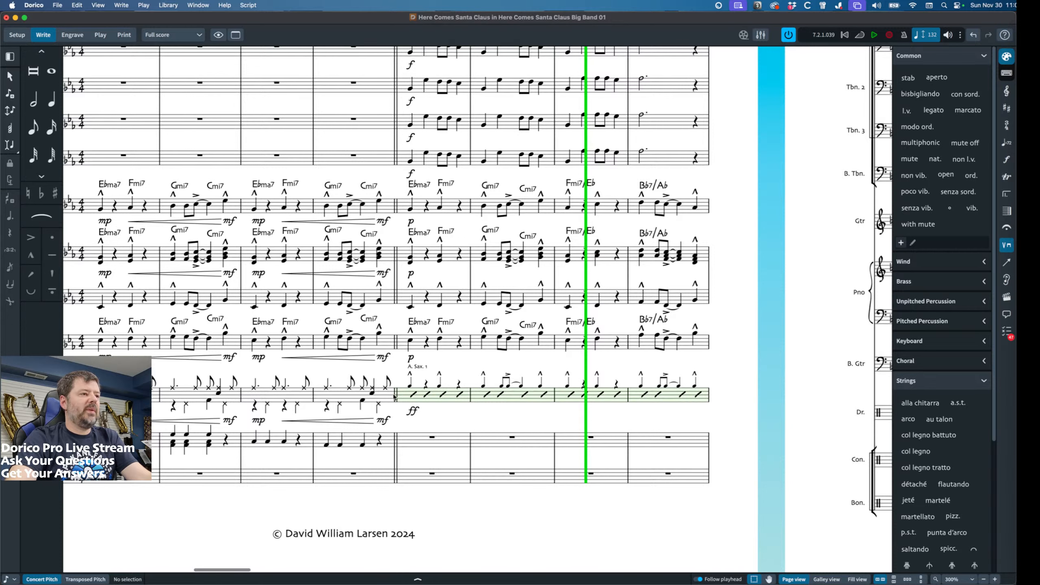
click(323, 395)
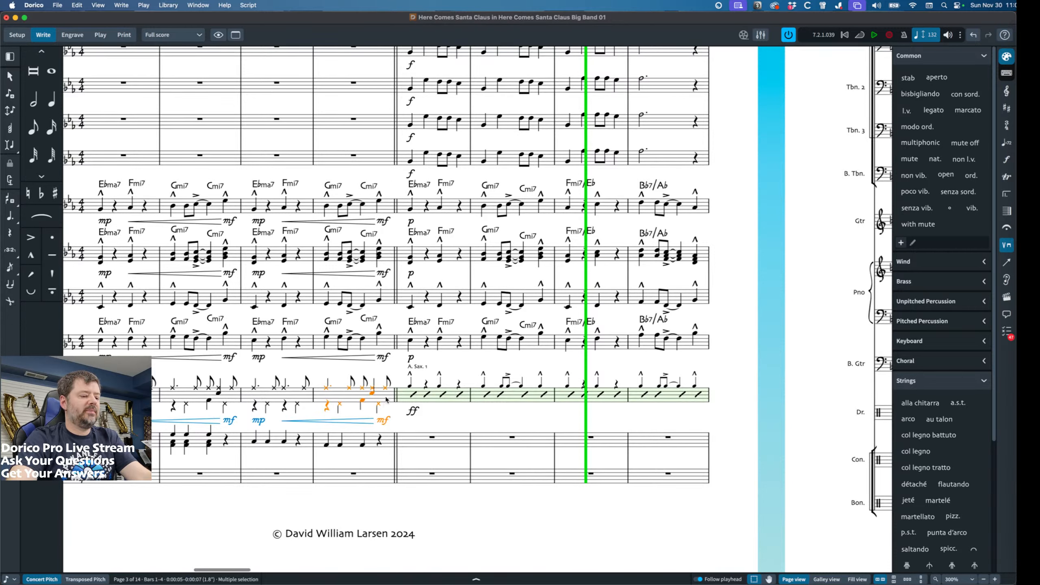
key(p)
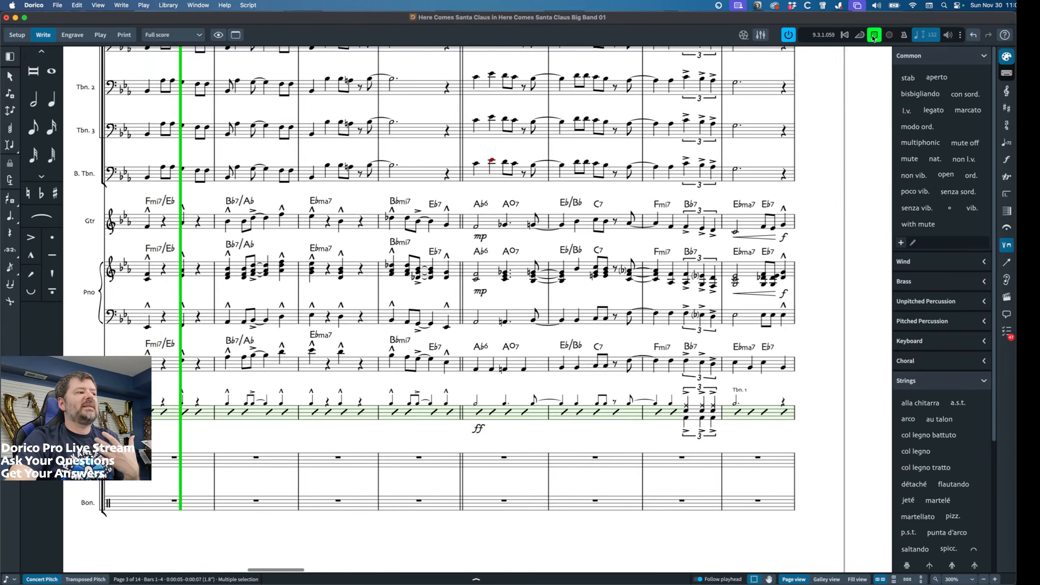
click(875, 37)
Undo the p deletion and the ff dynamics added to the Drum Set at bars 5 and 13.
scroll(499, 363, left, 10)
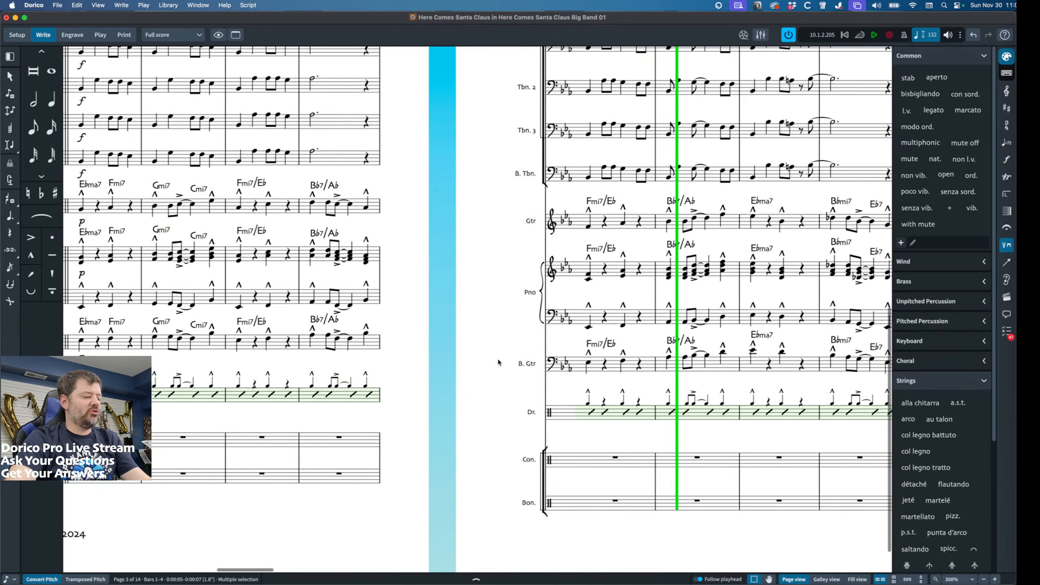
scroll(499, 363, left, 5)
key(super+z)
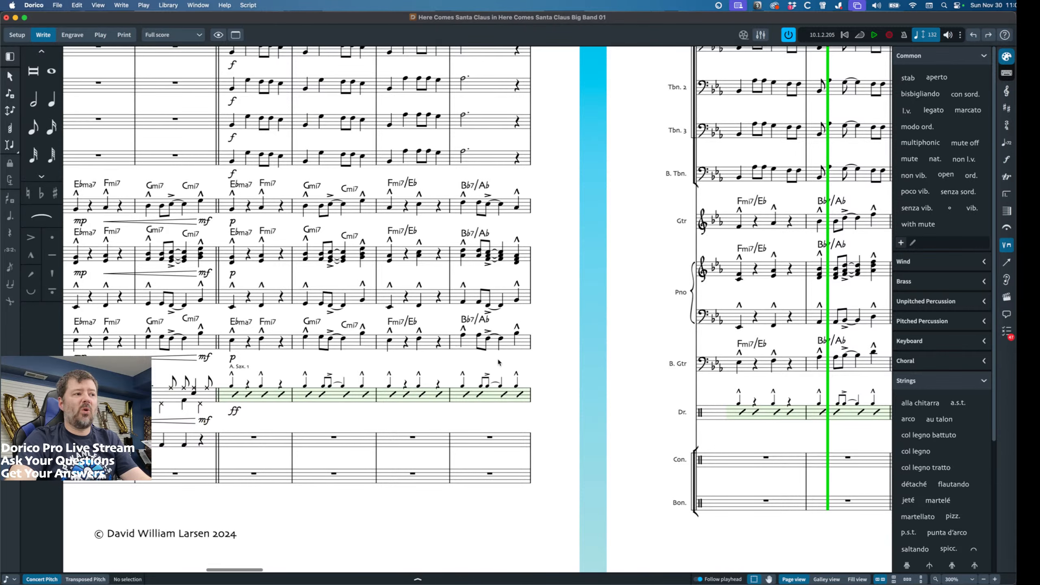
key(super+z)
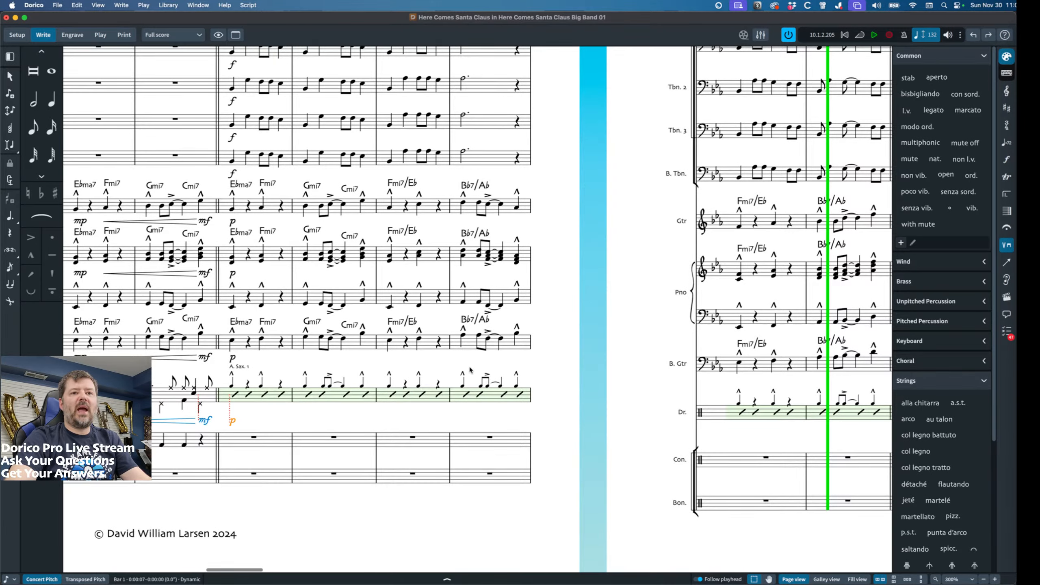
scroll(469, 370, right, 10)
scroll(470, 370, down, 3)
key(super+z)
key(super+z)
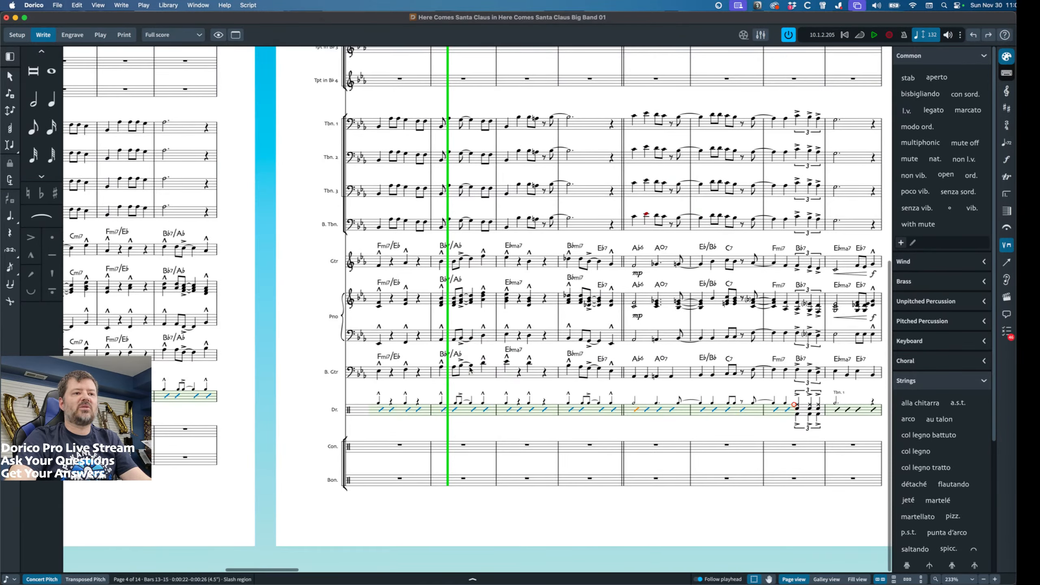
Play back the score from the Drum Set's first ride cymbal note in bar 1 to bar 9.
scroll(471, 370, left, 10)
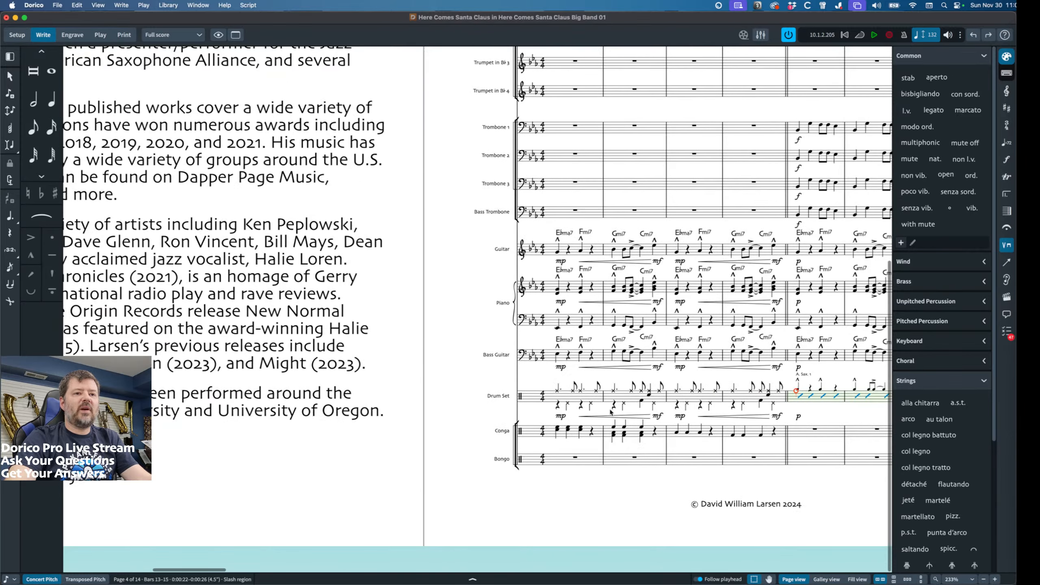
click(557, 392)
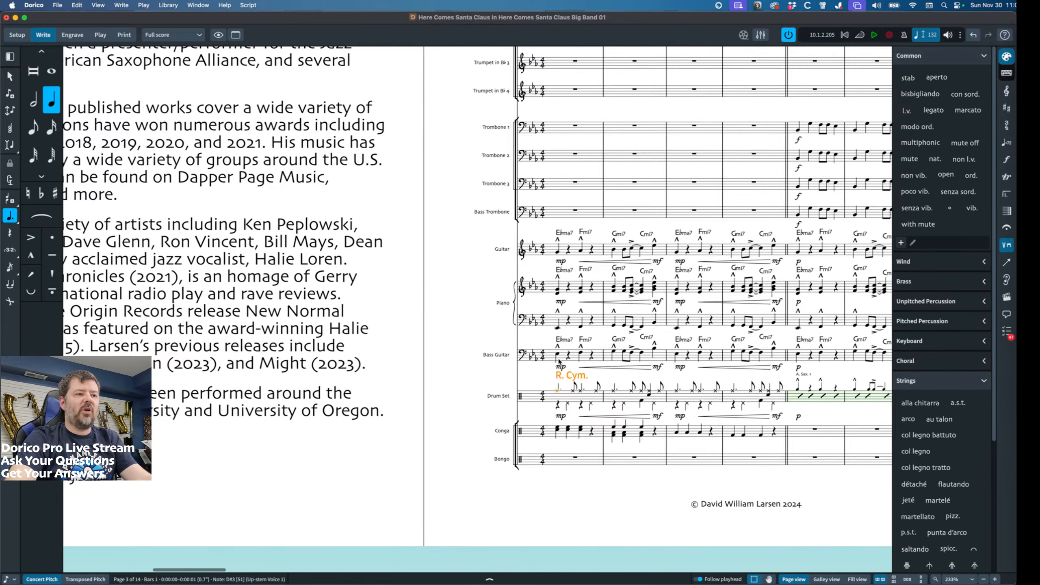
key(space)
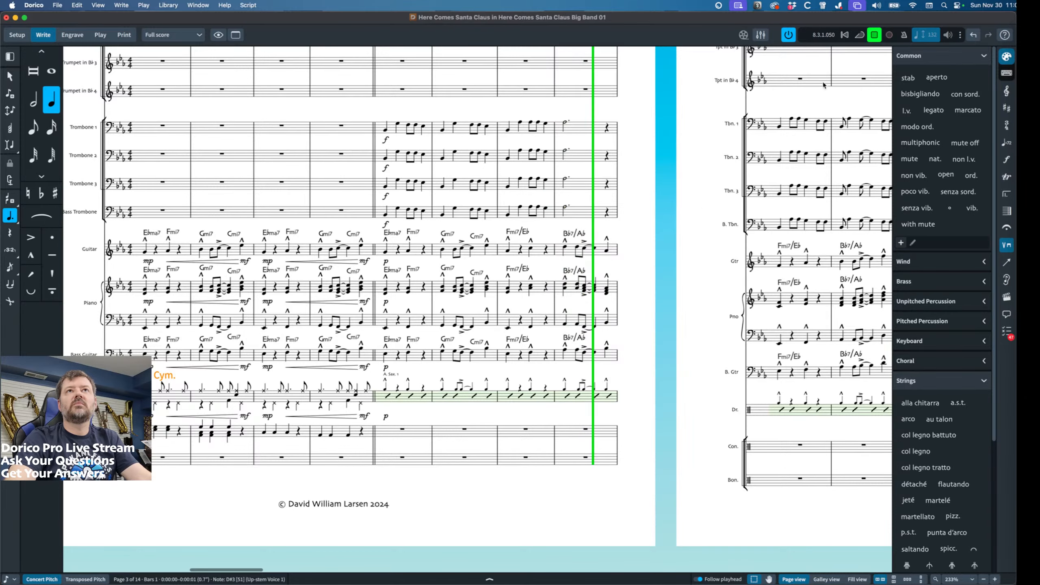
key(space)
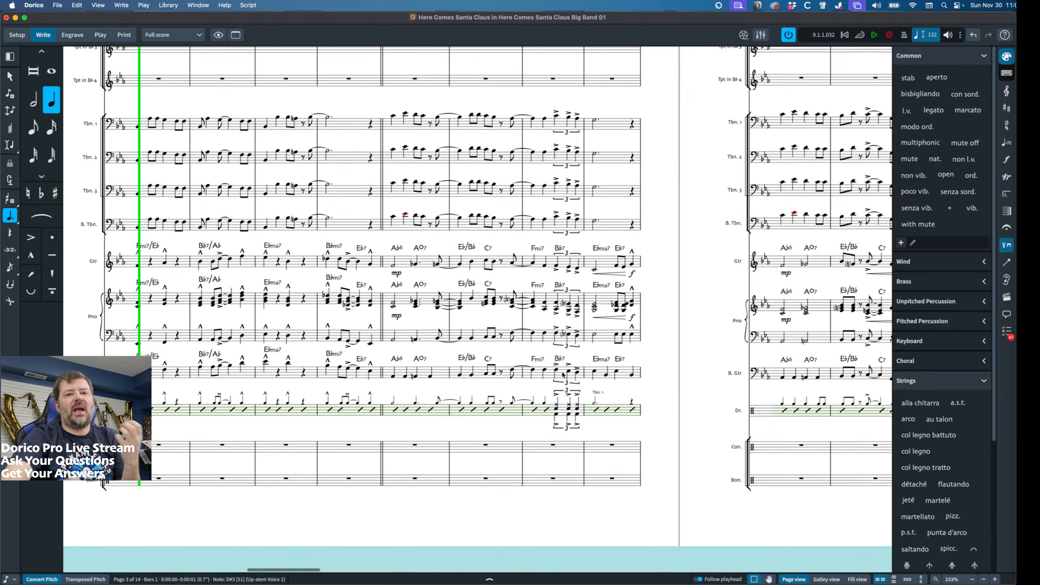
Play back the score from the Bass Guitar's first note in bar 35, through the written-out drum bars.
scroll(563, 374, right, 5)
scroll(563, 374, right, 10)
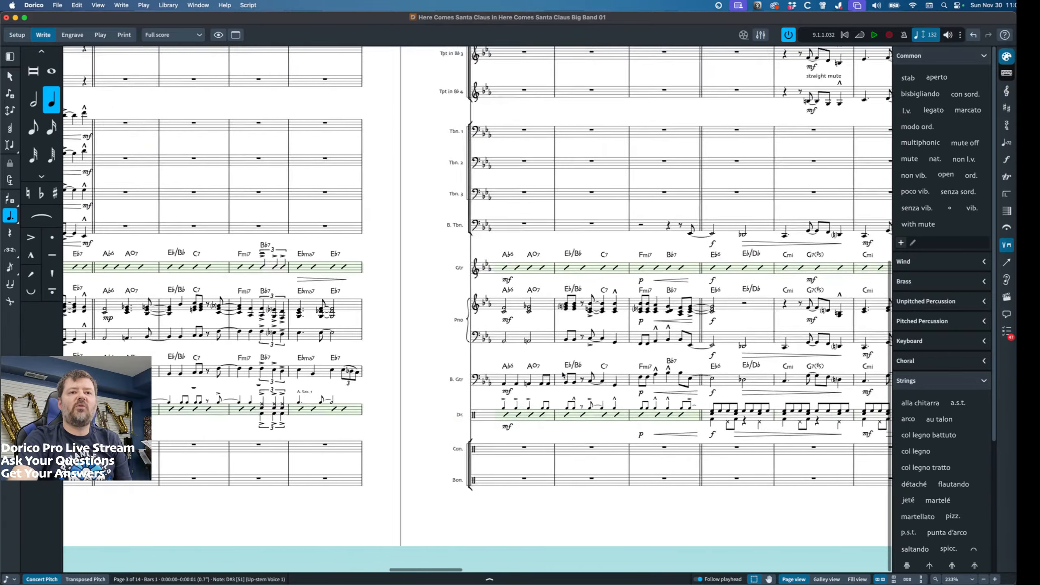
scroll(564, 374, left, 3)
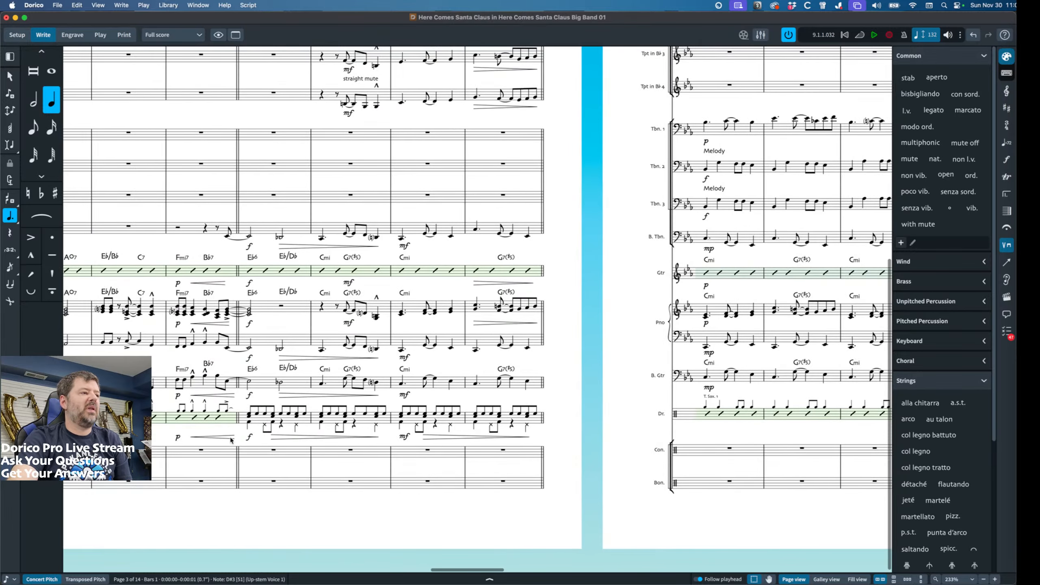
click(179, 382)
key(p)
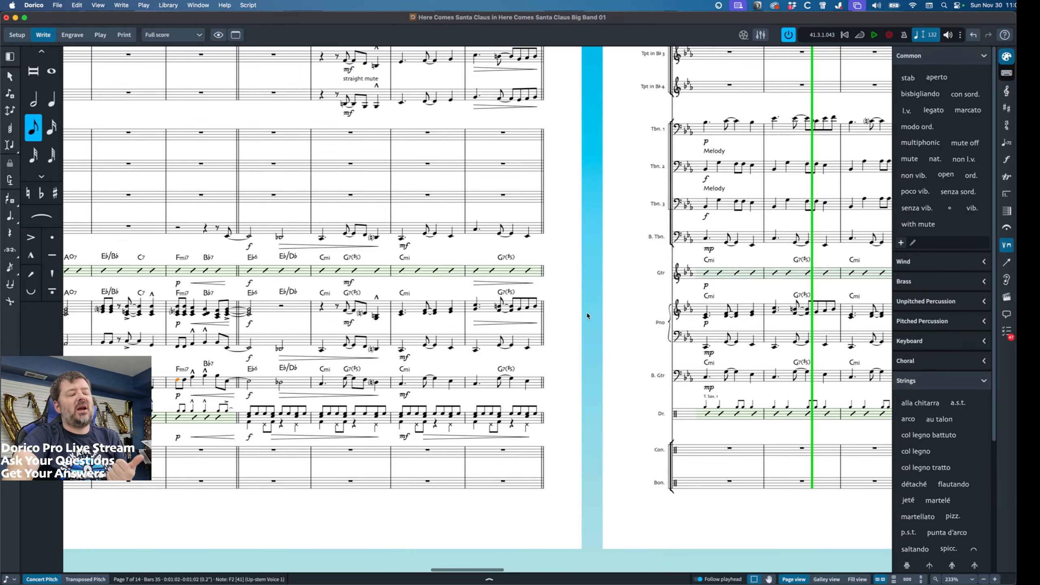
Select the Bass Guitar's bars 1 to 4, play back the opening and stop in bar 2.
scroll(584, 320, down, 1)
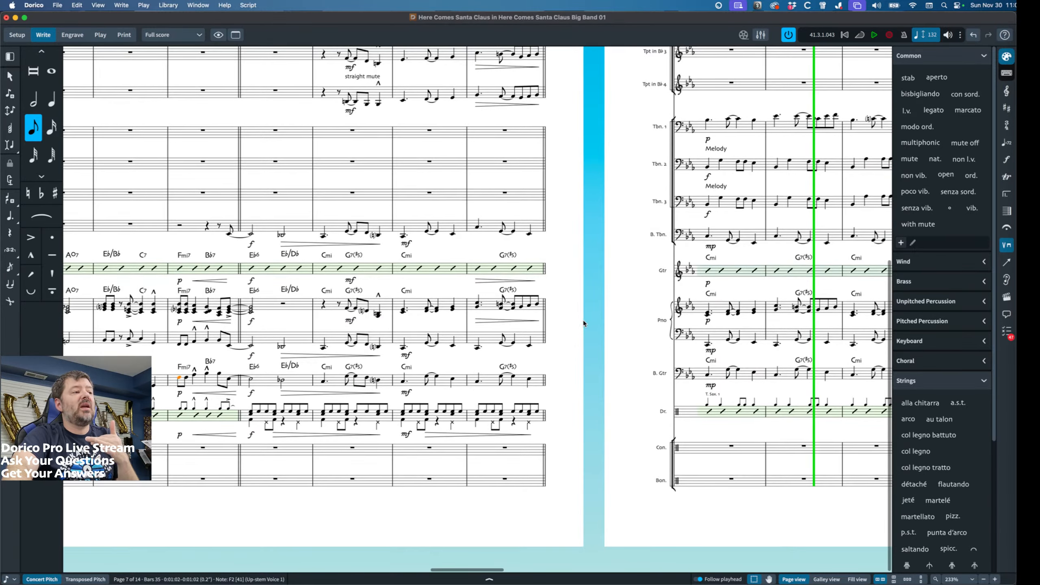
scroll(584, 324, left, 10)
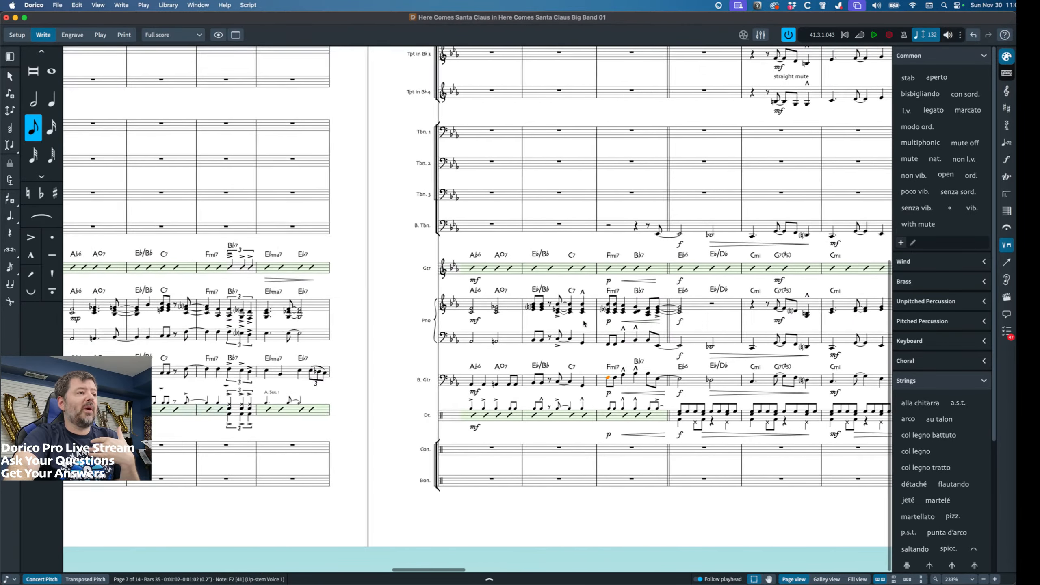
scroll(584, 324, left, 10)
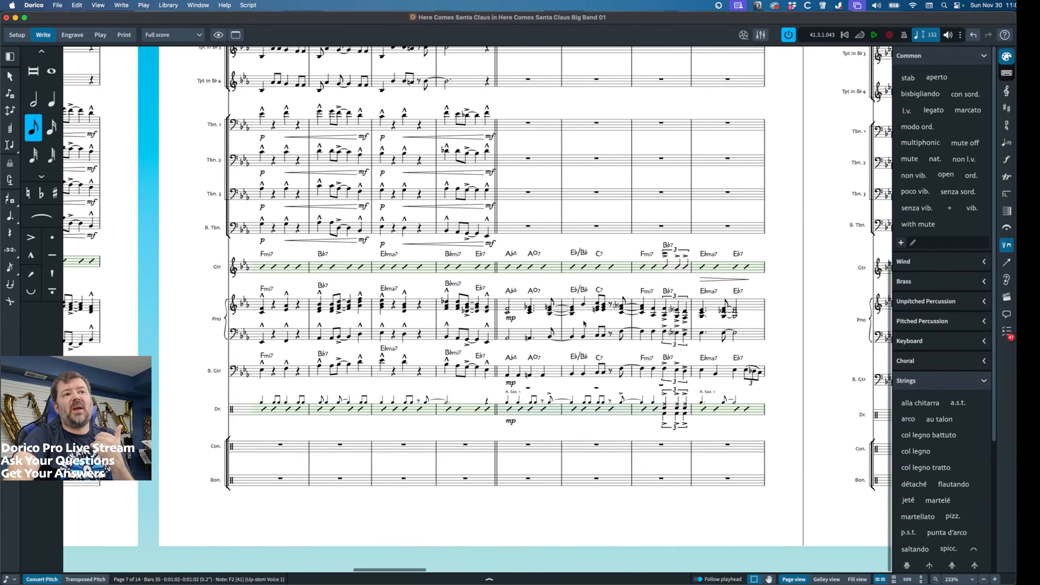
scroll(585, 324, left, 20)
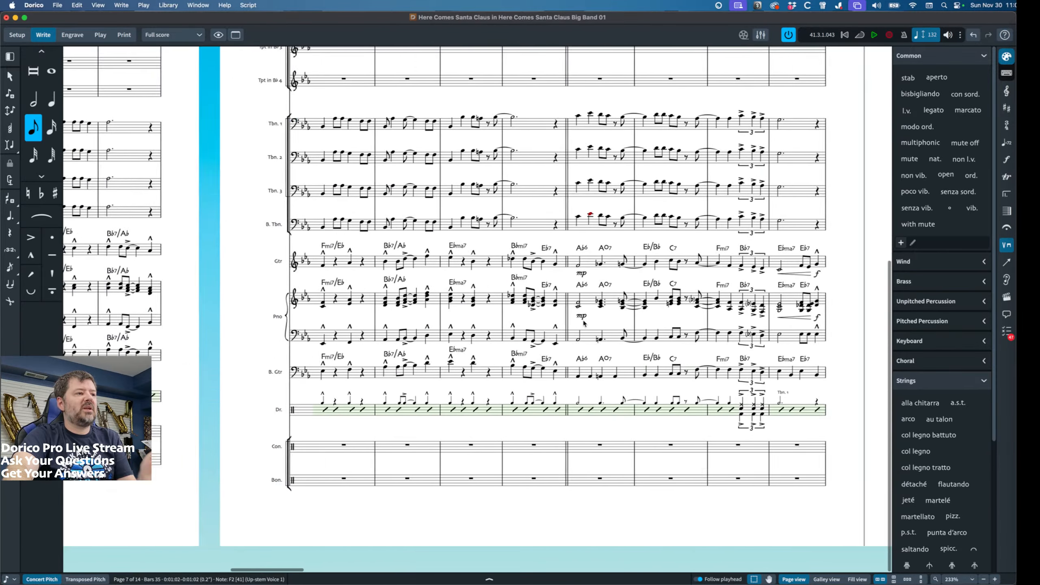
scroll(584, 323, left, 15)
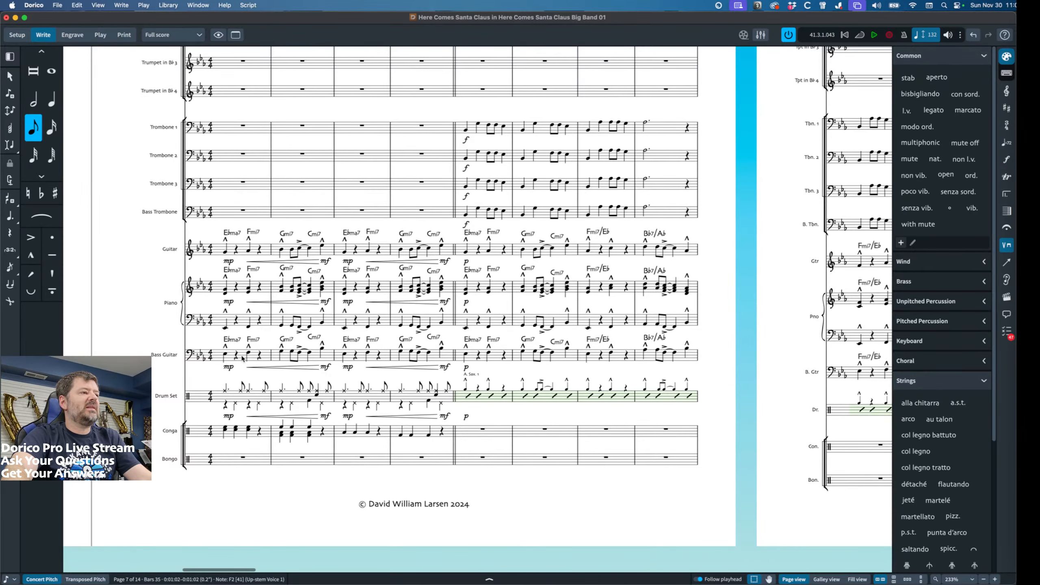
click(243, 357)
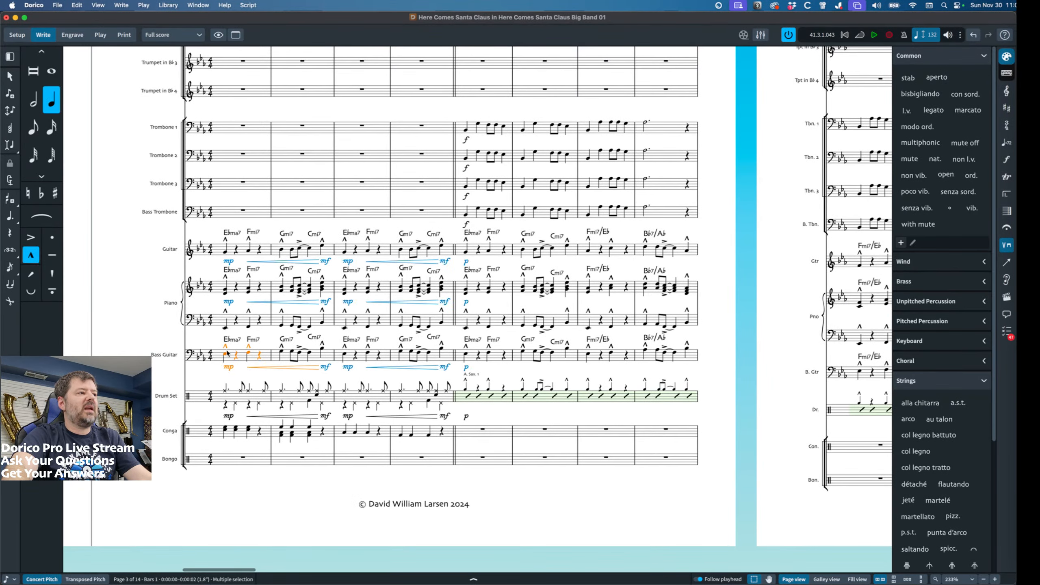
shift+click(443, 351)
key(p)
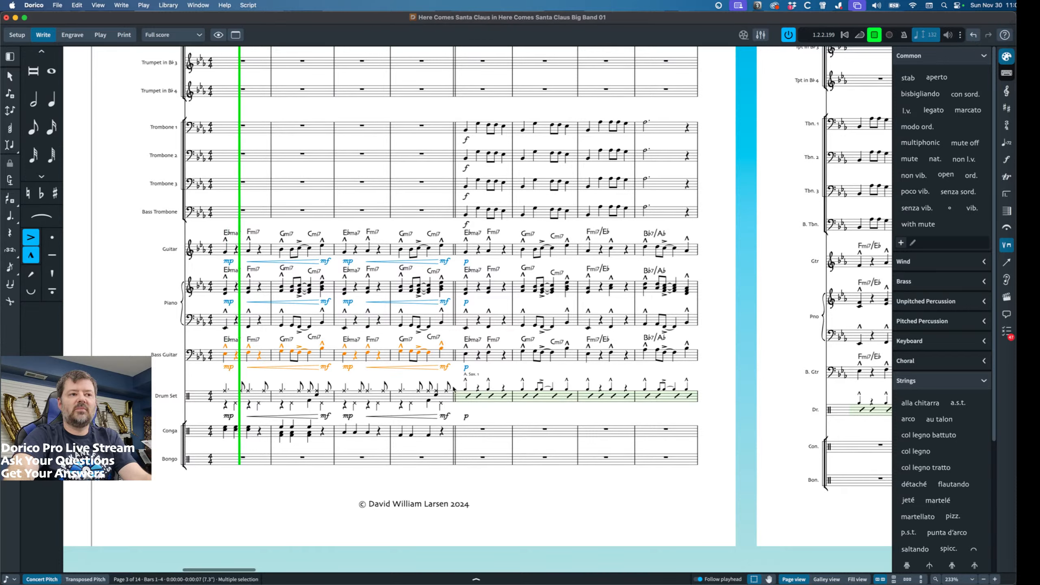
click(874, 35)
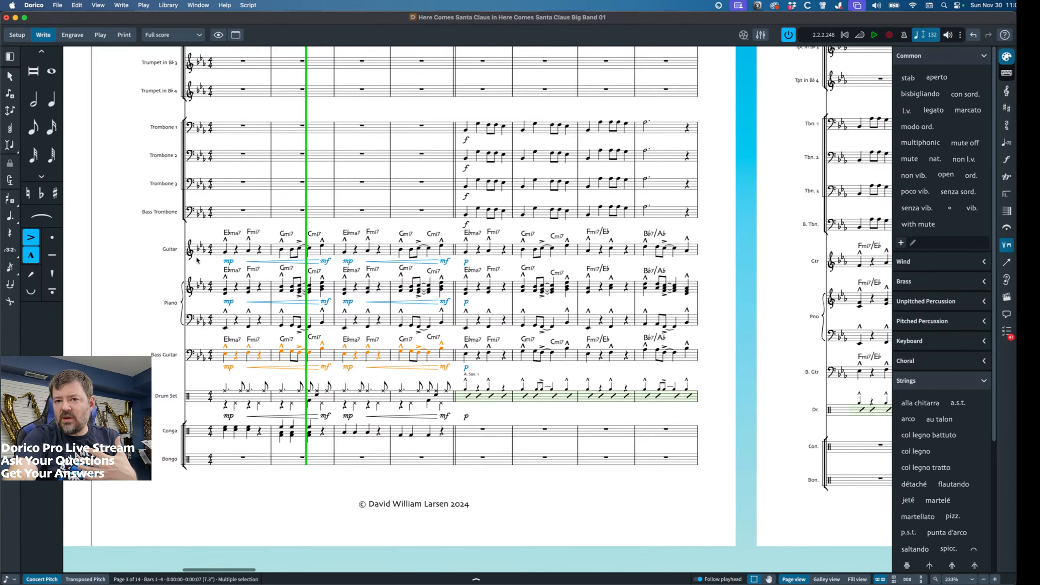
Select the Bass Guitar's first note and show the Bass Guitar track's routing in Play mode.
click(211, 343)
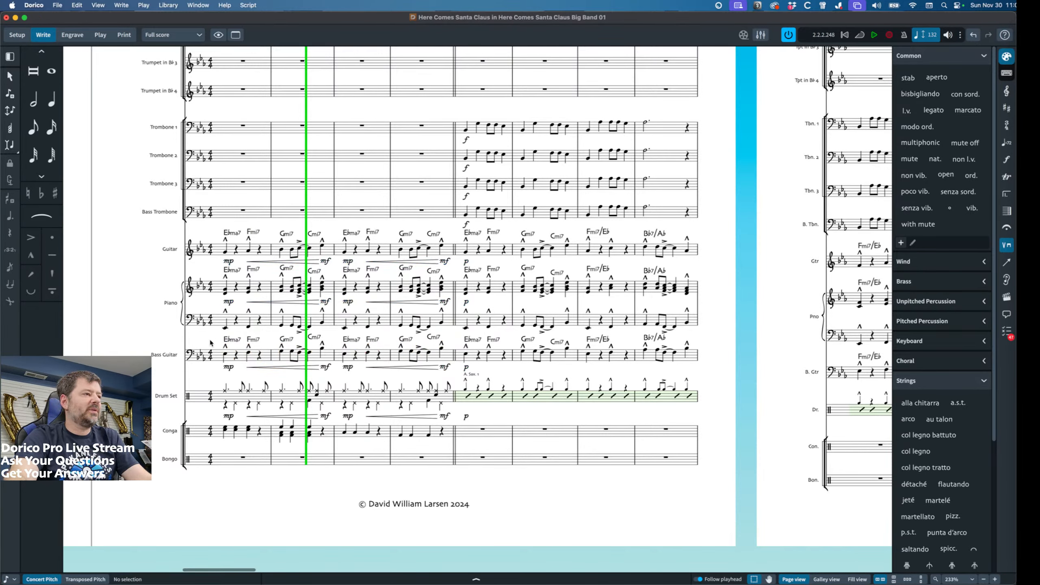
click(225, 355)
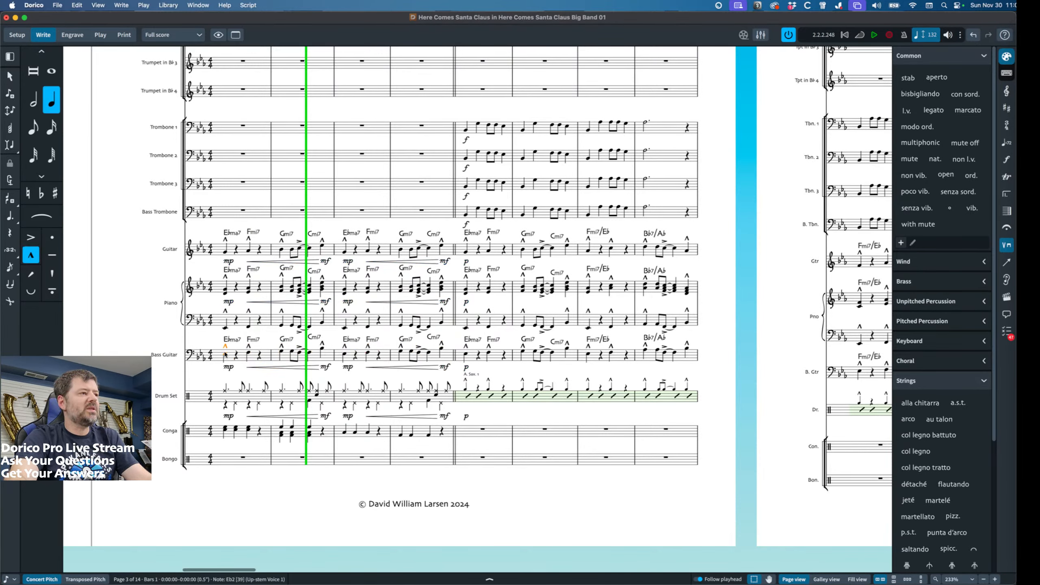
click(100, 35)
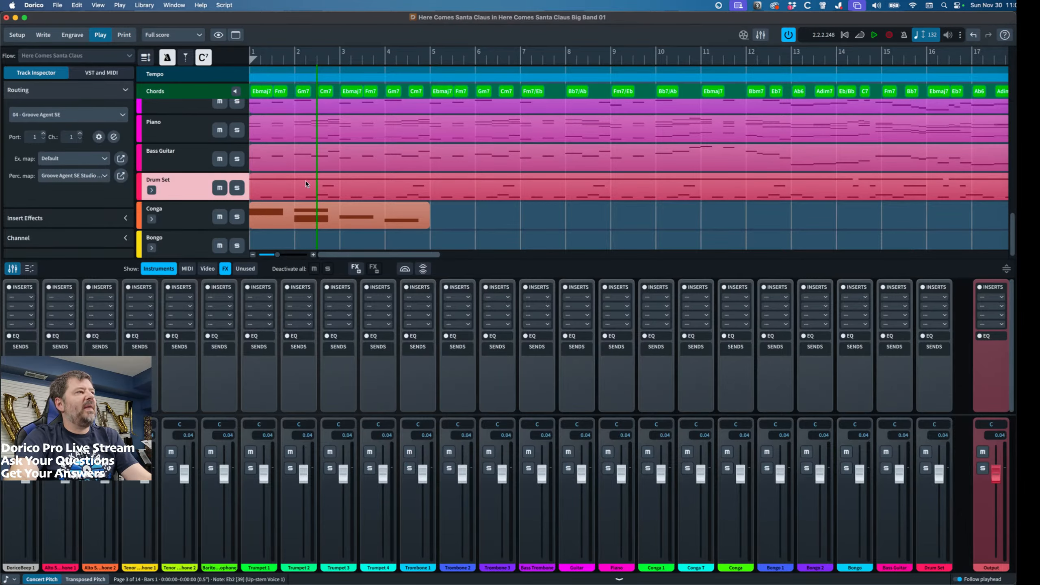
scroll(311, 184, up, 2)
click(210, 200)
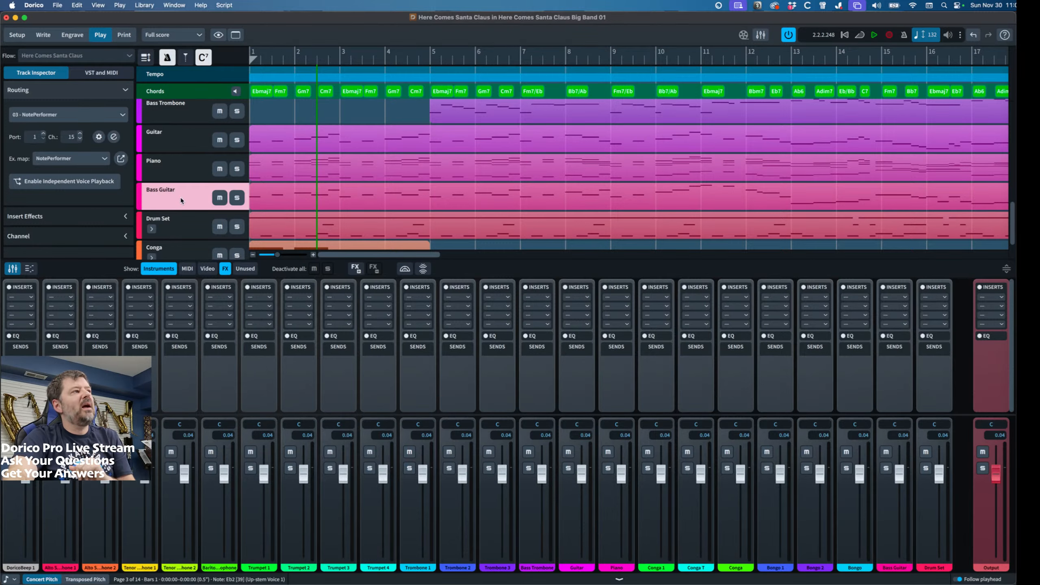
Add a new VST instrument slot after Groove Agent SE and load Steinberg's HALion 7 sampler into it.
click(106, 77)
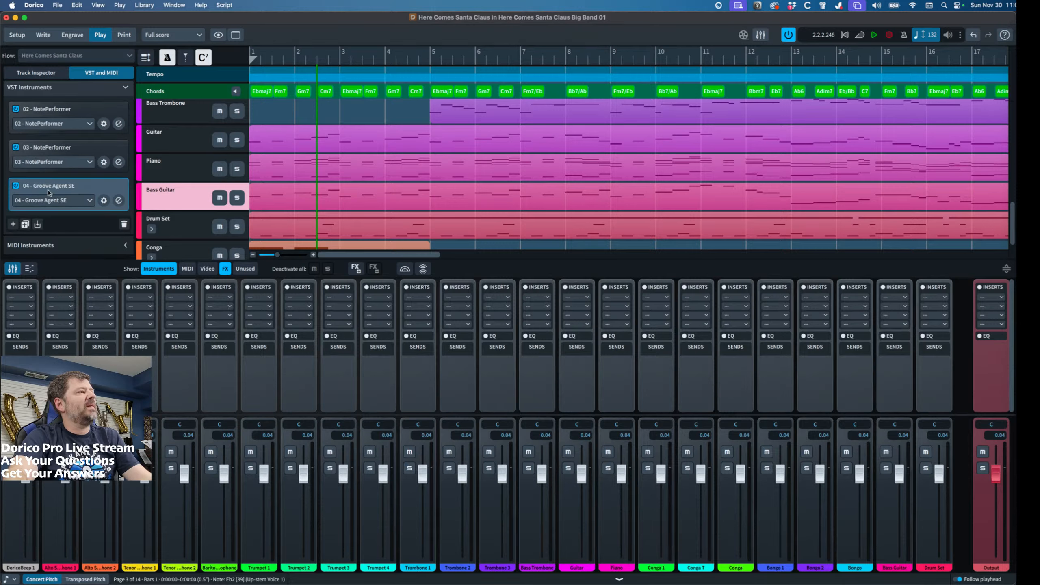
click(13, 225)
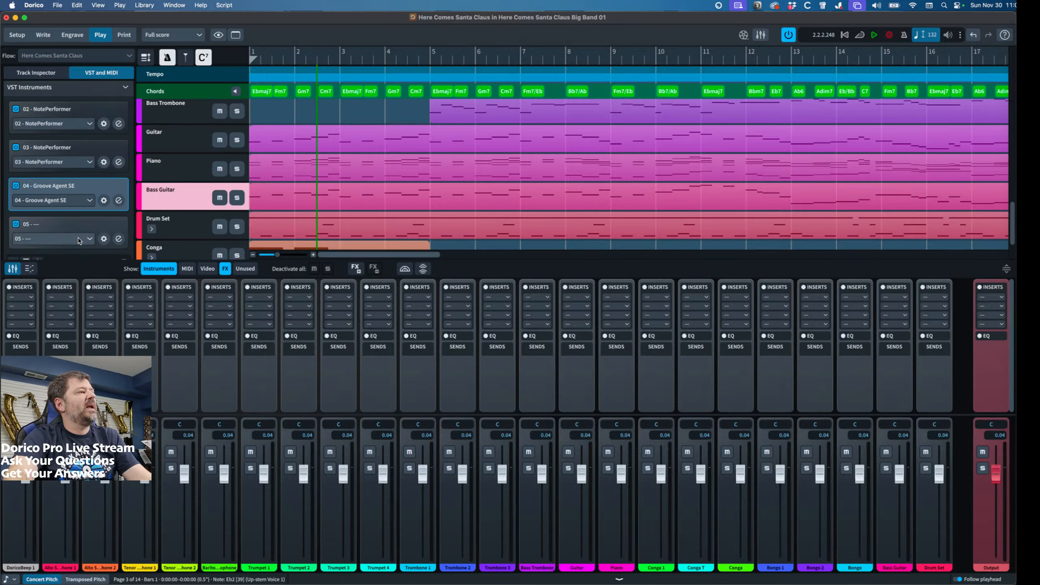
click(90, 201)
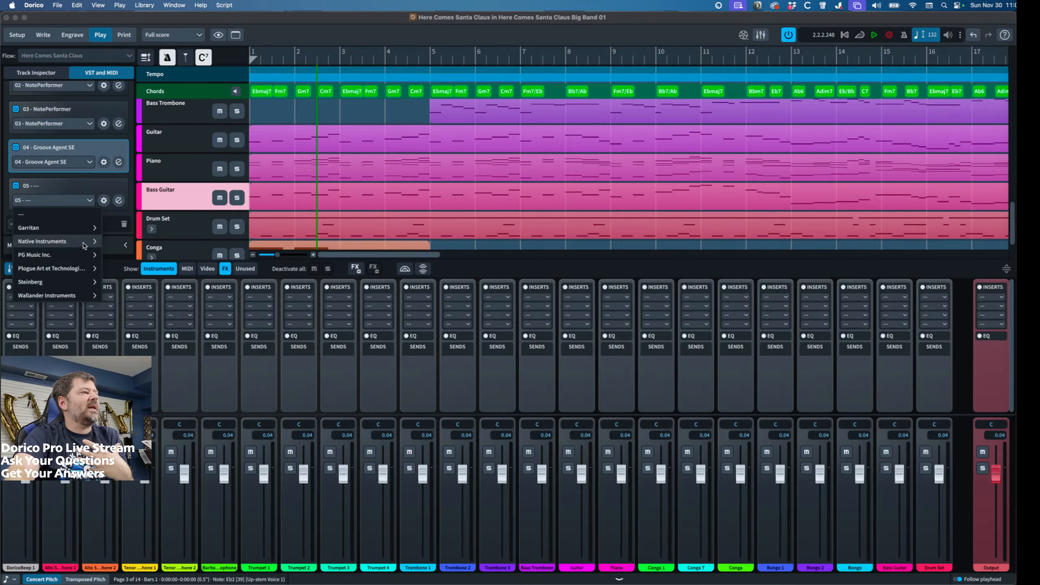
click(58, 242)
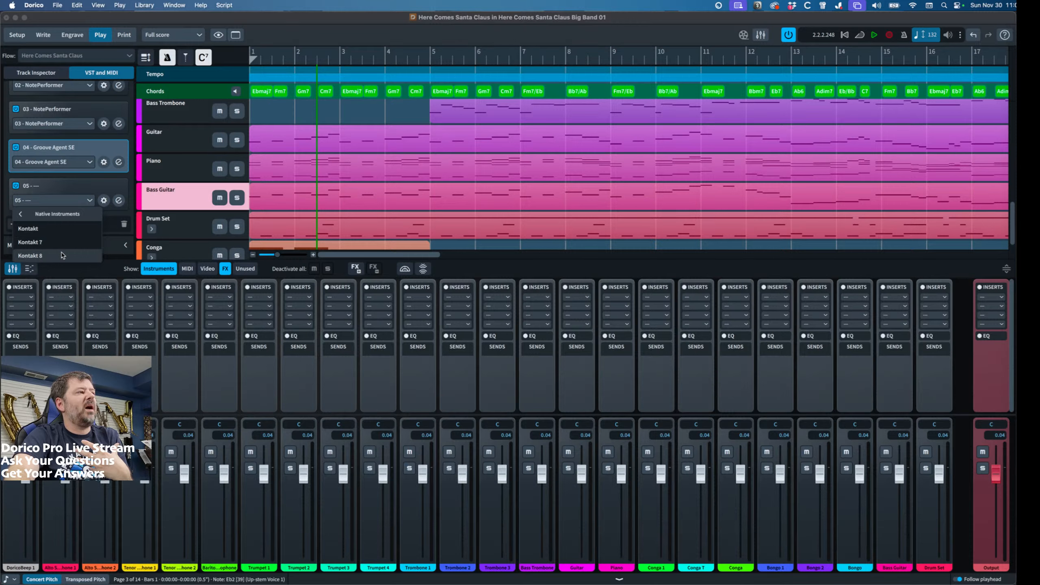
click(23, 213)
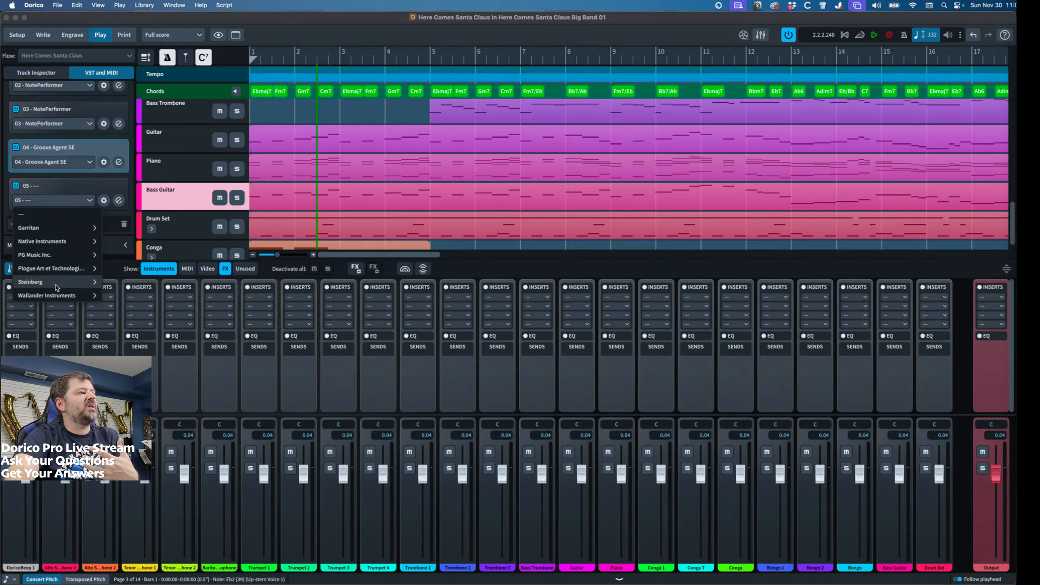
click(73, 282)
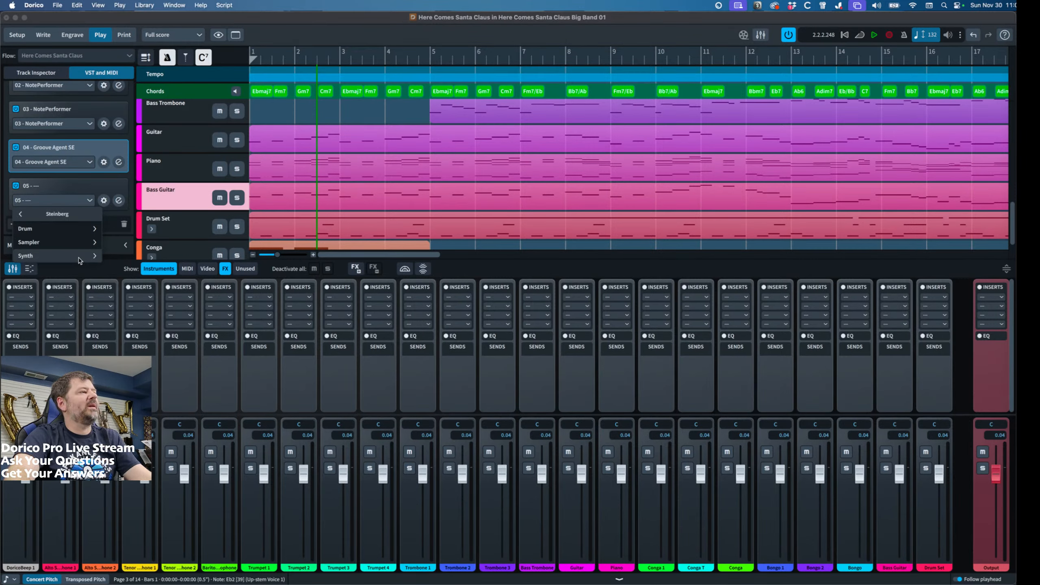
click(80, 256)
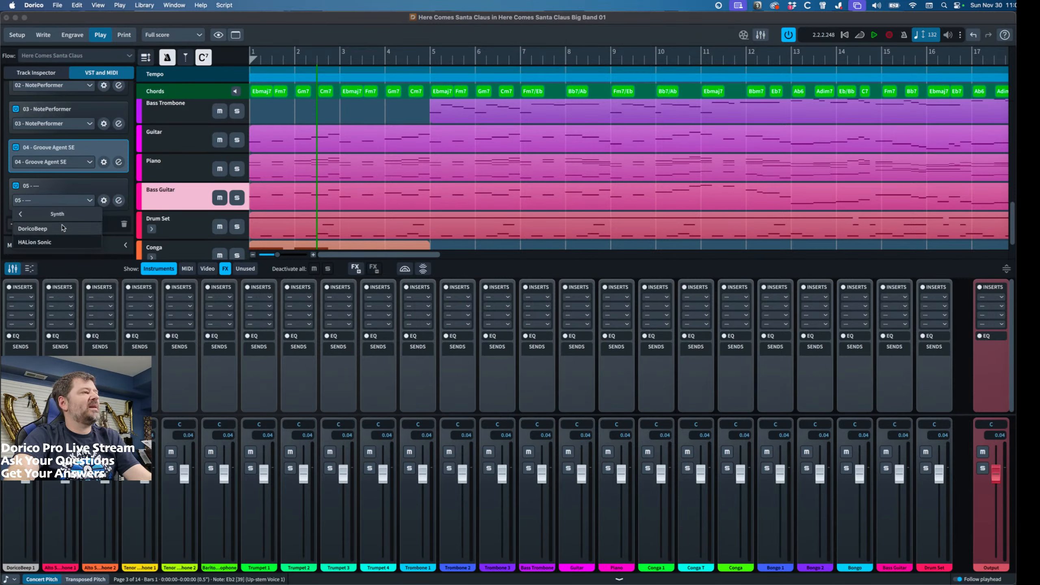
click(21, 214)
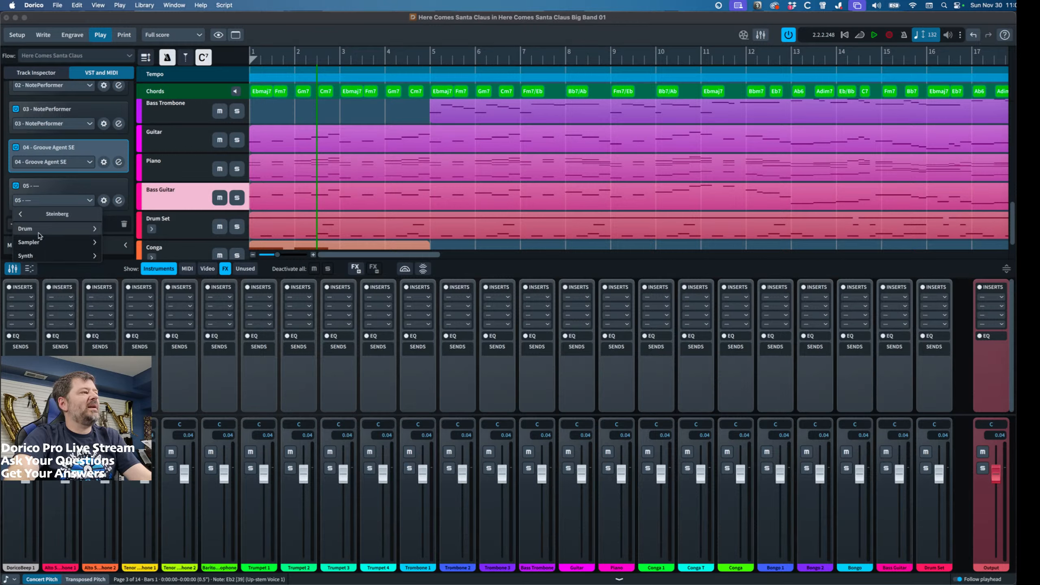
click(59, 243)
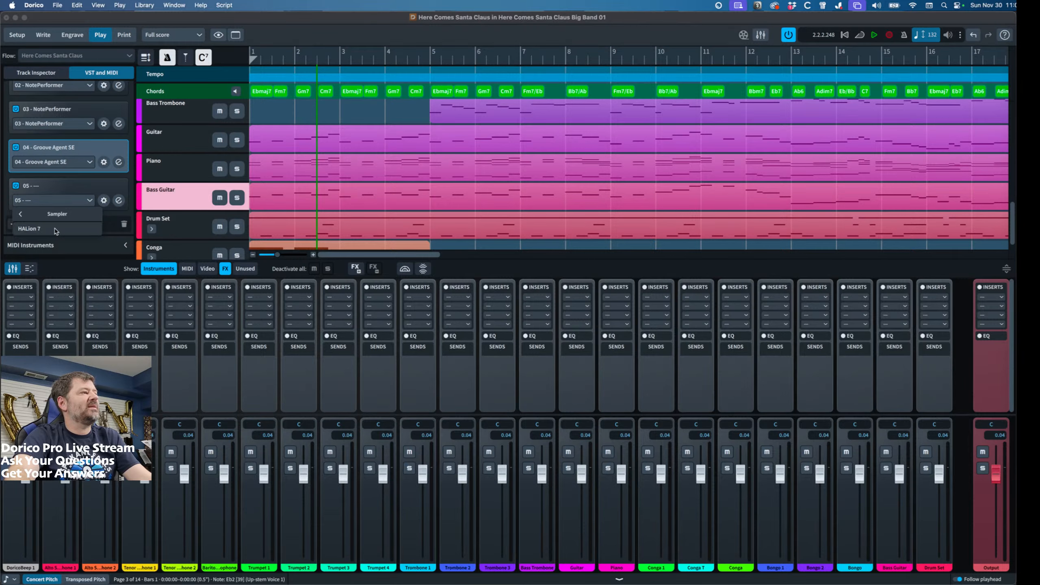
click(56, 229)
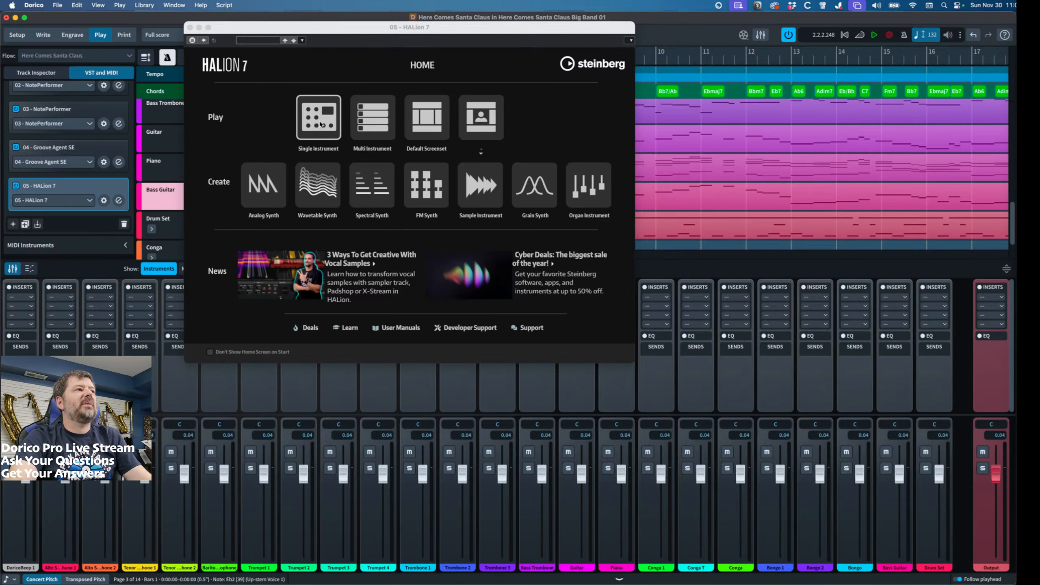
Open HALion 7's Single Instrument view, search the programs for "bass" and list the matches from all instruments.
click(314, 121)
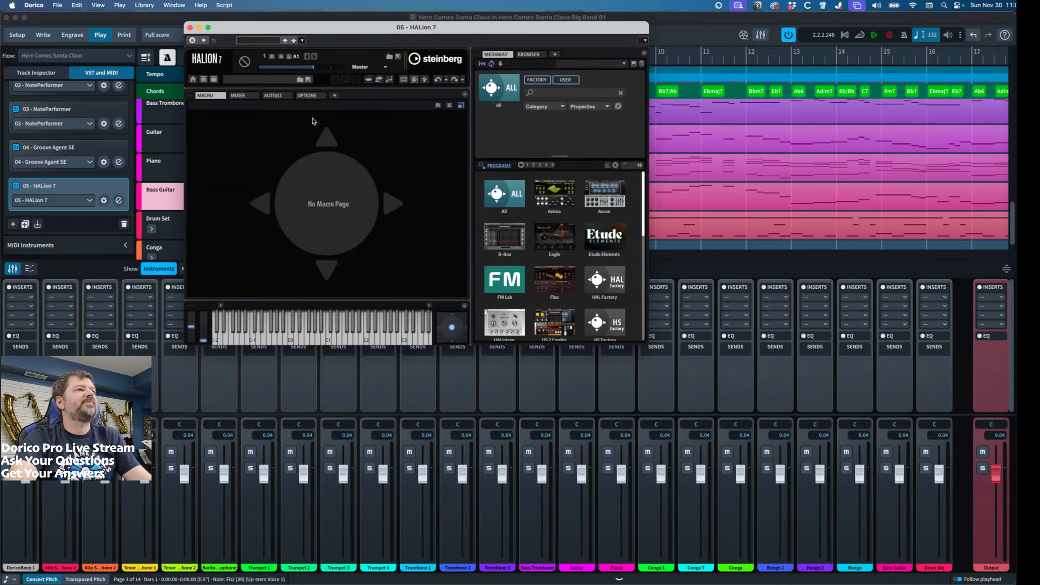
click(554, 93)
text(bass)
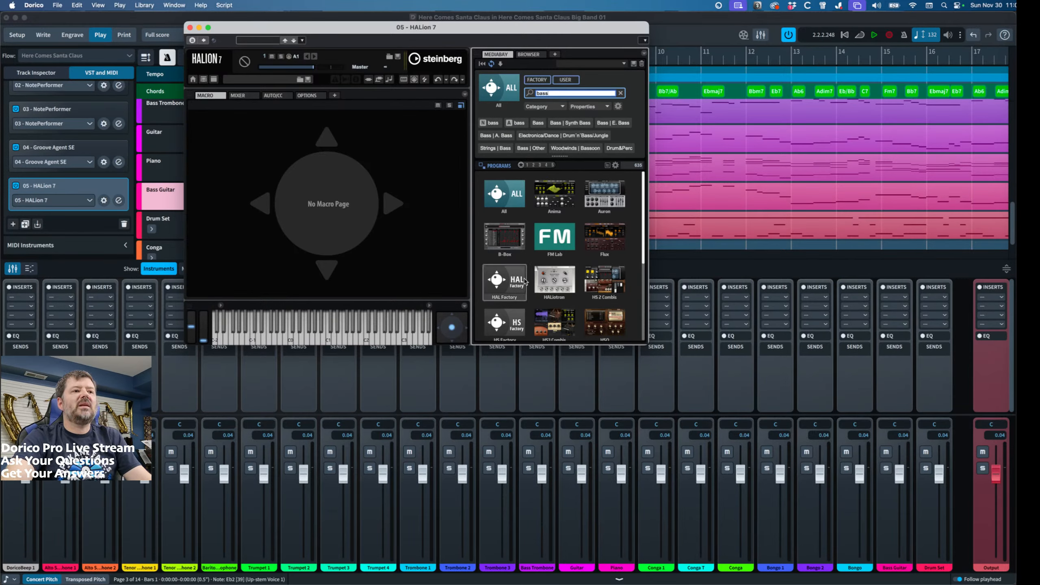
scroll(508, 283, down, 5)
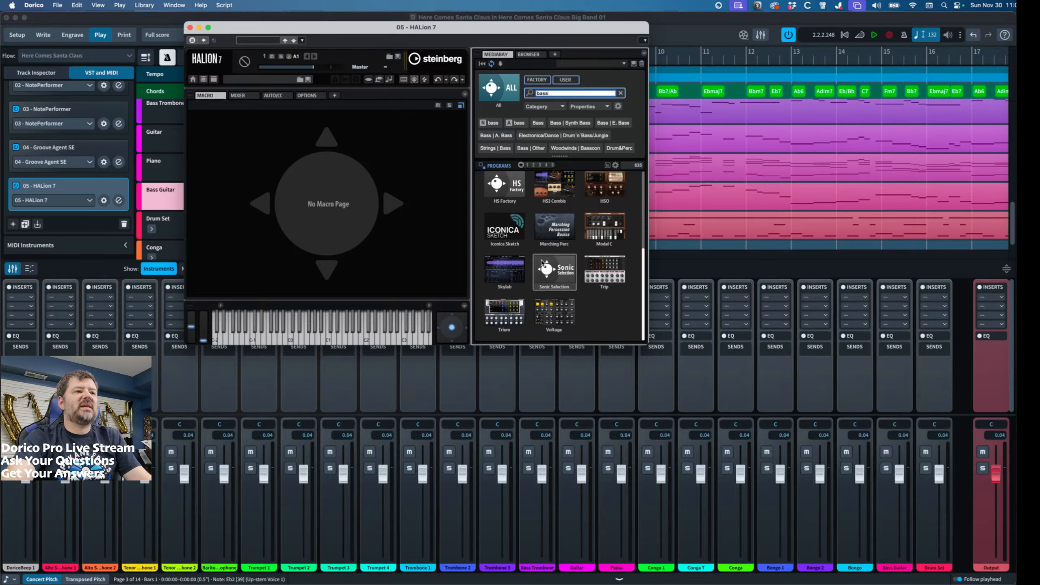
scroll(598, 281, up, 5)
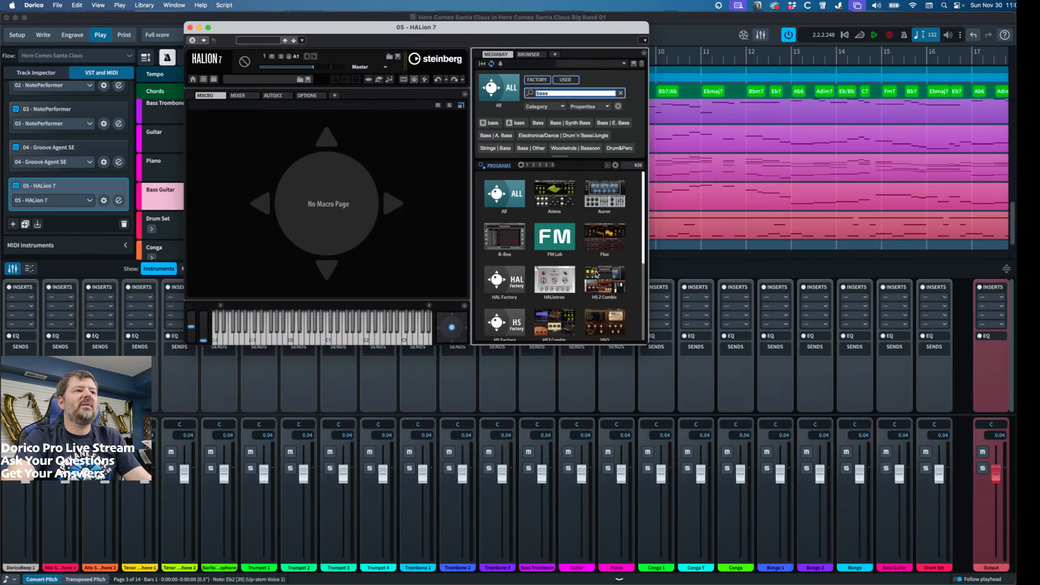
scroll(598, 281, up, 2)
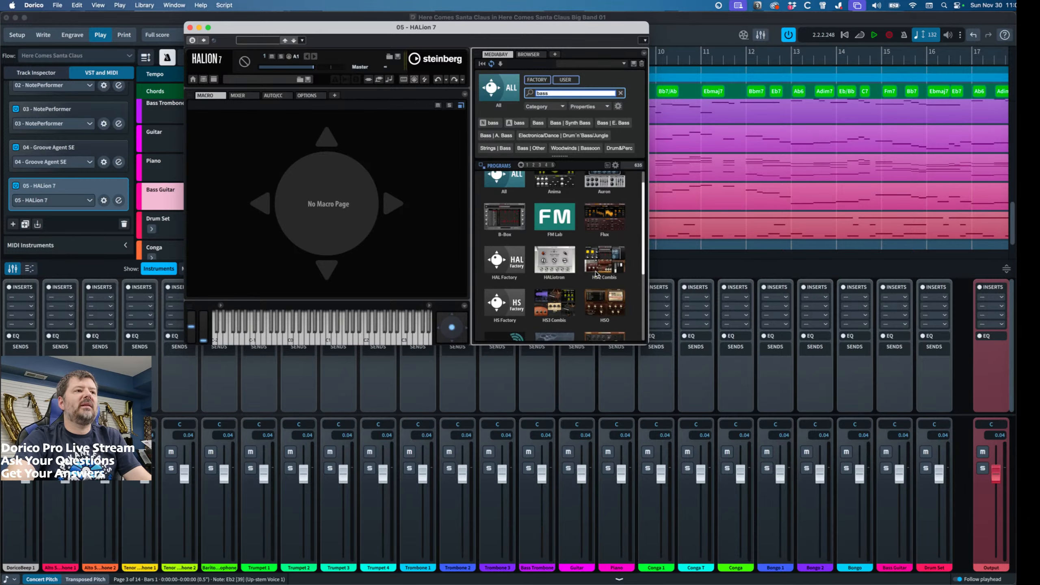
scroll(596, 274, up, 2)
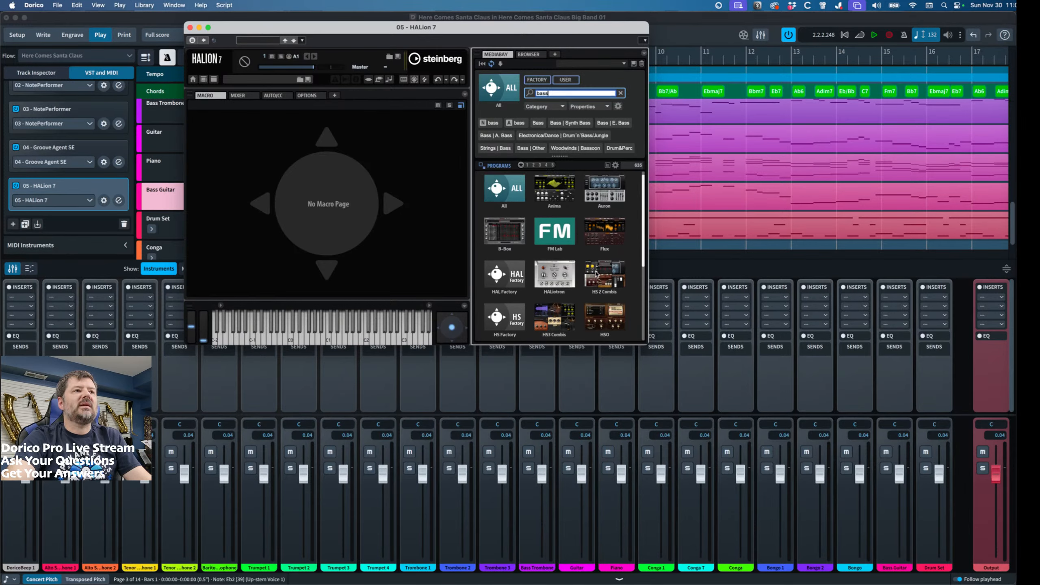
click(512, 192)
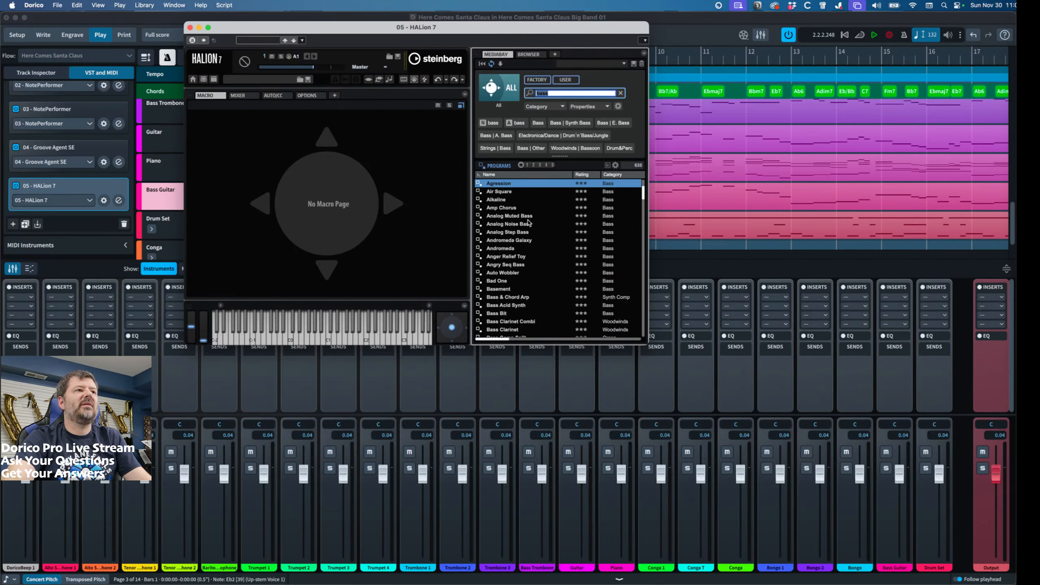
Load the Agression program and audition a few low notes.
double_click(499, 185)
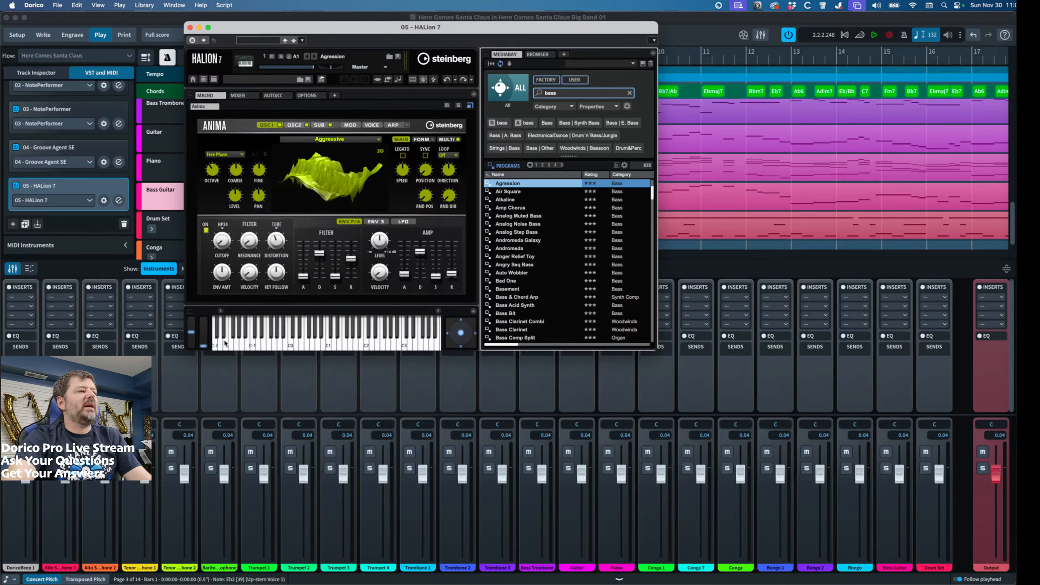
click(256, 346)
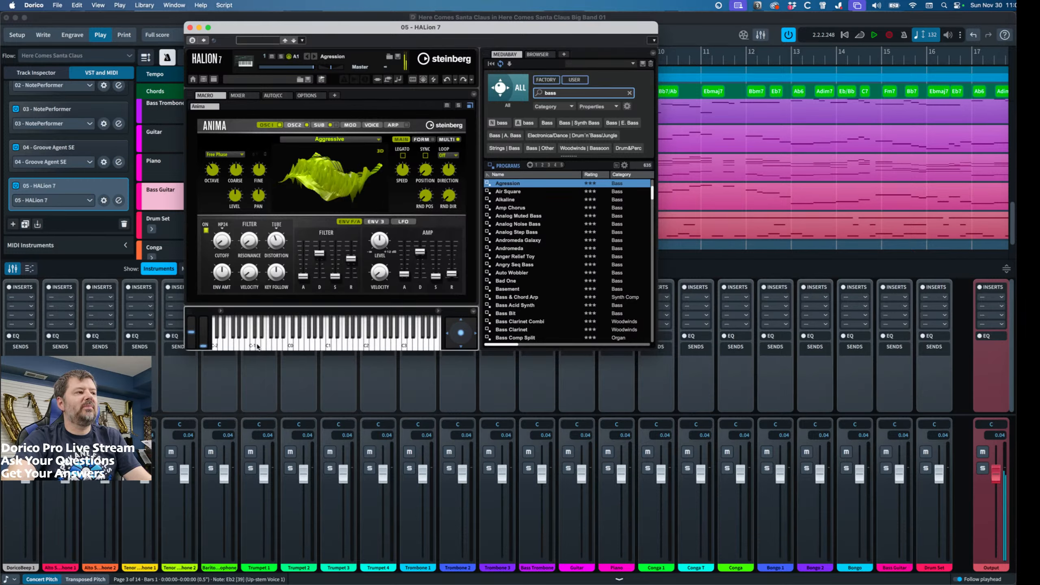
click(281, 347)
click(314, 346)
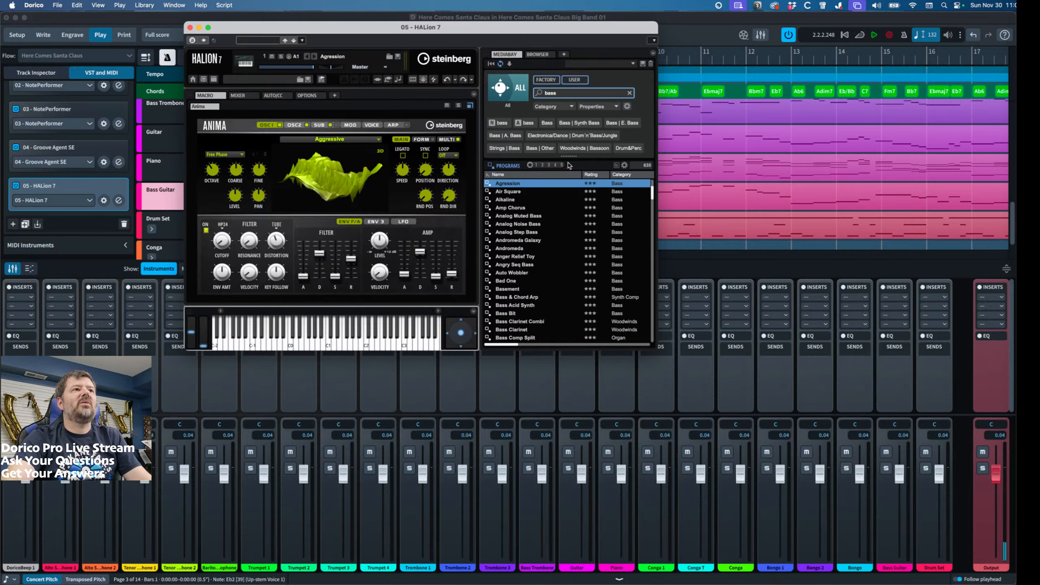
Filter the programs to Bass | E. Bass, load [GM 034] Electric Bass (Finger) and audition several notes.
click(628, 123)
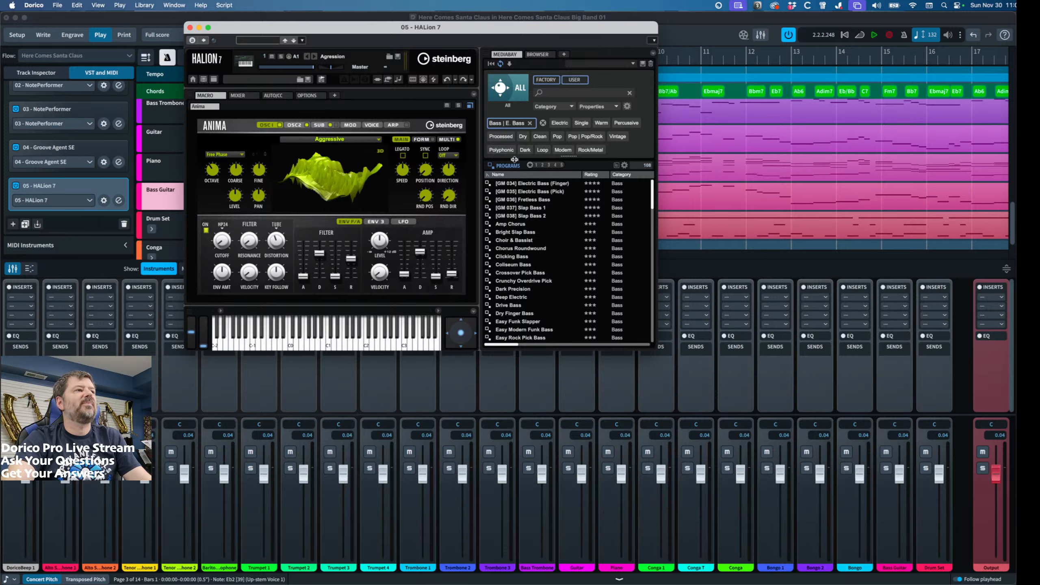
double_click(533, 185)
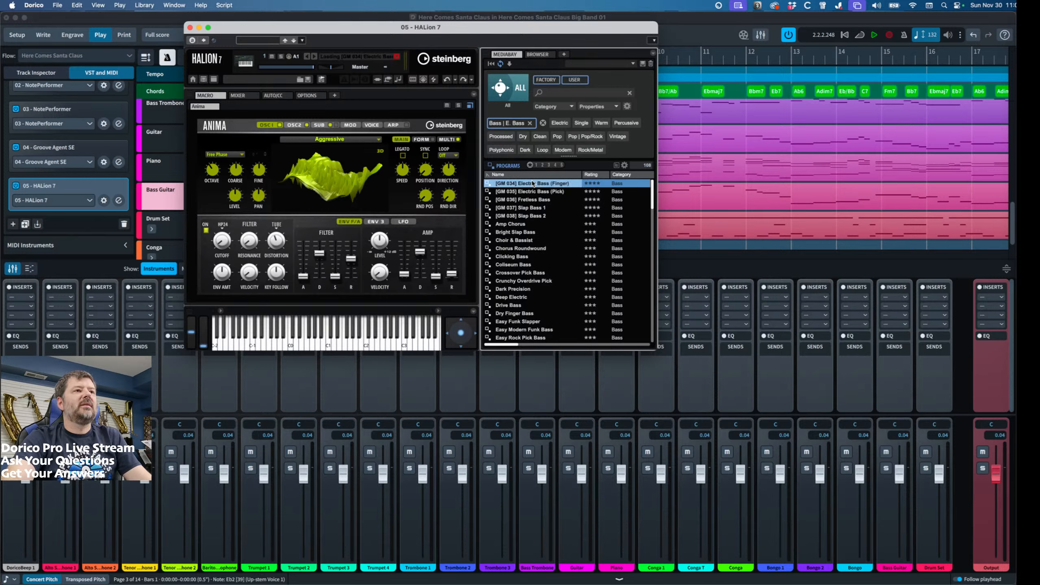
click(280, 344)
click(317, 342)
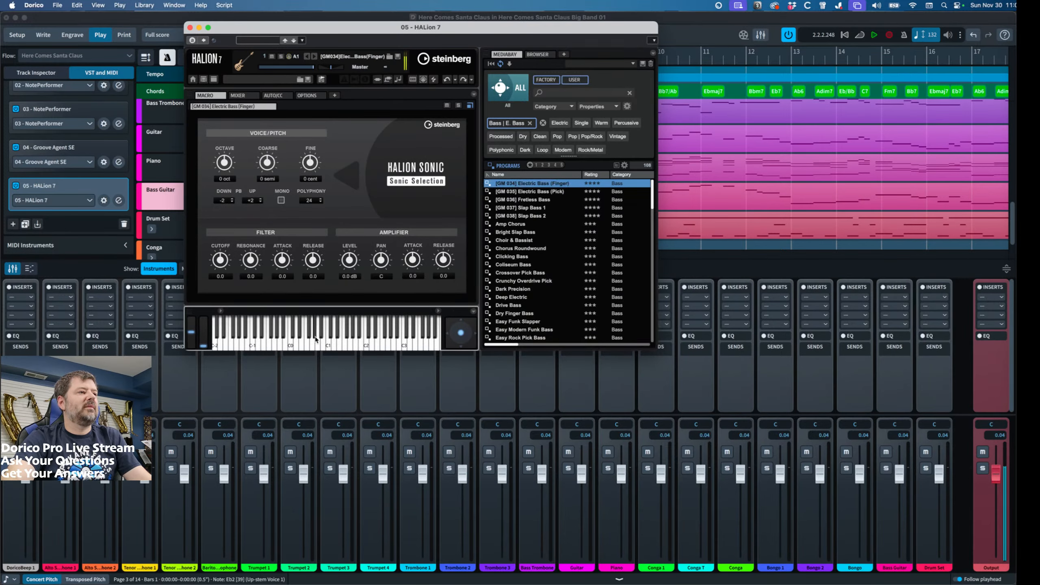
click(383, 345)
click(317, 344)
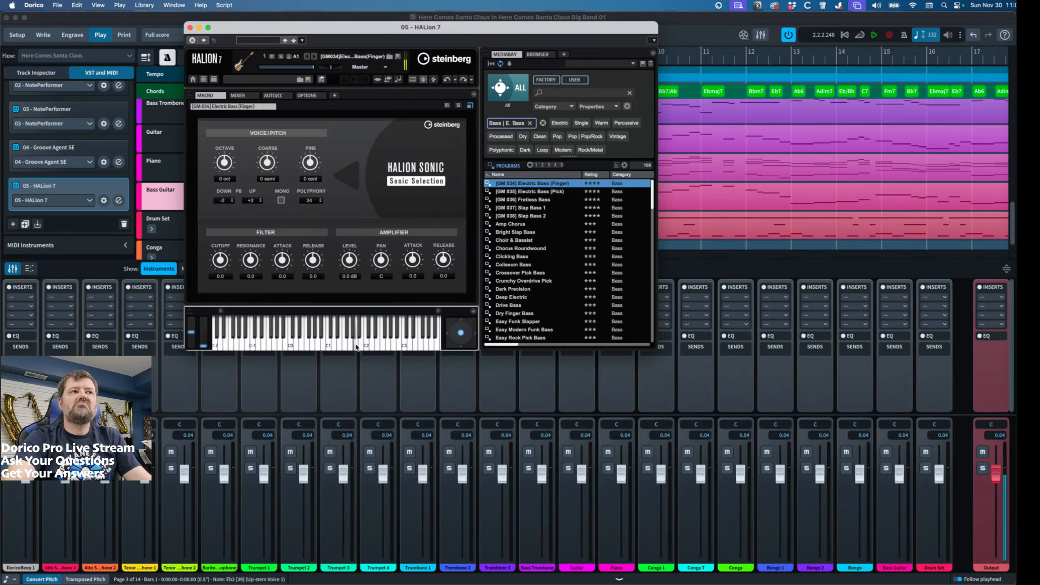
Load and audition the [GM 035] Electric Bass (Pick) and [GM 036] Fretless Bass programs.
double_click(544, 193)
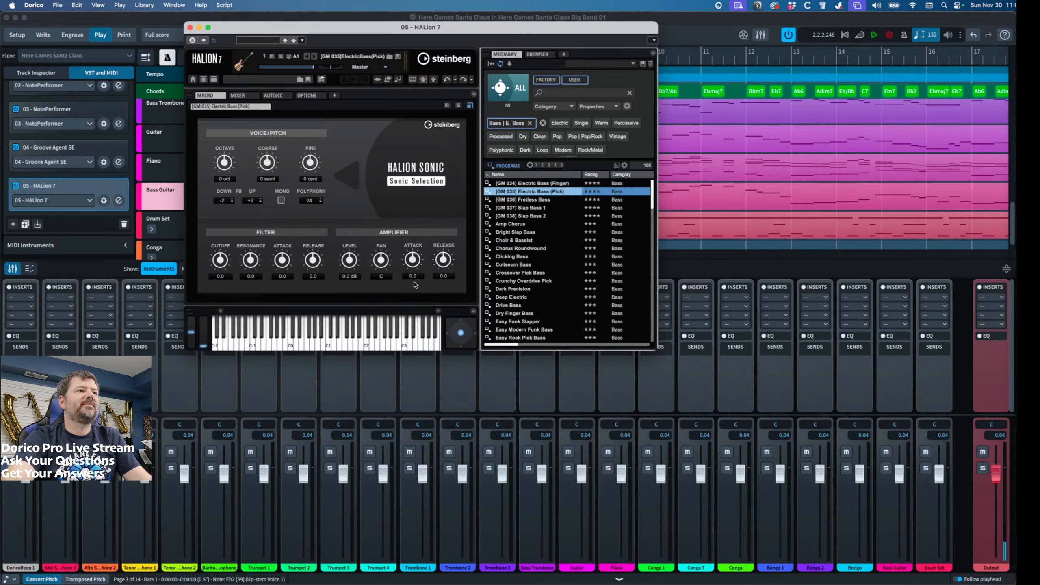
click(338, 347)
click(360, 343)
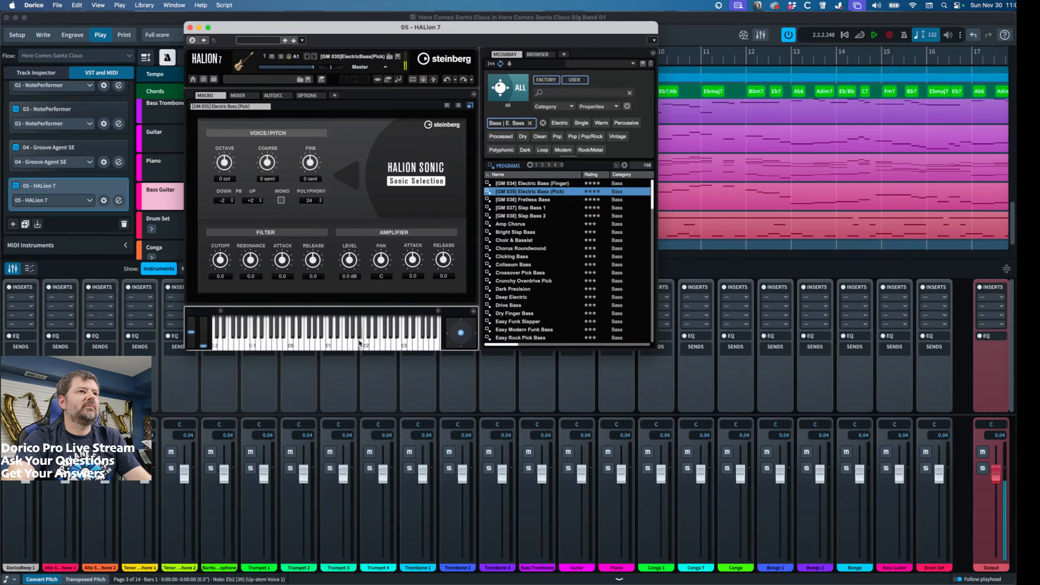
double_click(532, 200)
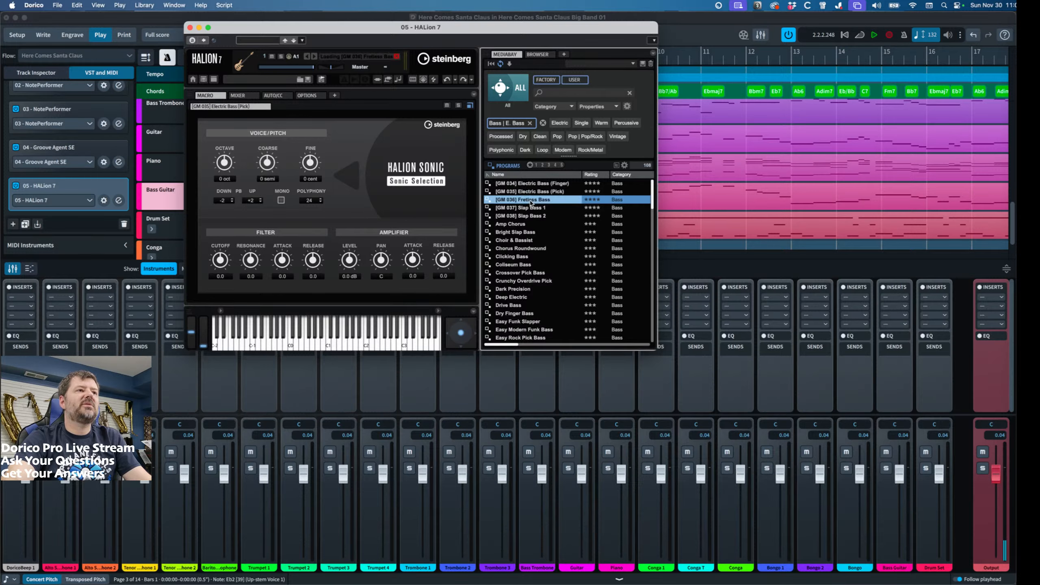
click(325, 347)
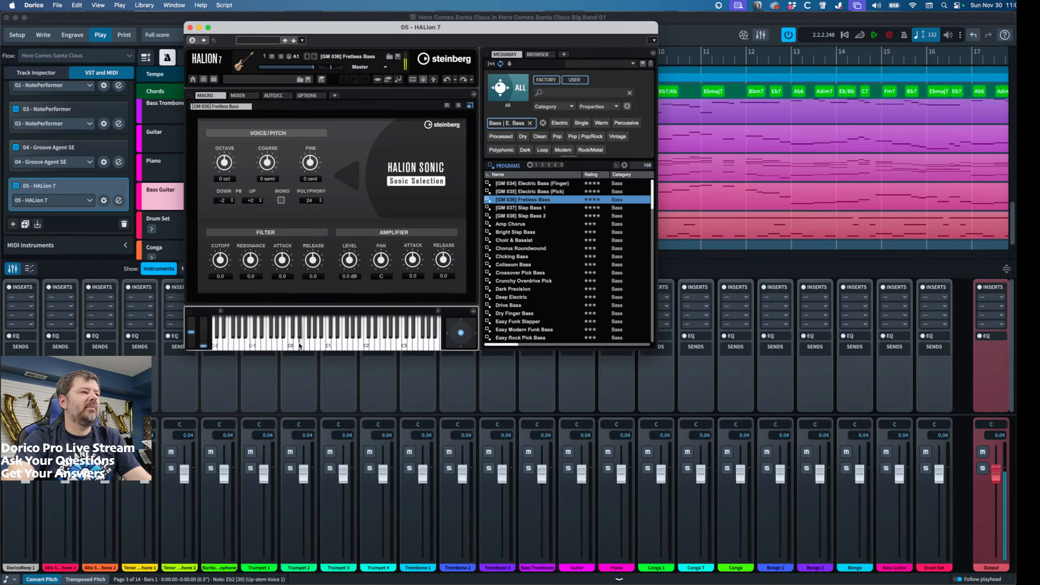
Load and audition the [GM 037] Slap Bass 1 and Amp Chorus programs.
double_click(532, 207)
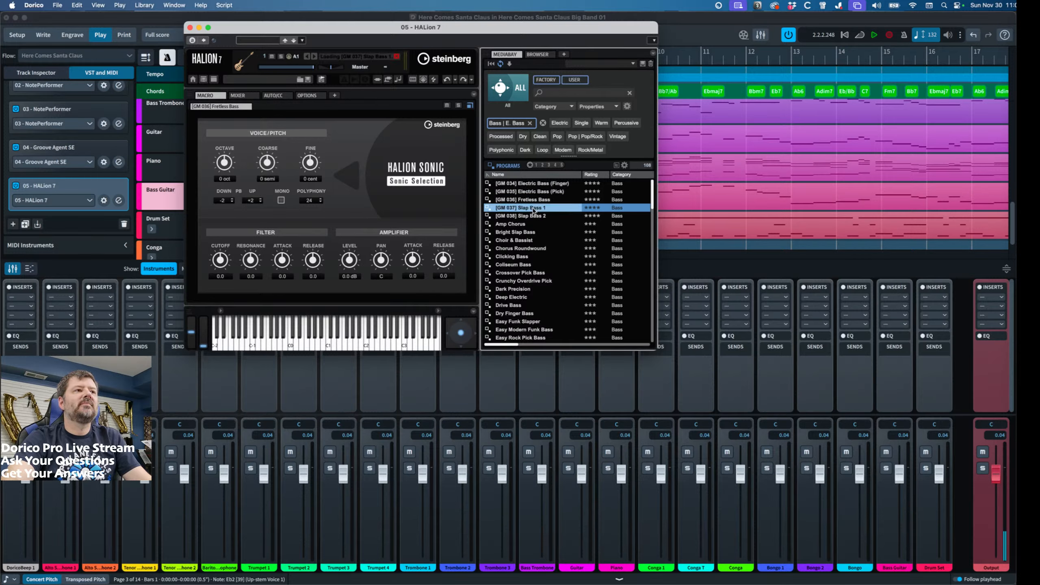
click(309, 345)
click(349, 334)
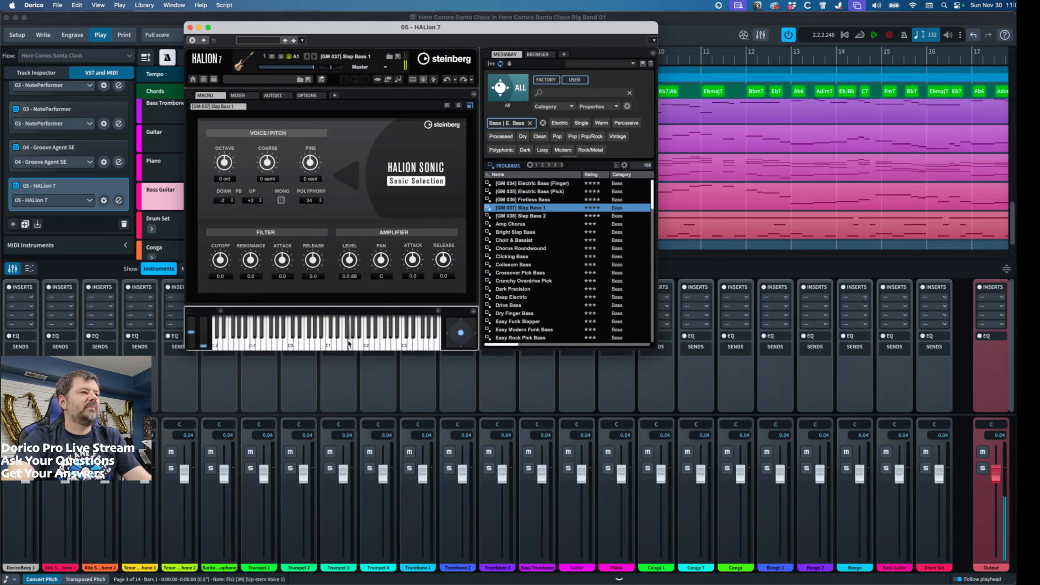
double_click(512, 225)
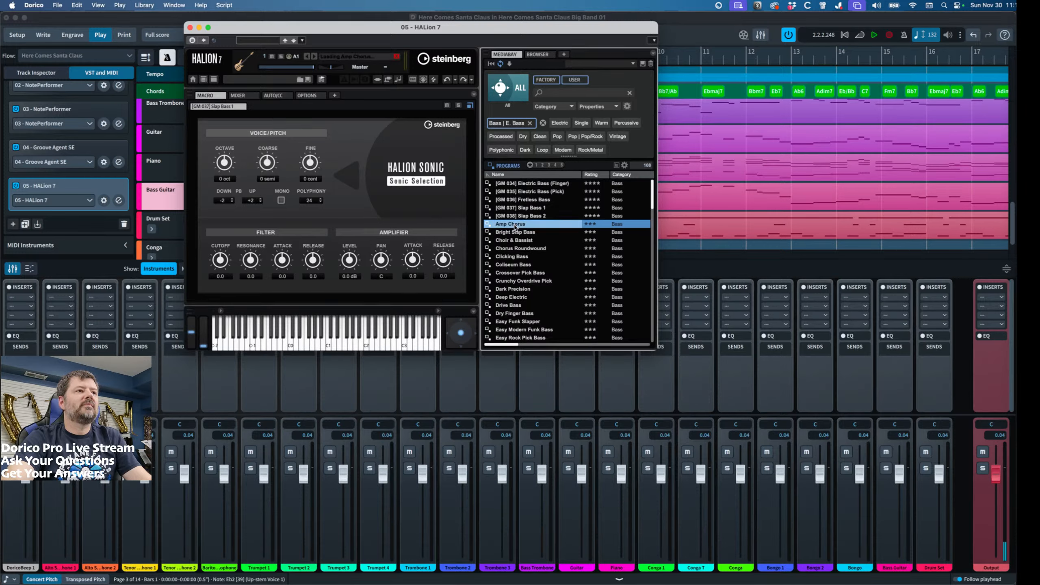
click(345, 346)
click(378, 347)
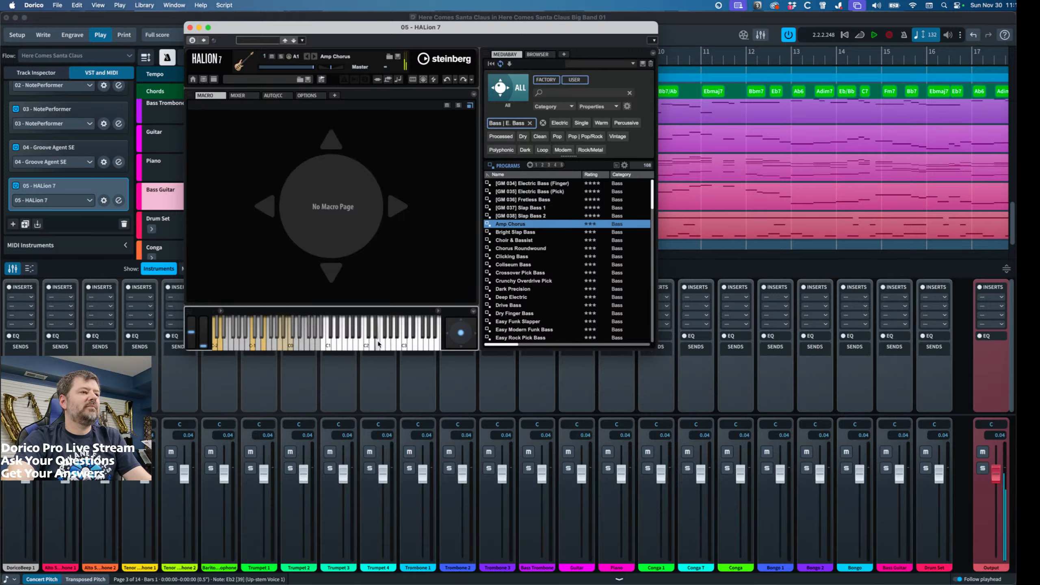
Load the Stoner Electric program from further down the electric bass list and audition a note.
scroll(563, 243, down, 20)
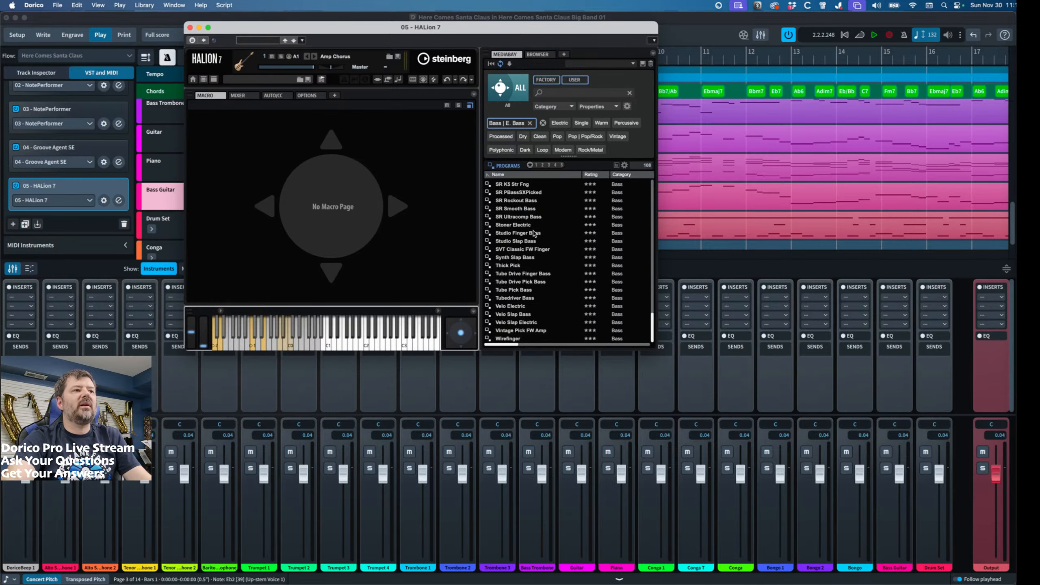
double_click(515, 227)
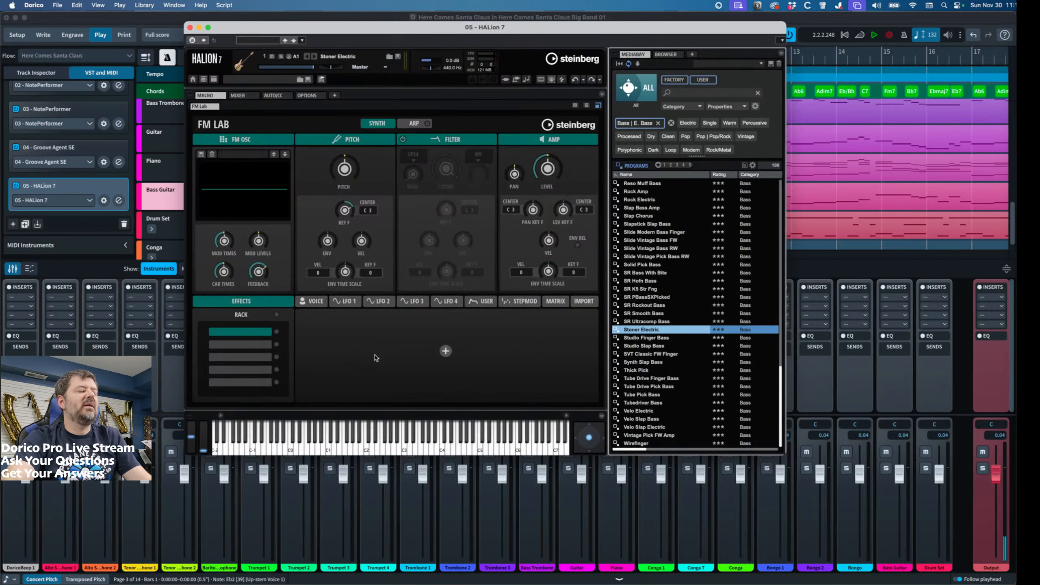
click(372, 450)
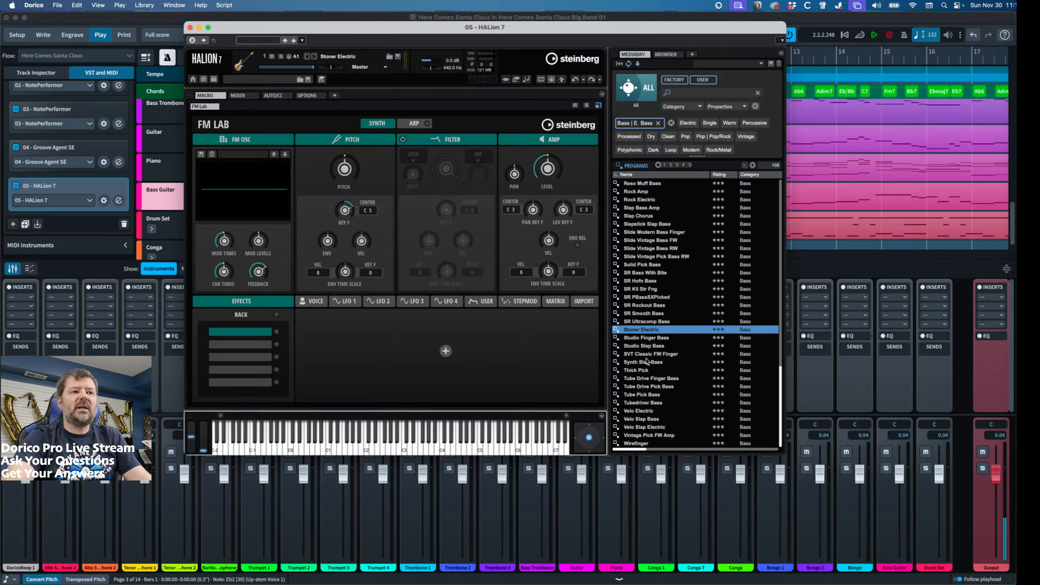
Load the Studio Finger Bass program and audition a couple of notes across its range.
double_click(656, 339)
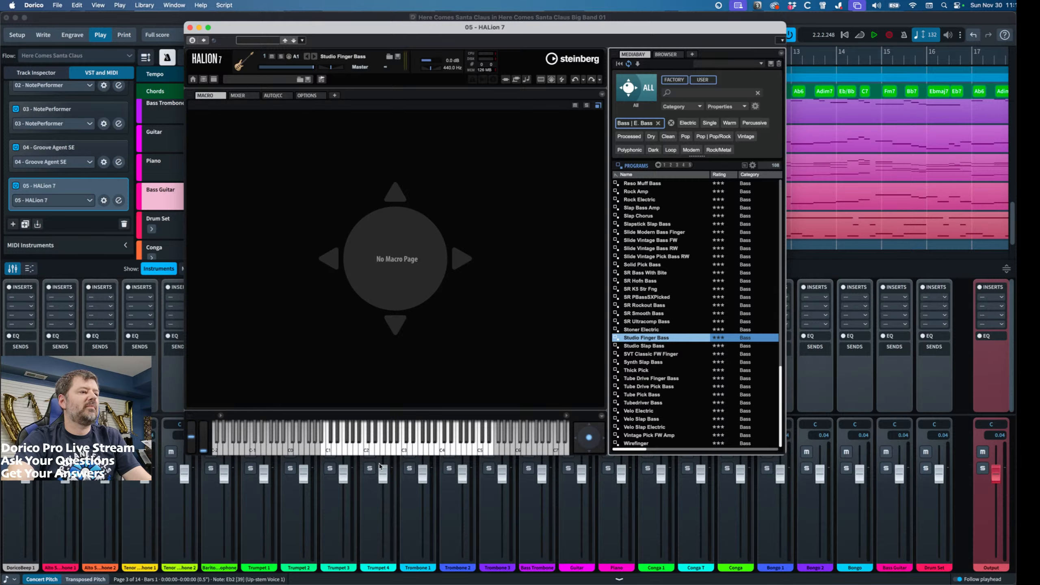
click(367, 452)
click(461, 440)
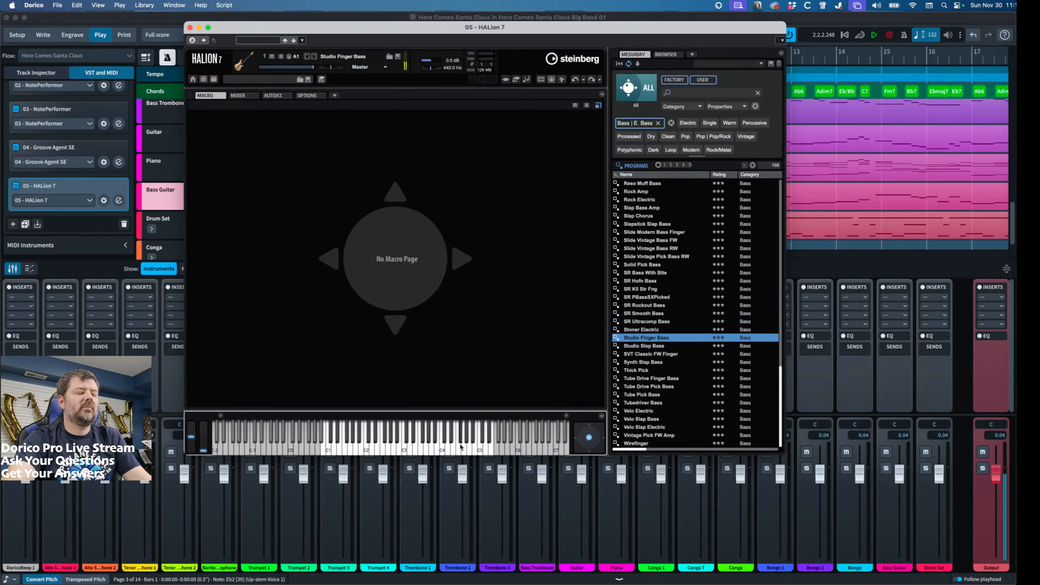
Load the P-Bass RW Finger Studio program from the electric bass list and audition several notes.
scroll(636, 365, up, 5)
scroll(636, 365, up, 3)
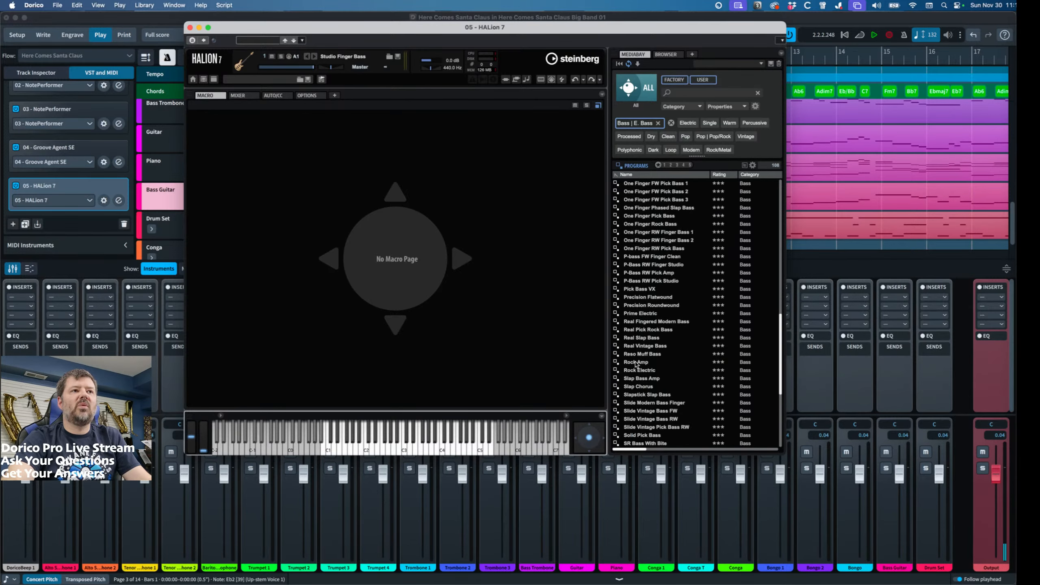
double_click(661, 265)
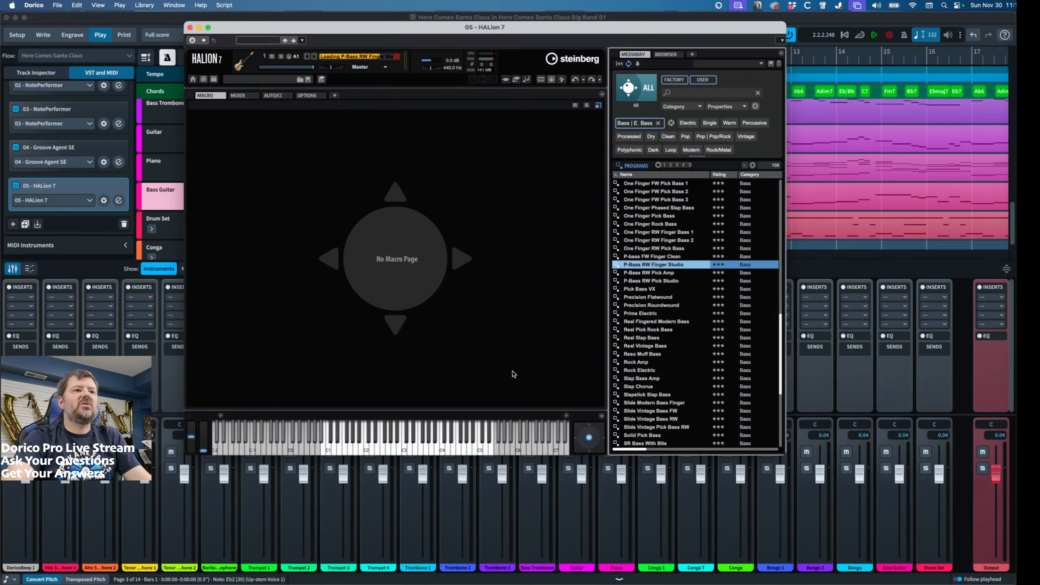
click(333, 457)
click(381, 449)
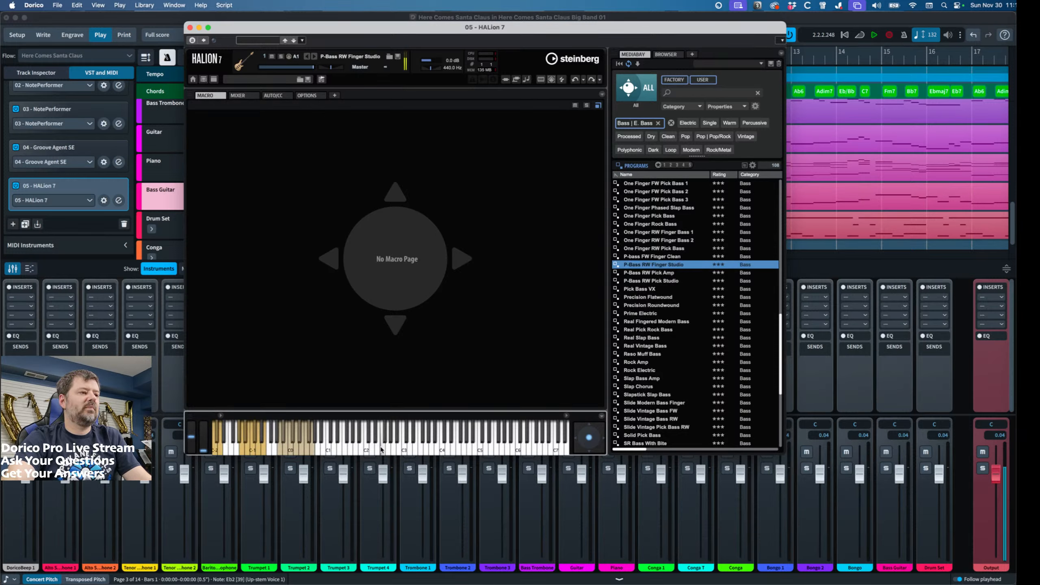
click(474, 434)
click(404, 446)
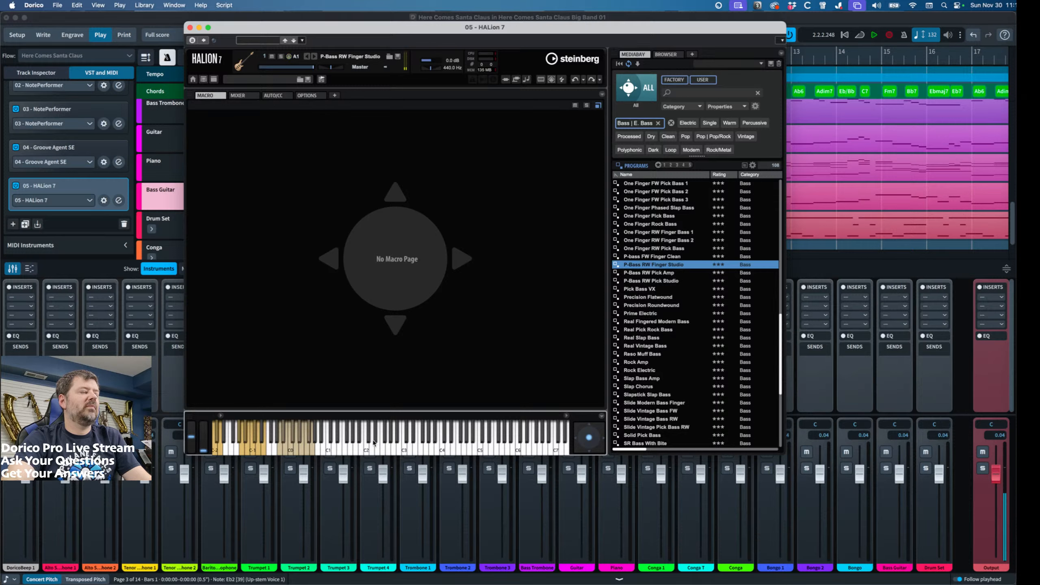
click(371, 444)
Load and audition the [GM 034] Electric Bass (Finger) and [GM 035] Electric Bass (Pick) programs again.
scroll(651, 333, up, 10)
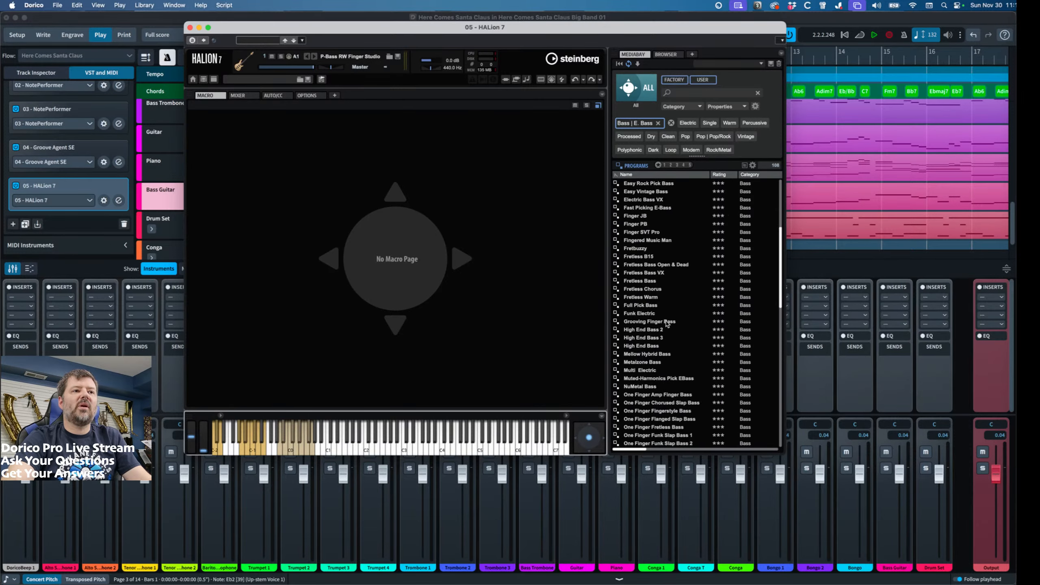
scroll(667, 324, up, 6)
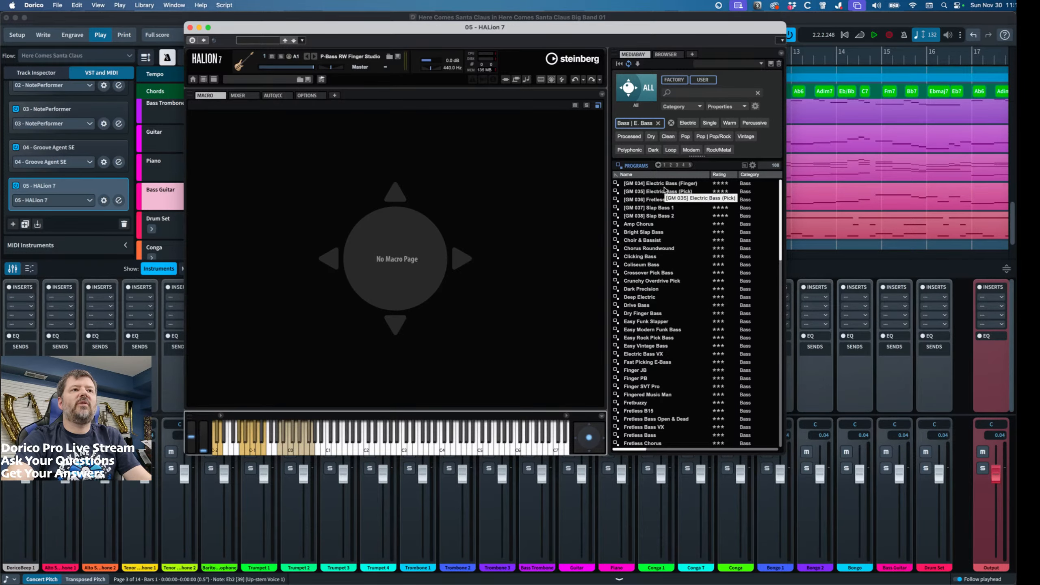
double_click(664, 184)
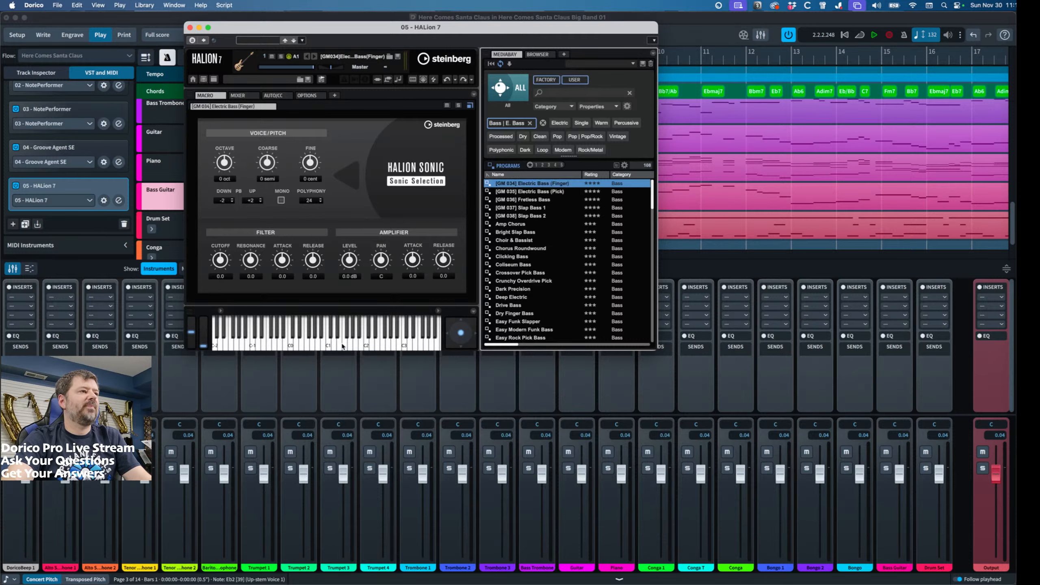
click(345, 340)
click(307, 341)
click(278, 340)
click(258, 340)
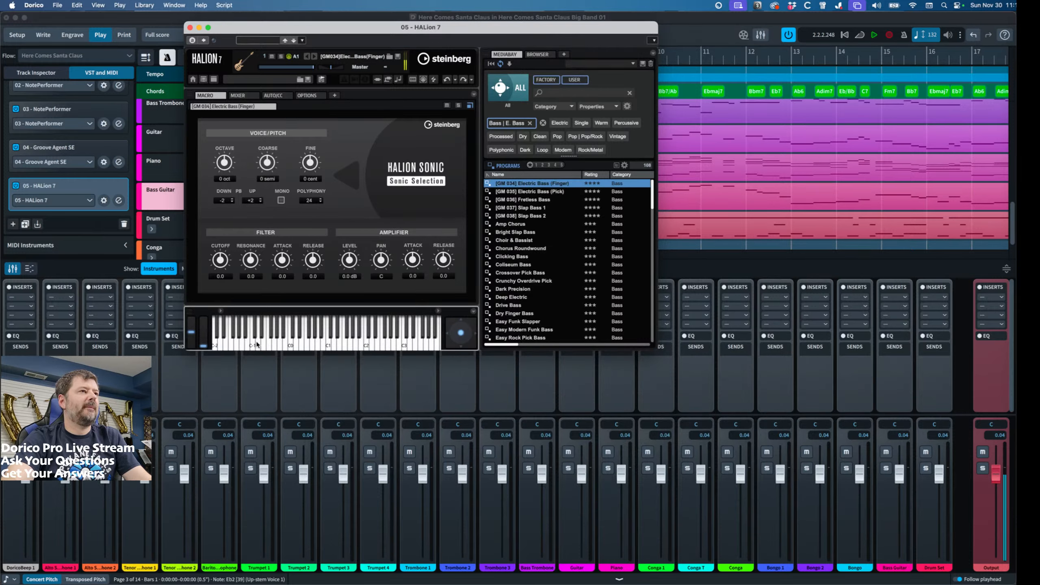
click(352, 340)
click(373, 341)
click(345, 342)
double_click(532, 192)
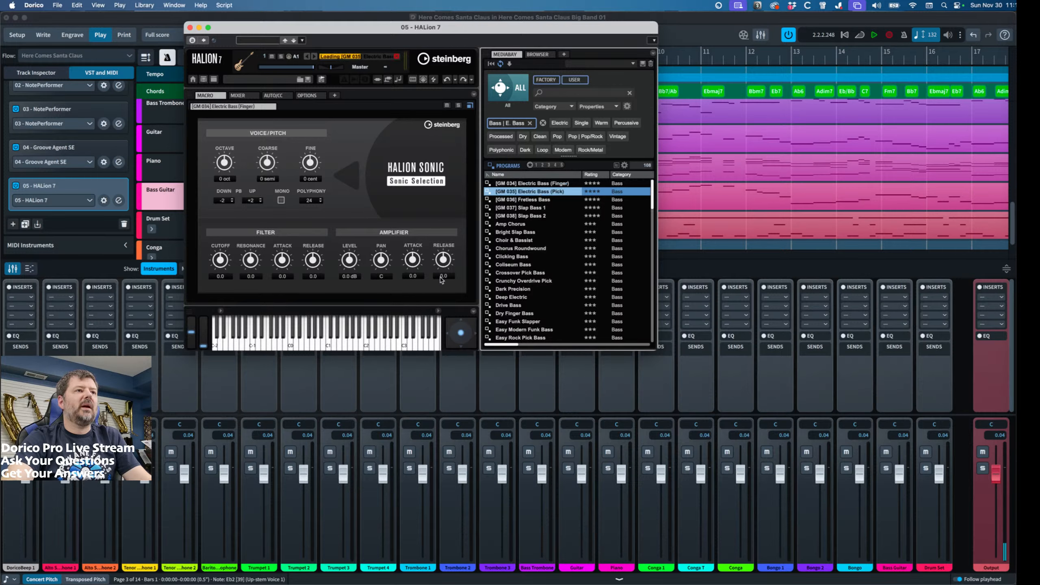
click(321, 340)
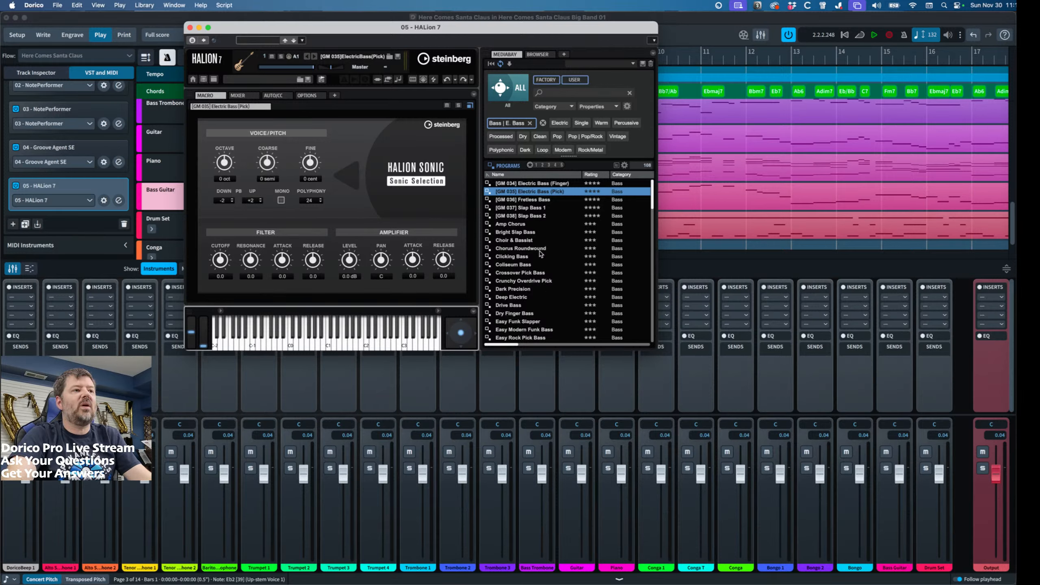
Load the Electric Bass VX program, audition several notes, and close the HALion 7 window.
scroll(541, 290, down, 2)
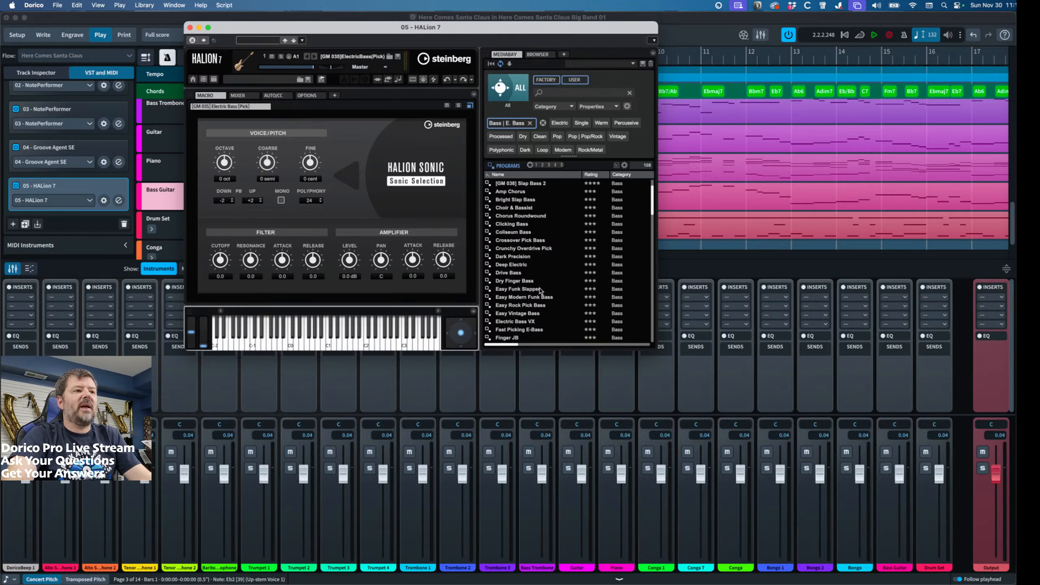
double_click(549, 322)
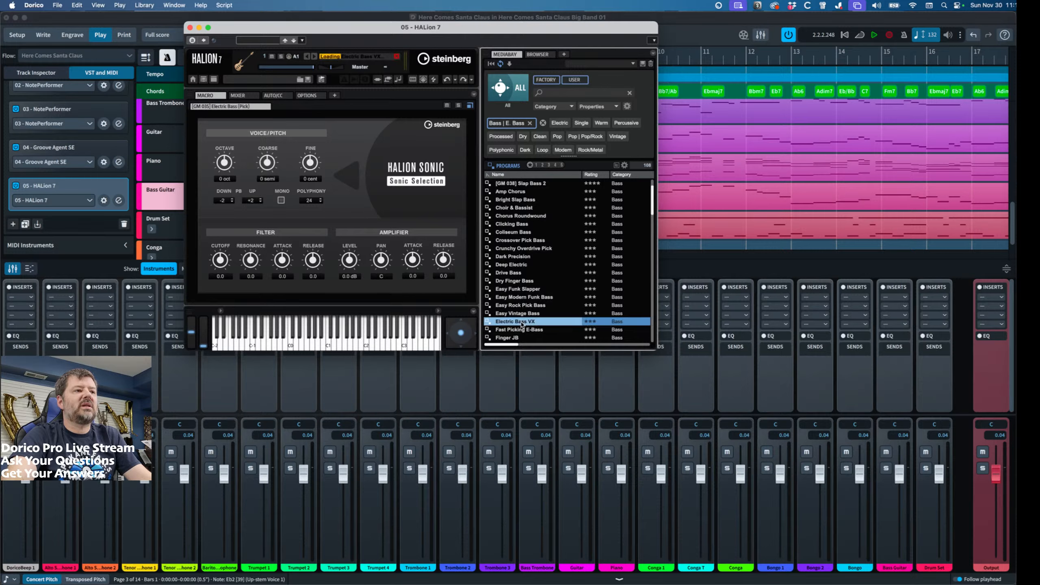
click(360, 346)
click(349, 346)
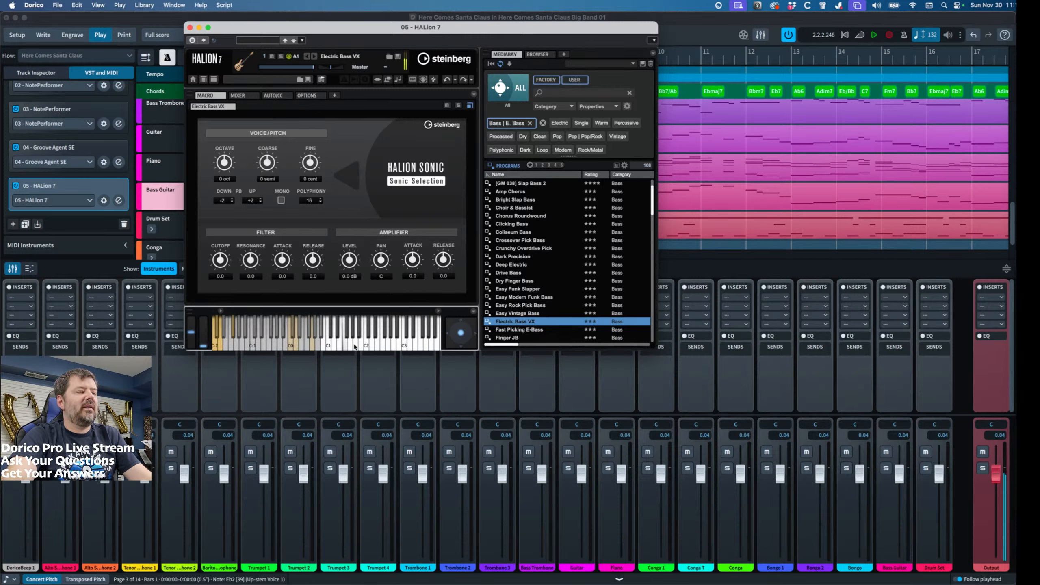
click(398, 346)
click(398, 346)
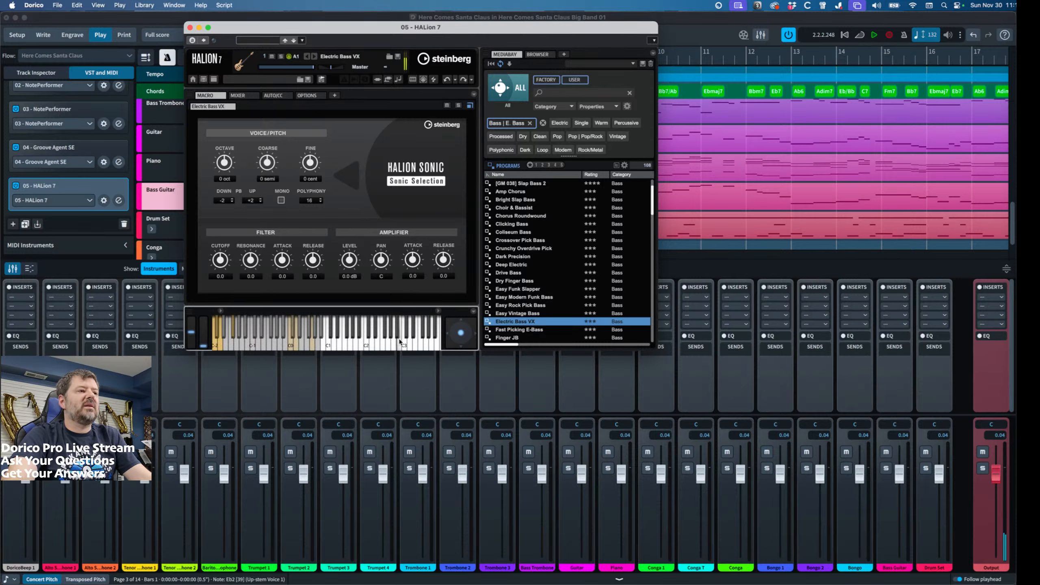
click(355, 342)
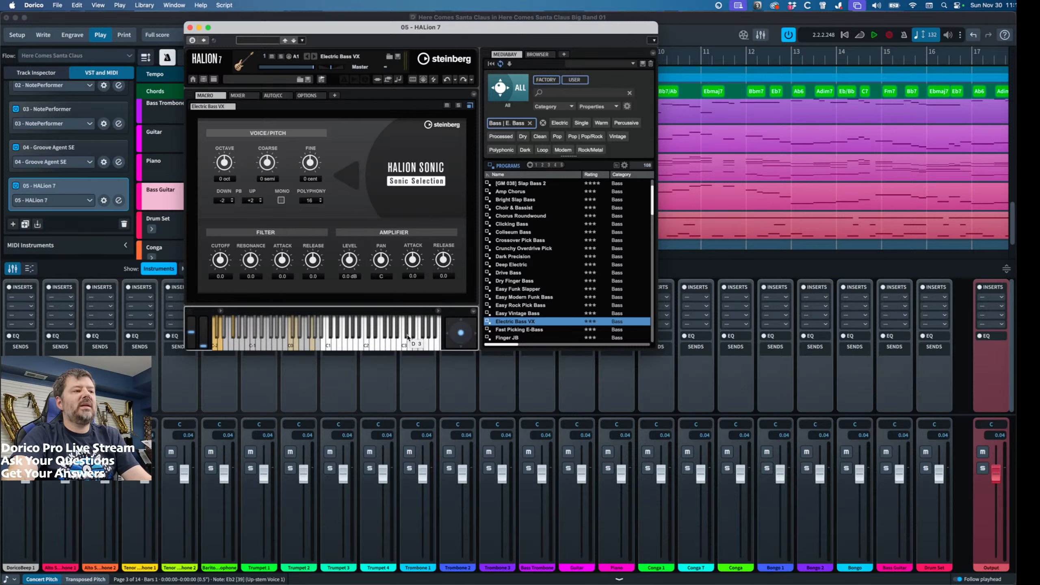
click(410, 347)
click(381, 348)
click(380, 349)
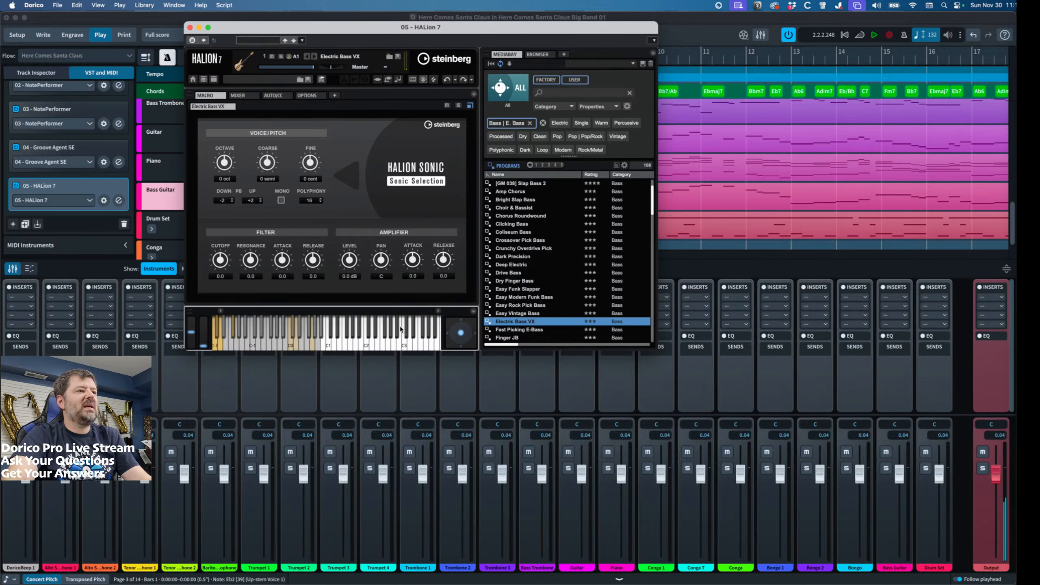
click(416, 338)
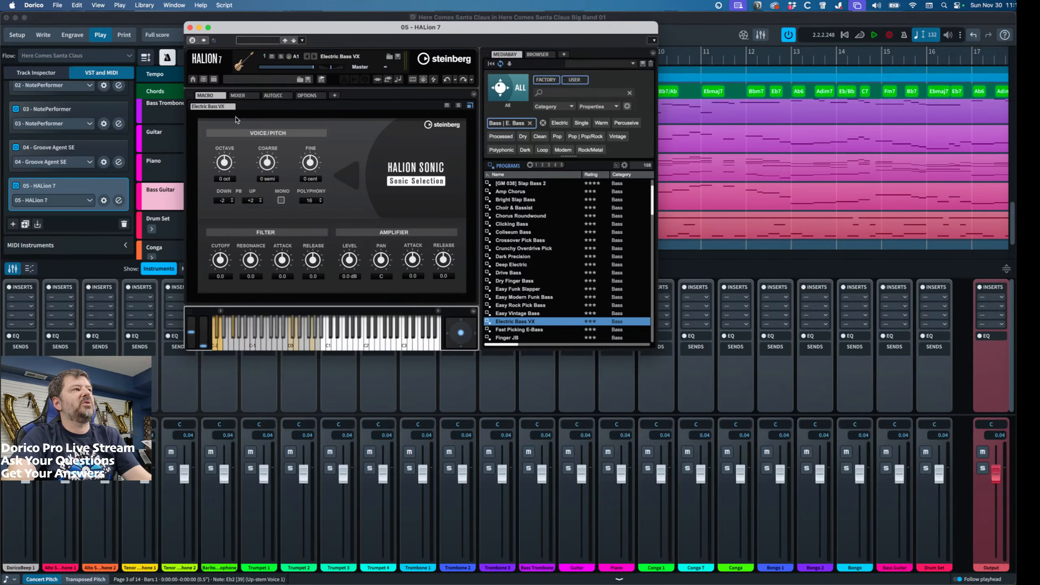
click(190, 28)
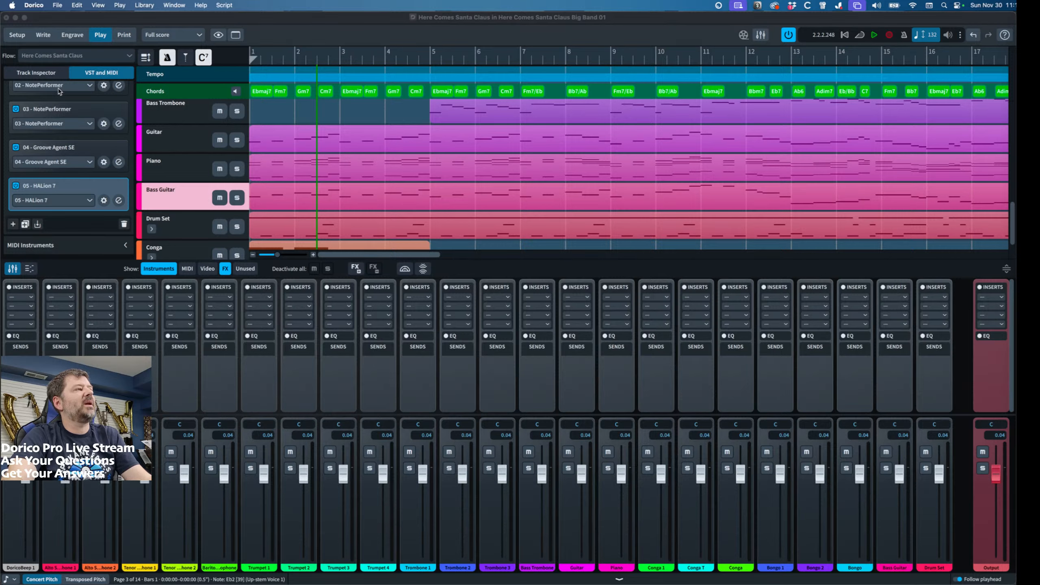
Route the Bass Guitar track to 05 - HALion 7 with the Default expression map.
click(31, 72)
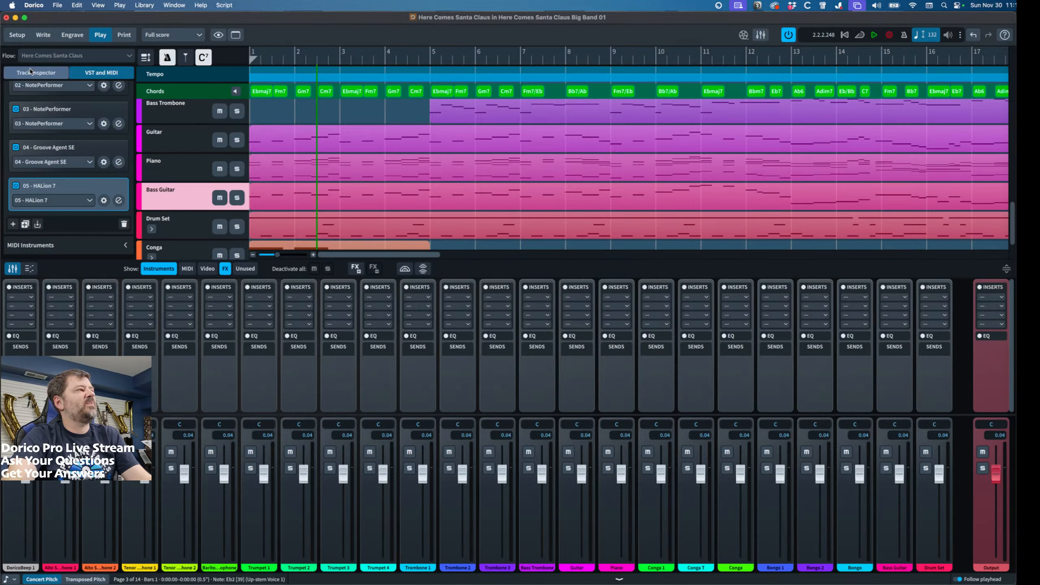
click(62, 115)
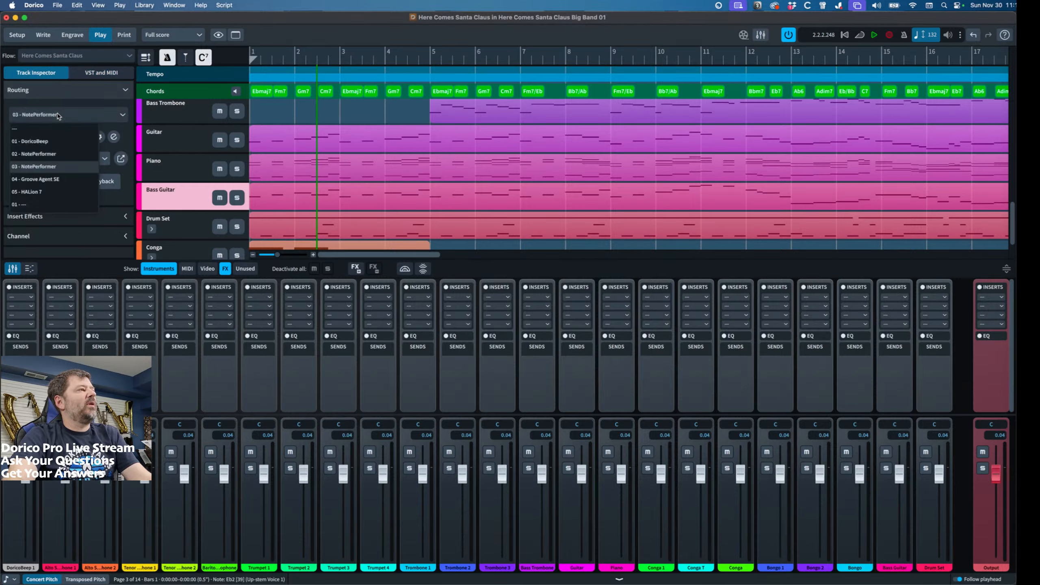
click(44, 192)
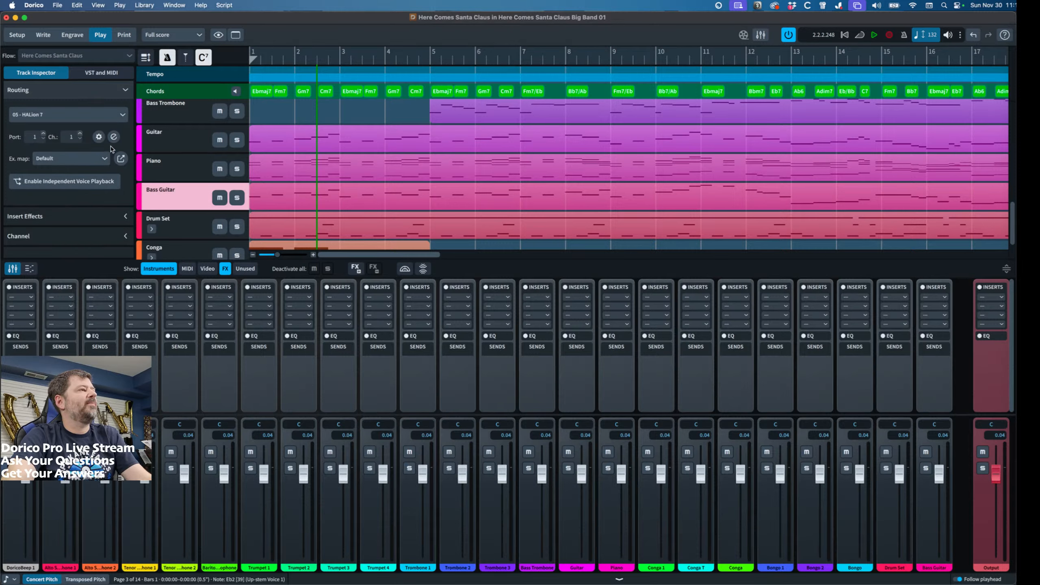
click(53, 163)
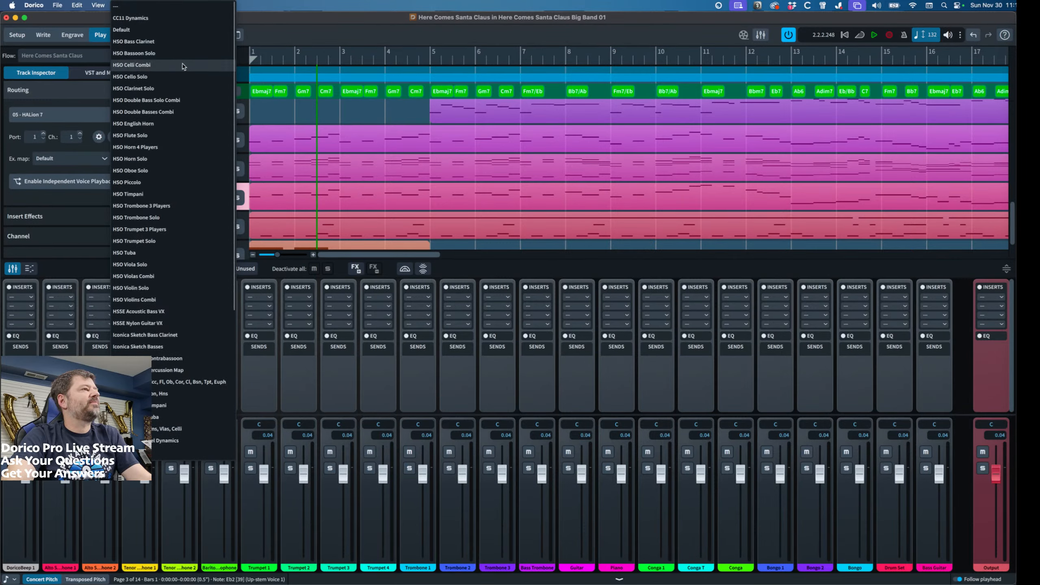
click(178, 29)
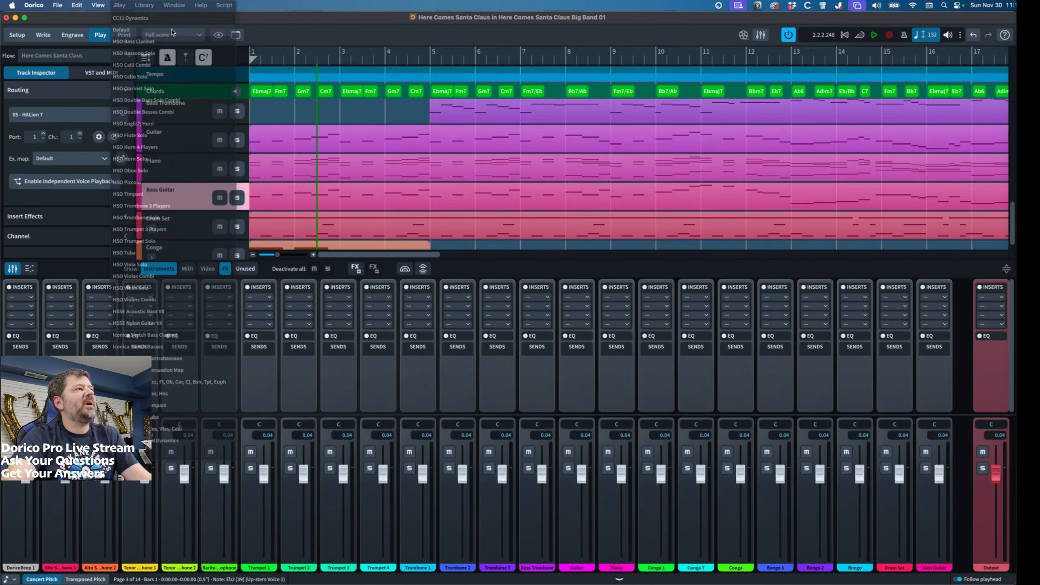
scroll(290, 233, down, 1)
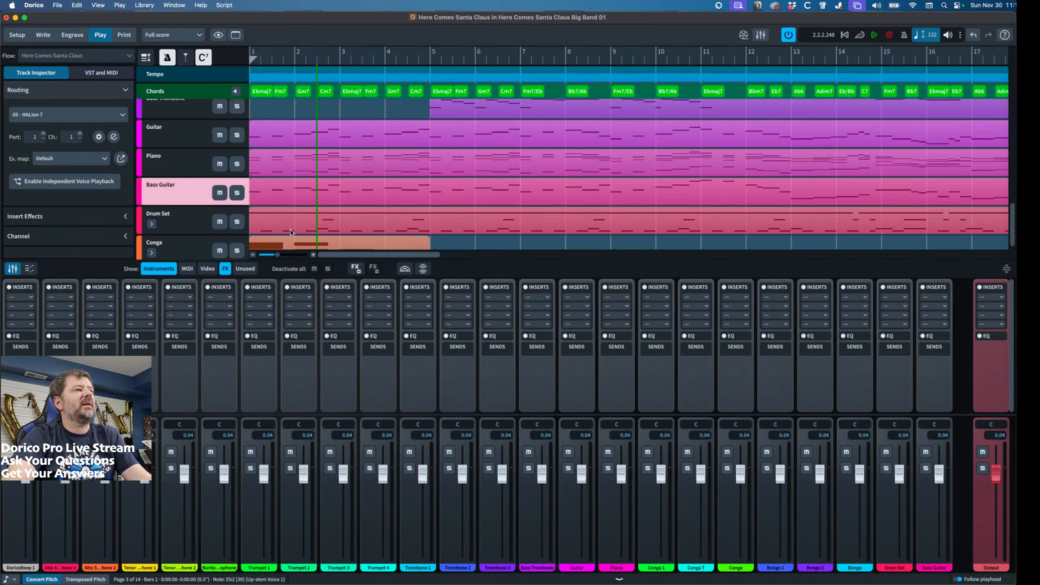
scroll(292, 233, up, 1)
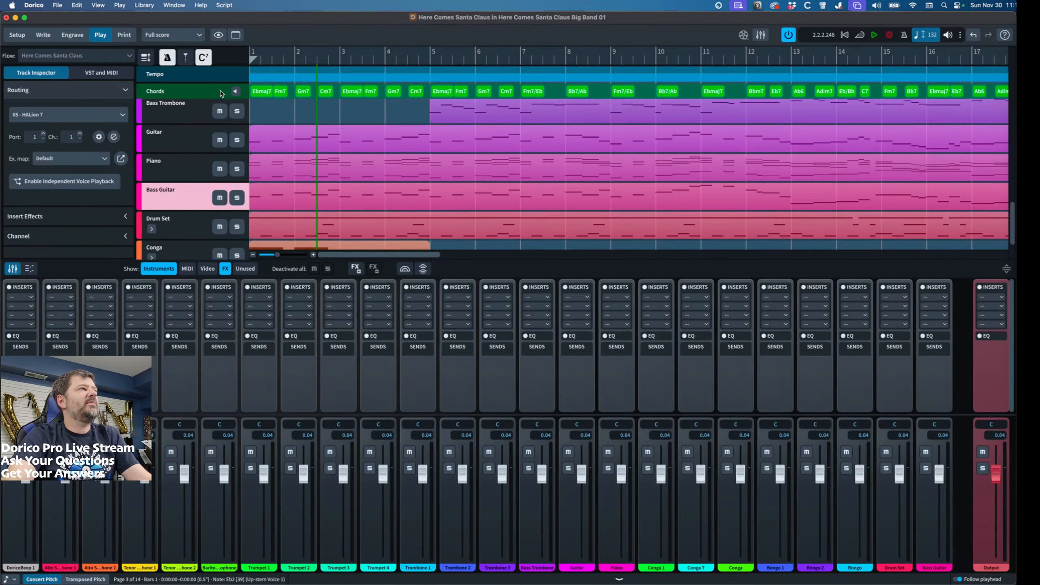
Select the Bass Guitar passage in bars 1–4 of the score in Write mode and play it back.
click(43, 35)
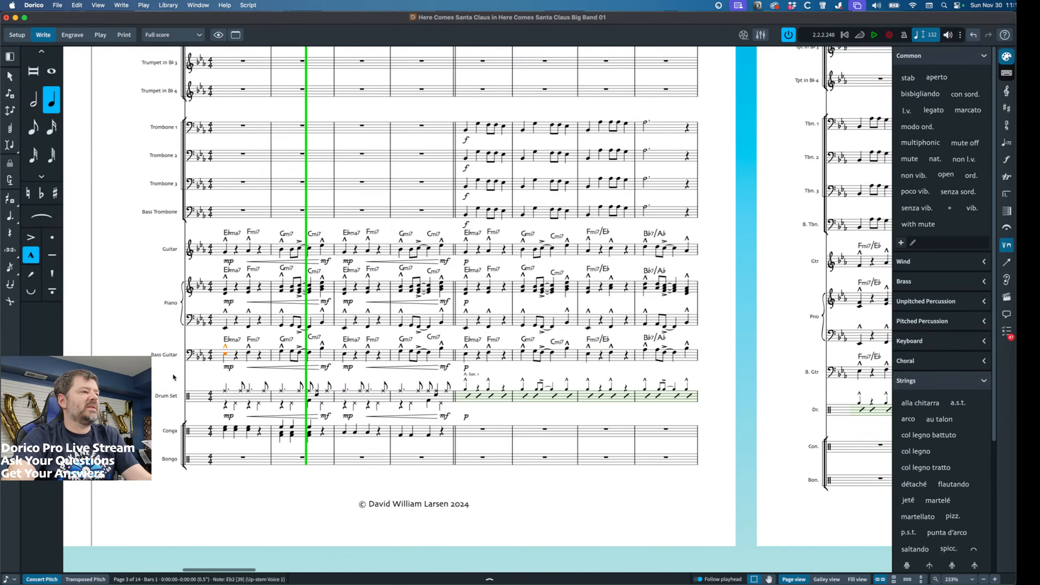
shift+click(443, 351)
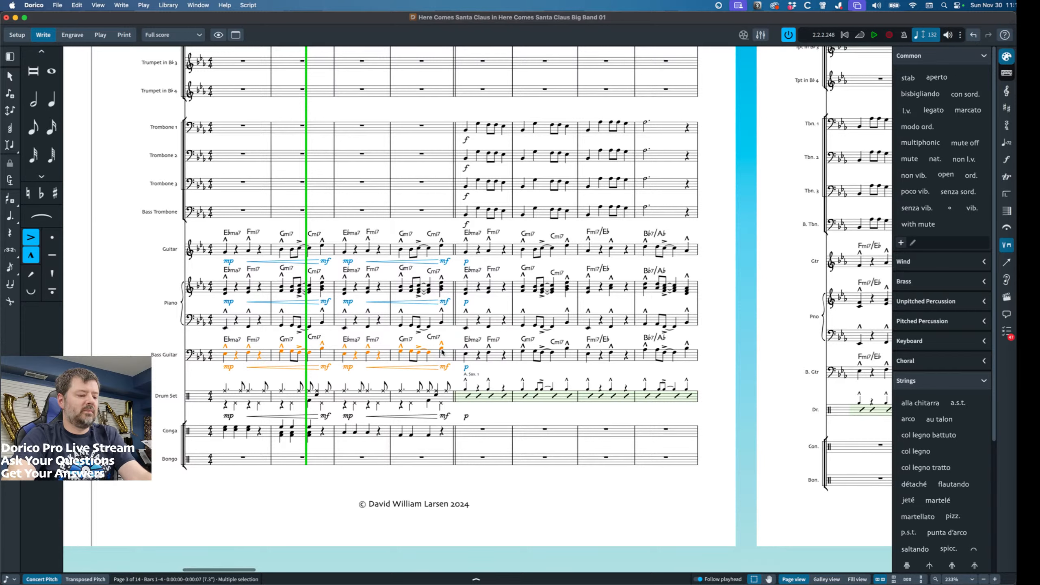
key(space)
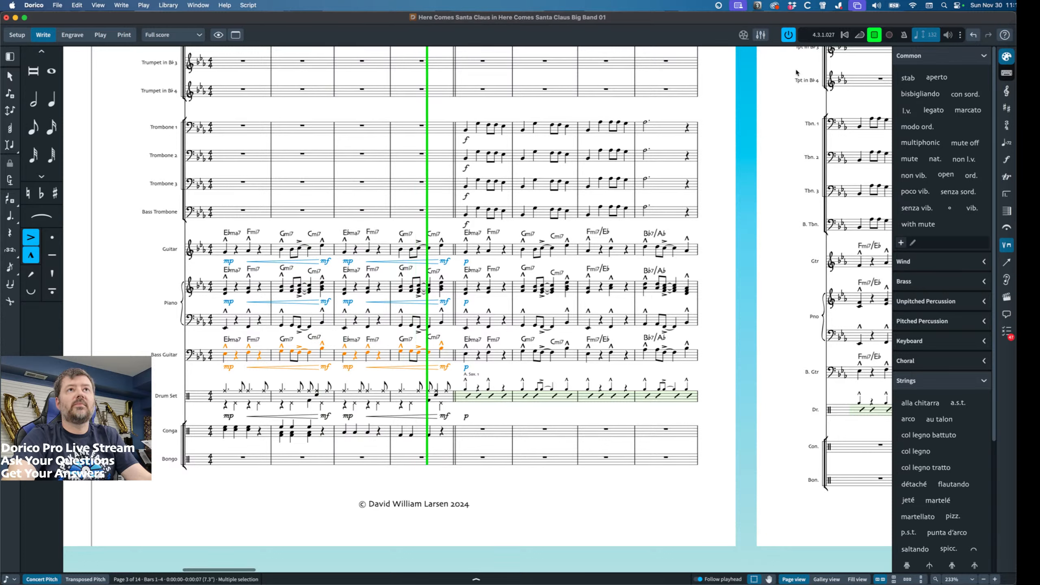
key(space)
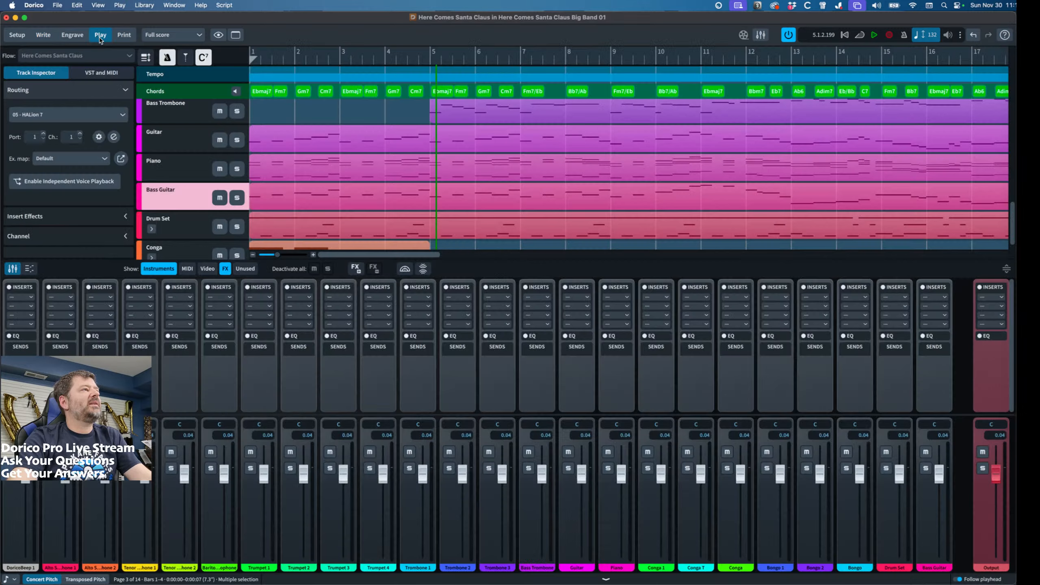
Load the [GM 035] Electric Bass (Pick) program in the Bass Guitar's HALion 7 instance and close its window.
click(101, 36)
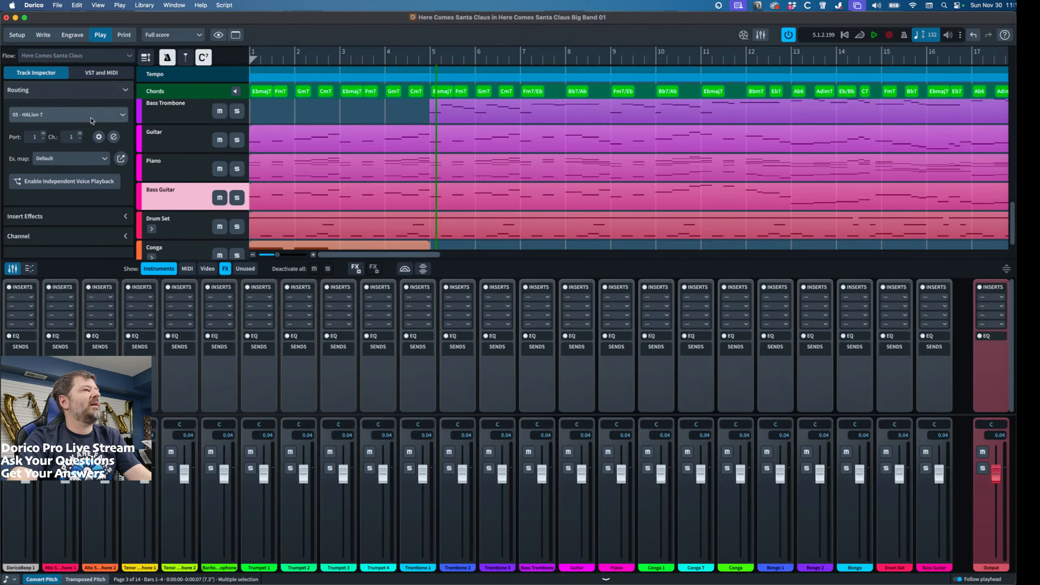
click(114, 137)
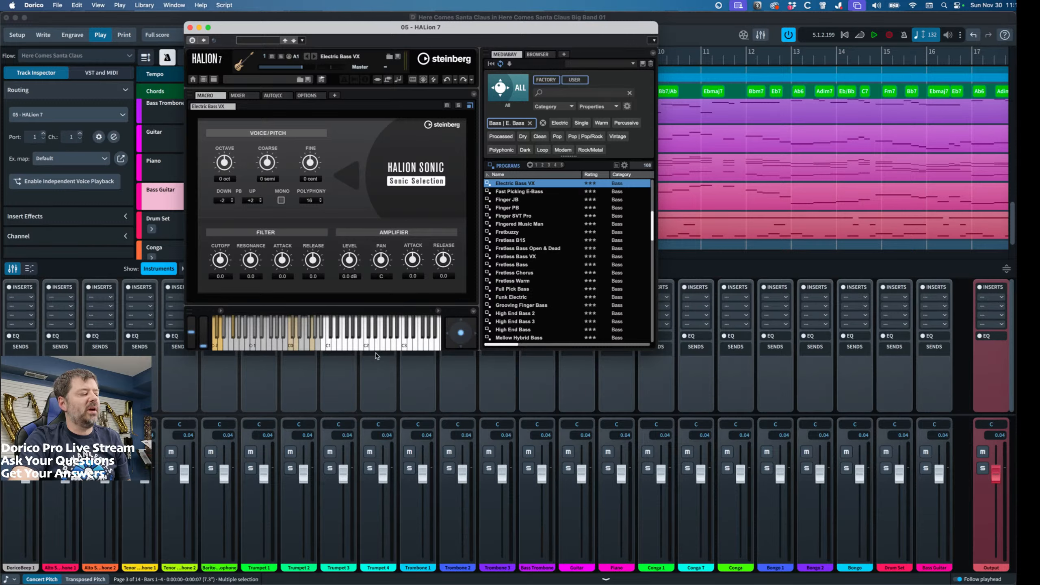
scroll(553, 229, up, 10)
scroll(552, 229, right, 5)
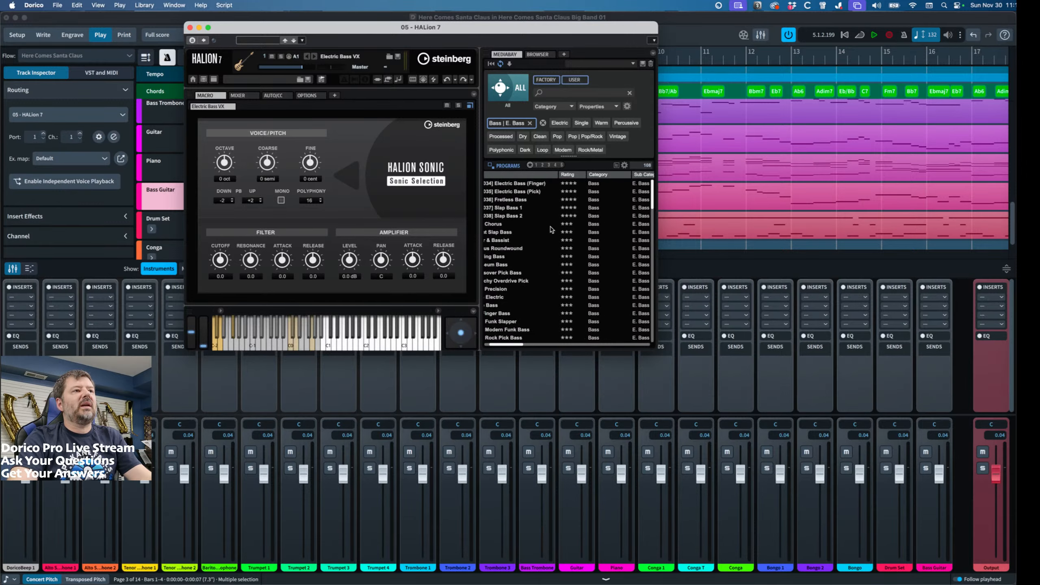
scroll(585, 225, left, 5)
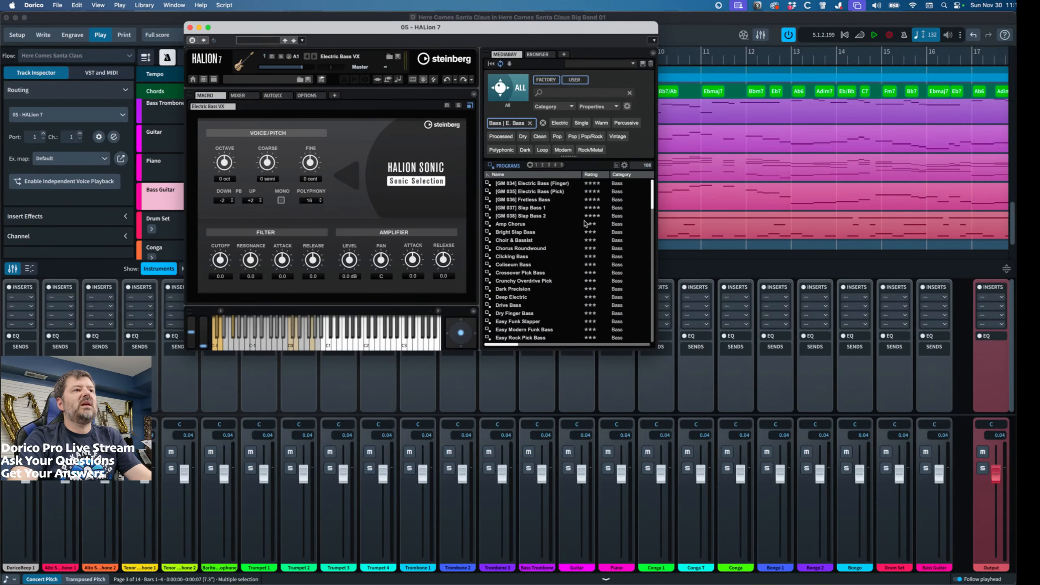
double_click(547, 192)
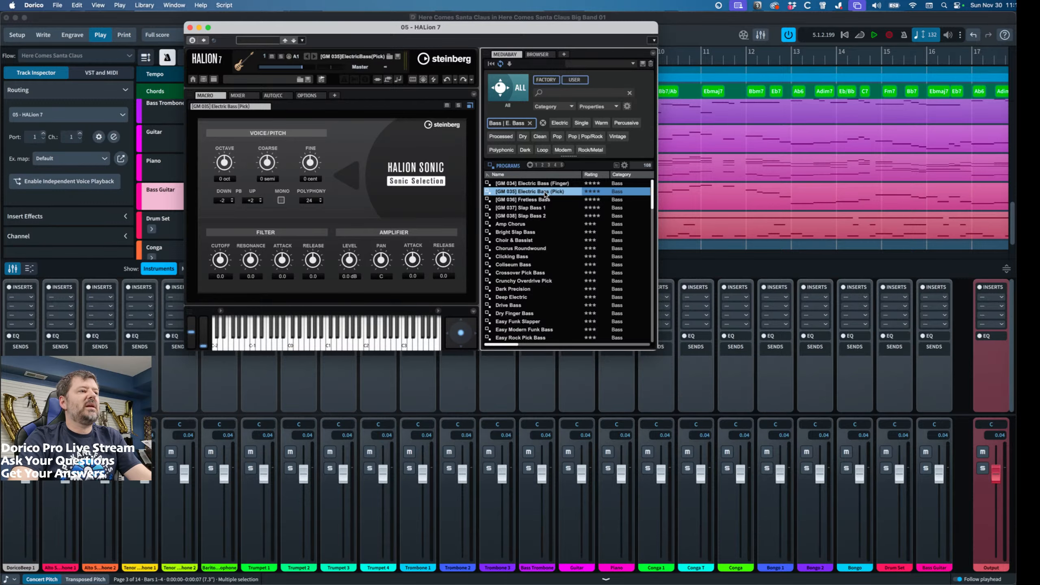
click(137, 18)
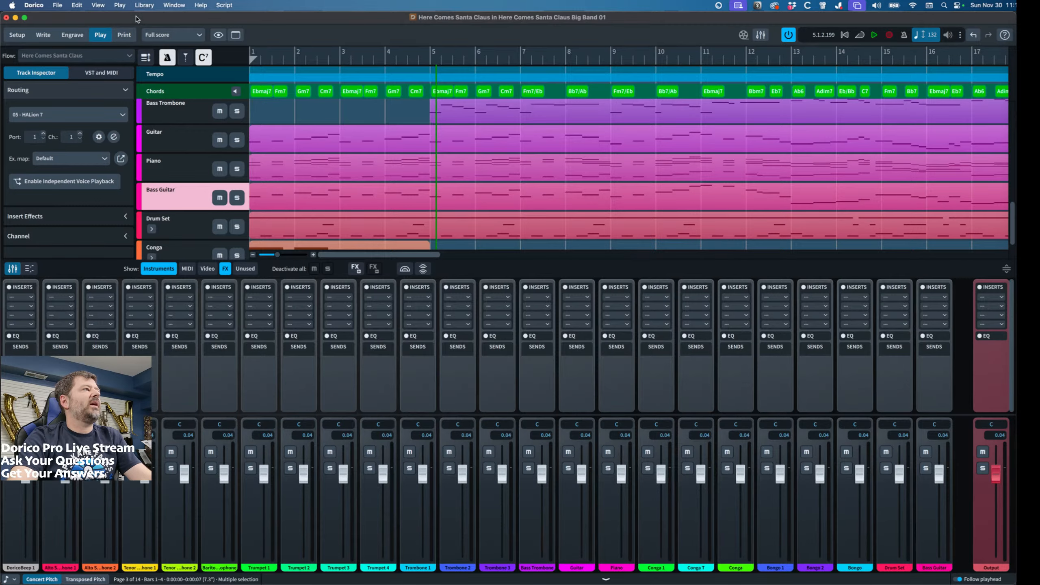
Play back the selected Bass Guitar passage of bars 1–4 in Write mode, then stop playback.
click(44, 36)
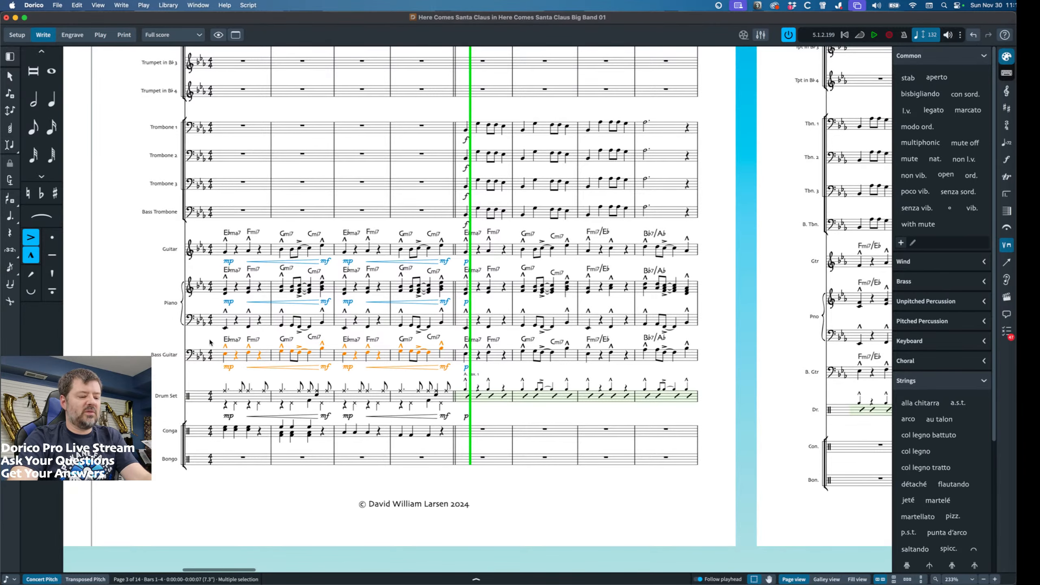
key(space)
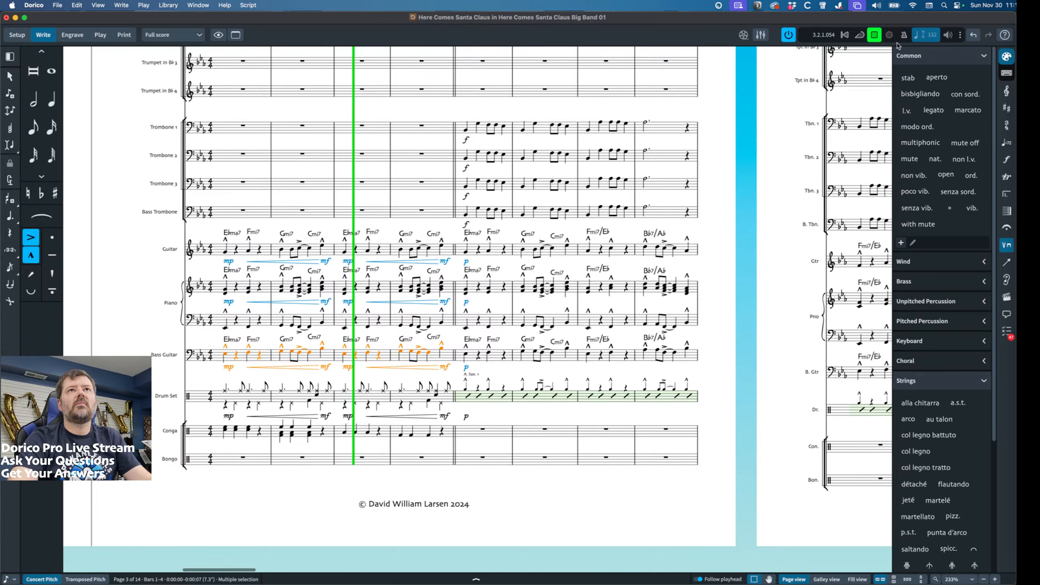
key(space)
Load the Finger JB program in the Bass Guitar's HALion 7 instance in Play mode and close its window.
click(101, 35)
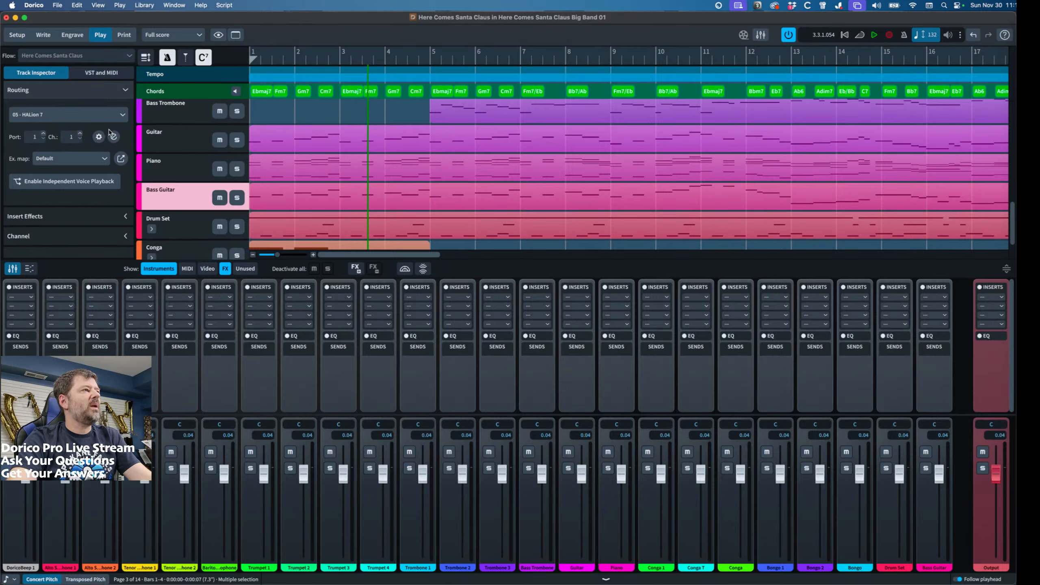
click(112, 136)
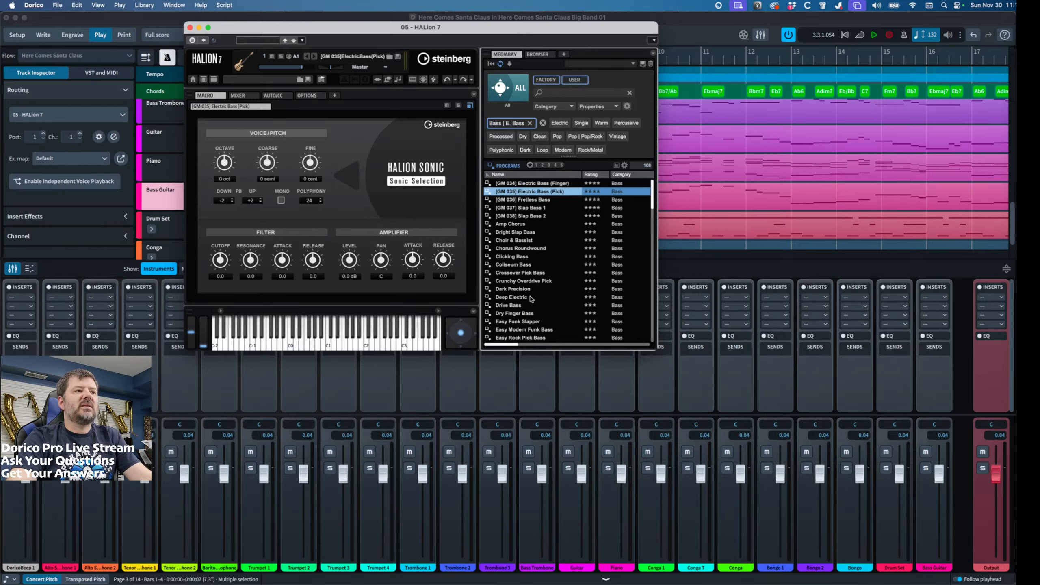
scroll(532, 316, down, 3)
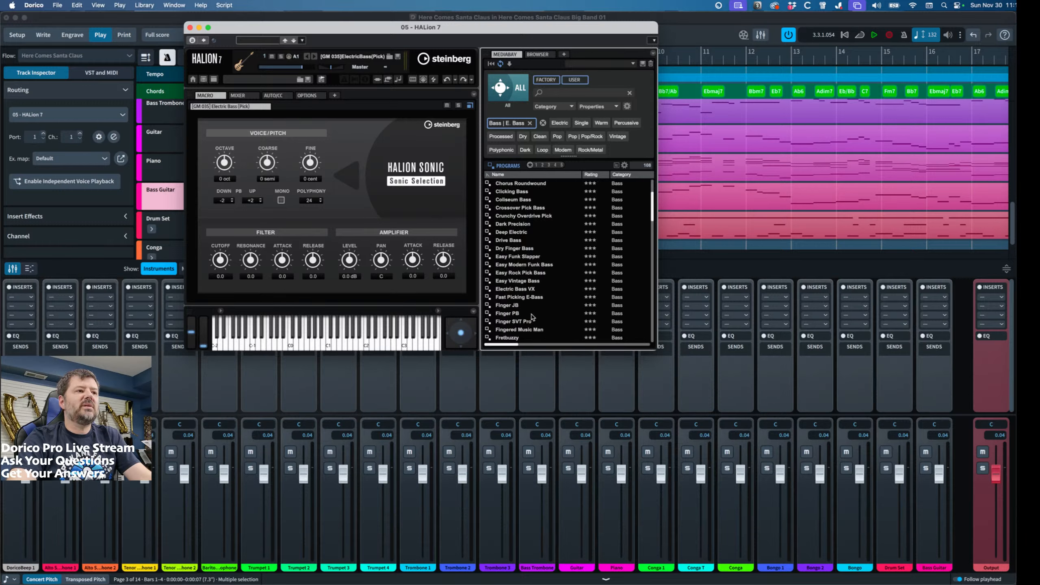
double_click(514, 307)
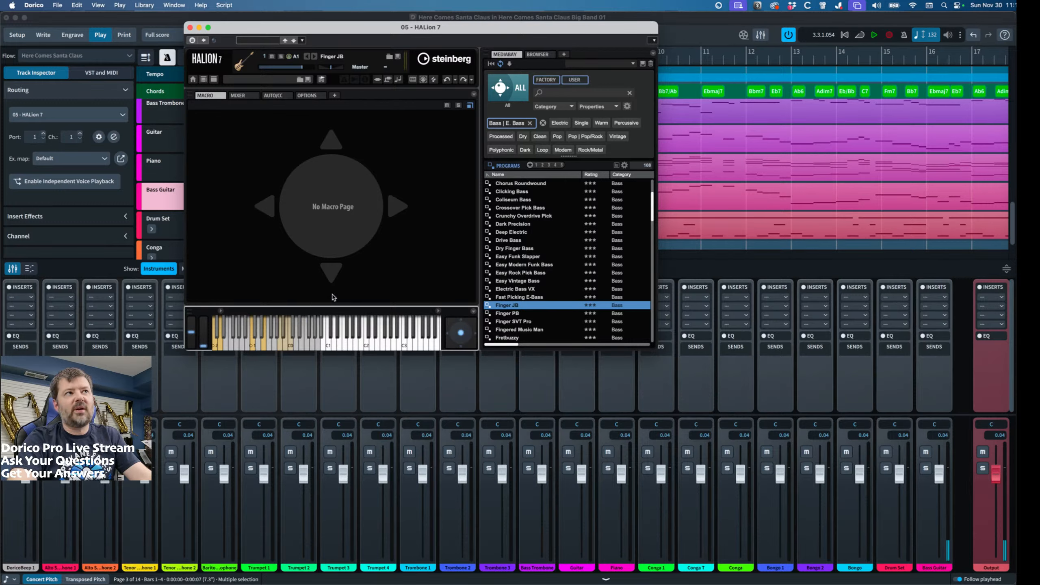
click(190, 28)
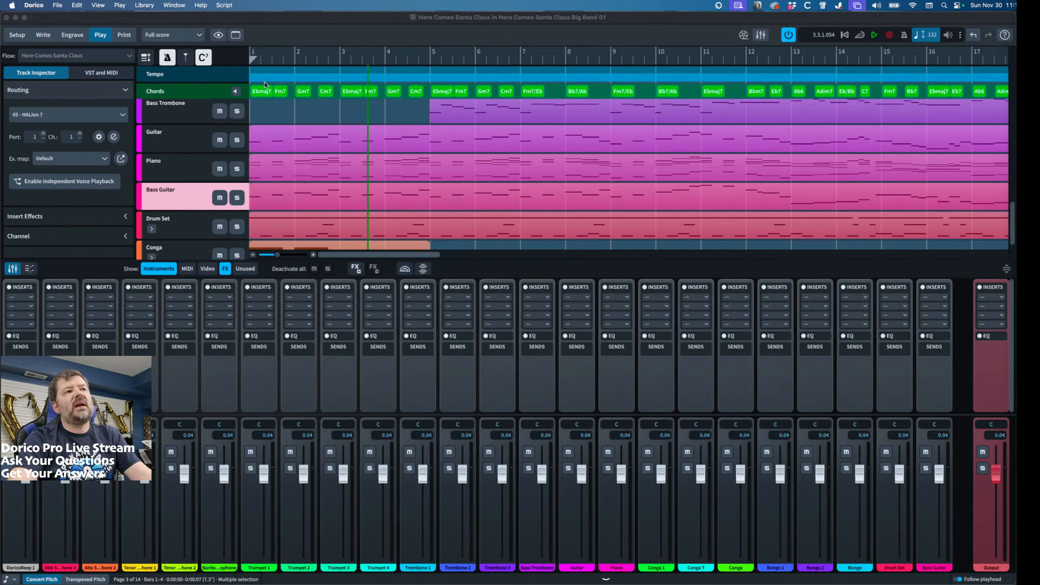
Edit the Bass Guitar's instrument definition so written middle C sounds as C4 in both concert and transposing scores.
click(17, 37)
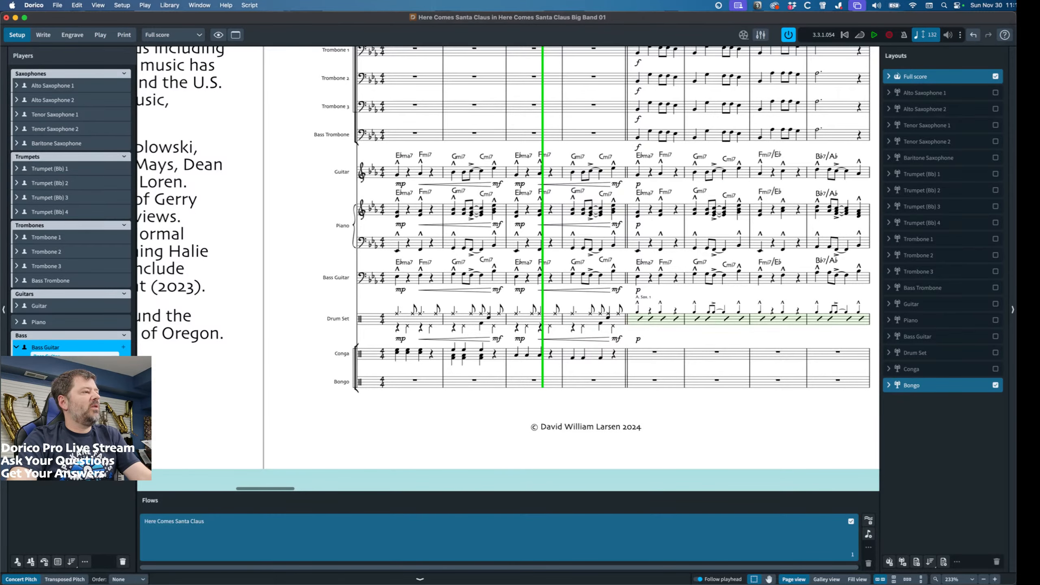
right_click(121, 345)
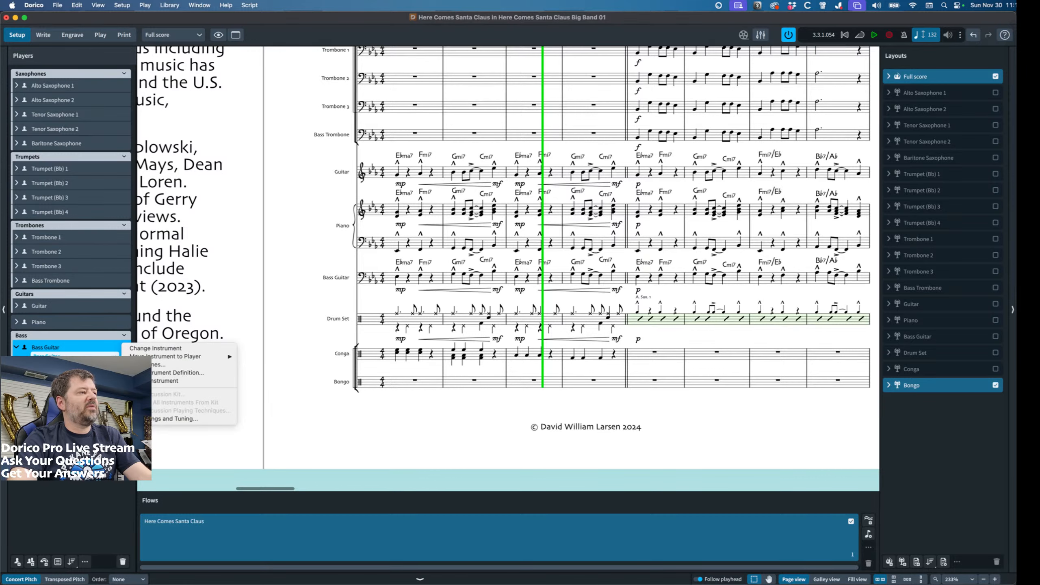
click(176, 373)
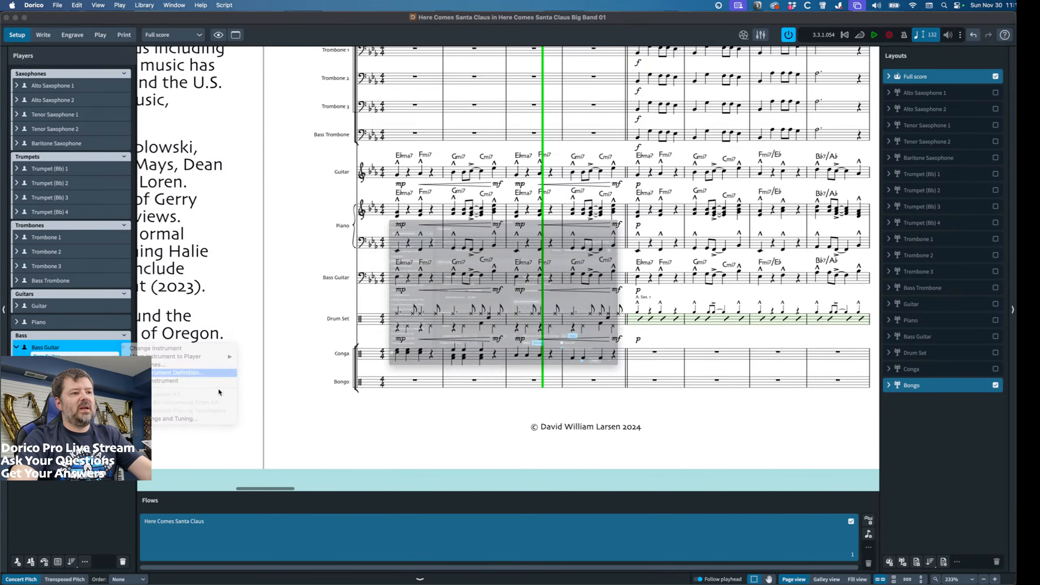
scroll(451, 365, down, 3)
scroll(458, 361, down, 5)
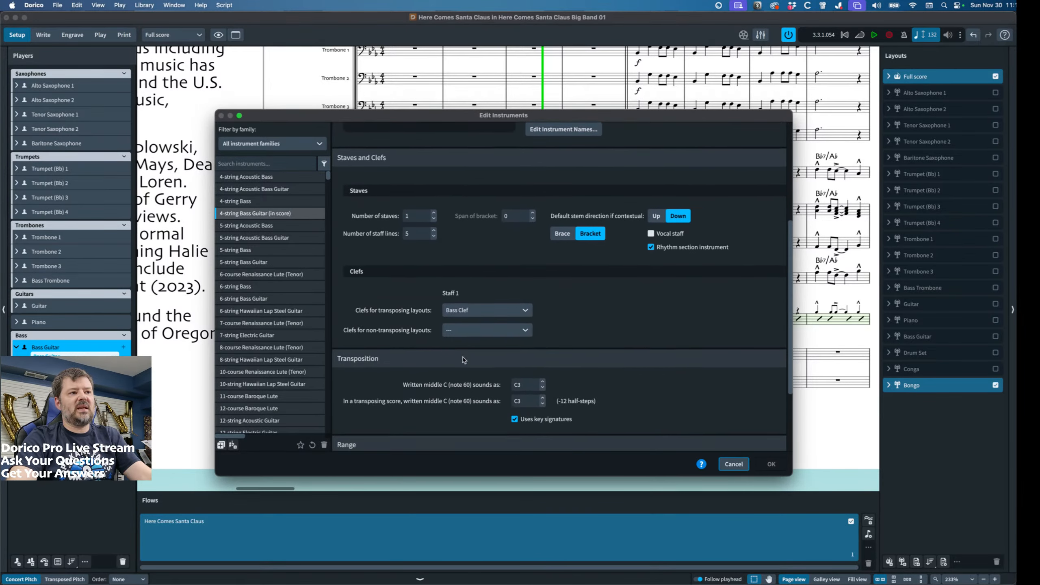
double_click(529, 340)
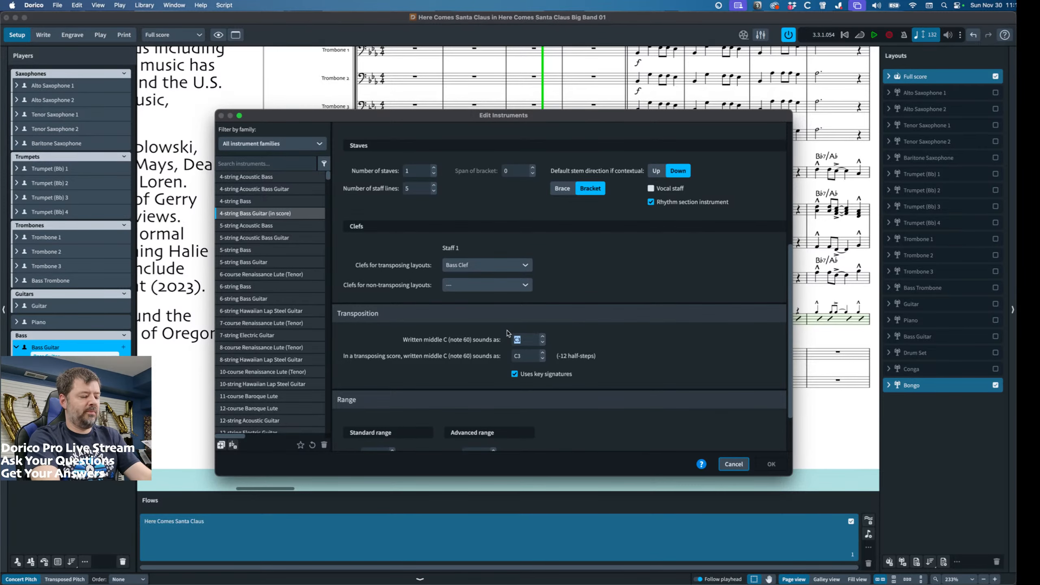
text(C)
key(Tab)
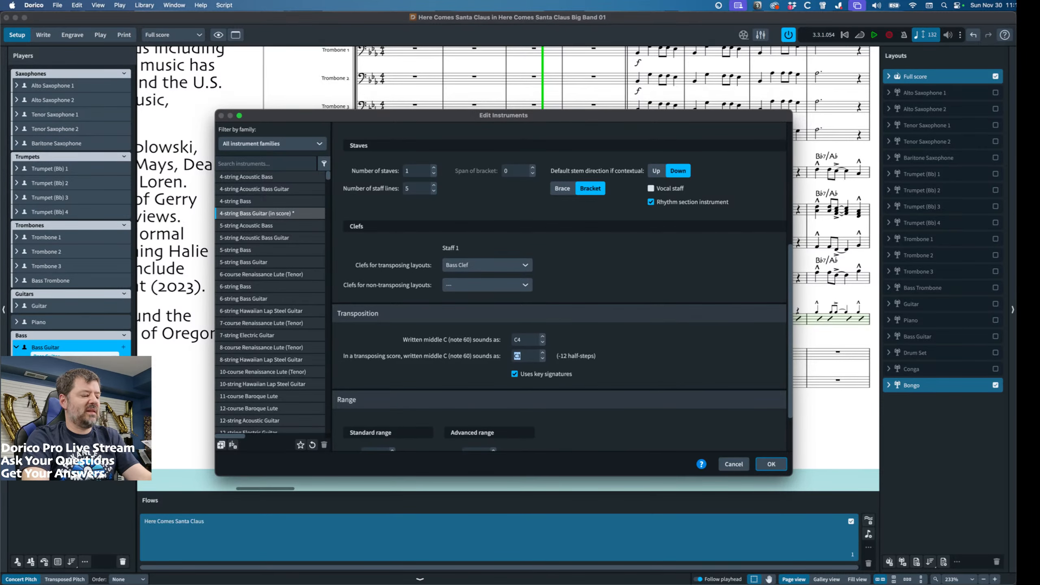
text(C4)
scroll(559, 287, down, 2)
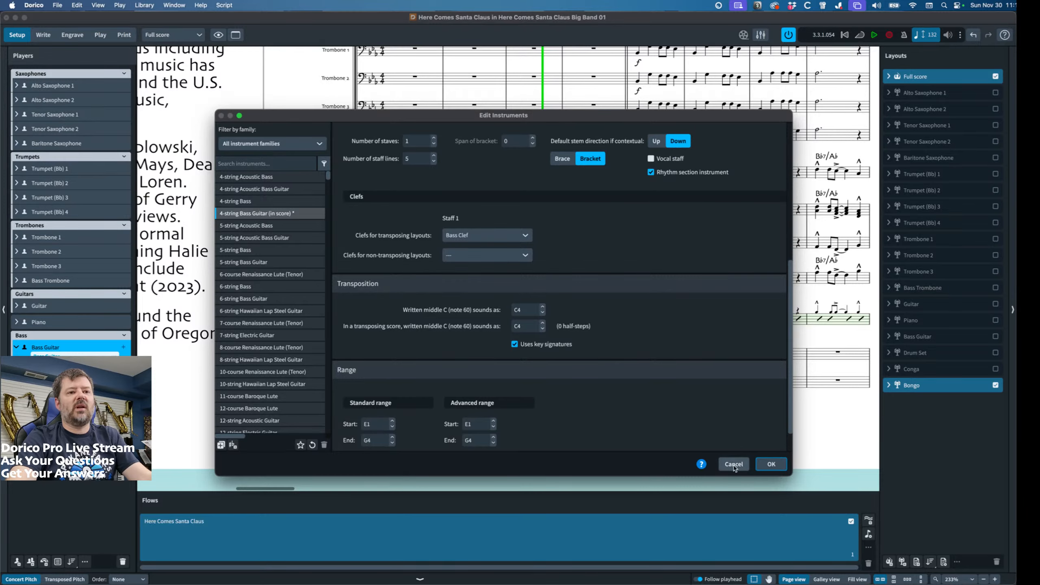
click(773, 467)
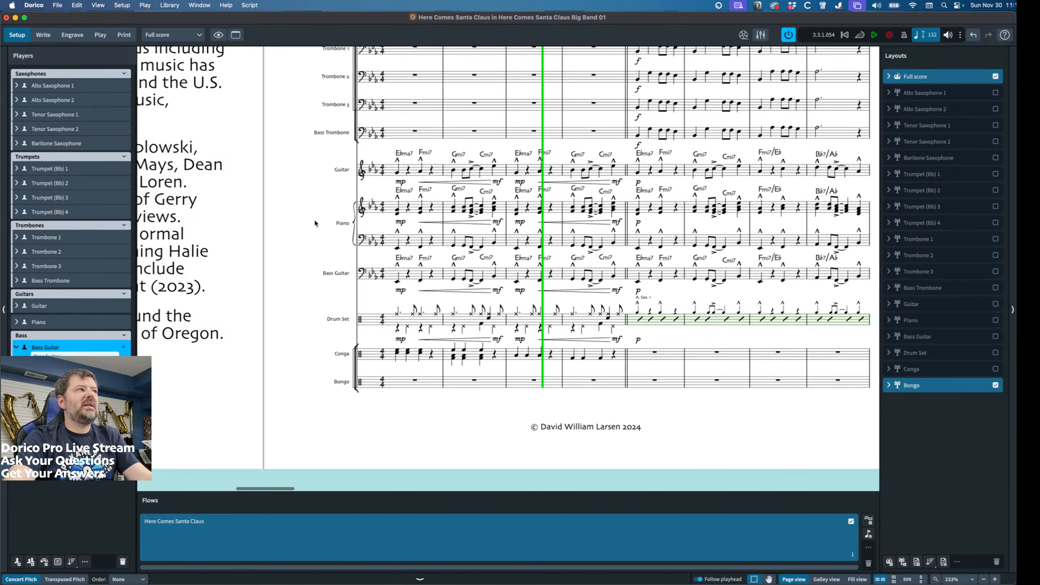
Select the Bass Guitar music from bar 1 to the end of the flow and transpose it up an octave.
click(43, 35)
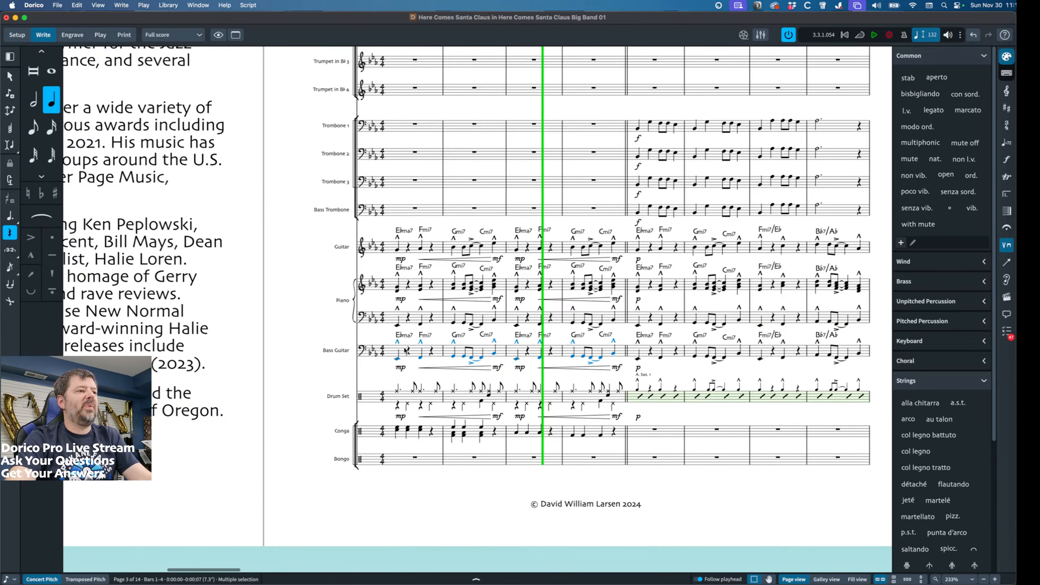
click(397, 358)
key(shift+super+End)
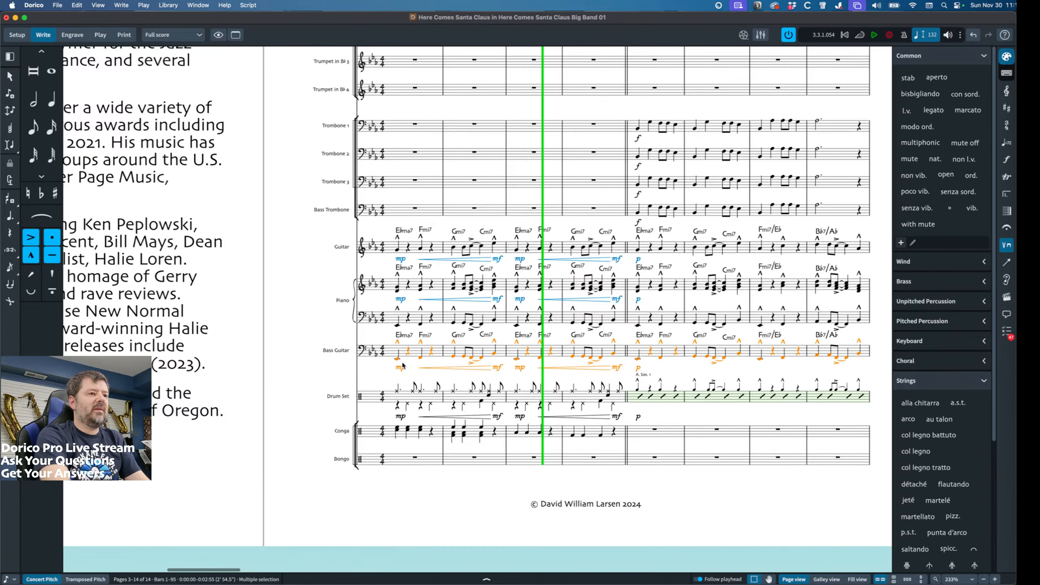
key(alt+super+Up)
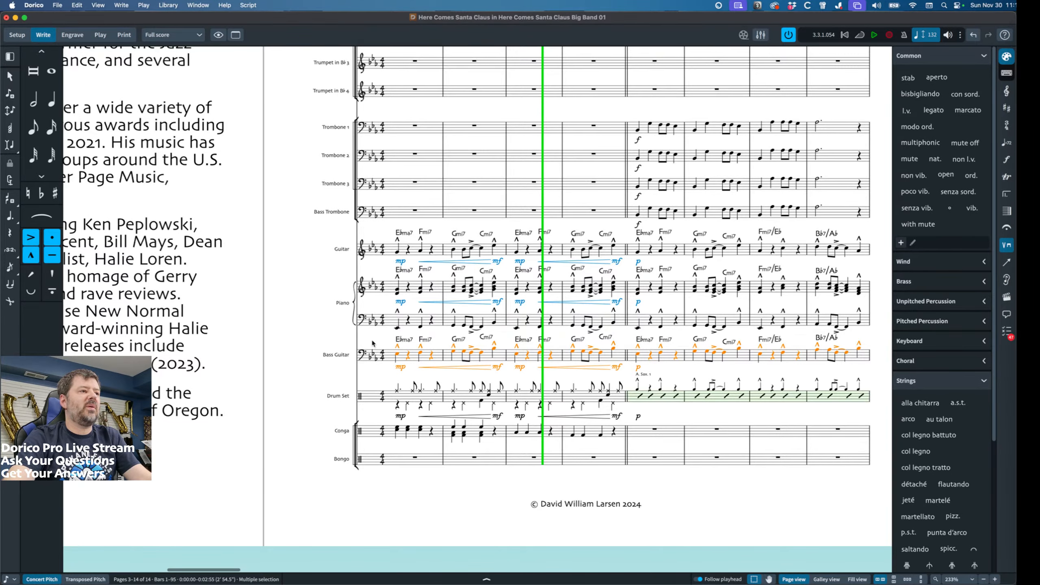
Select only the Bass Guitar passage in bars 1–4, play it back, and stop playback.
click(372, 343)
click(397, 354)
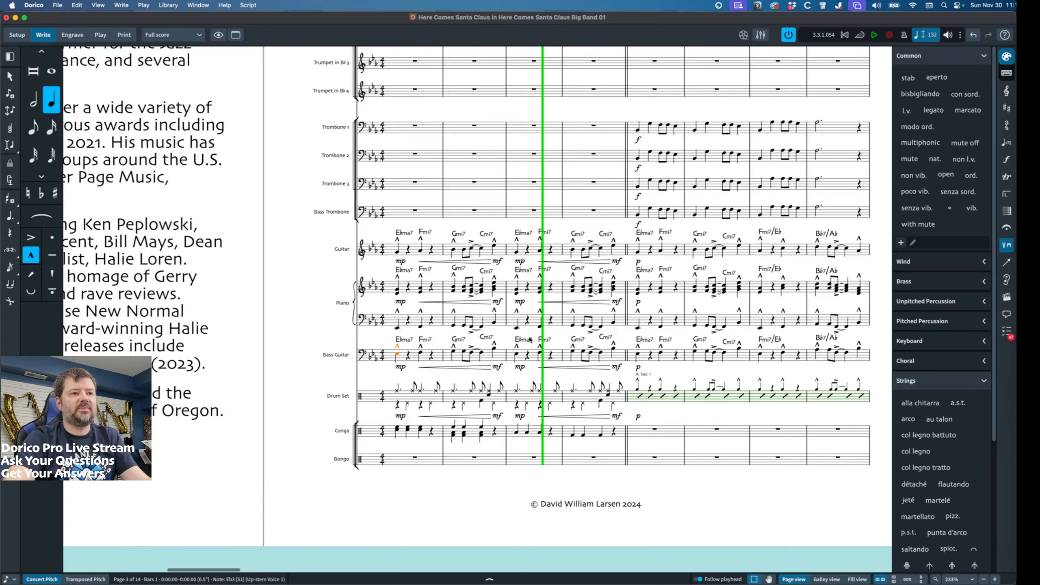
shift+click(616, 351)
key(p)
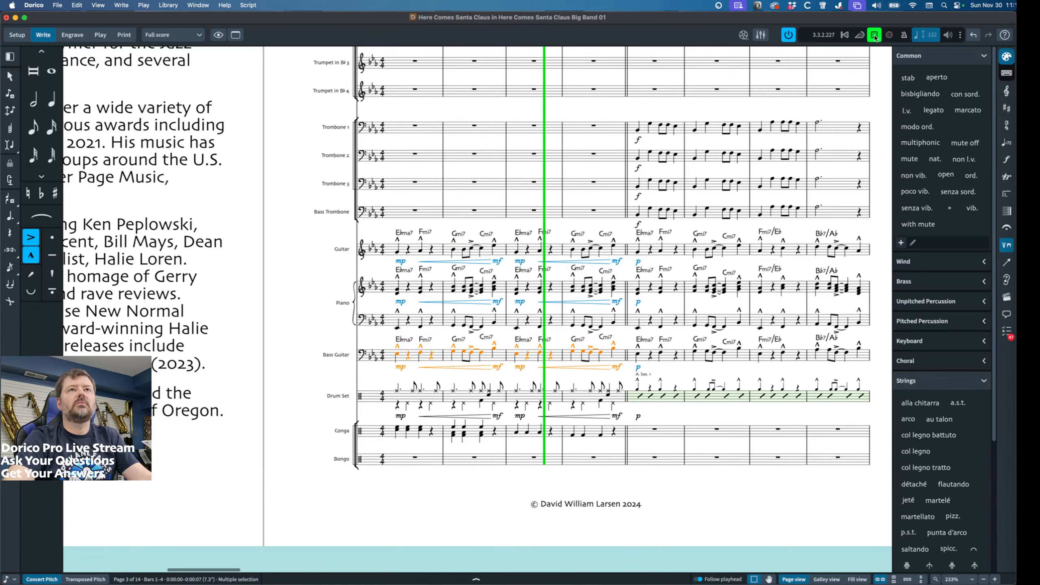
key(space)
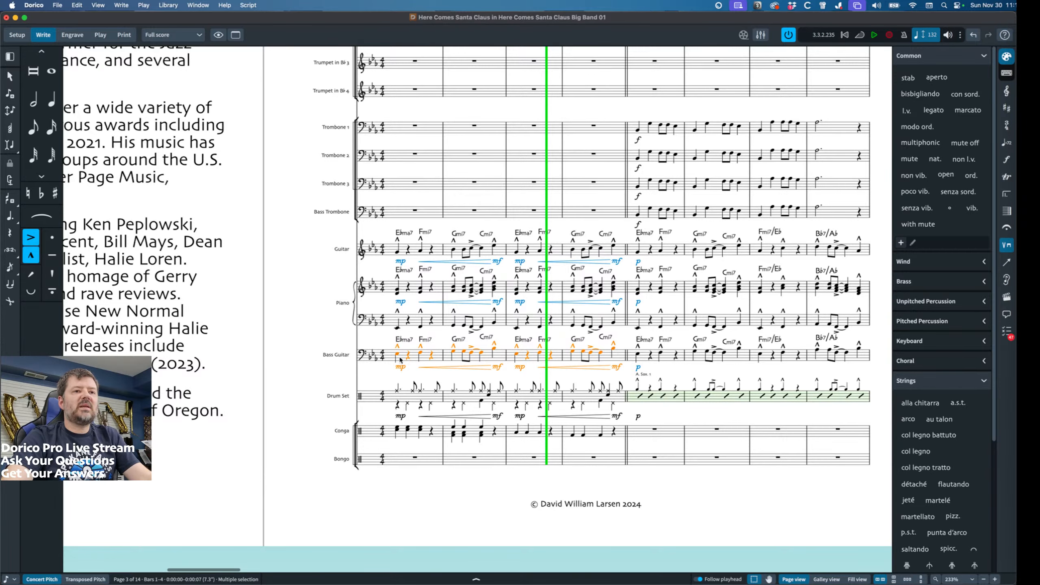
Edit the Bass Guitar's instrument definition so written middle C sounds as C3 in both concert and transposing scores.
click(17, 35)
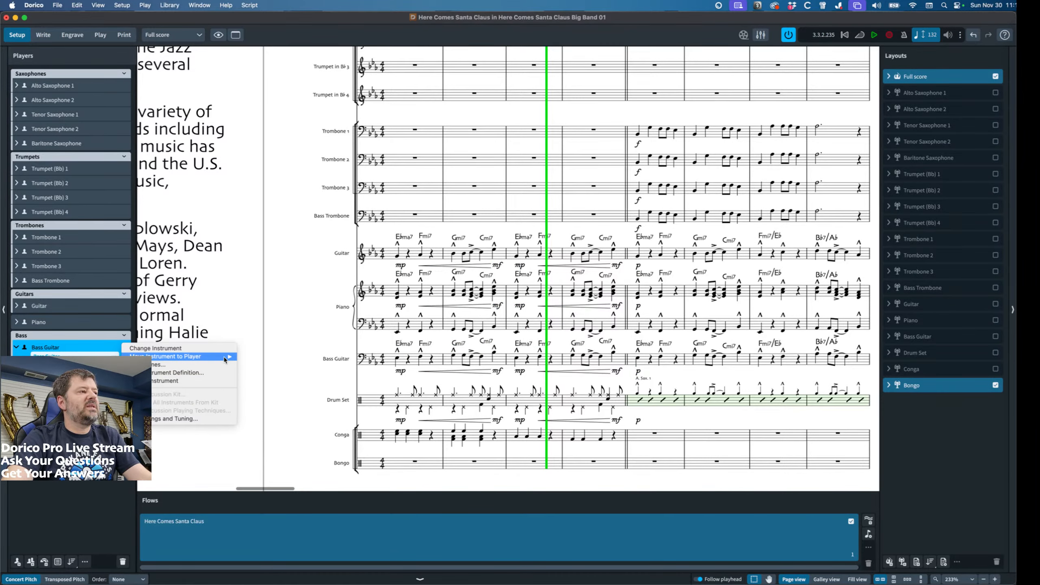
click(221, 373)
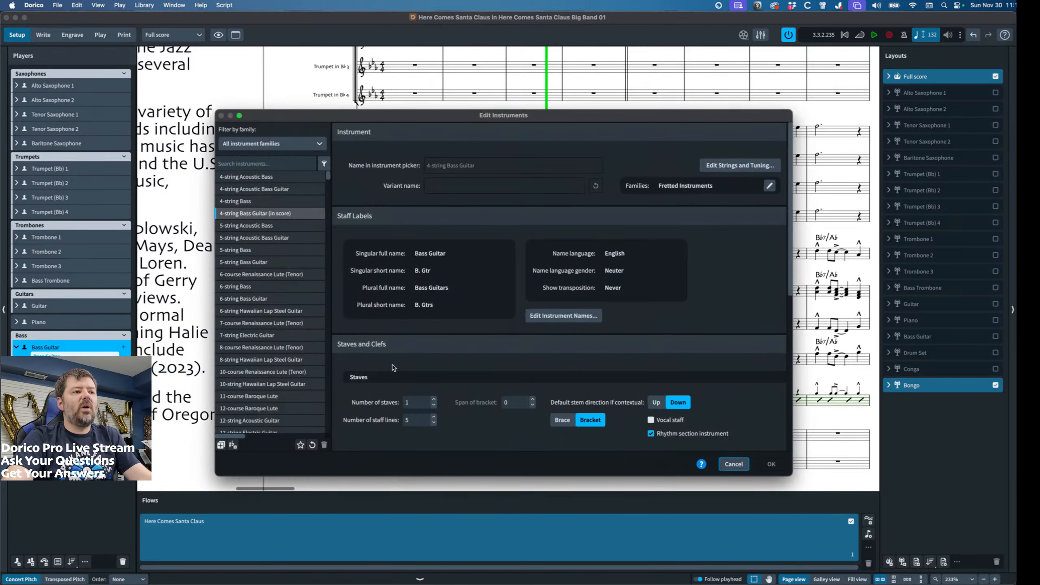
scroll(399, 371, down, 5)
double_click(521, 278)
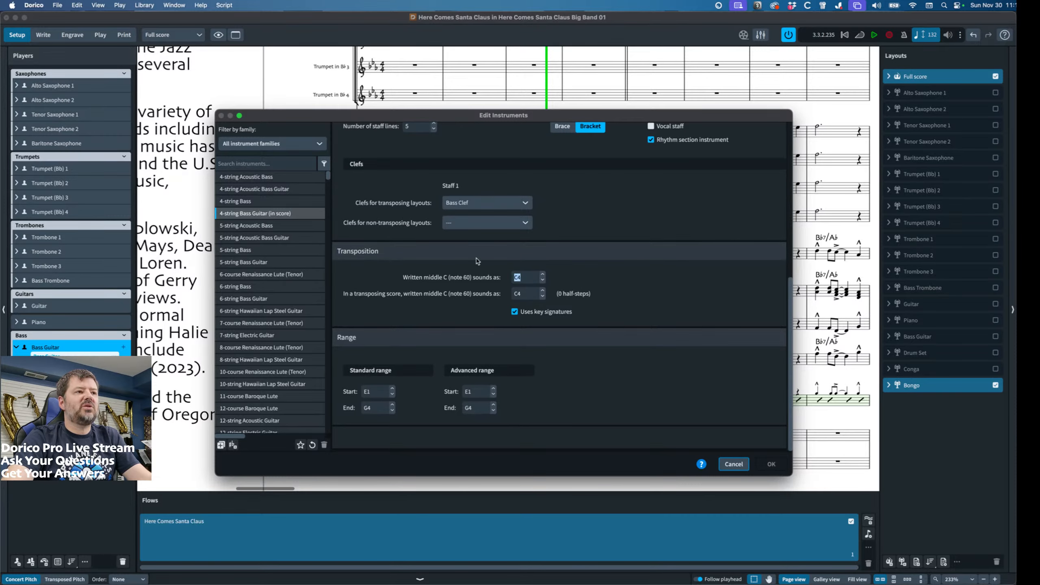
text(C)
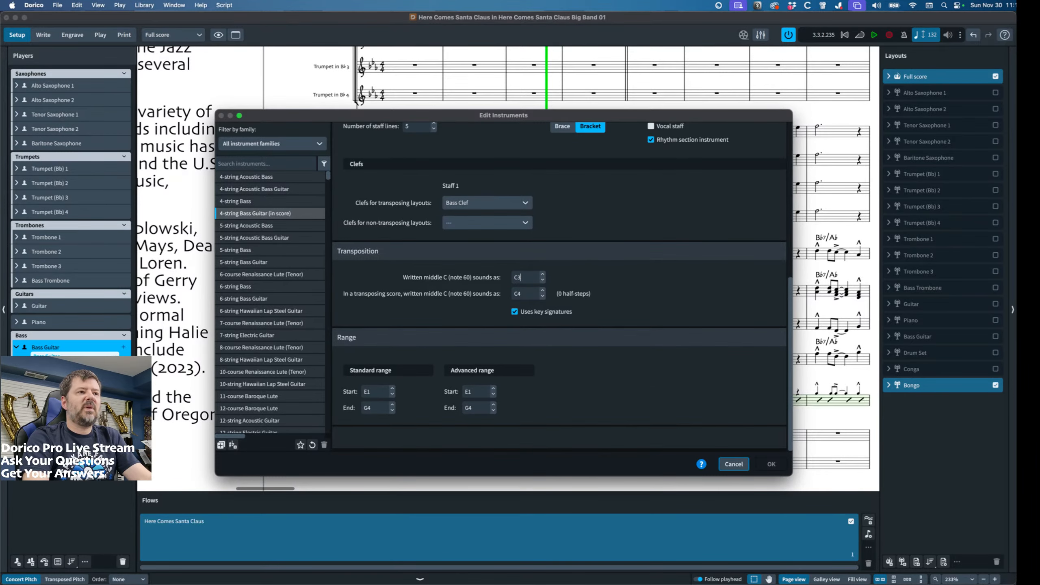
key(Tab)
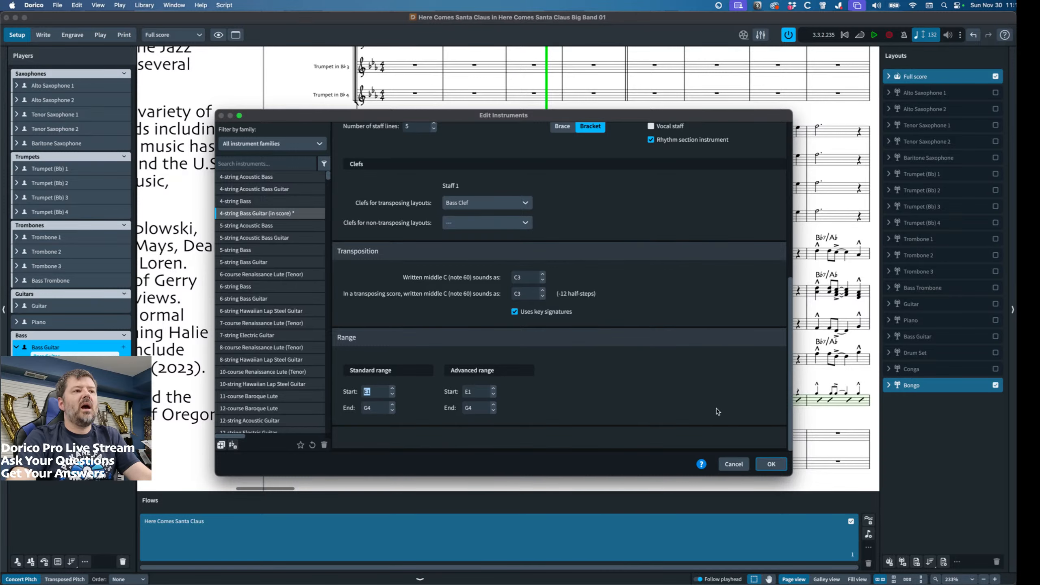
click(771, 464)
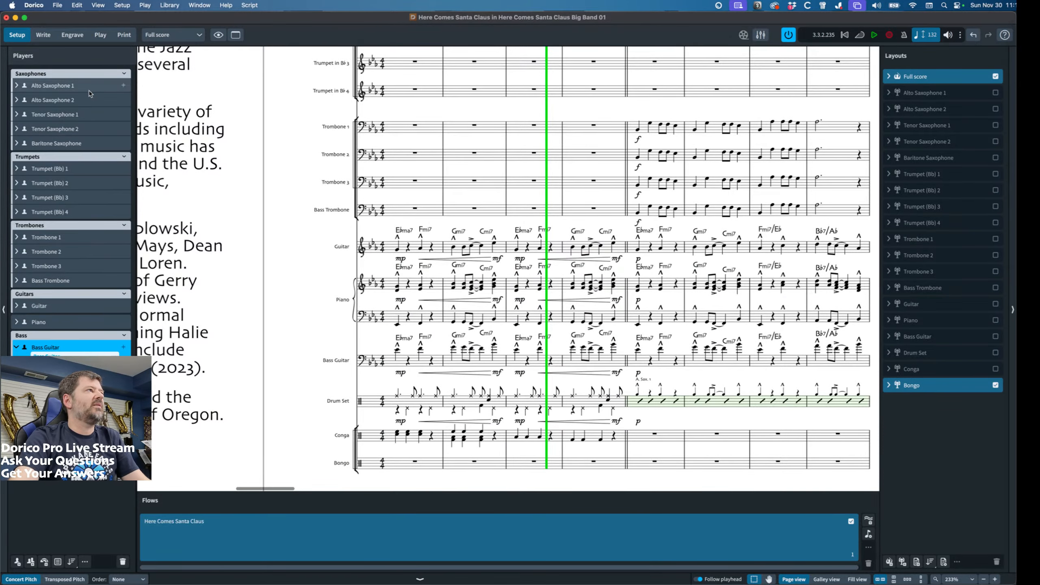
Select the Bass Guitar music from bar 1 to the end of the flow and transpose it down an octave.
key(super+2)
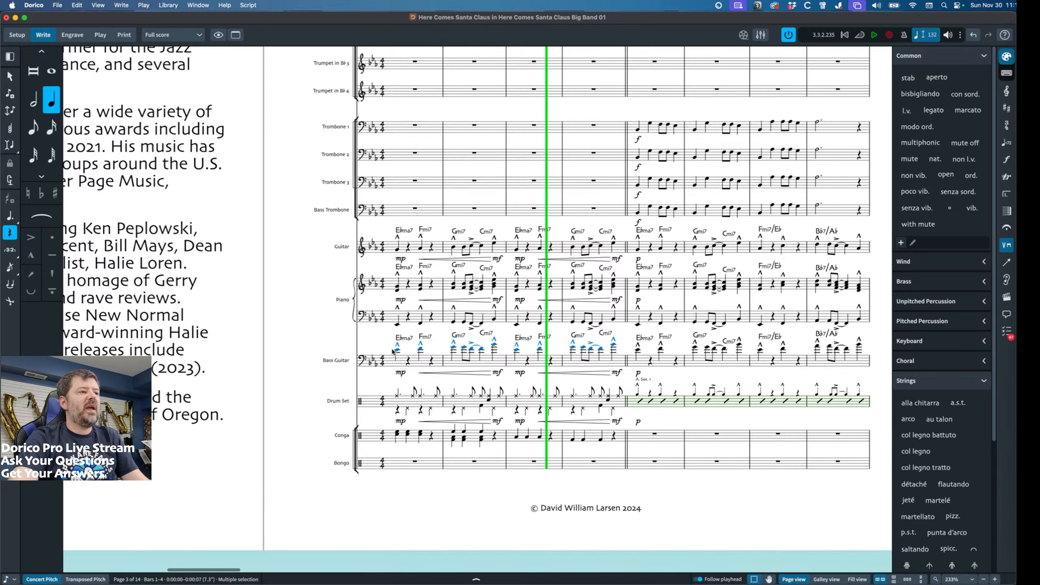
key(Escape)
click(397, 351)
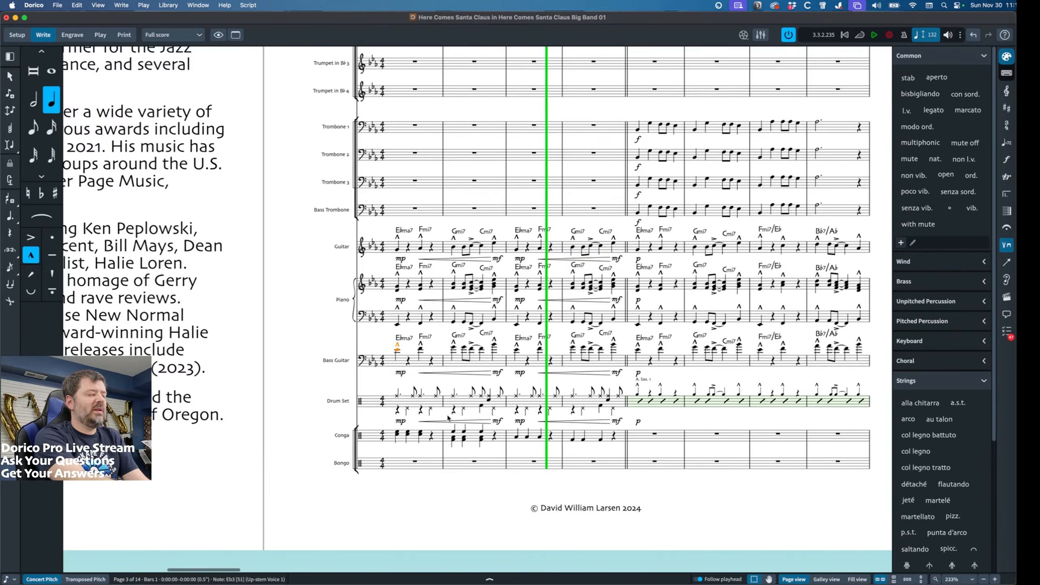
key(super+shift+End)
key(alt+shift+s)
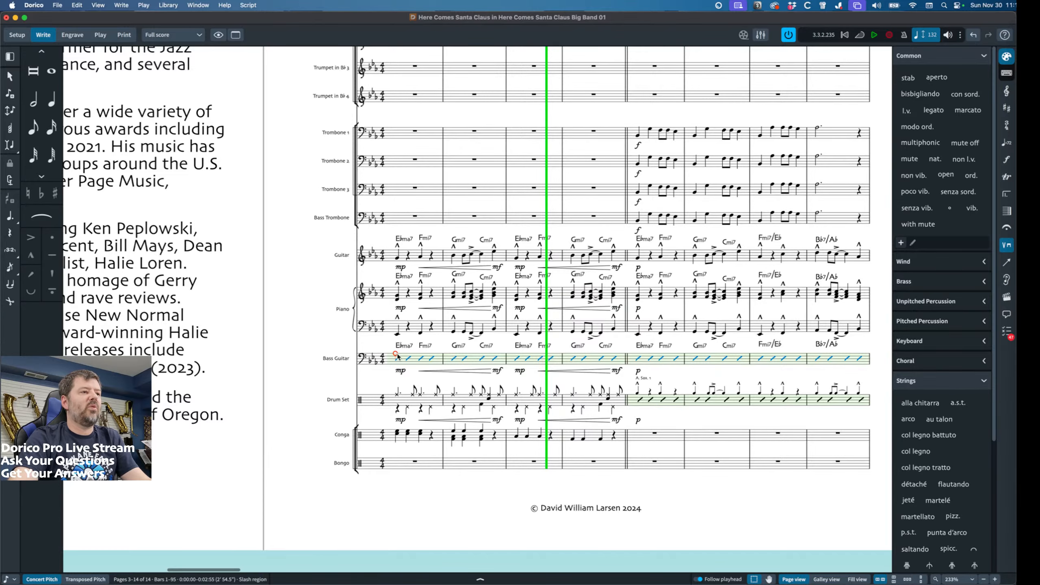
key(super+z)
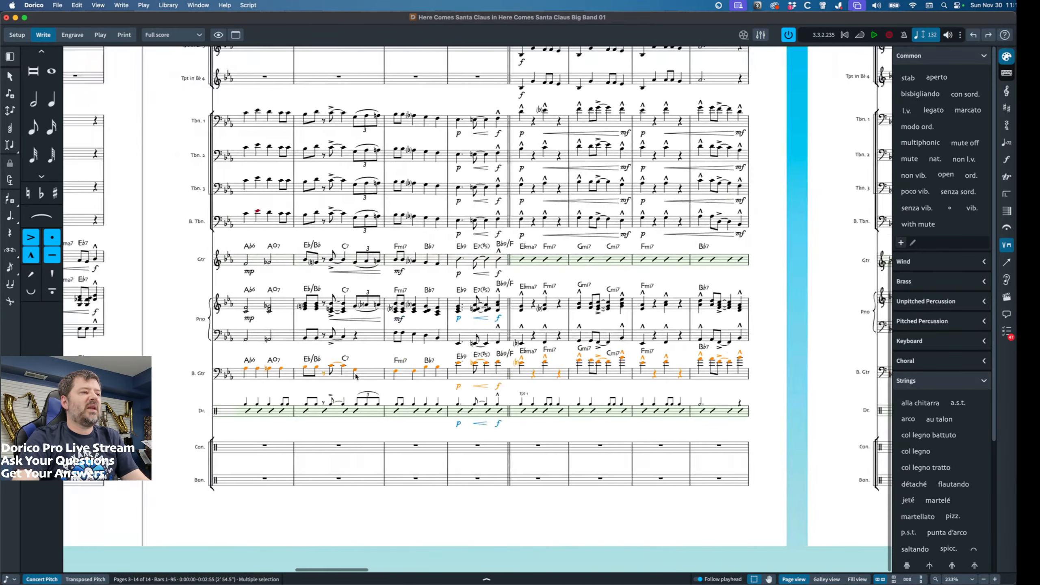
scroll(356, 377, left, 20)
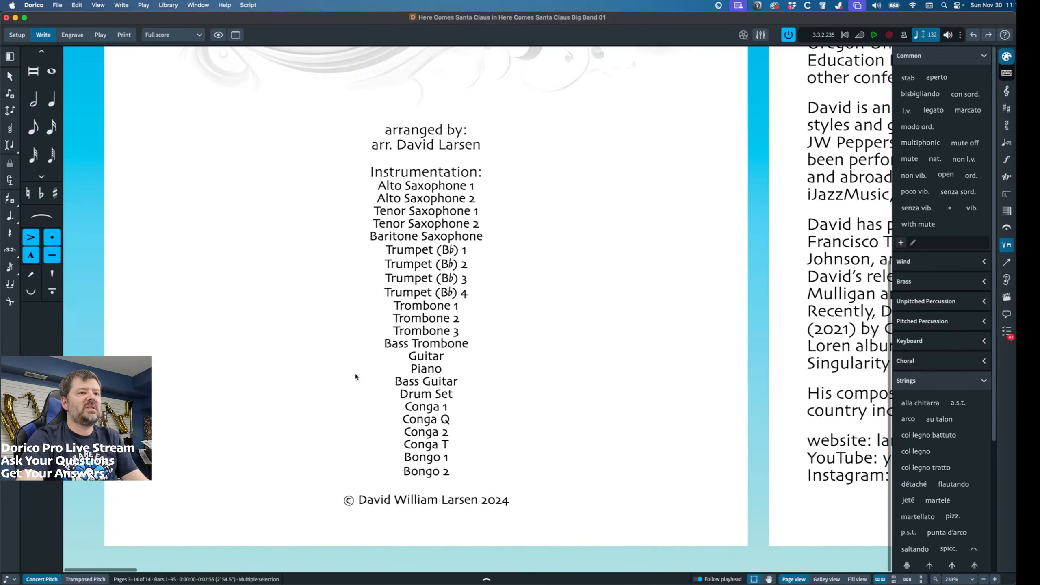
scroll(356, 377, right, 20)
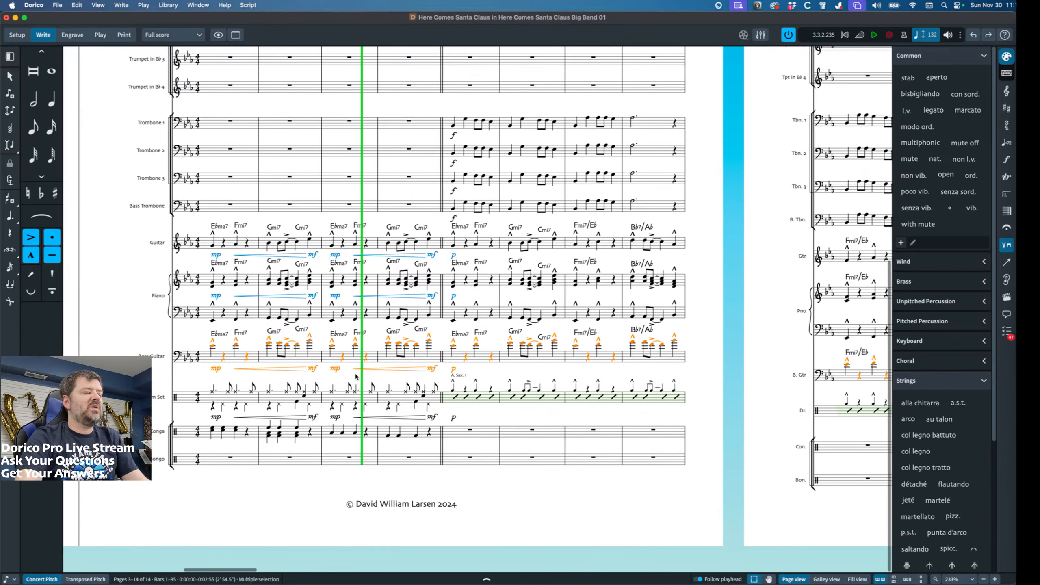
key(alt+super+Down)
key(Escape)
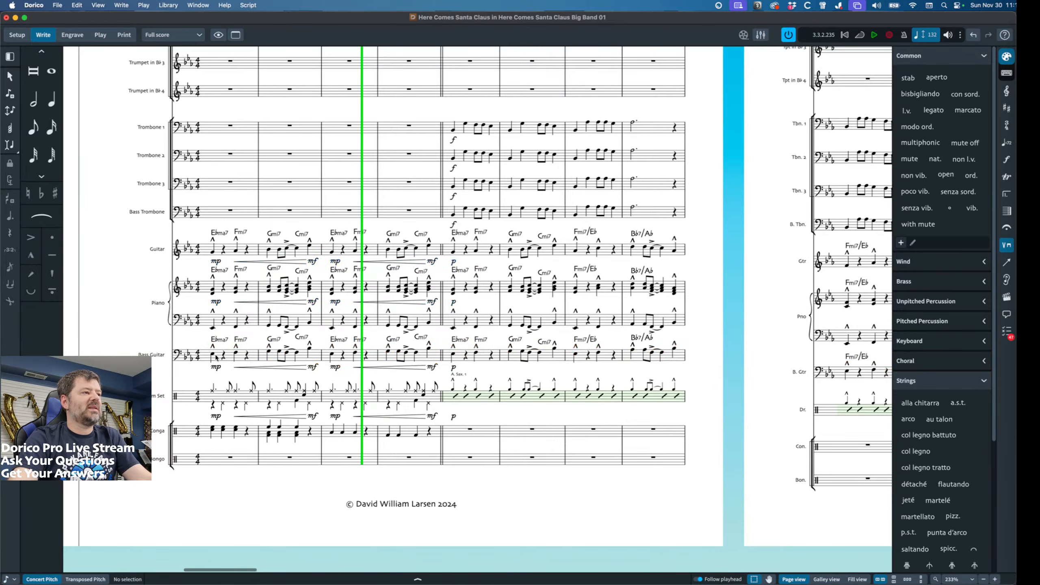
Play back only the Bass Guitar passage in bars 1–4, and stop playback.
click(216, 356)
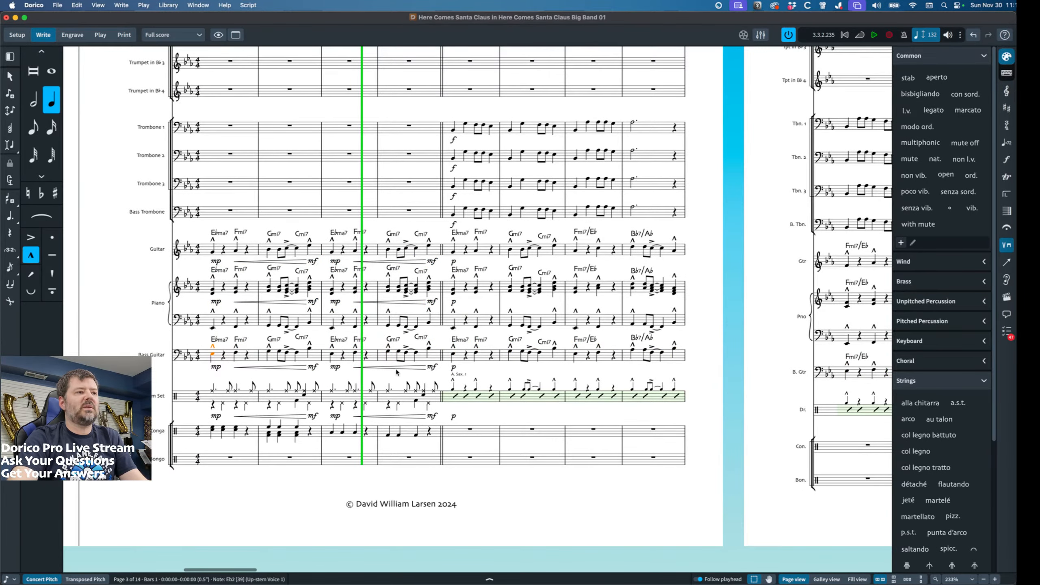
shift+click(429, 353)
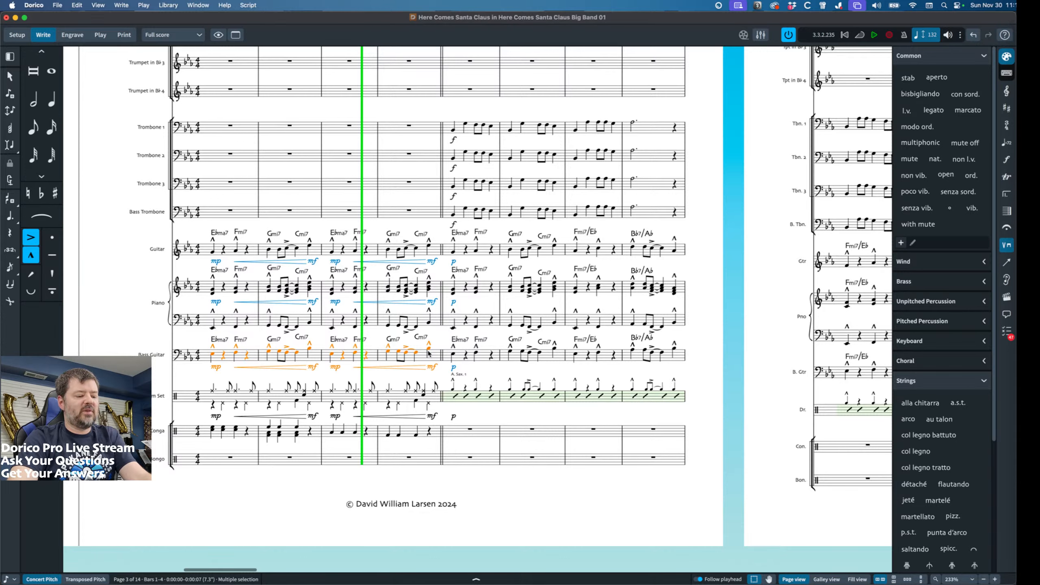
key(p)
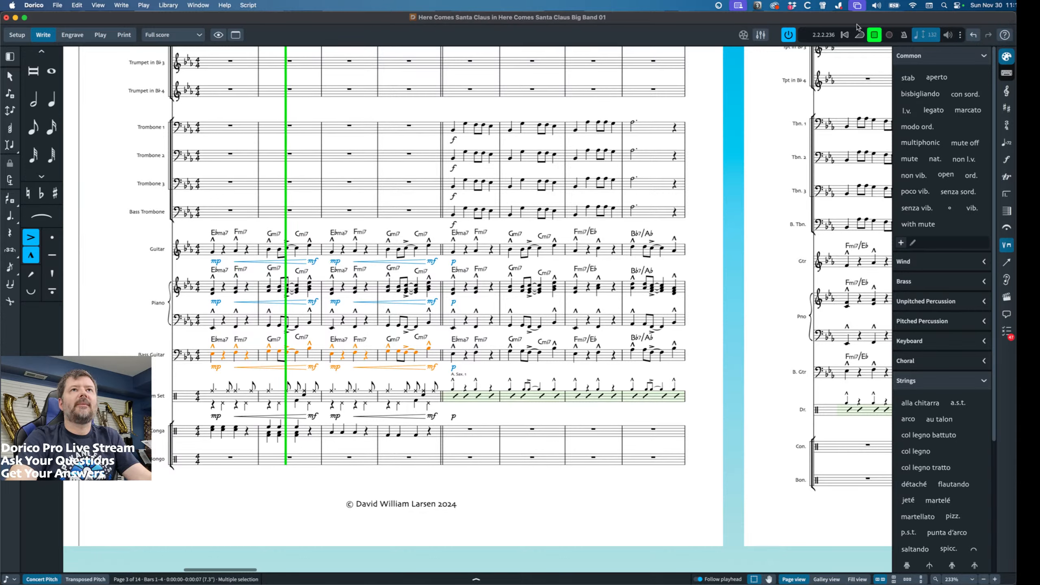
click(875, 35)
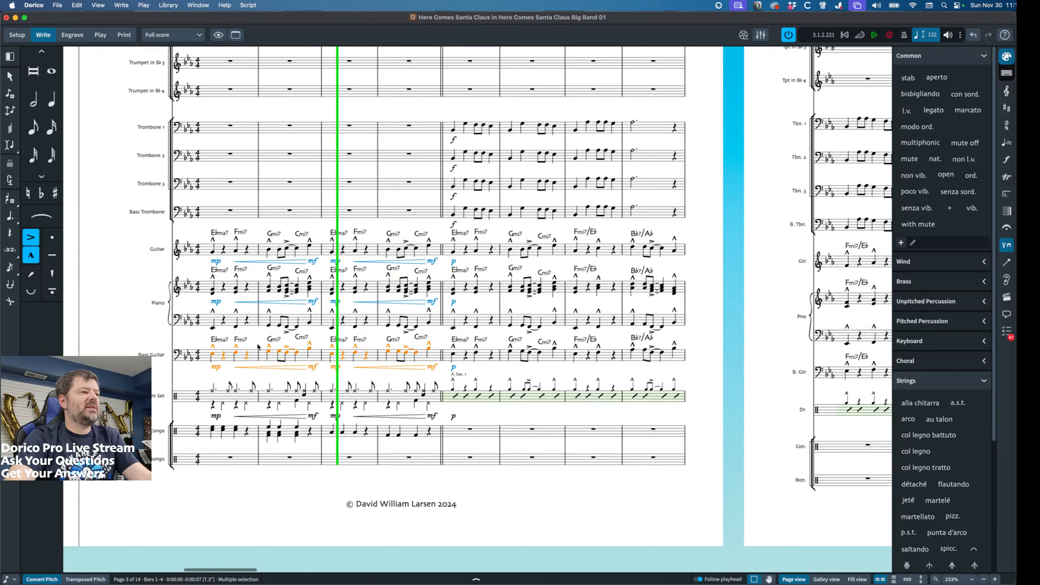
Play the full score from the first Bass Guitar note in bar 1 into bar 5, and stop playback.
click(213, 354)
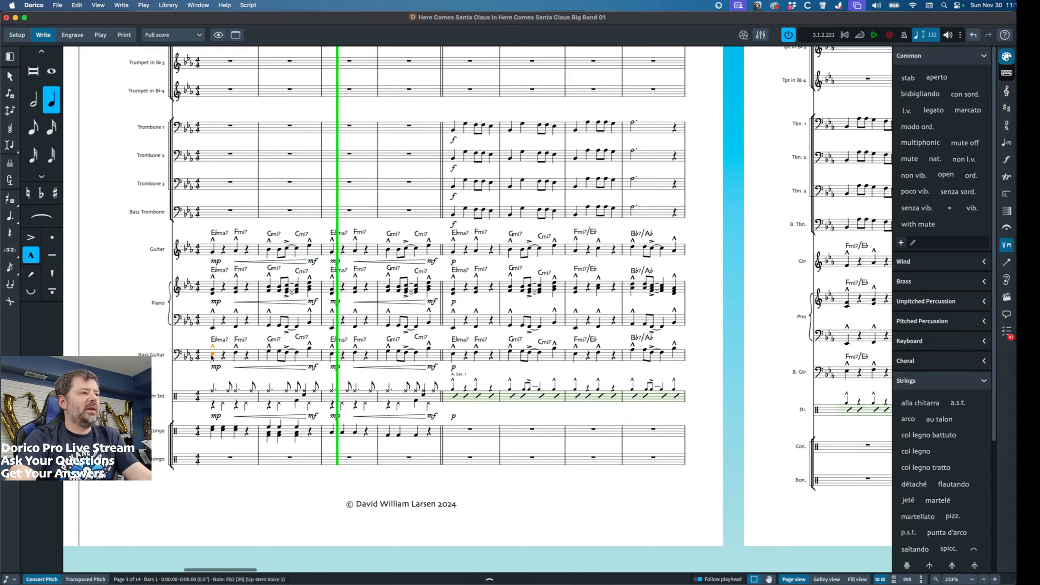
key(p)
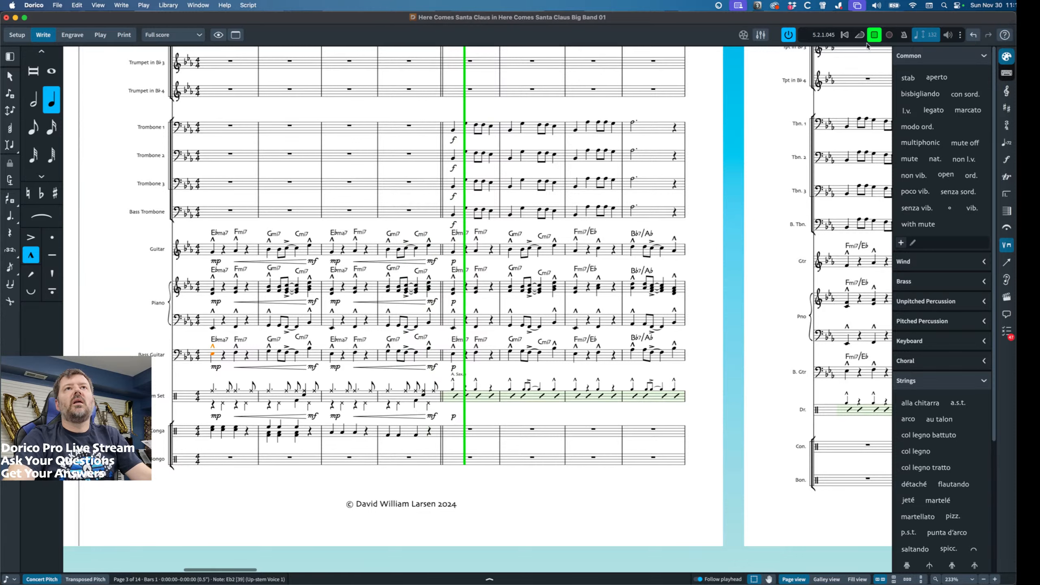
key(space)
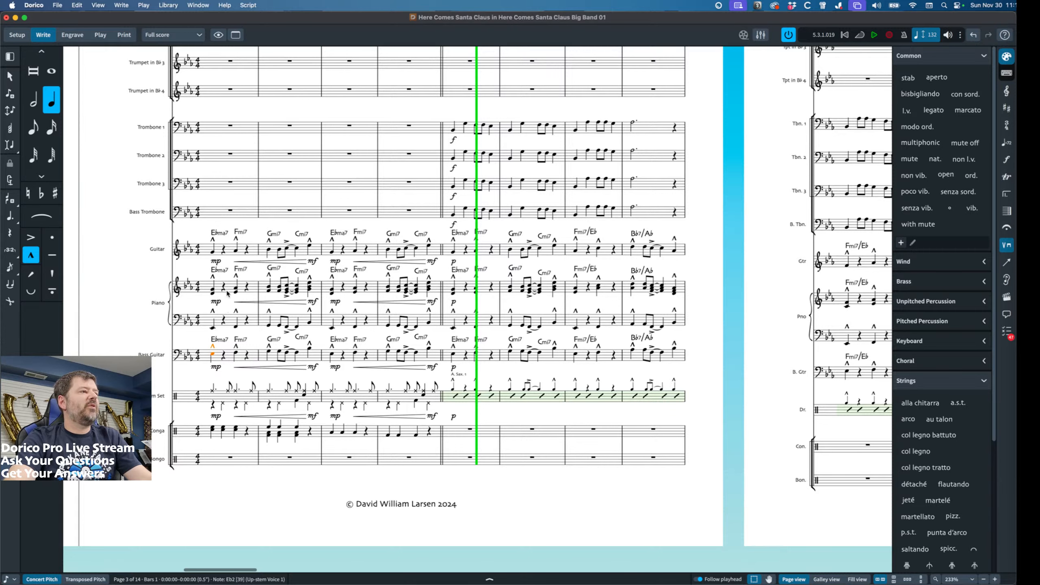
Select the Guitar passage in bars 1–4, play it back on its own, and stop playback.
click(213, 252)
shift+click(430, 248)
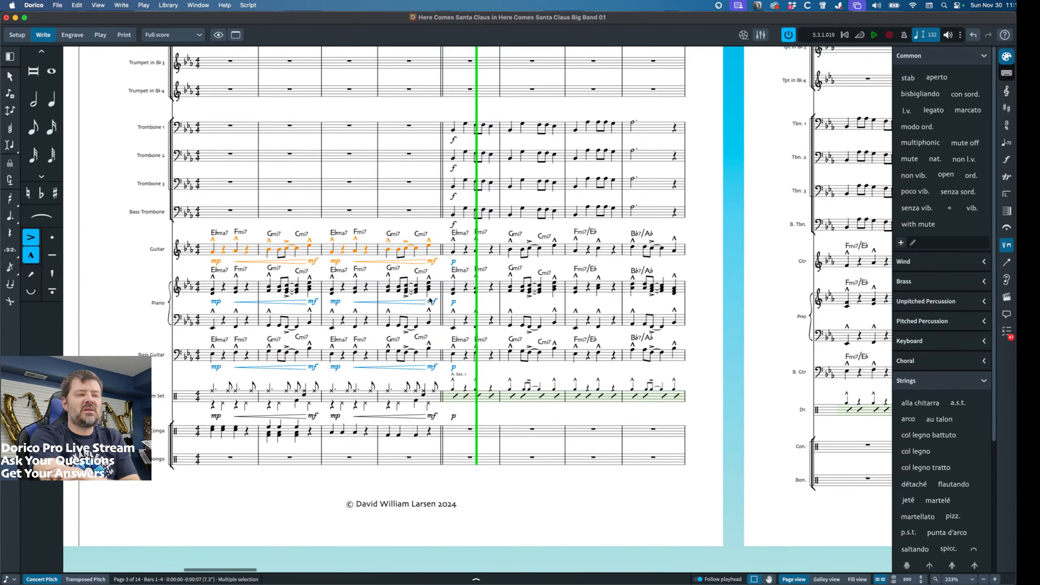
key(p)
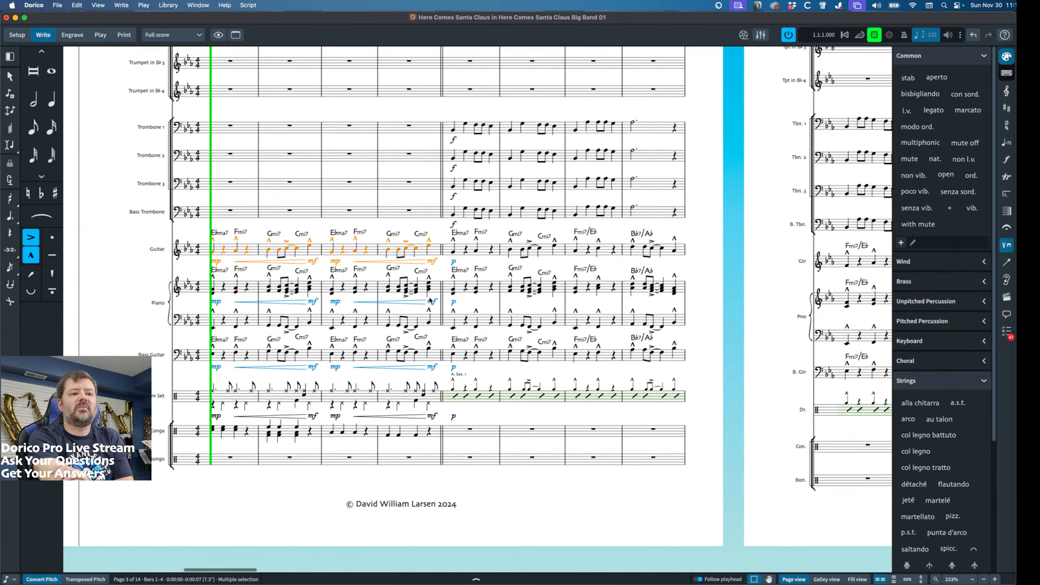
click(880, 37)
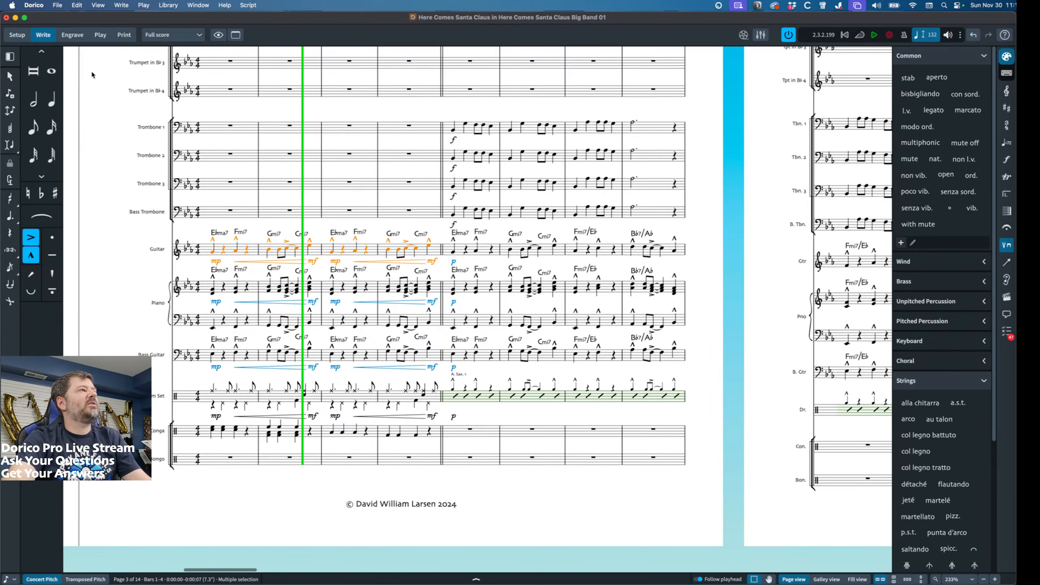
Select the Guitar track in Play mode, add a new VST instrument slot, and load HALion 7 into it.
click(100, 35)
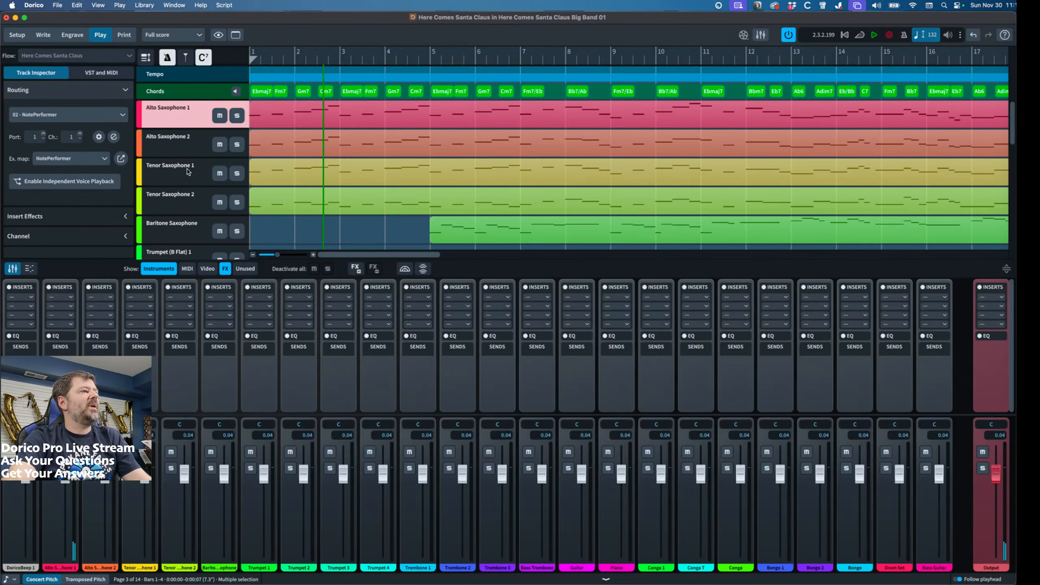
scroll(188, 172, down, 15)
scroll(183, 188, up, 4)
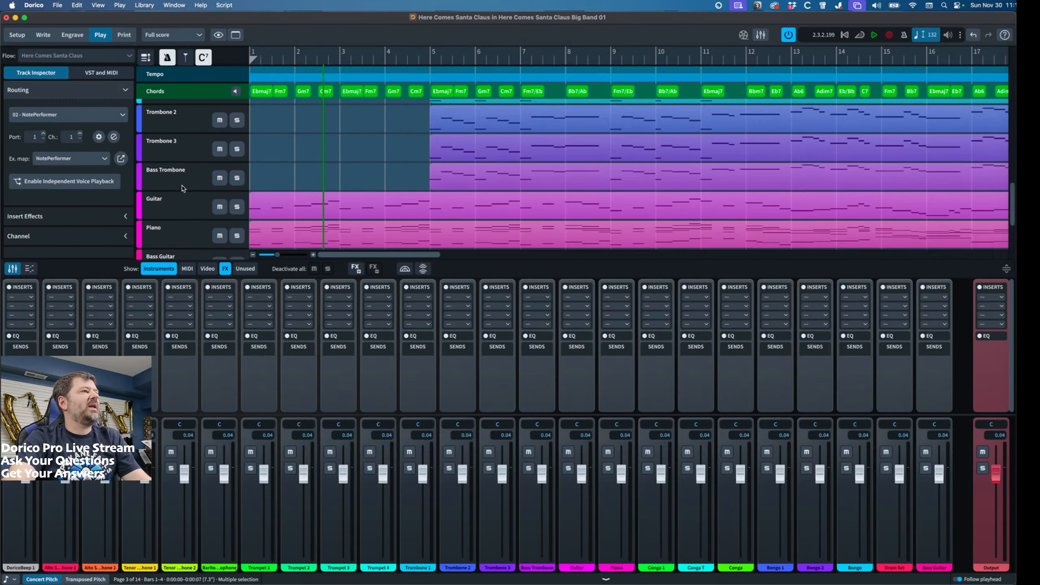
click(170, 206)
click(102, 72)
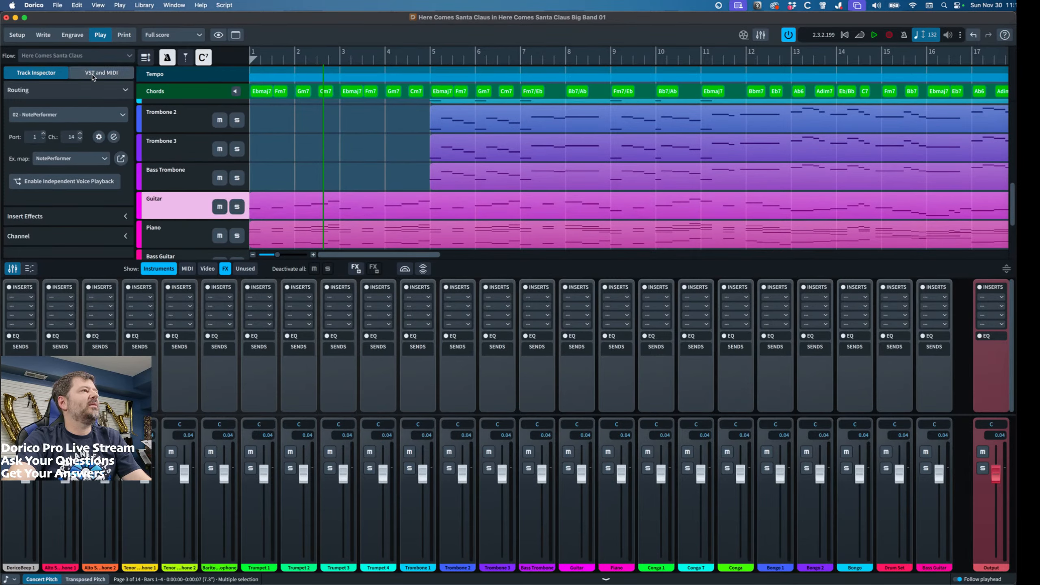
scroll(45, 217, down, 5)
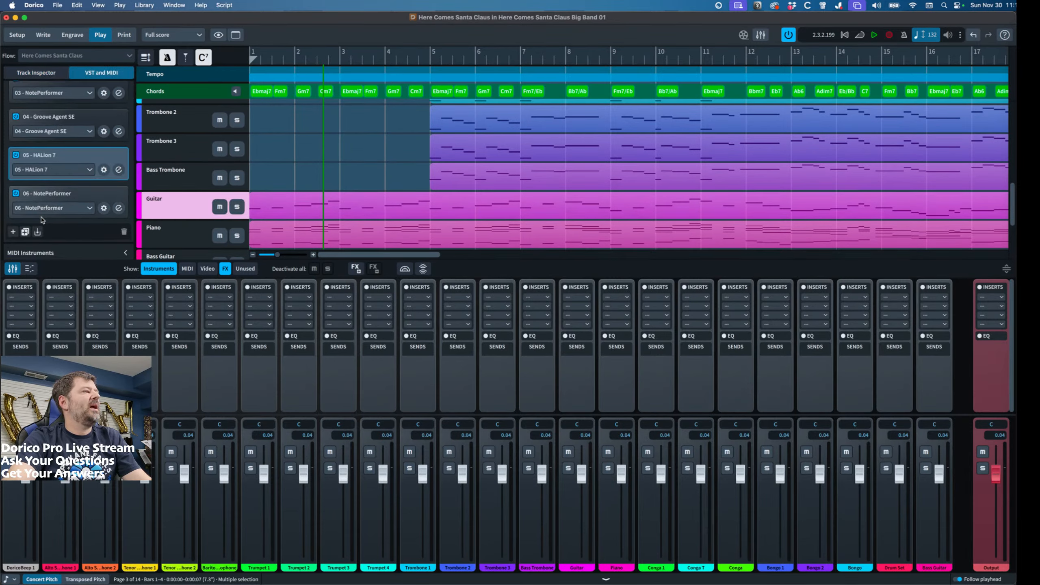
click(12, 232)
scroll(69, 196, down, 1)
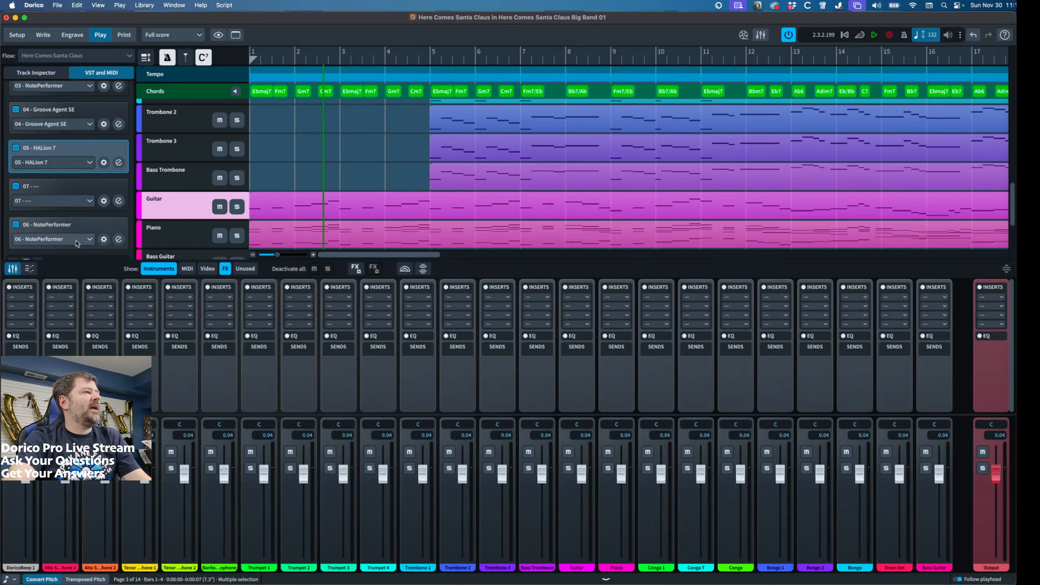
click(90, 199)
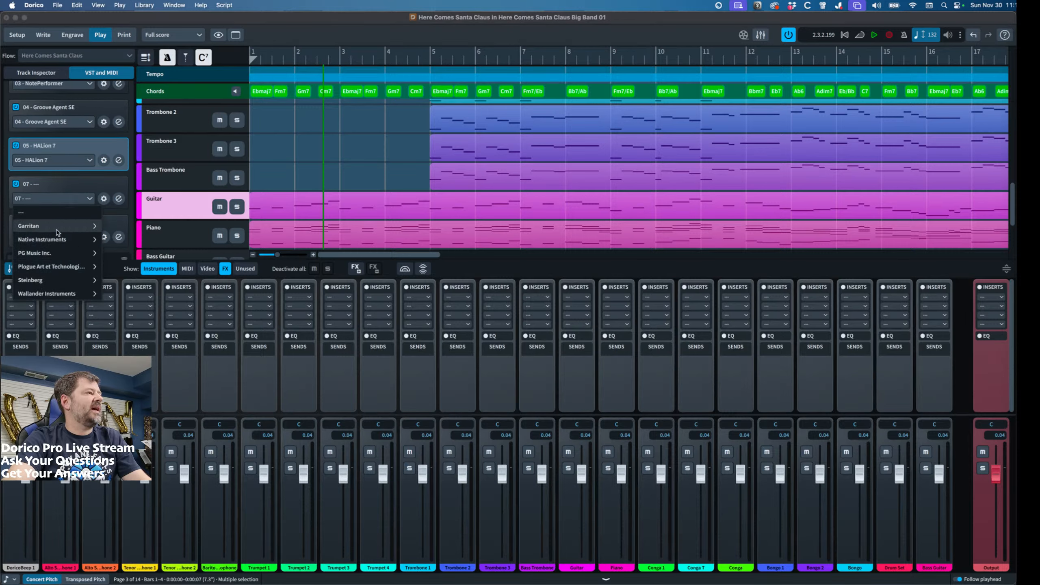
click(55, 280)
click(57, 242)
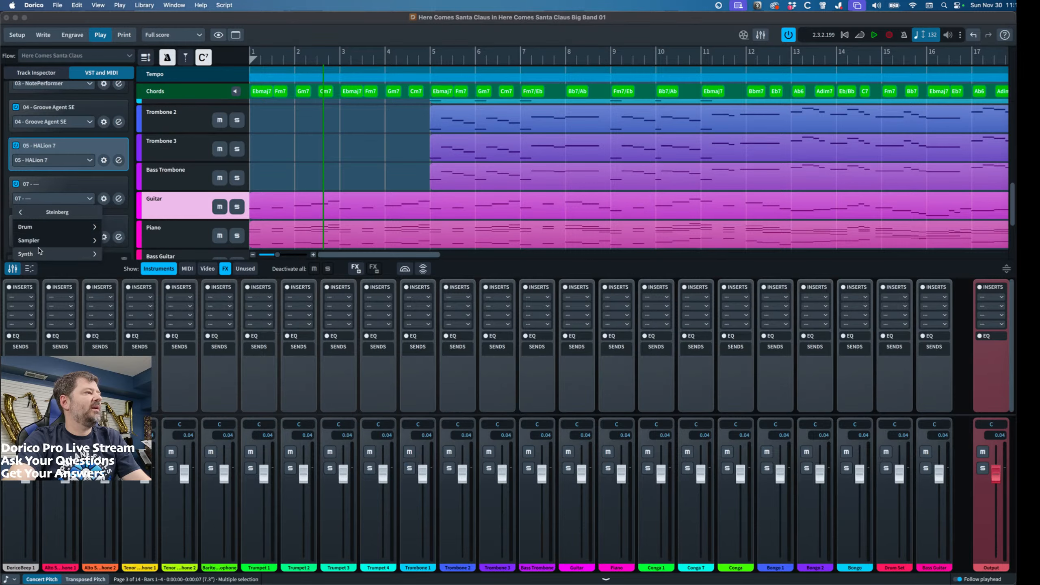
click(28, 227)
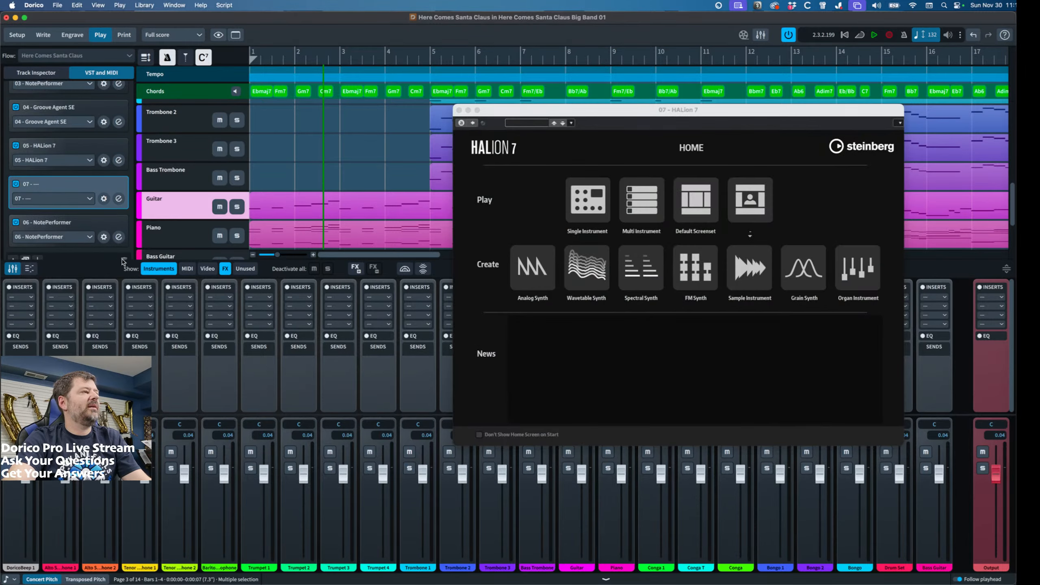
Start the new HALion 7 as a single instrument and search its MediaBay for "guitar".
click(586, 200)
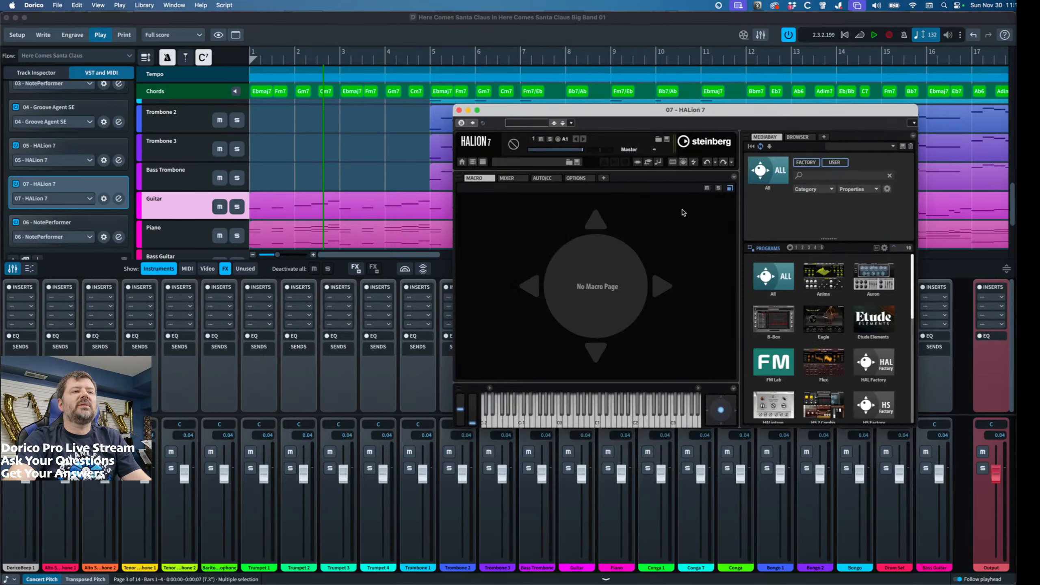
click(845, 148)
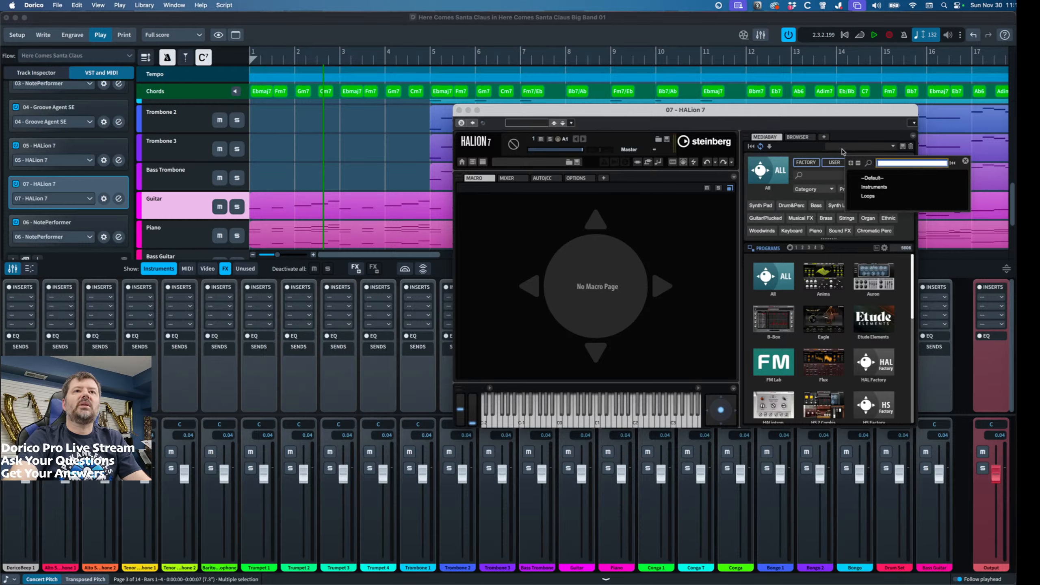
click(827, 152)
click(835, 175)
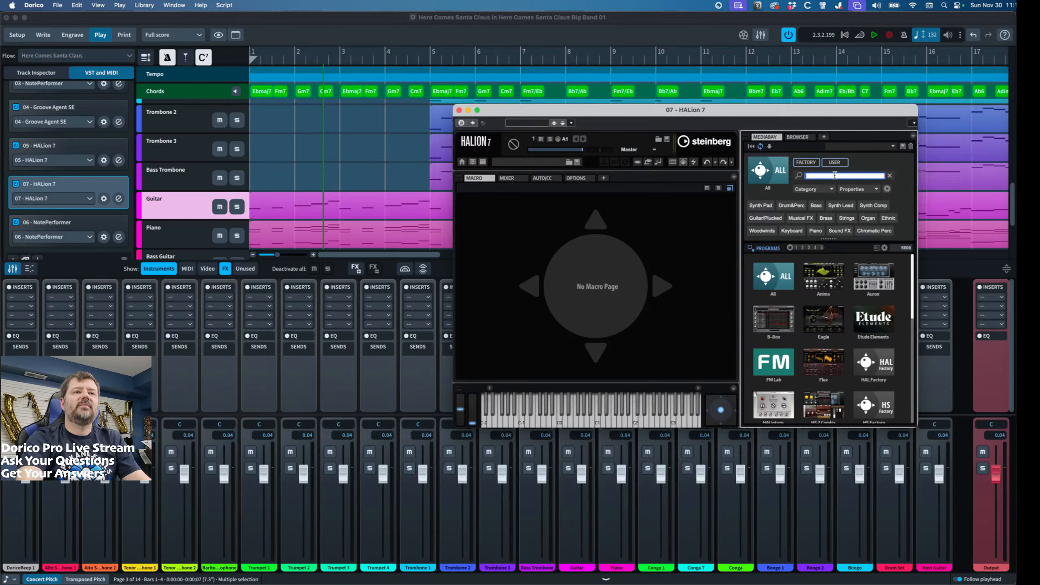
text(guitar)
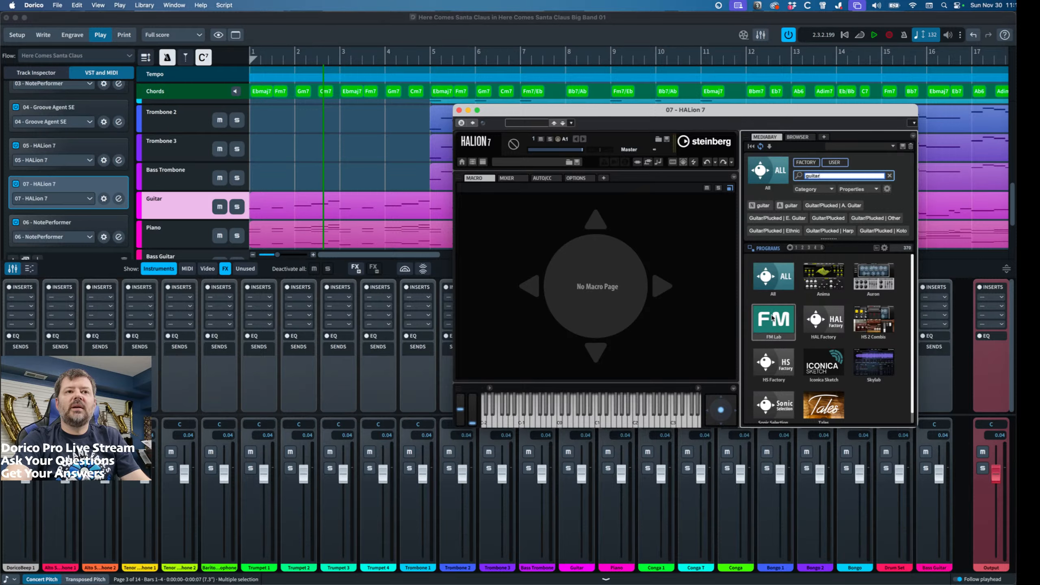
Load the Getaway program from the HAL Factory guitar sounds and audition it with a couple of notes.
click(827, 320)
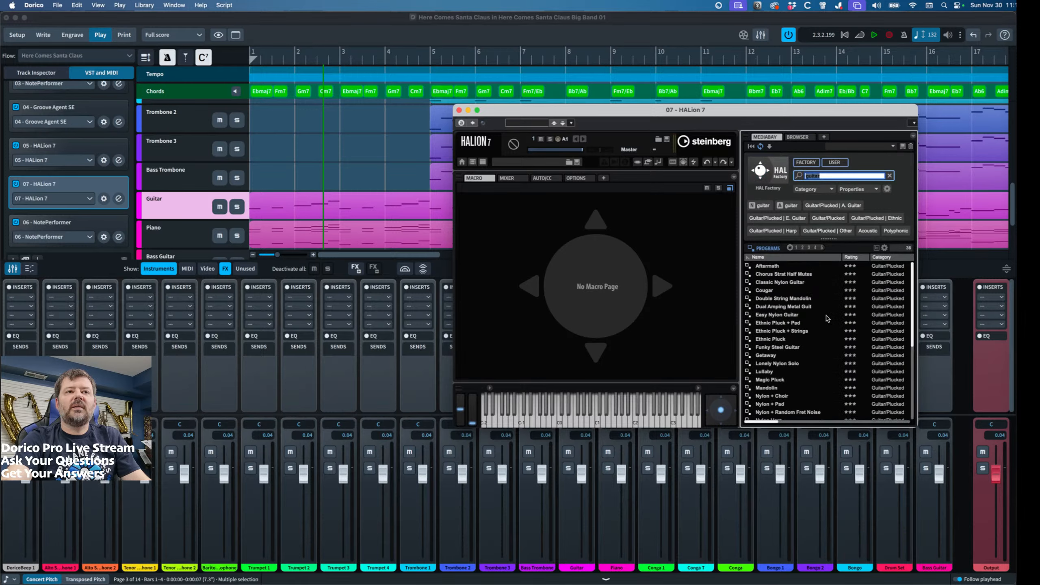
click(771, 358)
double_click(770, 356)
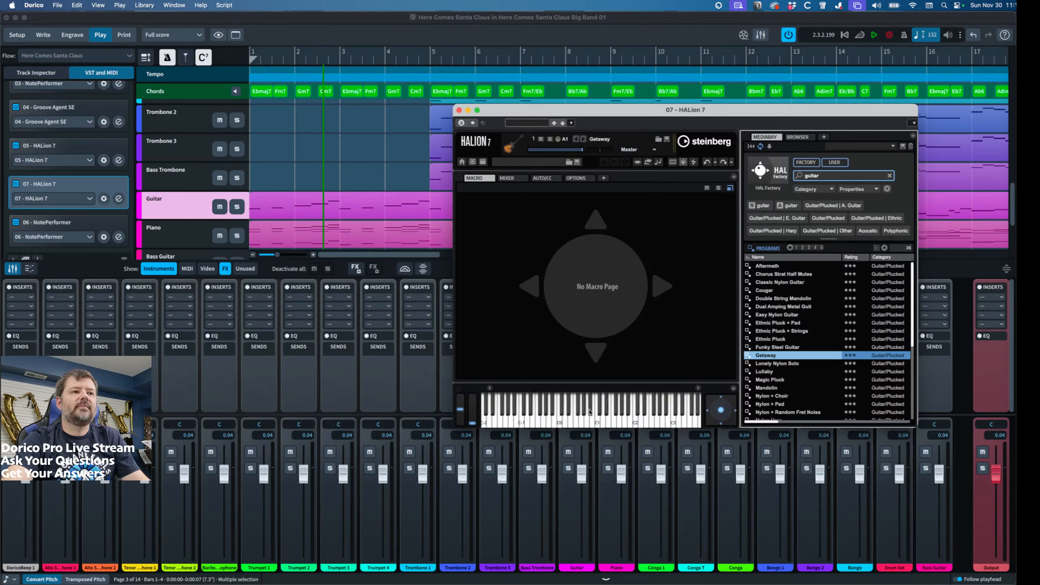
click(590, 424)
click(565, 424)
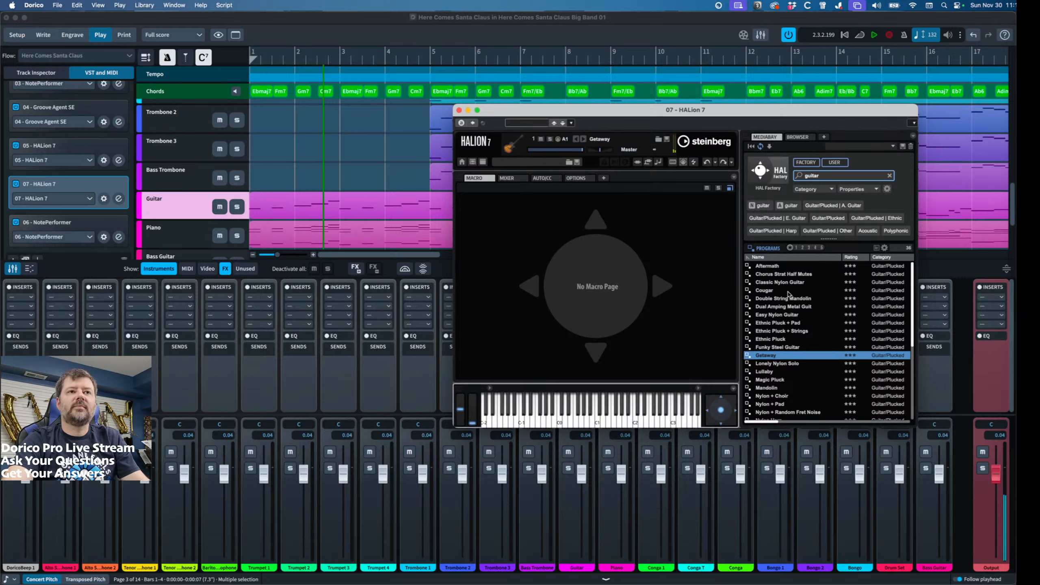
Enlarge the MediaBay tag area and narrow the HAL Factory guitar programs to those tagged Clean.
scroll(780, 290, down, 5)
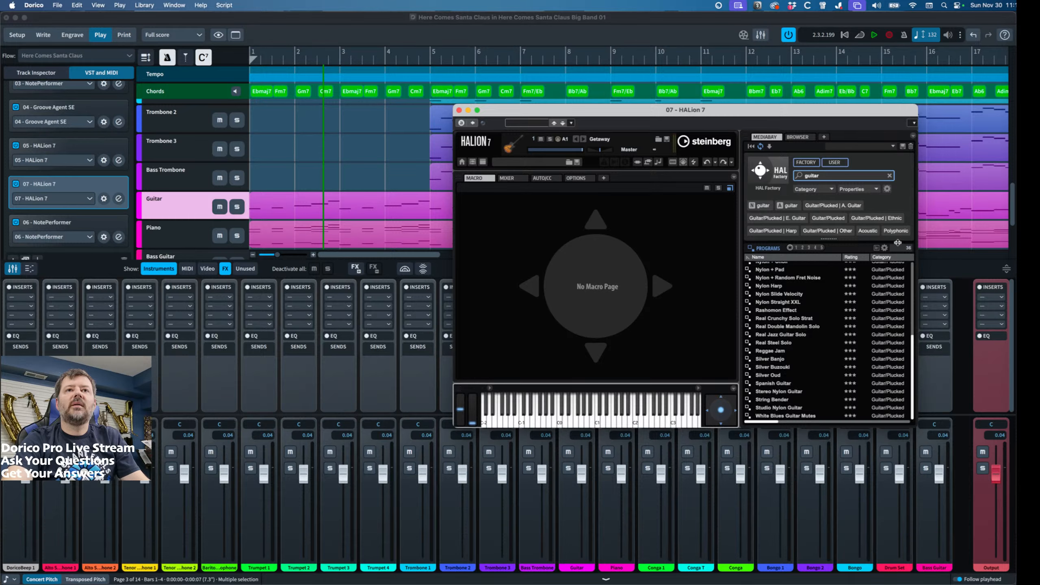
drag(898, 243, 903, 300)
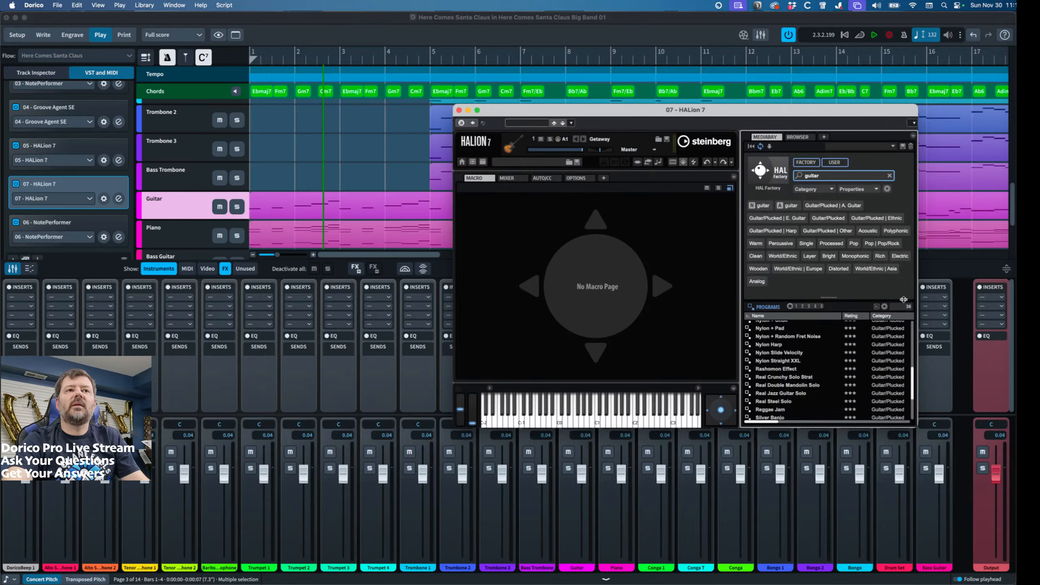
click(757, 257)
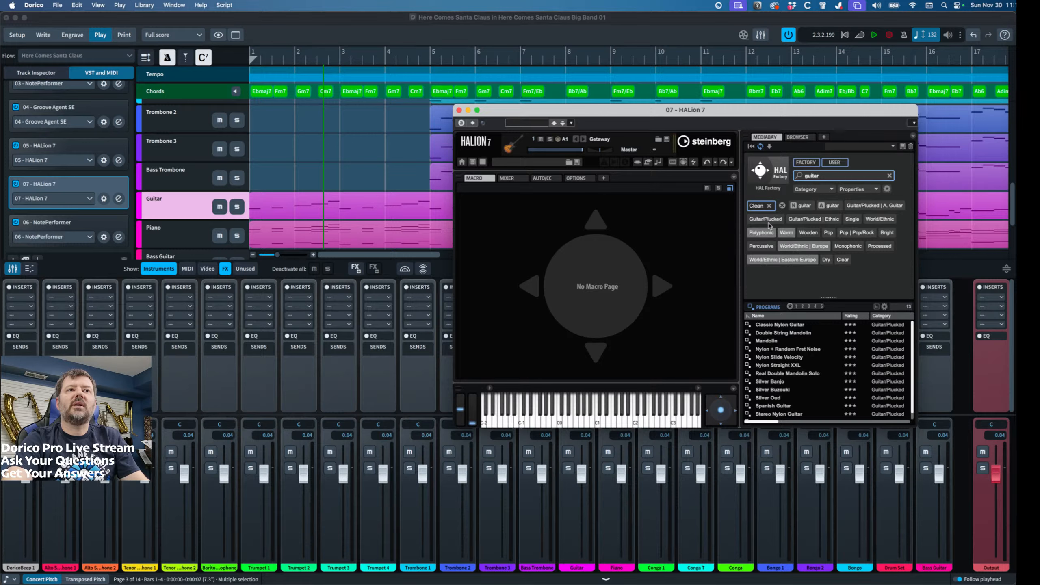
Narrow the Clean programs to the Guitar/Plucked tag, then load the Mandolin program and audition it with a note.
click(763, 219)
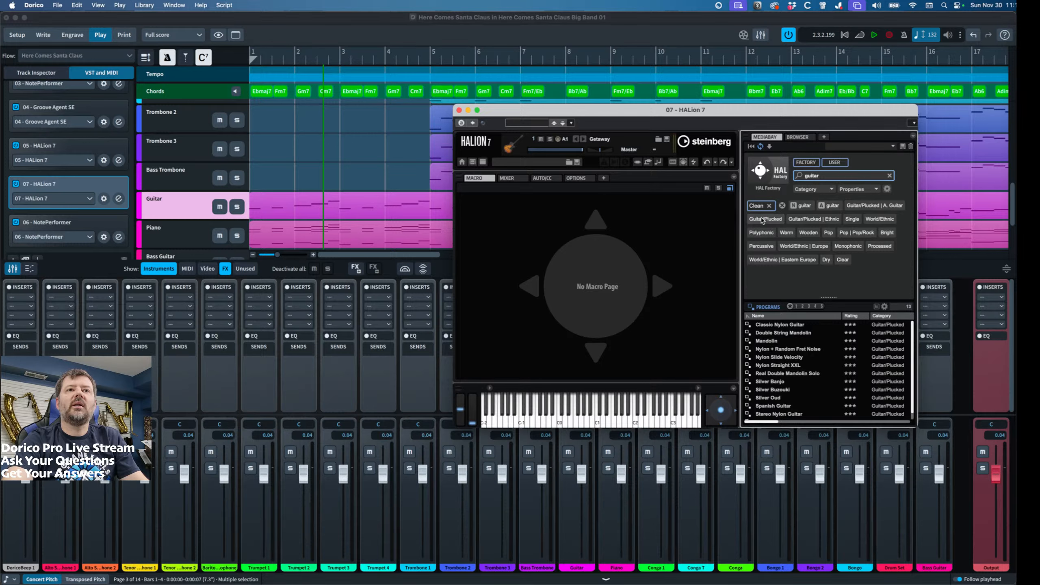
double_click(770, 343)
click(589, 421)
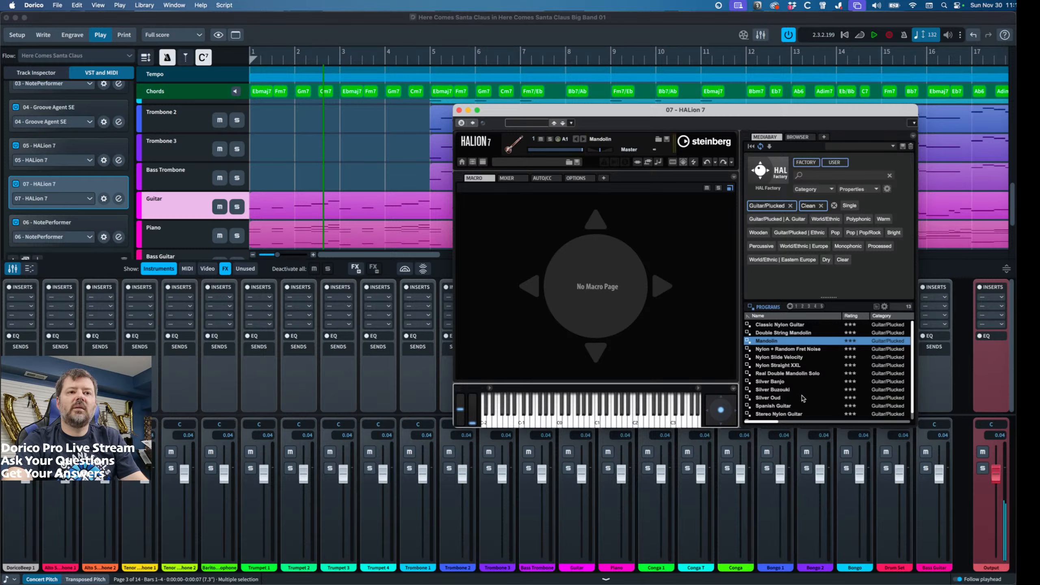
scroll(788, 406, down, 1)
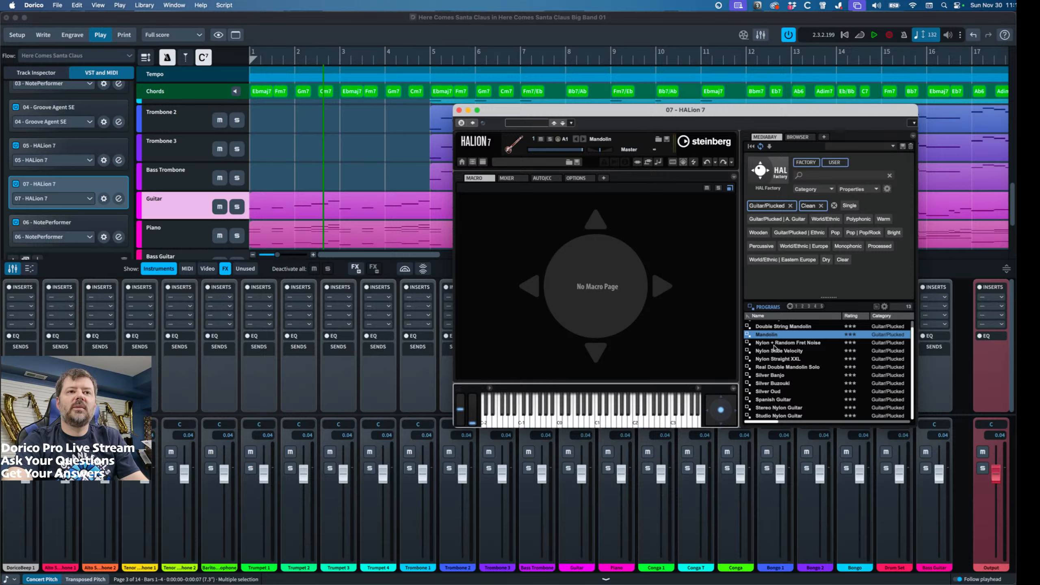
Try the Pop tag in place of Guitar/Plucked on the Clean programs, and clear all tag filters.
click(790, 206)
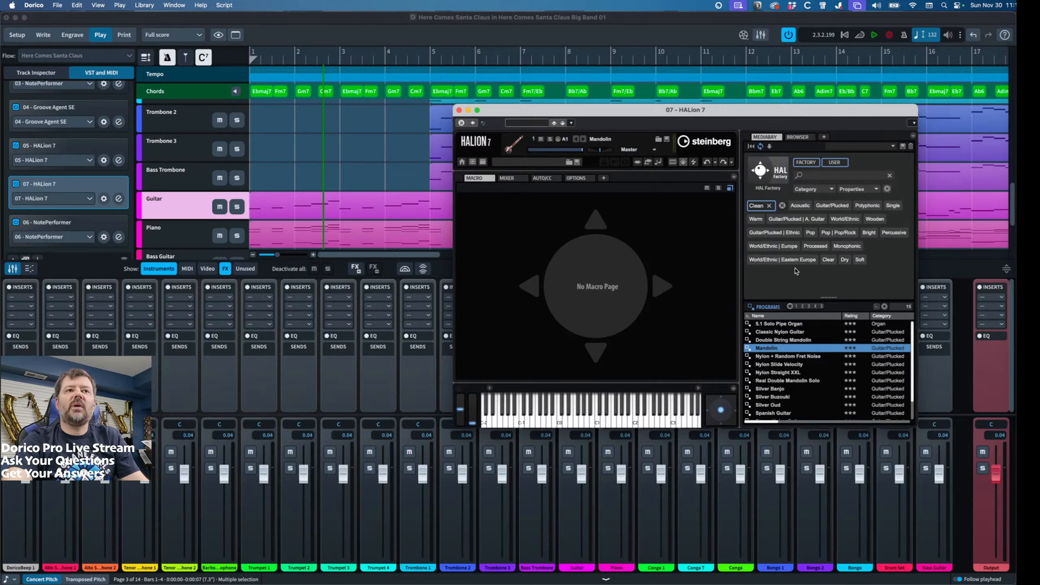
click(811, 232)
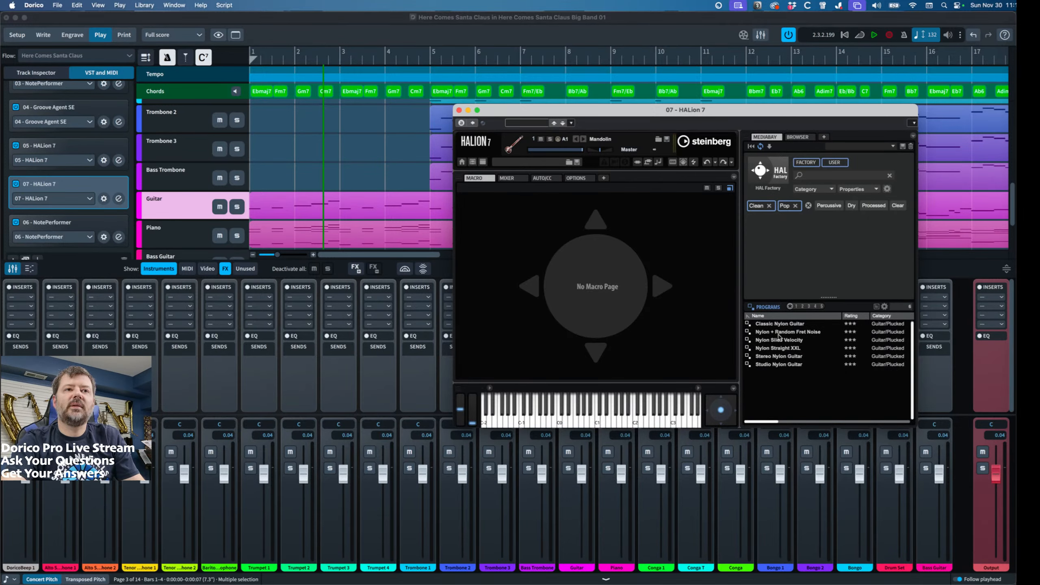
click(796, 206)
click(769, 205)
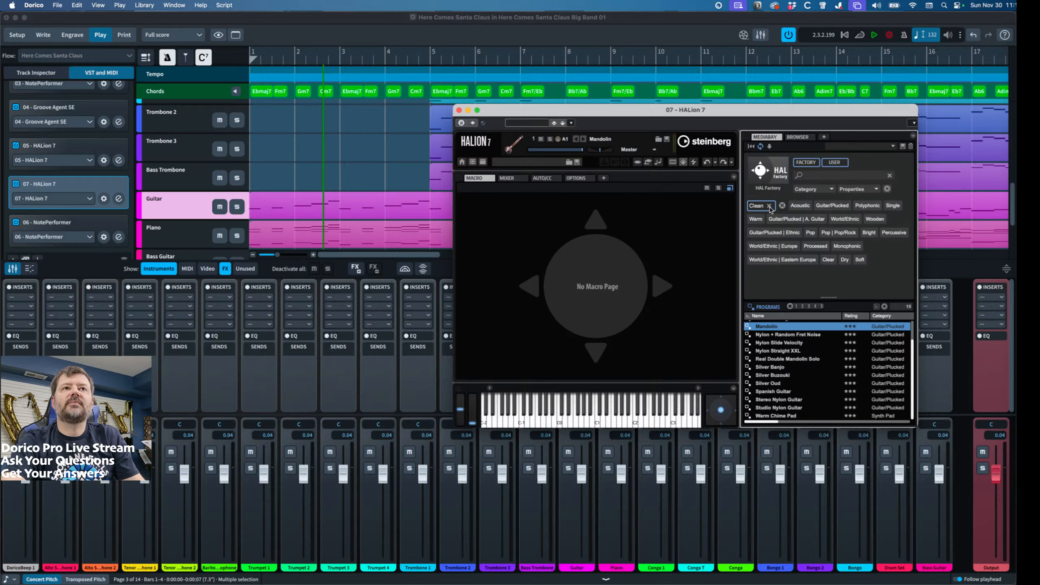
Search the HAL Factory library for "jazz" and look through the matching programs for a guitar sound.
click(803, 176)
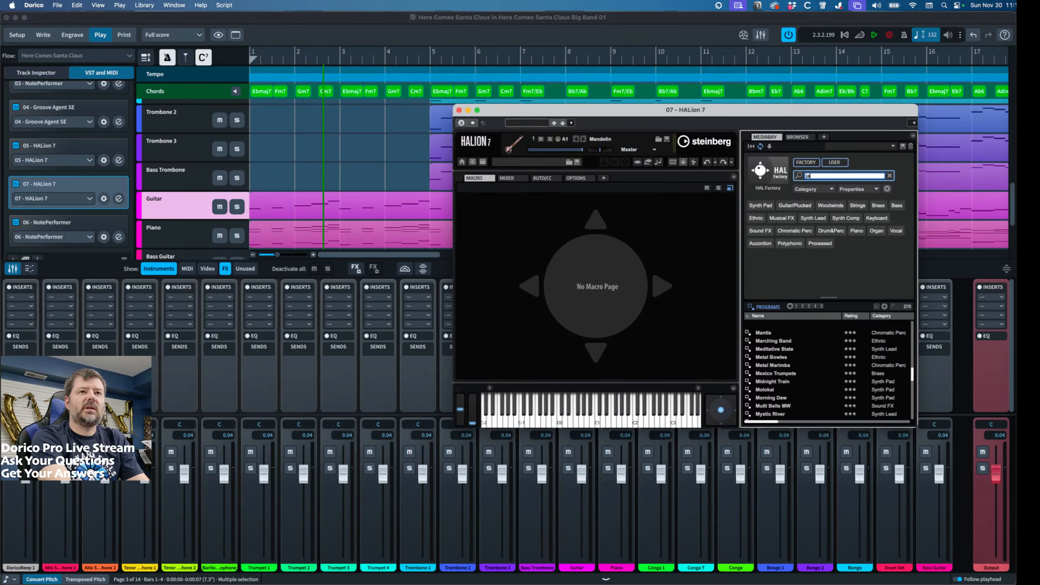
text(jazz)
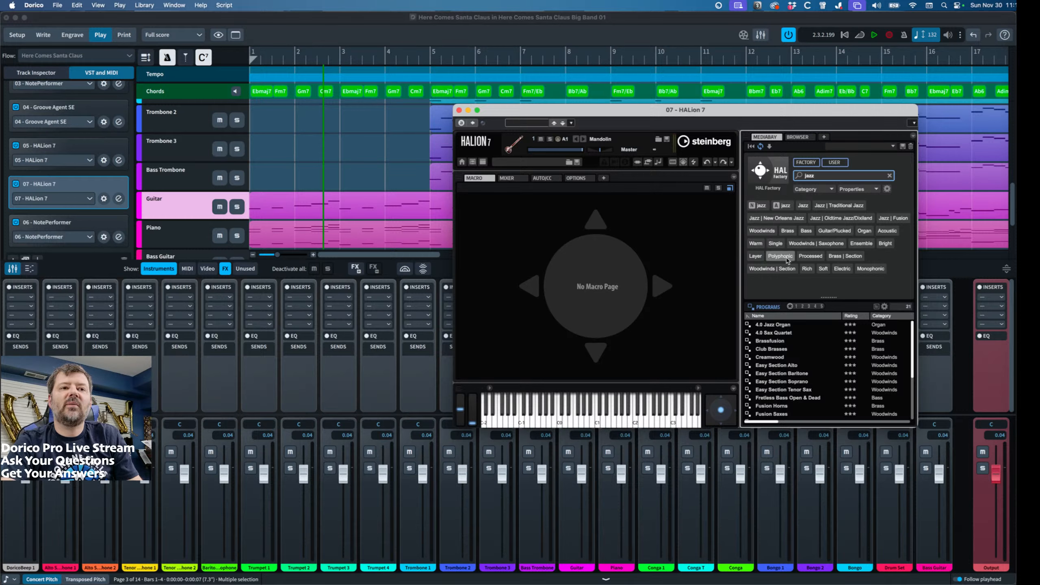
scroll(803, 356, down, 3)
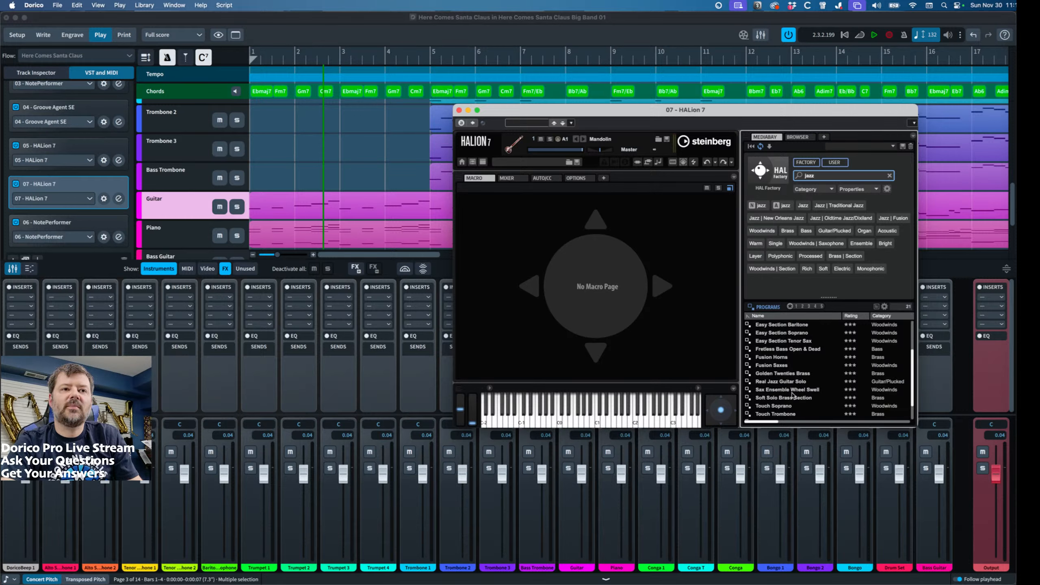
scroll(793, 395, up, 3)
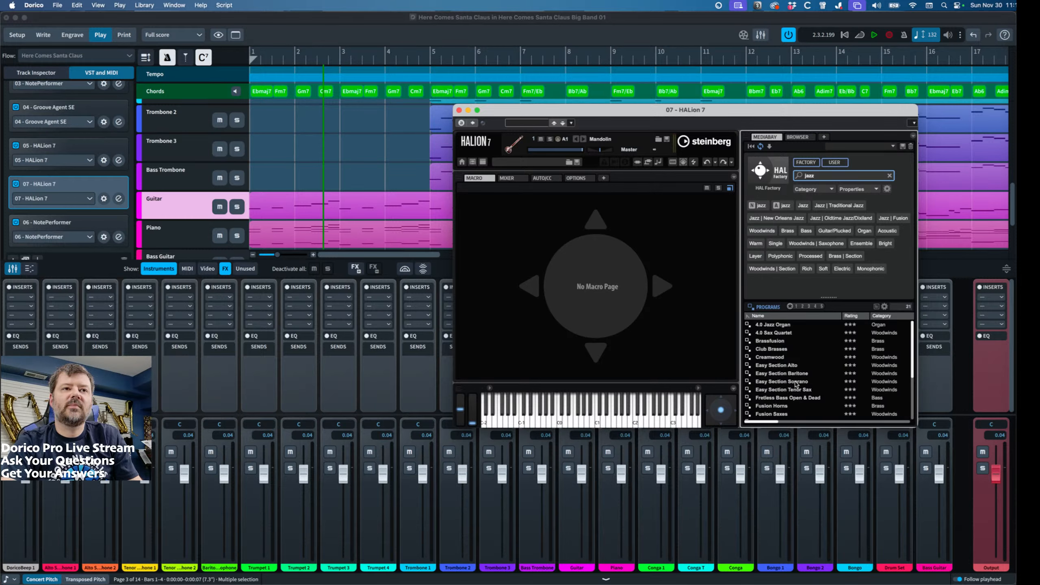
scroll(787, 361, down, 4)
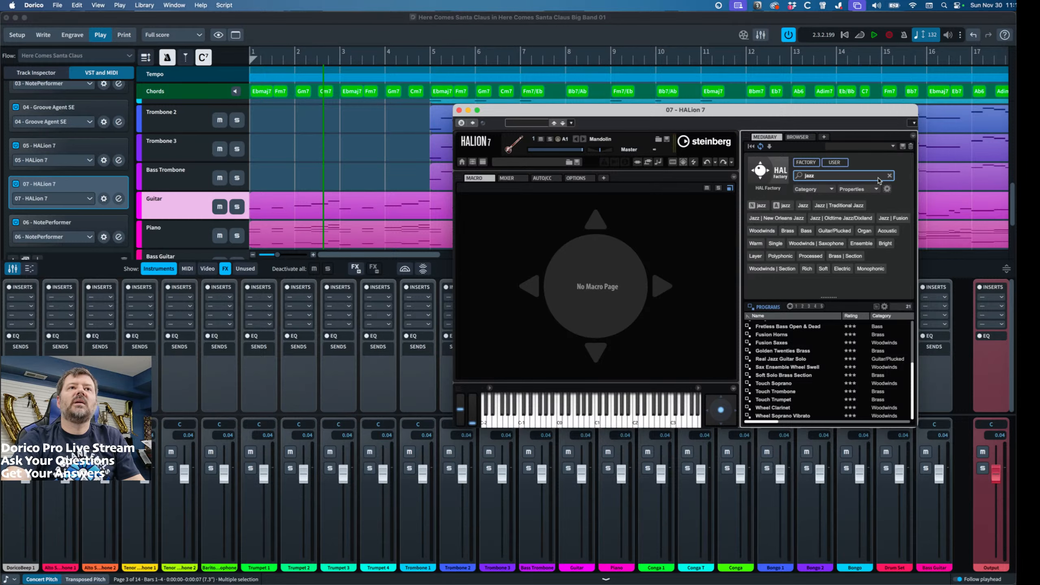
Search all HALion libraries for "jazz" and narrow the programs to the Guitar/Plucked category.
click(890, 176)
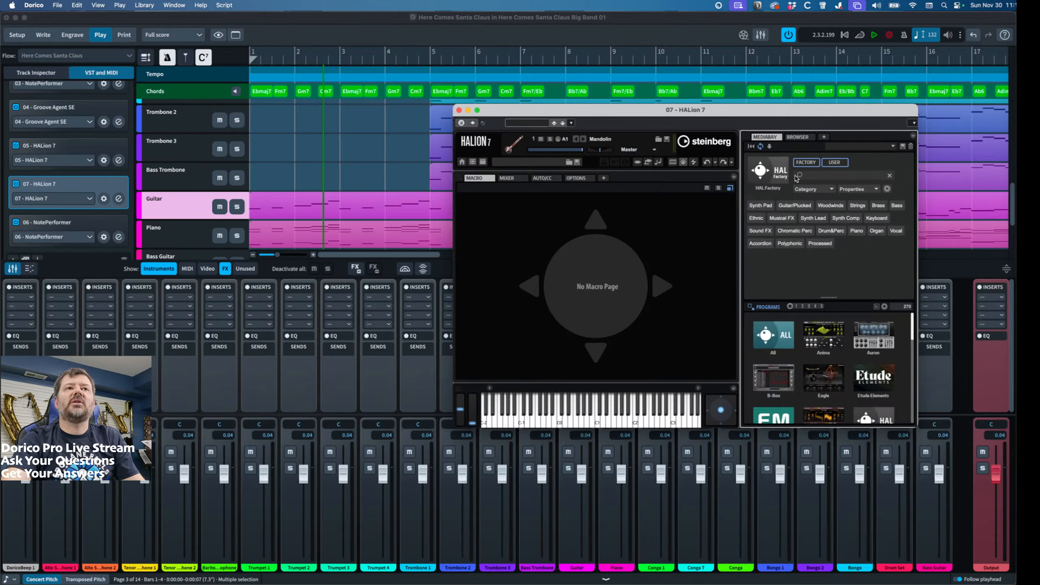
click(822, 176)
text(jazz)
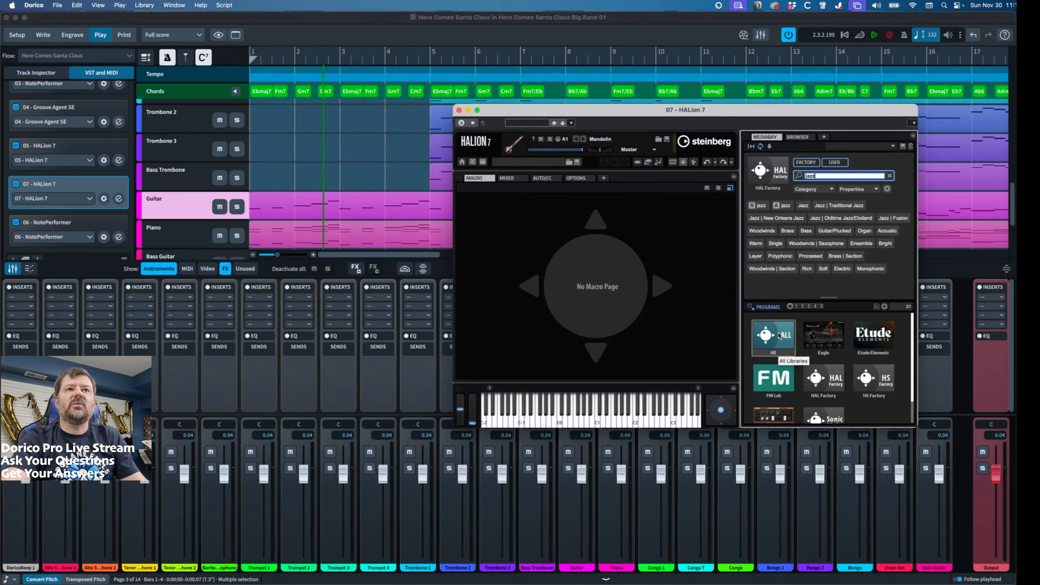
click(774, 336)
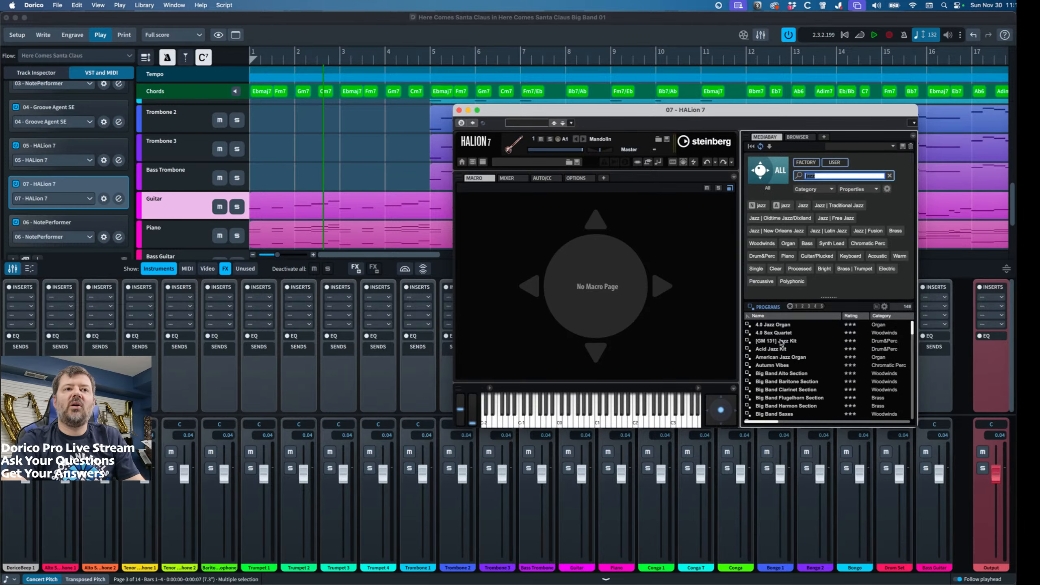
click(817, 256)
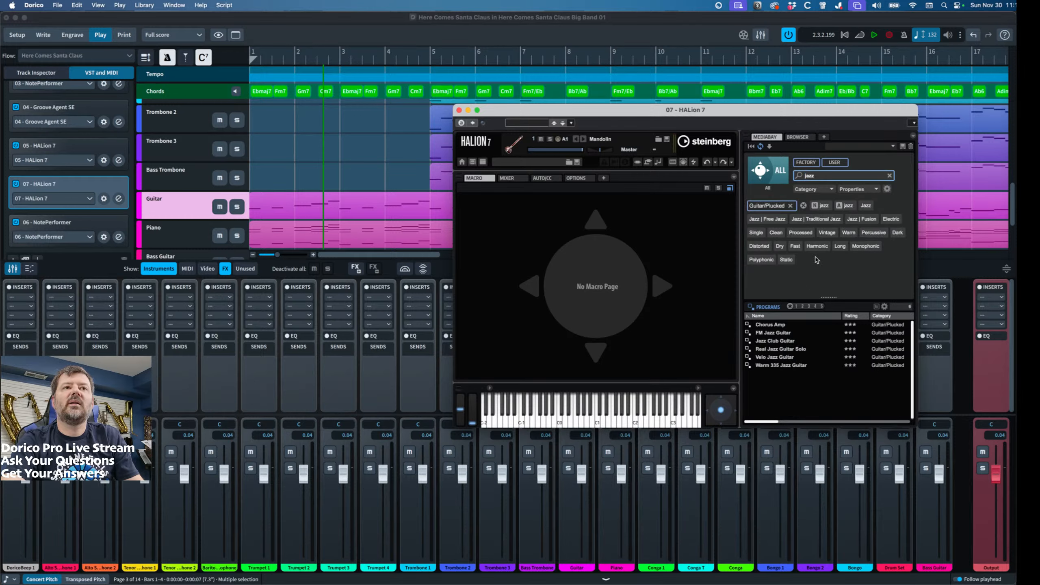
Load the FM Jazz Guitar program and audition it with several notes in different registers.
double_click(779, 333)
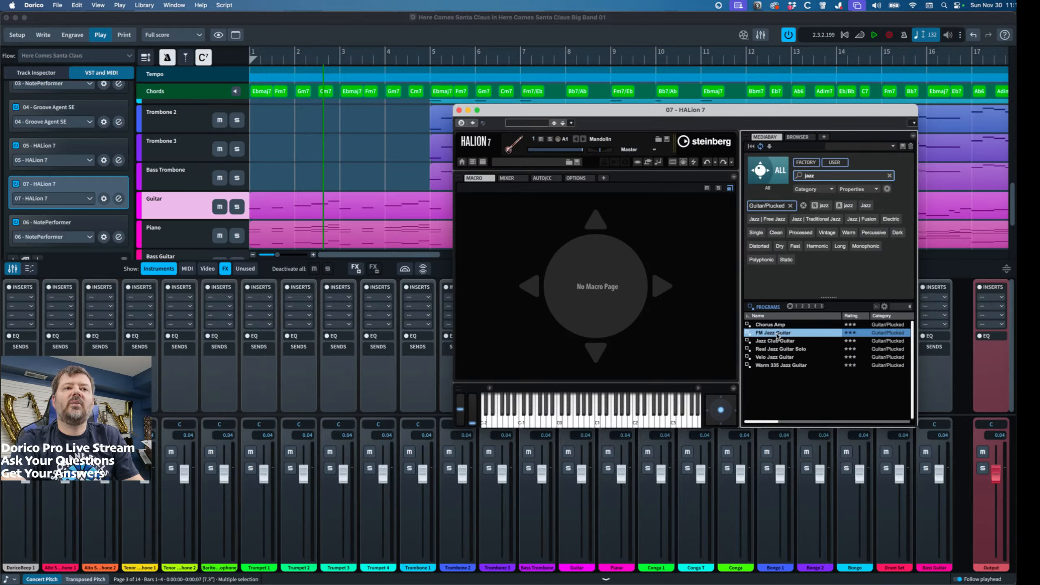
click(577, 426)
click(560, 427)
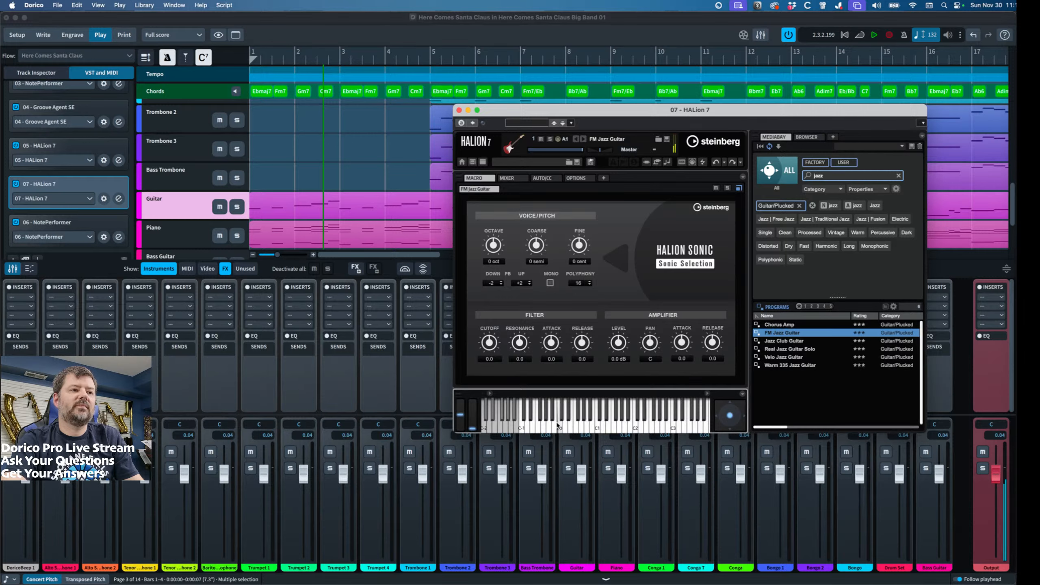
click(635, 426)
click(603, 426)
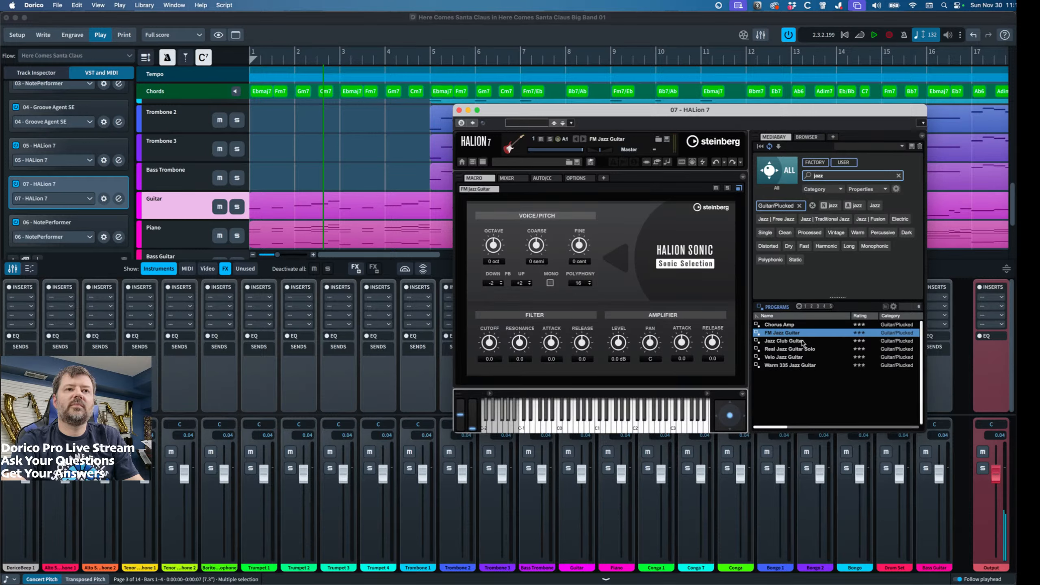
Load the Jazz Club Guitar and Real Jazz Guitar Solo programs in turn, auditioning each with a few notes.
double_click(785, 341)
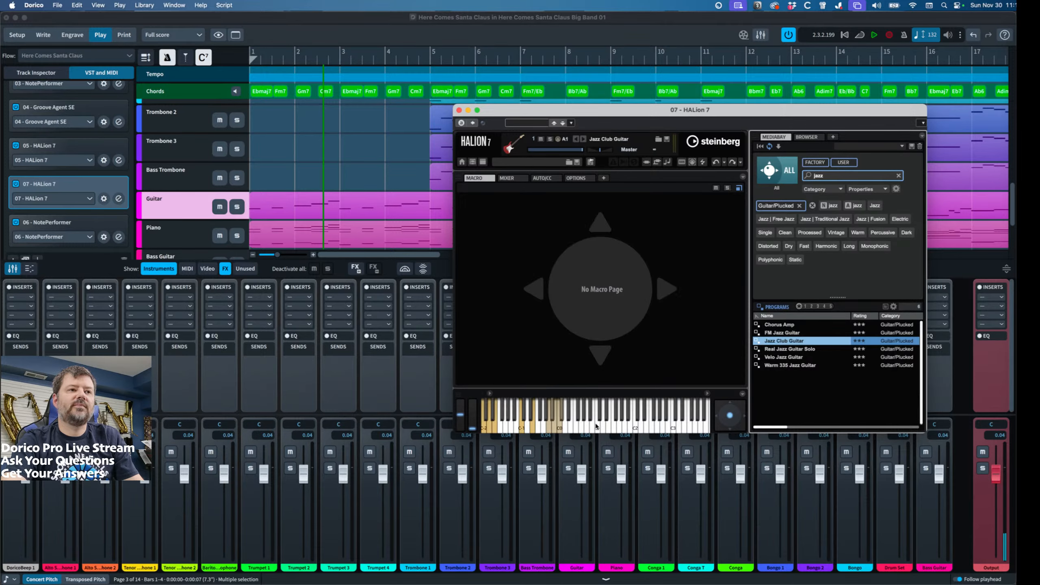
click(598, 425)
click(635, 426)
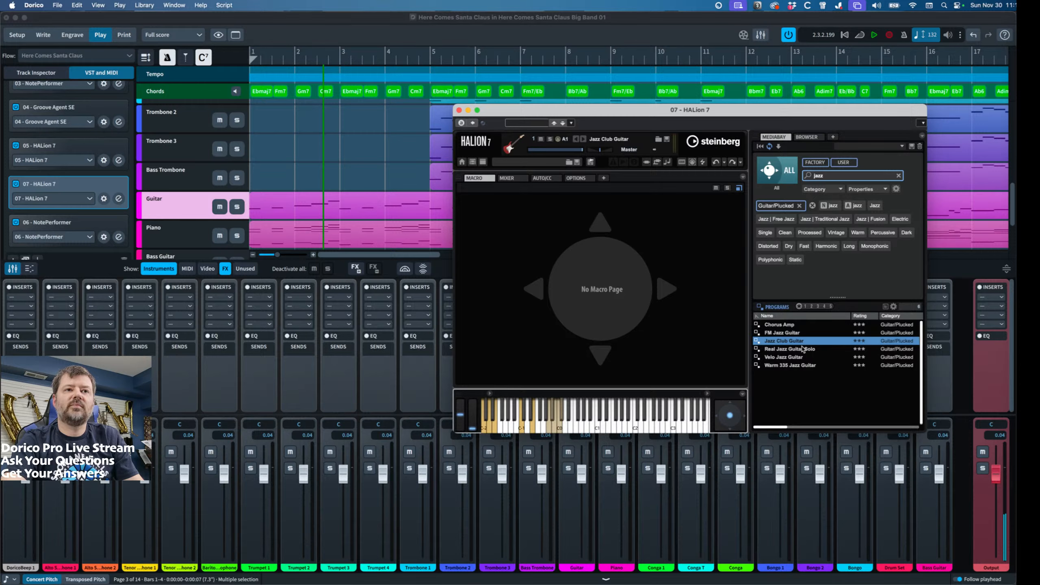
double_click(803, 349)
click(600, 425)
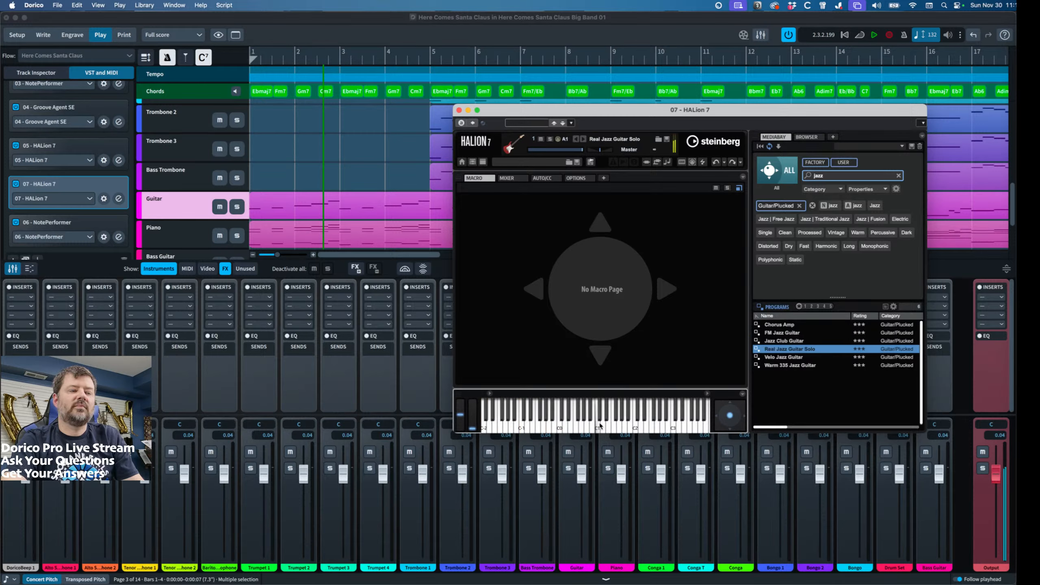
click(632, 426)
click(667, 424)
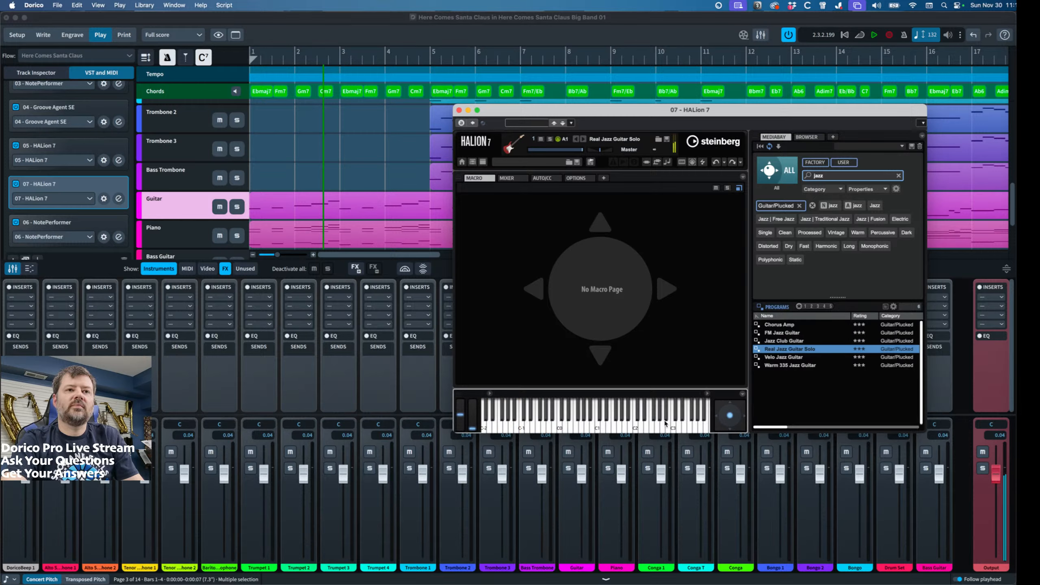
Load the Warm 335 Jazz Guitar program and audition it with a few notes.
double_click(796, 366)
click(583, 422)
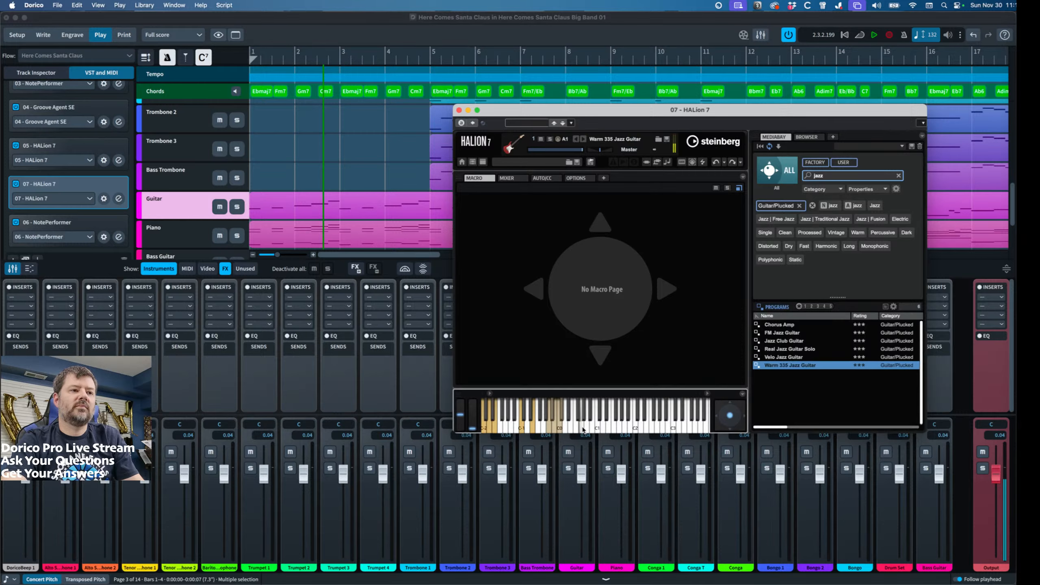
click(619, 422)
click(646, 423)
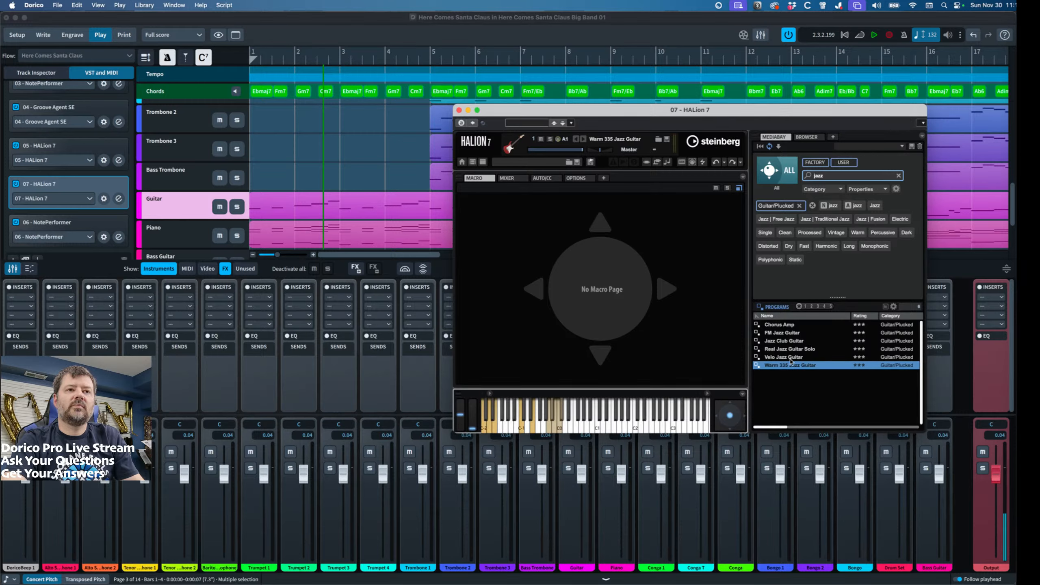
Load the Velo Jazz Guitar program, audition it with several notes, and close the HALion 7 window.
click(784, 356)
click(625, 426)
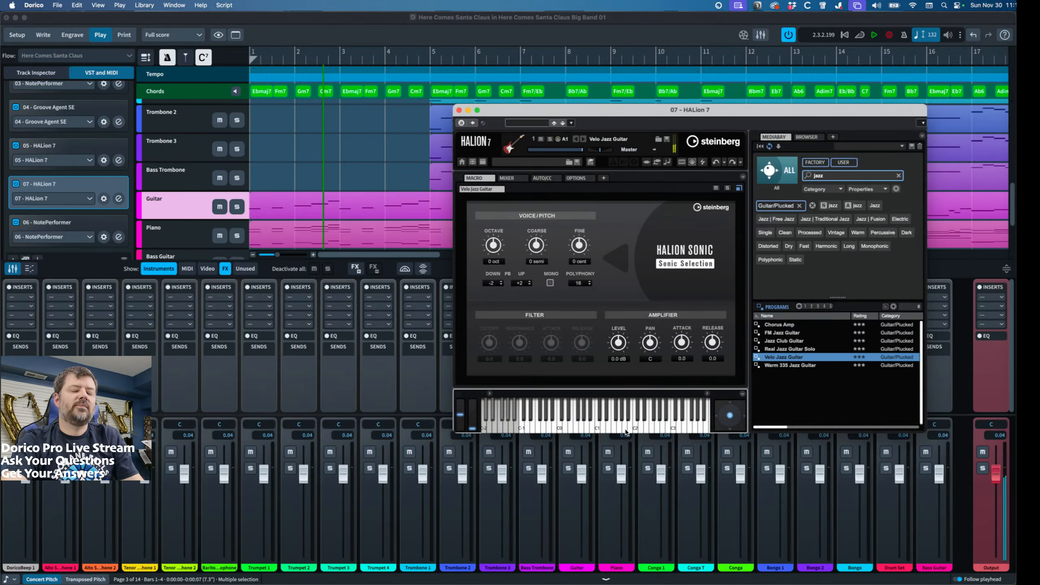
click(587, 425)
click(624, 426)
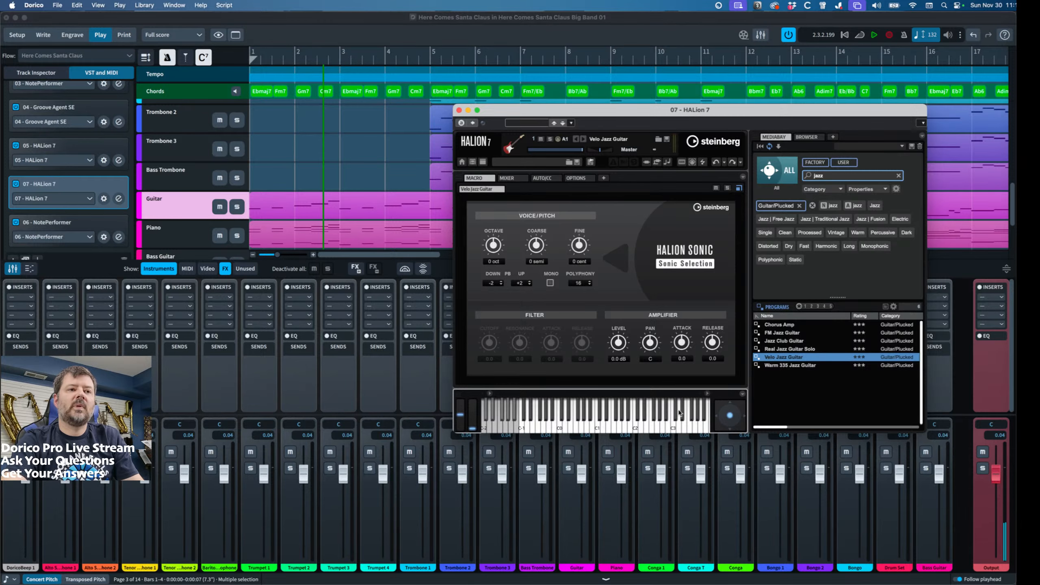
click(673, 425)
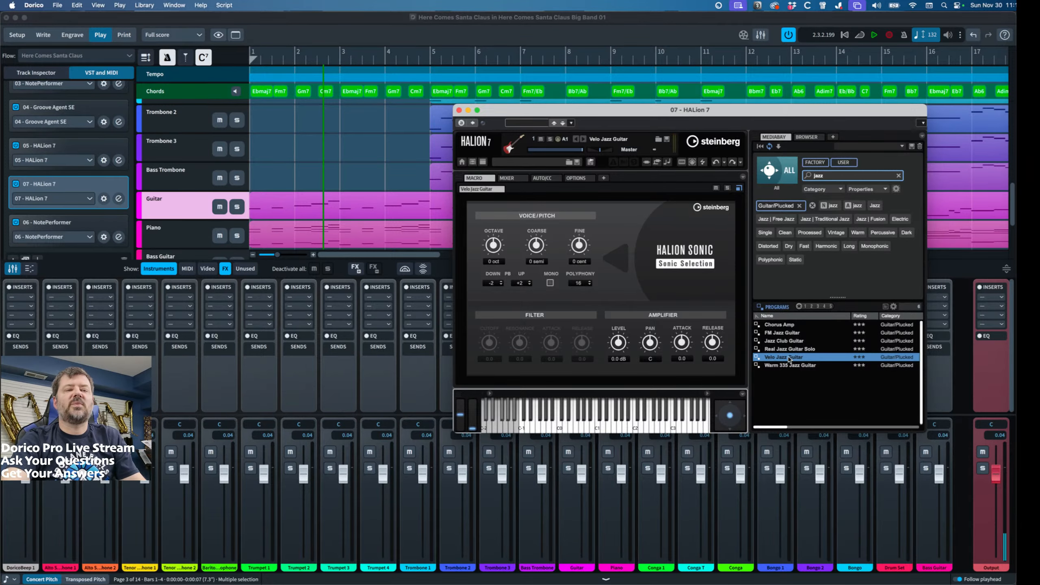
click(460, 110)
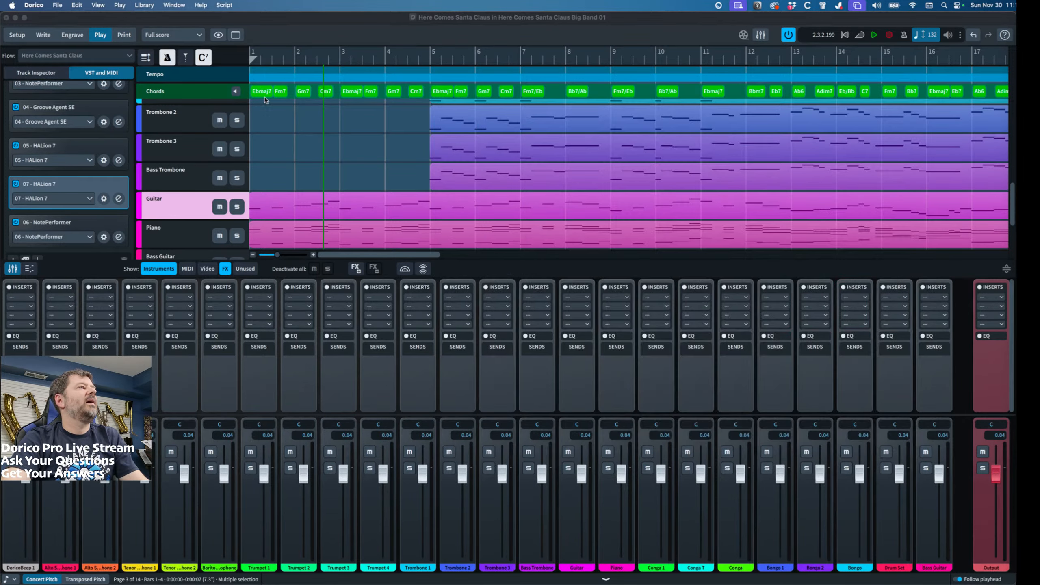
Route the Guitar track to the 07 - HALion 7 instrument and return to Write mode.
click(39, 72)
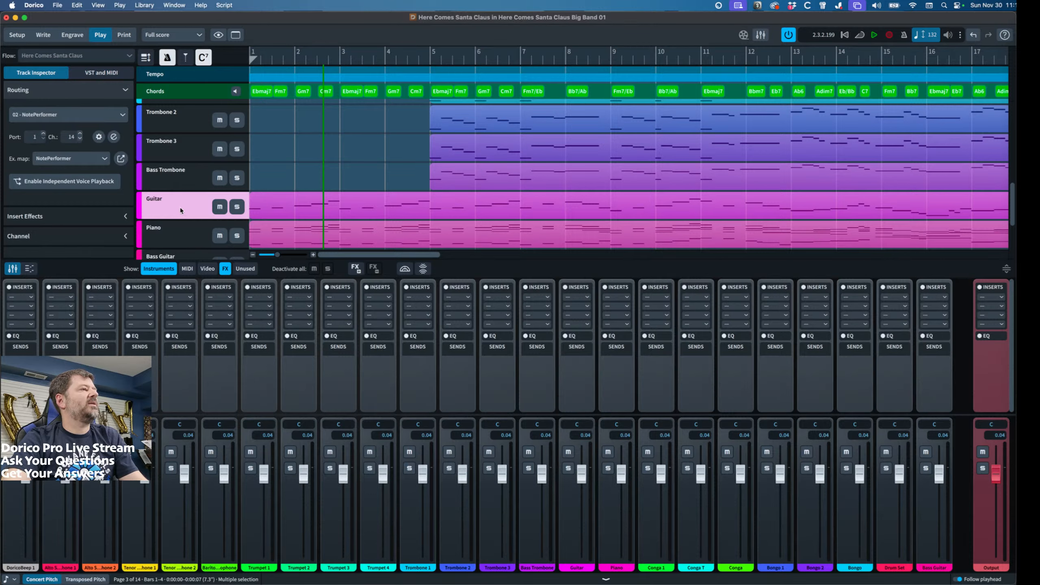
click(66, 115)
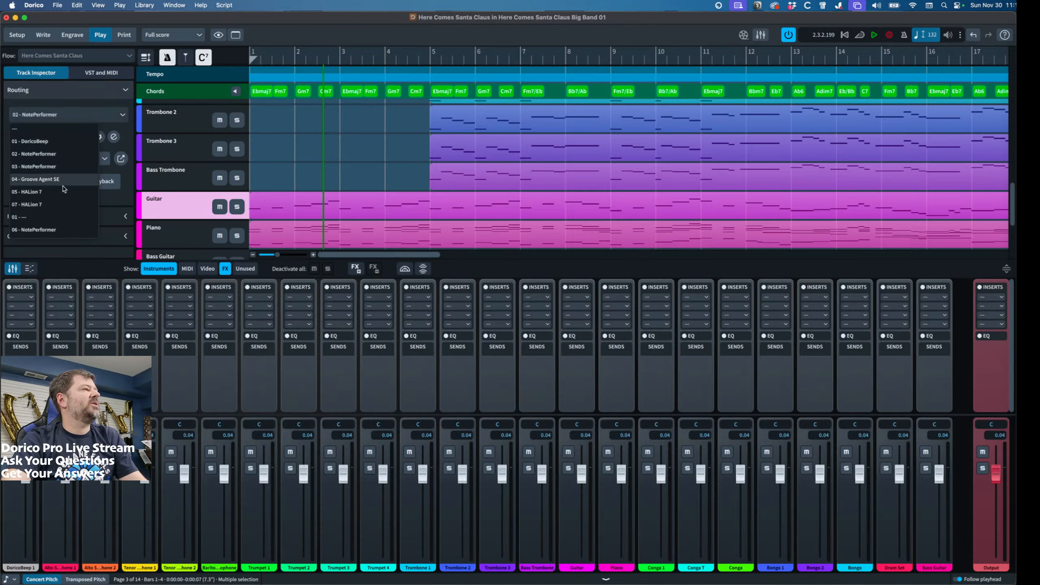
click(96, 71)
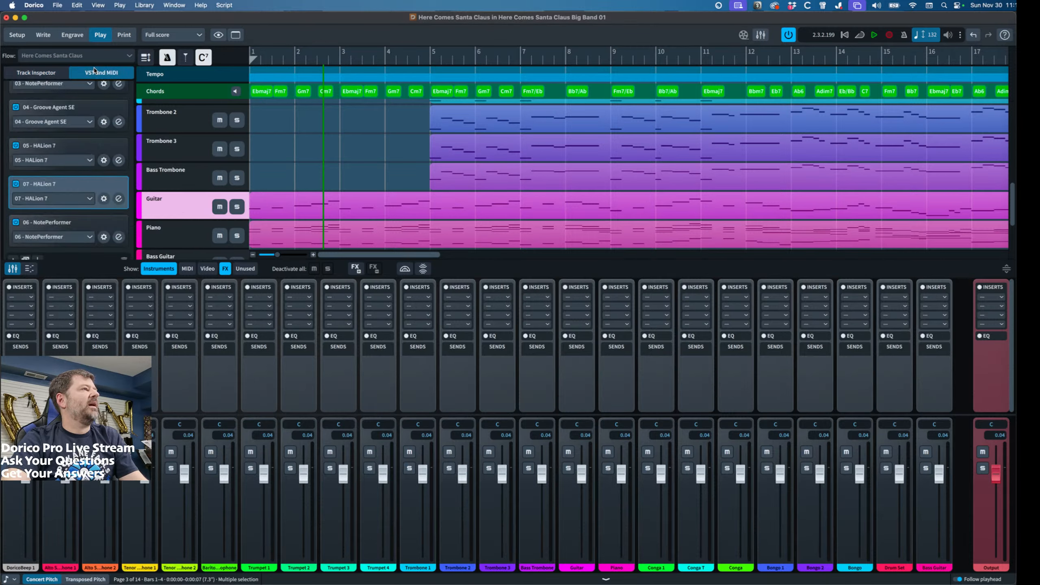
click(37, 72)
click(56, 120)
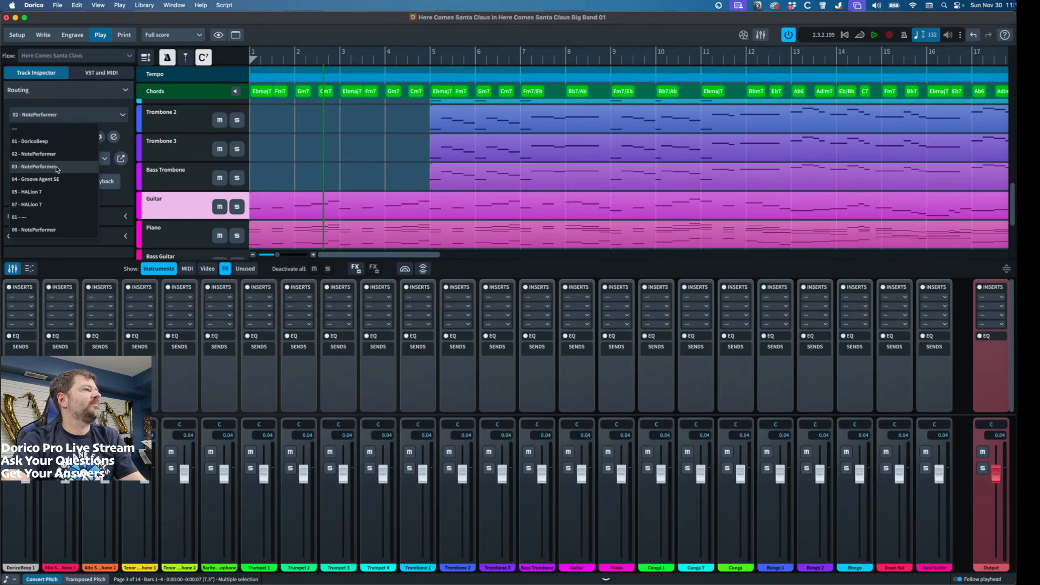
click(60, 206)
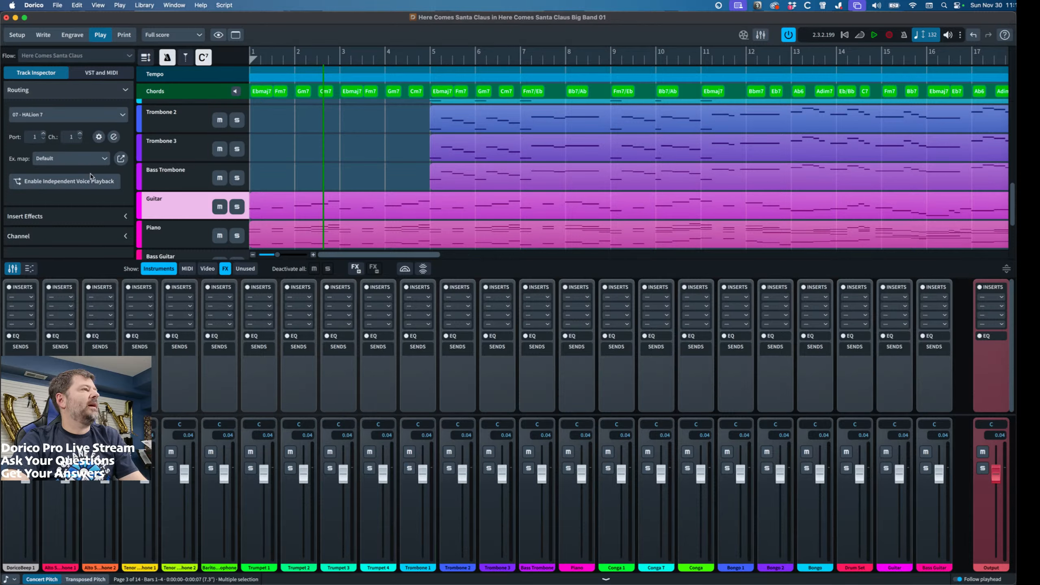
scroll(379, 117, up, 1)
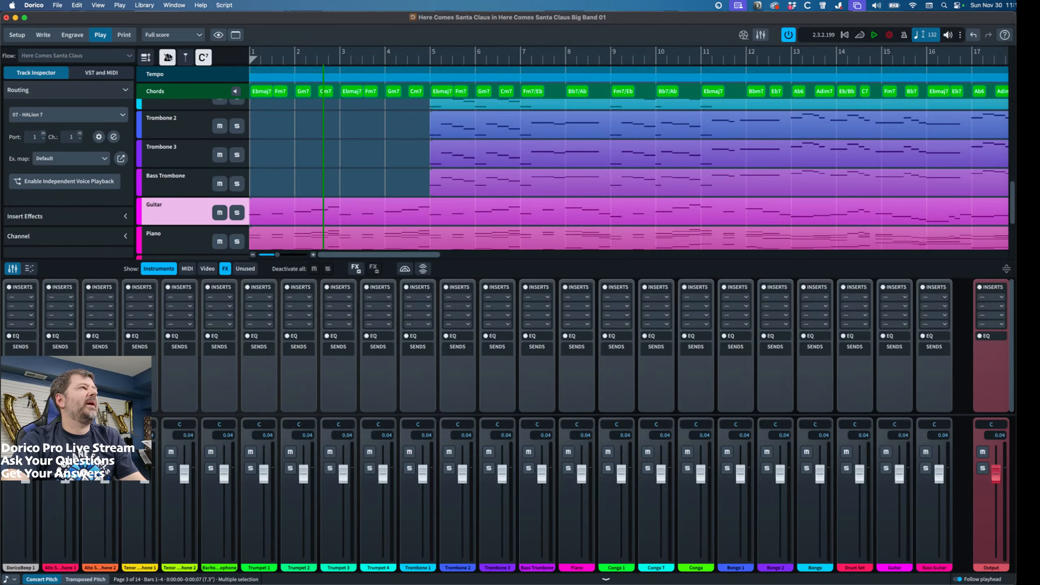
click(43, 35)
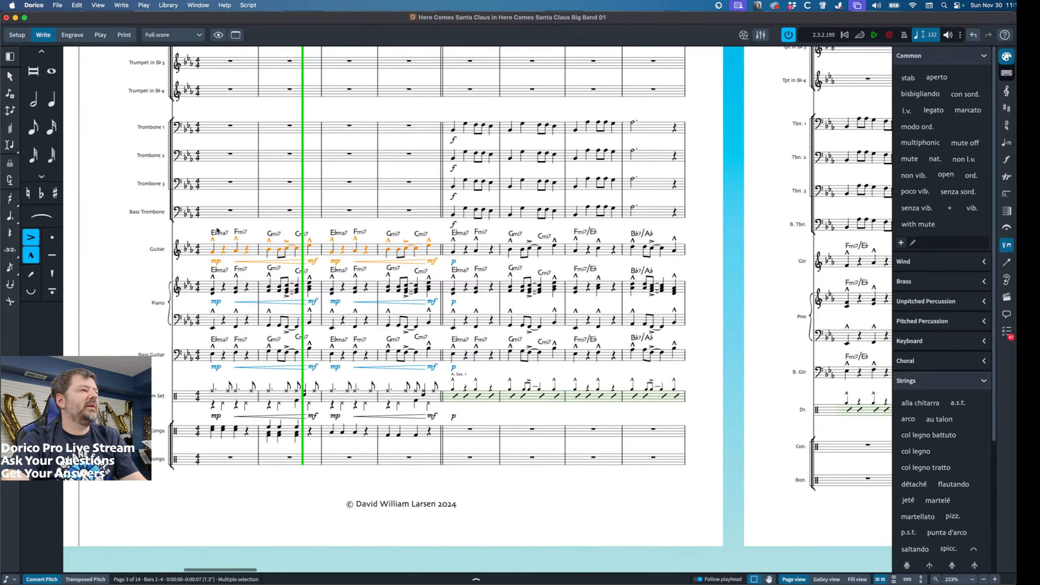
Play back the opening bars with the Guitar part alone, and again from its first note with the whole band.
key(p)
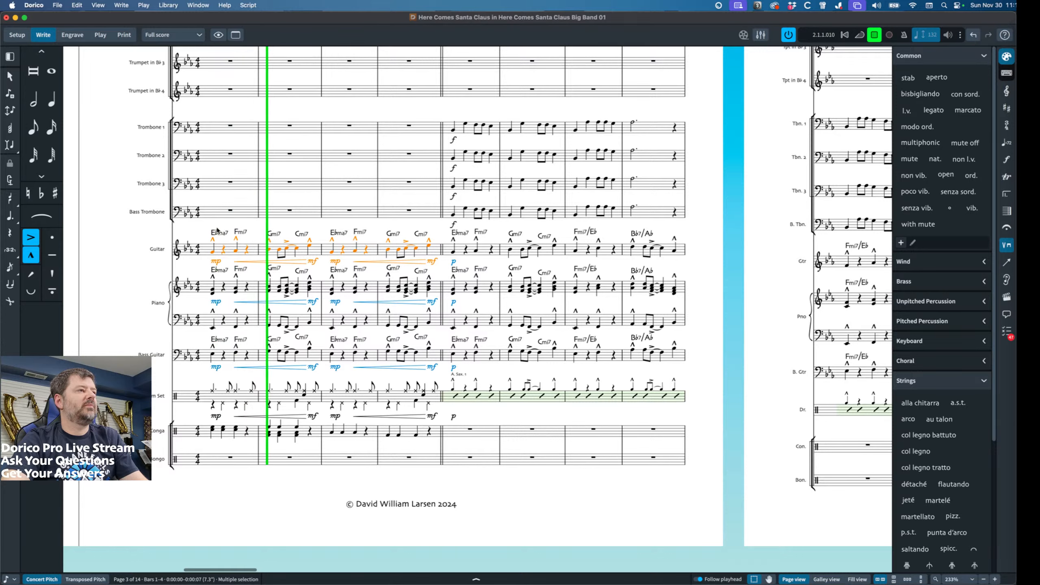
click(874, 36)
click(213, 251)
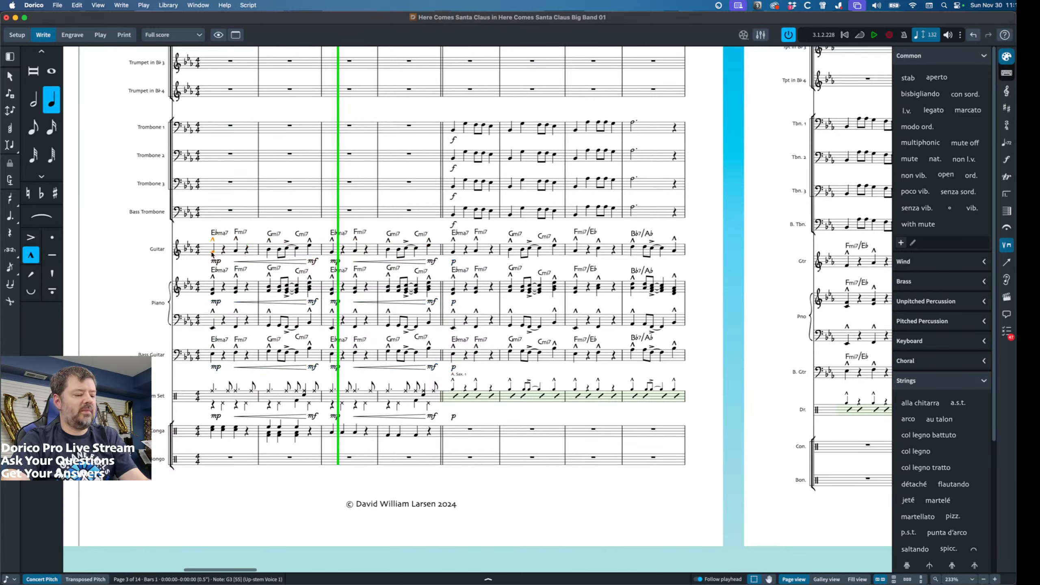
key(p)
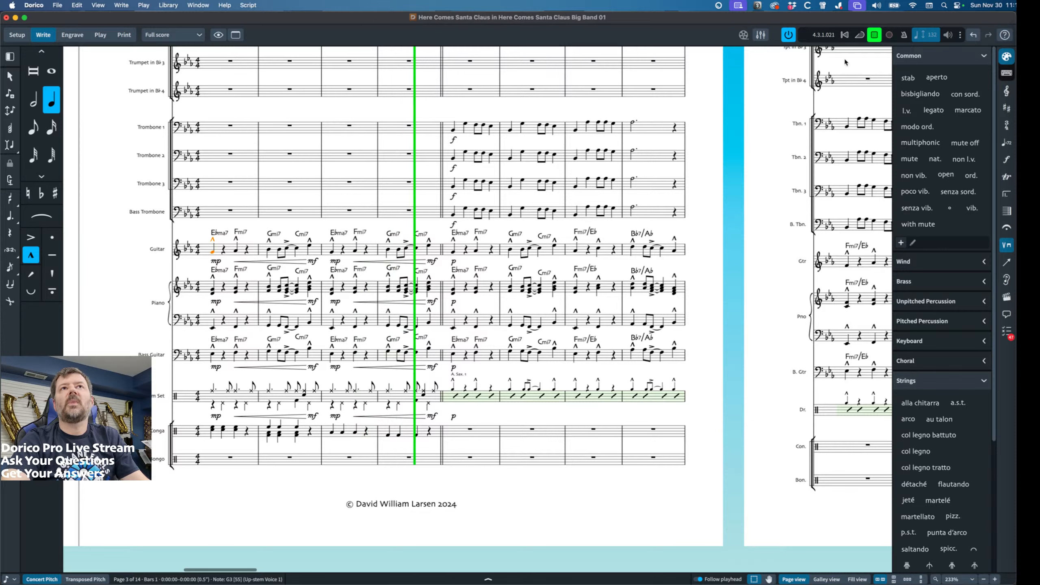
click(874, 35)
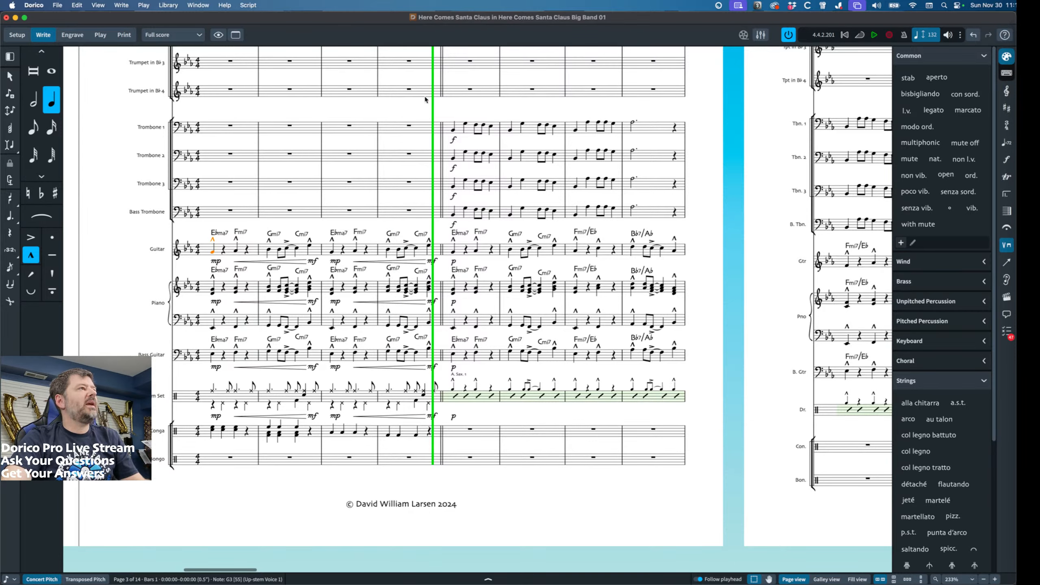
In Play mode, play the flow from the start while raising the Drum Set, Guitar and Bass Guitar faders to about 3 dB.
click(98, 41)
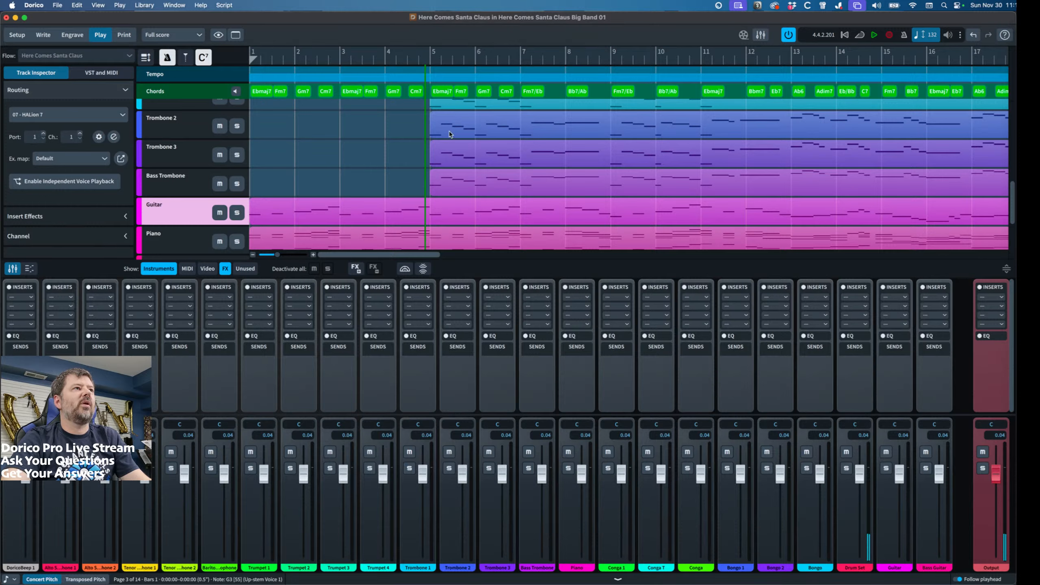
click(845, 36)
click(875, 35)
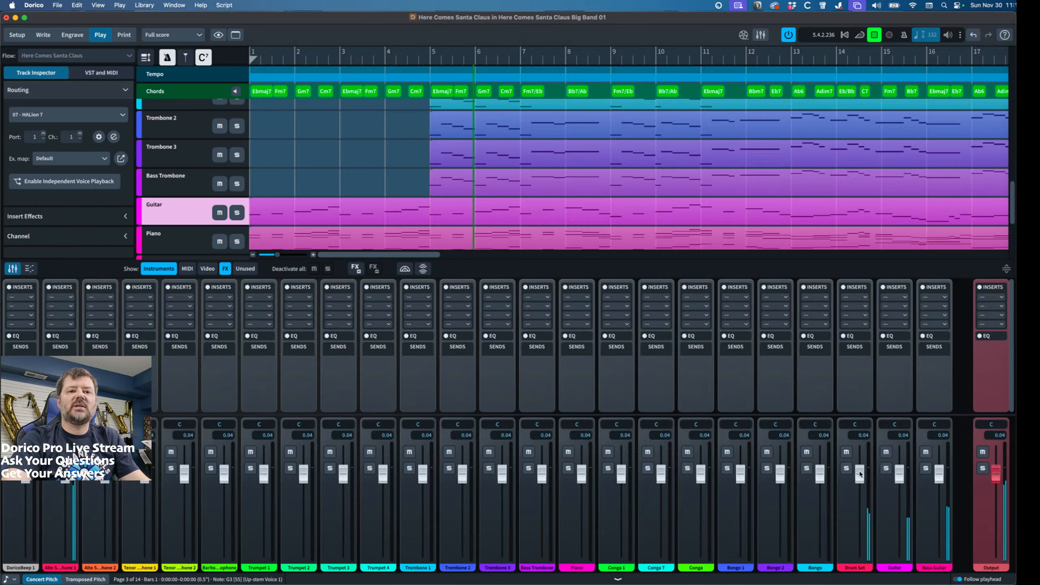
drag(860, 474, 938, 446)
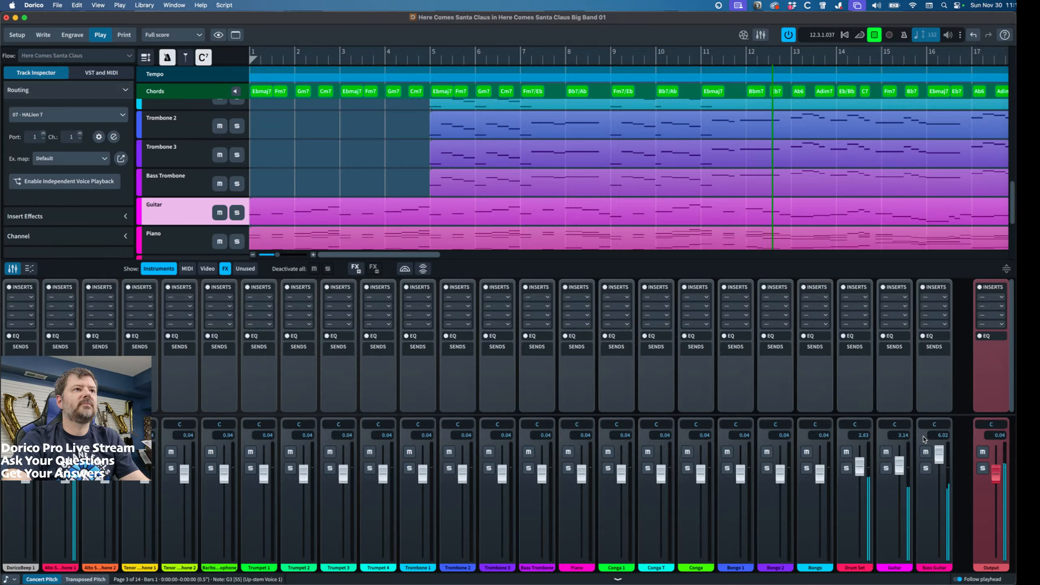
drag(938, 454, 939, 465)
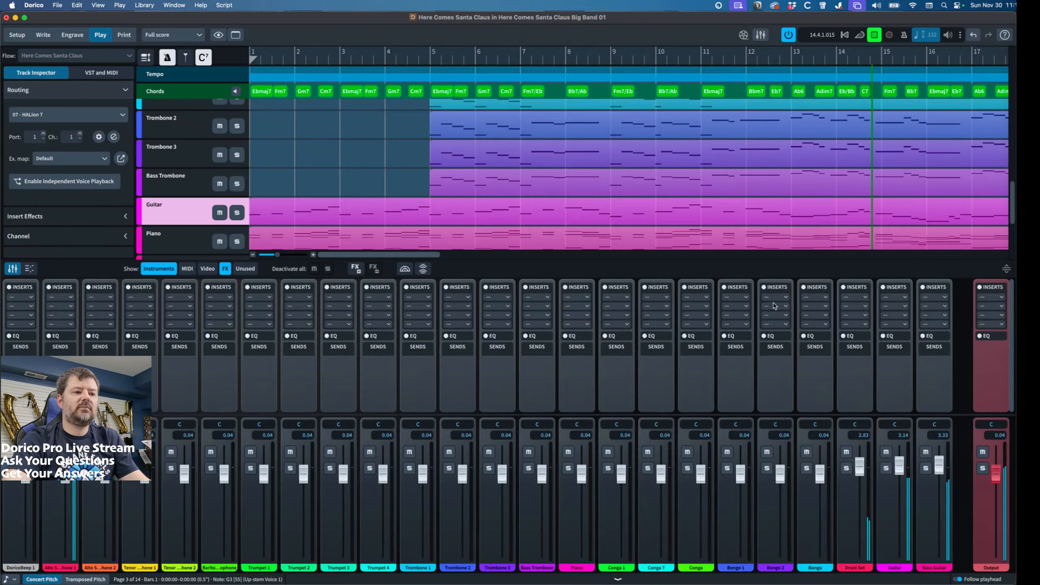
click(874, 36)
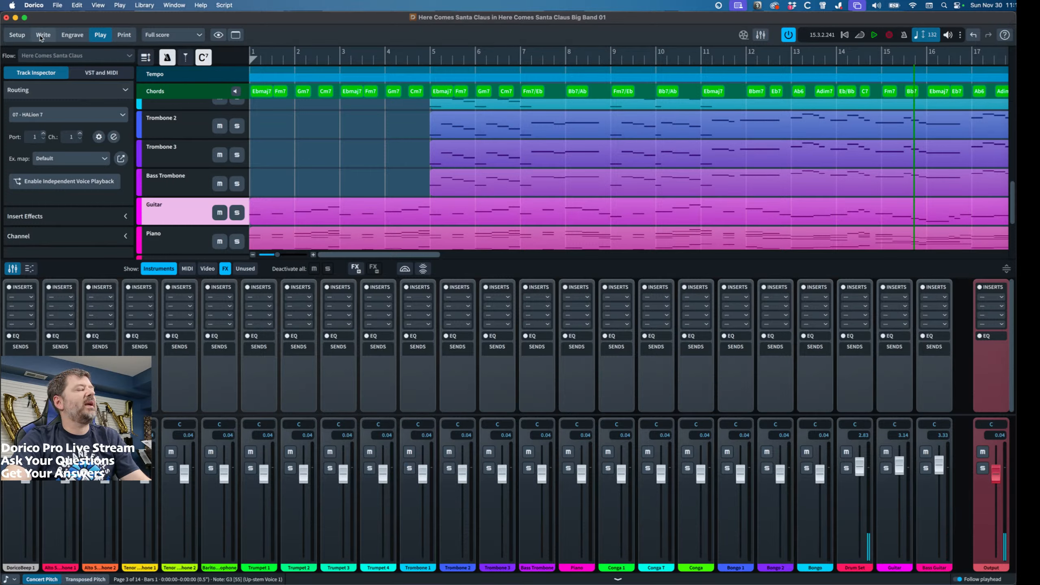
scroll(346, 211, down, 5)
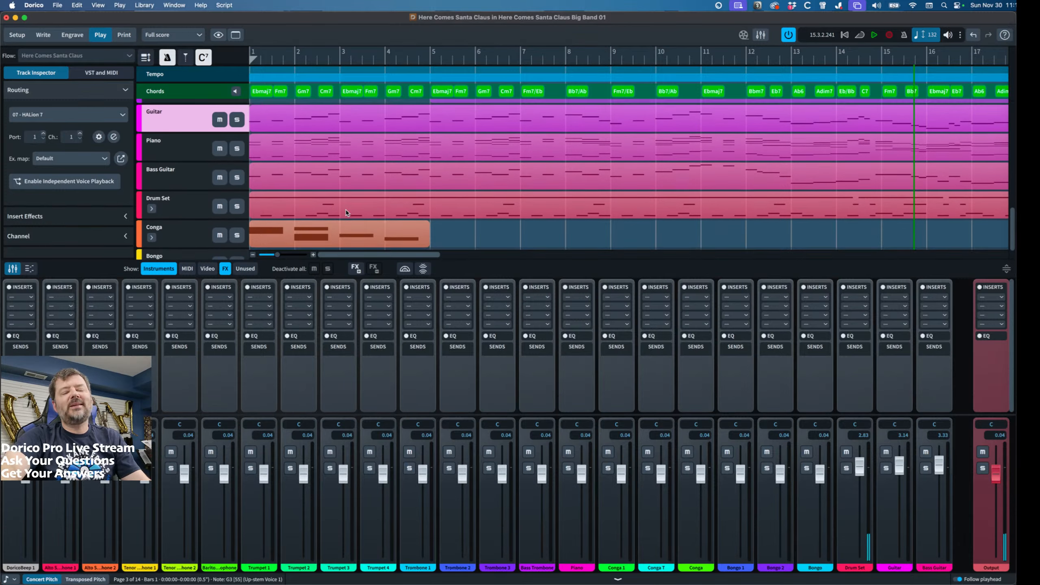
scroll(346, 212, up, 1)
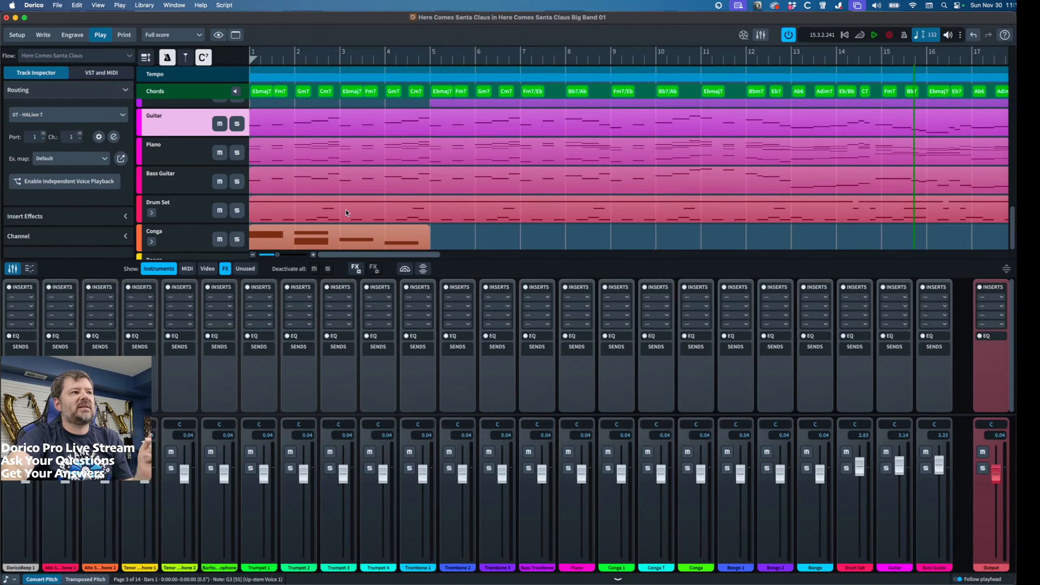
scroll(346, 212, up, 8)
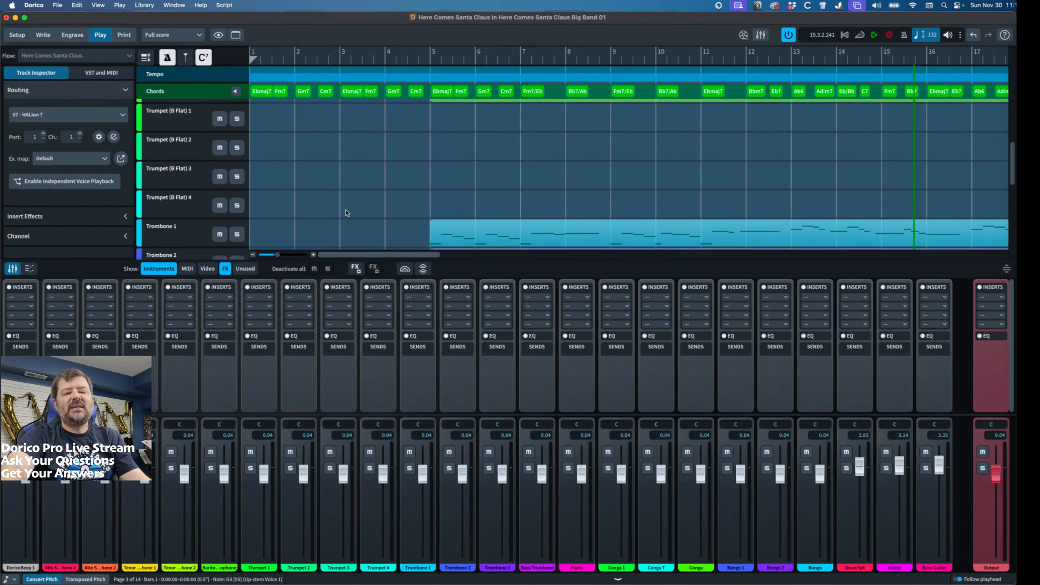
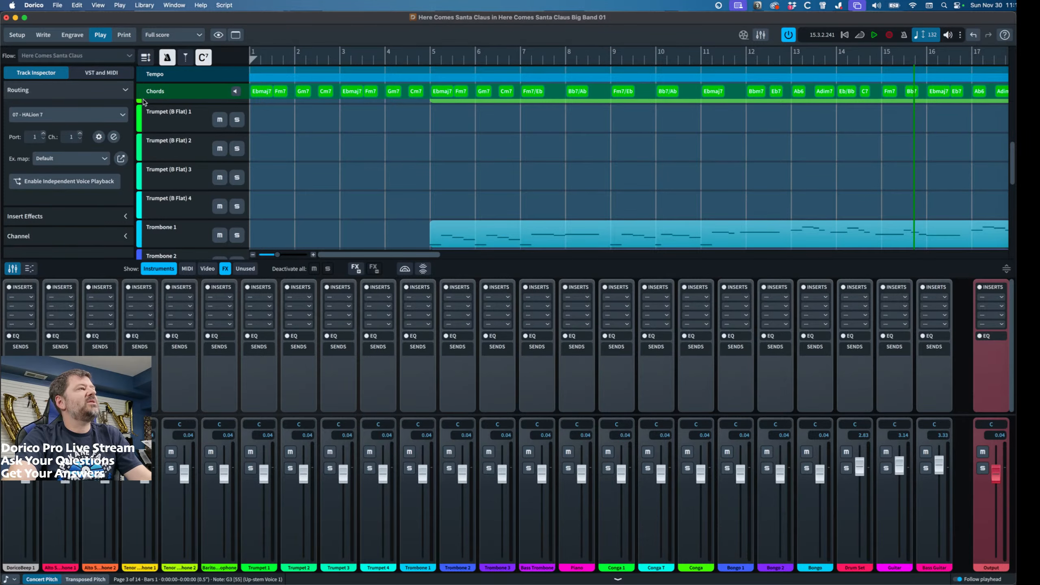
click(69, 35)
click(43, 35)
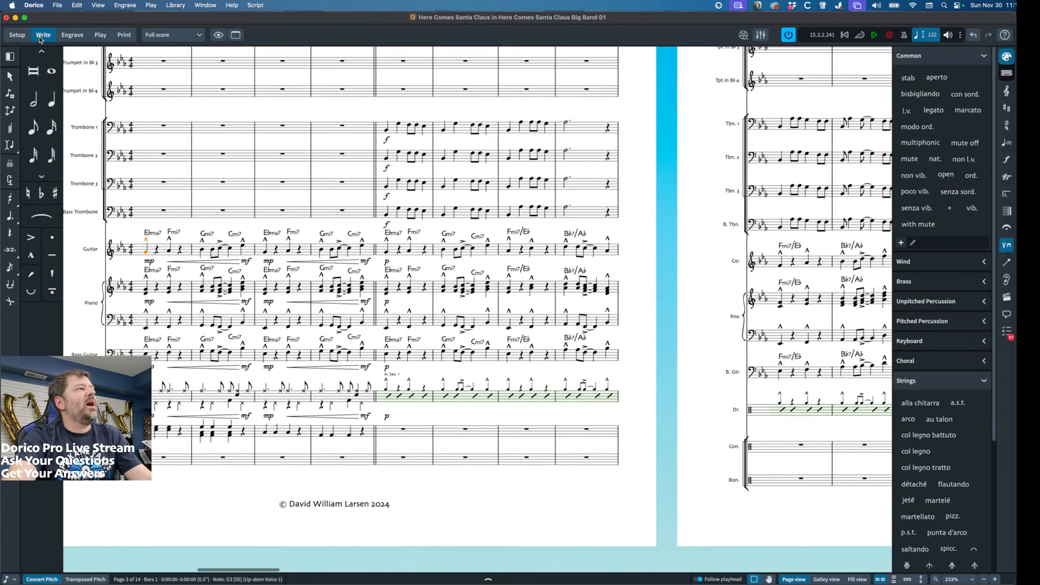
click(91, 38)
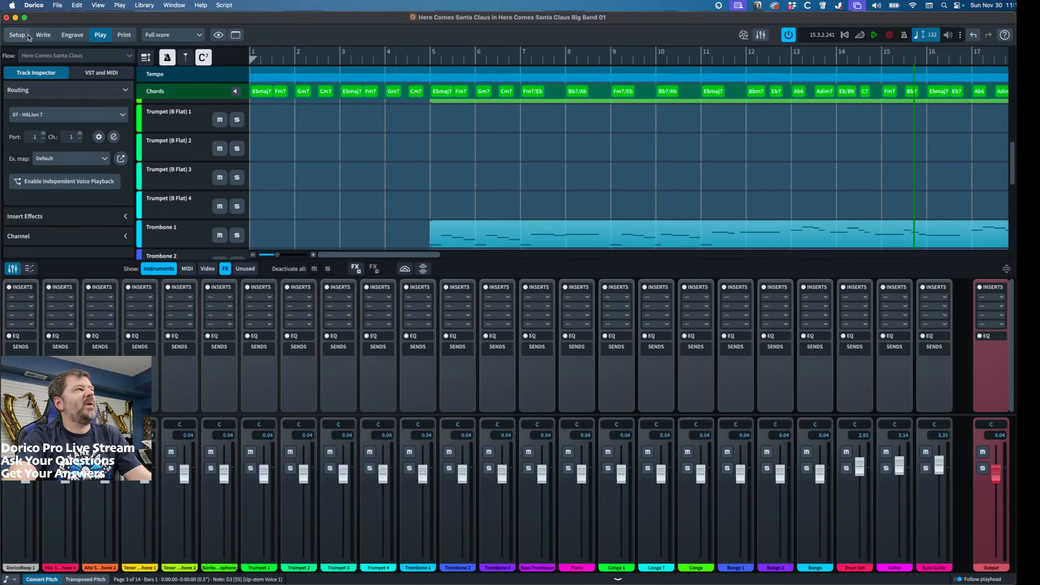
Return to Write mode and look through the full score's saxophone, trumpet, trombone and rhythm parts from the opening page onward.
click(43, 35)
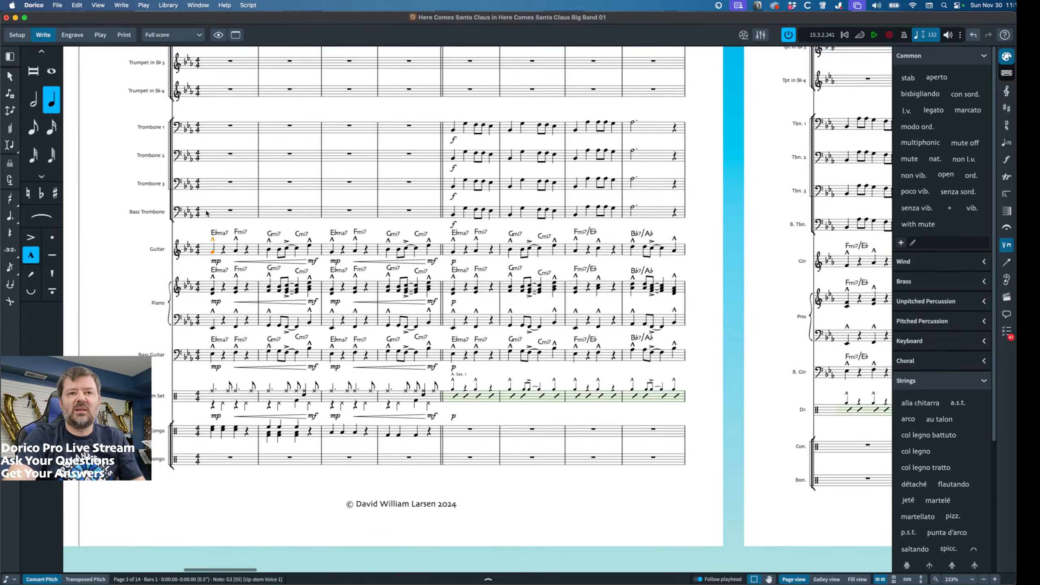
scroll(207, 213, left, 5)
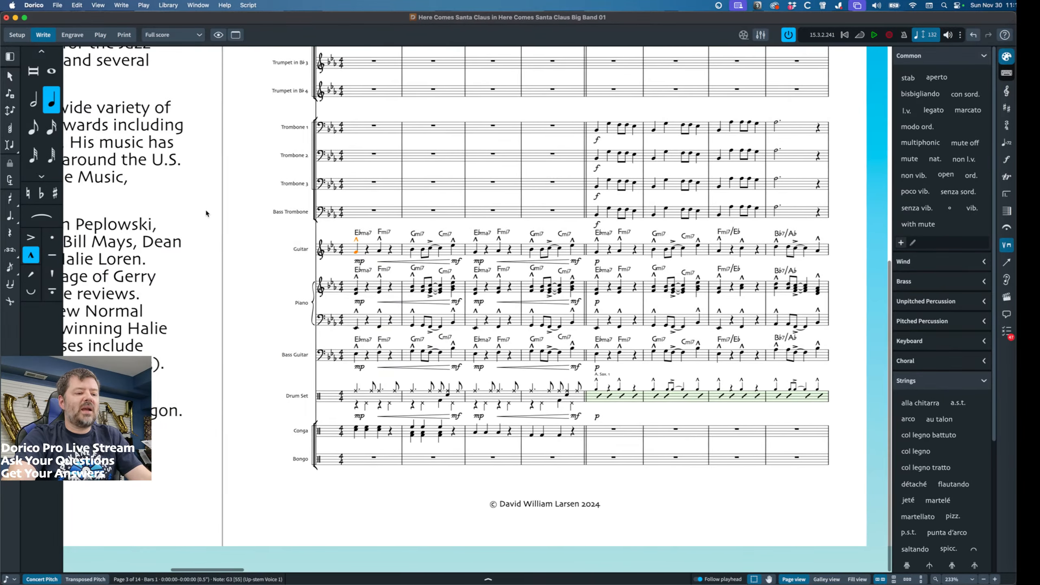
scroll(329, 233, up, 7)
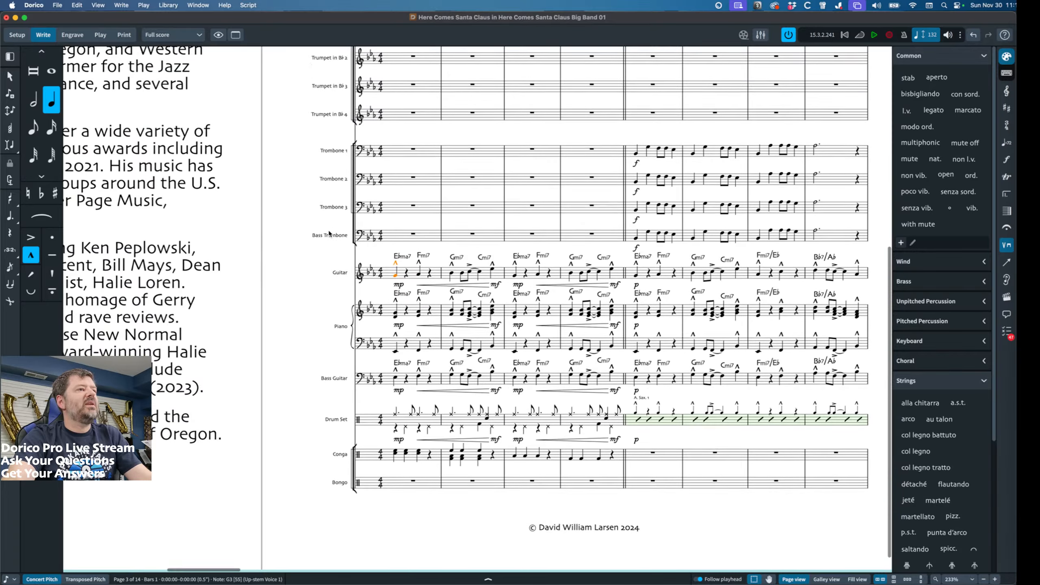
scroll(330, 234, right, 7)
scroll(330, 234, up, 5)
scroll(330, 233, right, 4)
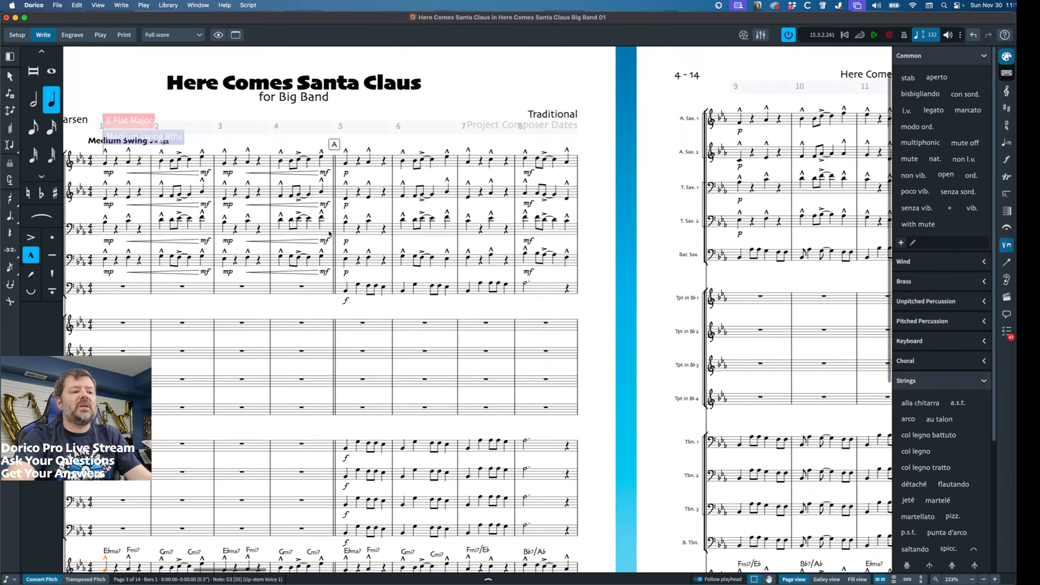
scroll(330, 234, down, 5)
scroll(329, 233, left, 1)
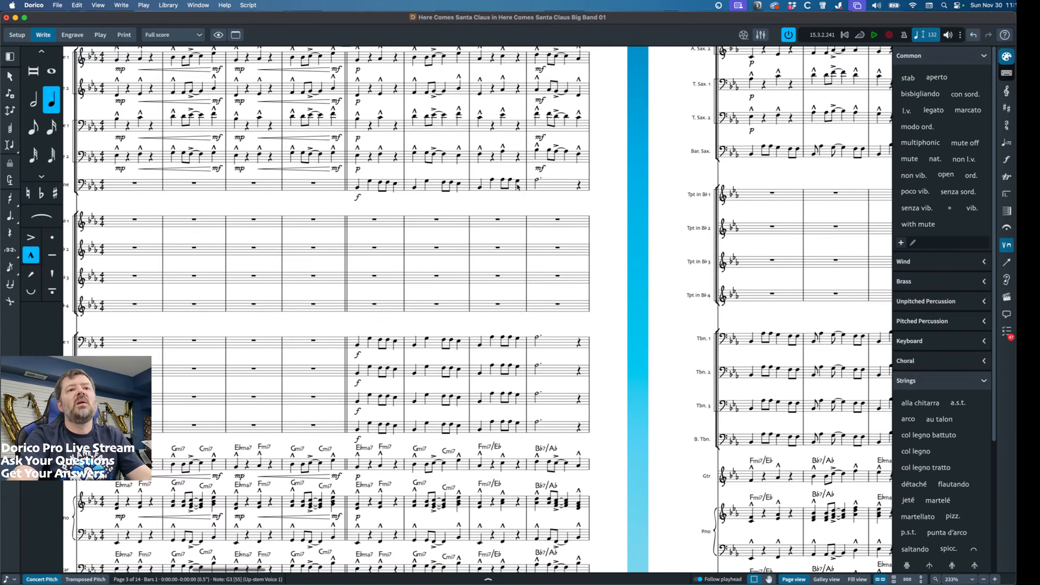
scroll(664, 266, right, 5)
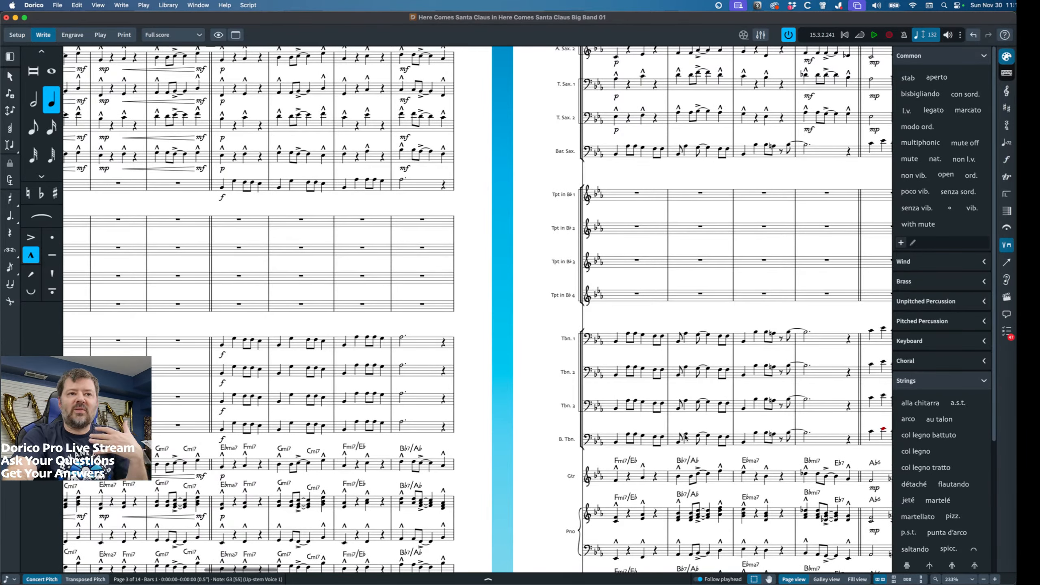
scroll(682, 437, right, 15)
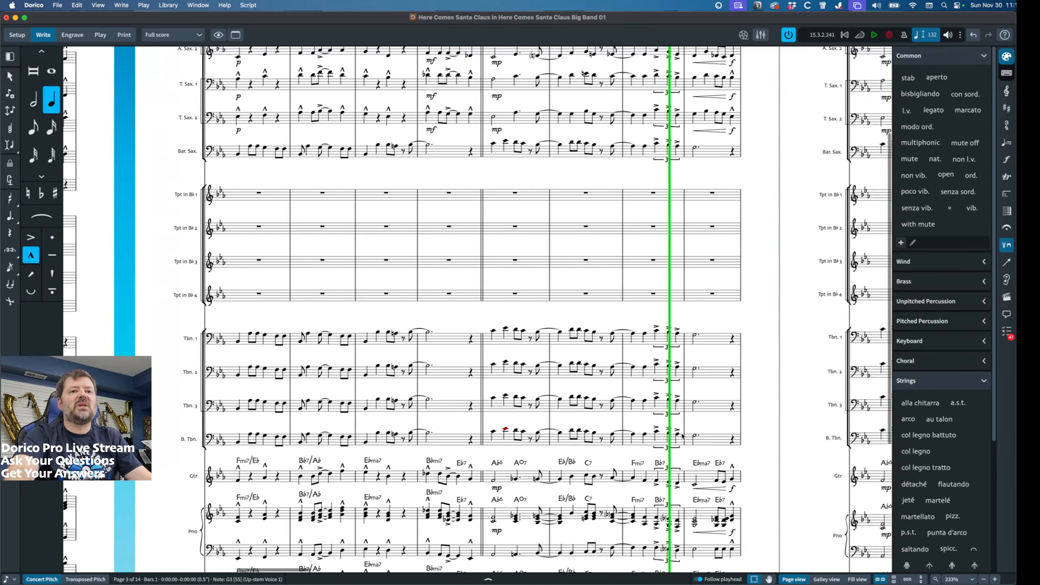
scroll(682, 437, right, 4)
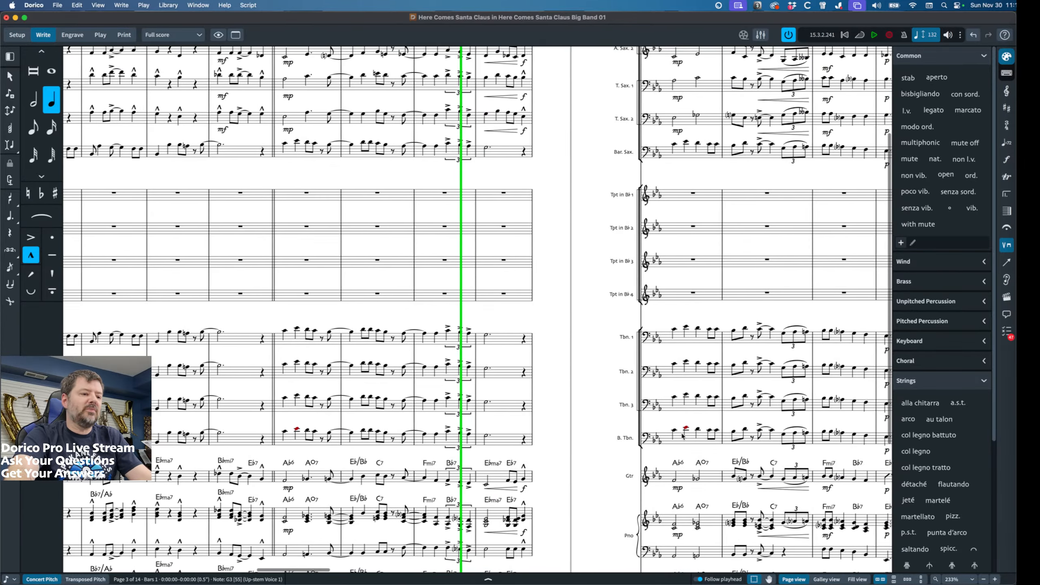